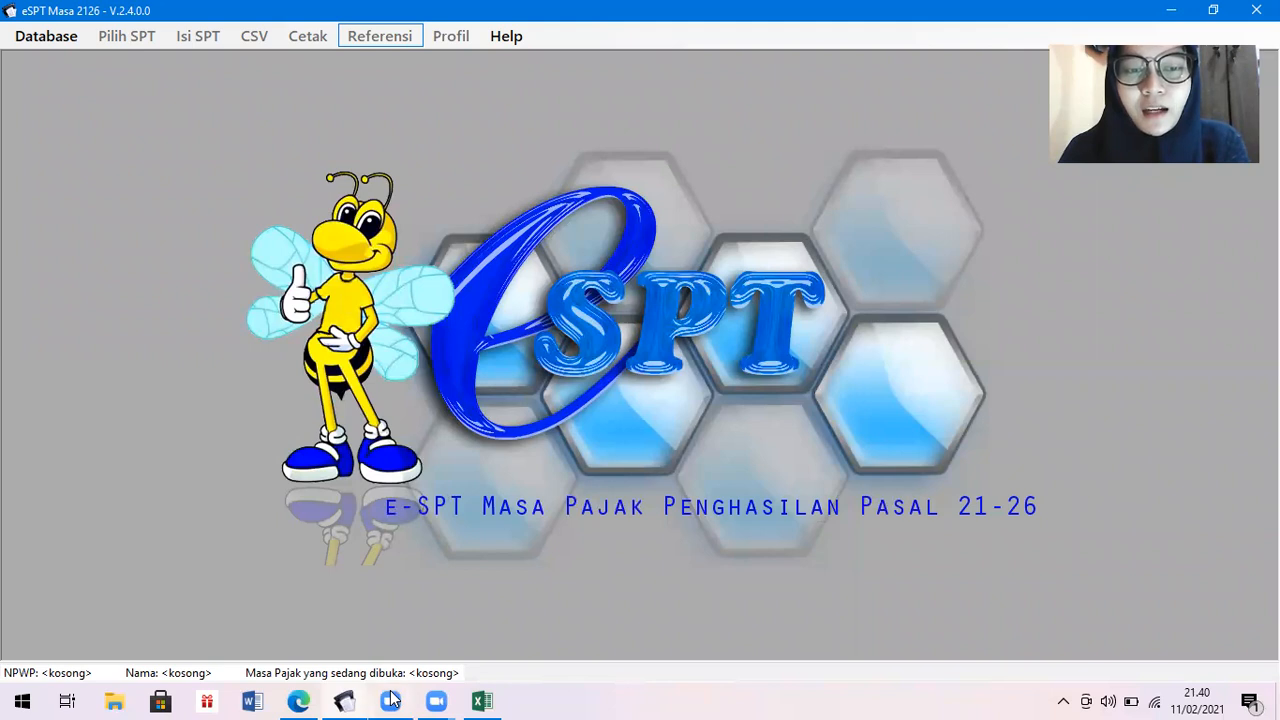
# Bring the UAS Praktikum PDF with Kasus 2's January 2020 payroll table in front of e-SPT.
pyautogui.click(298, 700)
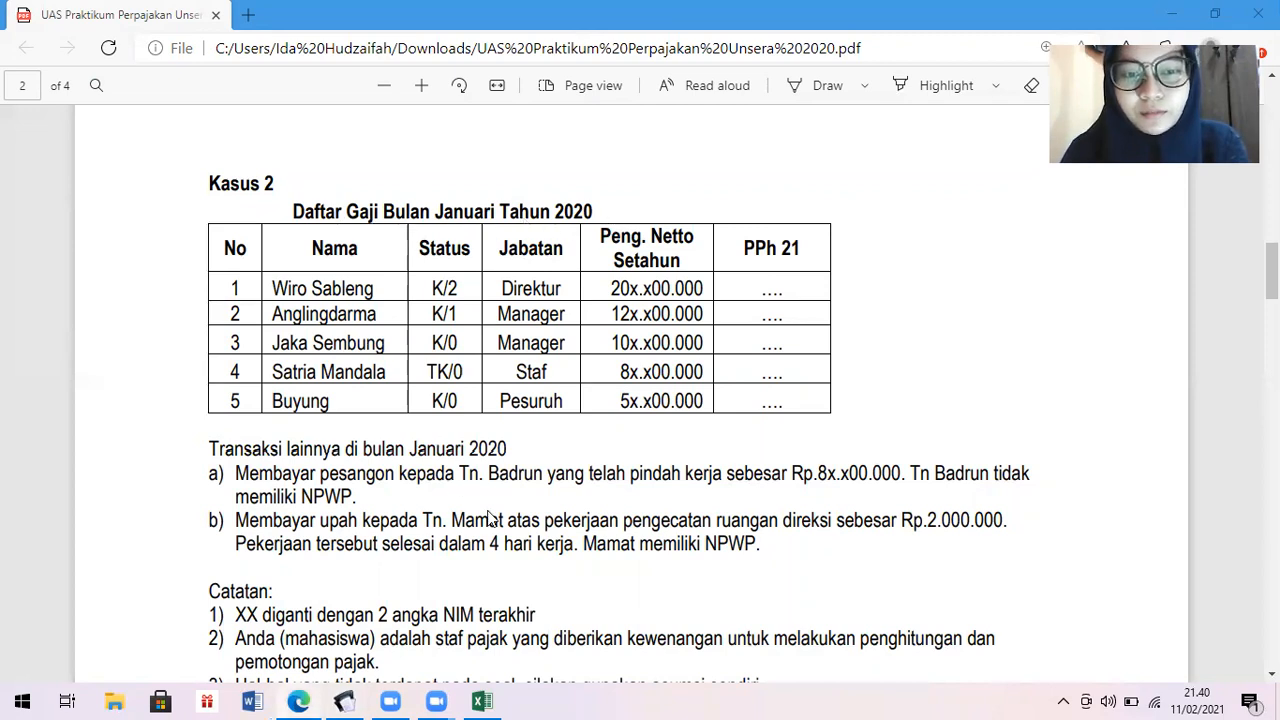
# Review the PPh 21 payroll workings in Excel, then return to the e-SPT start screen.
pyautogui.click(482, 701)
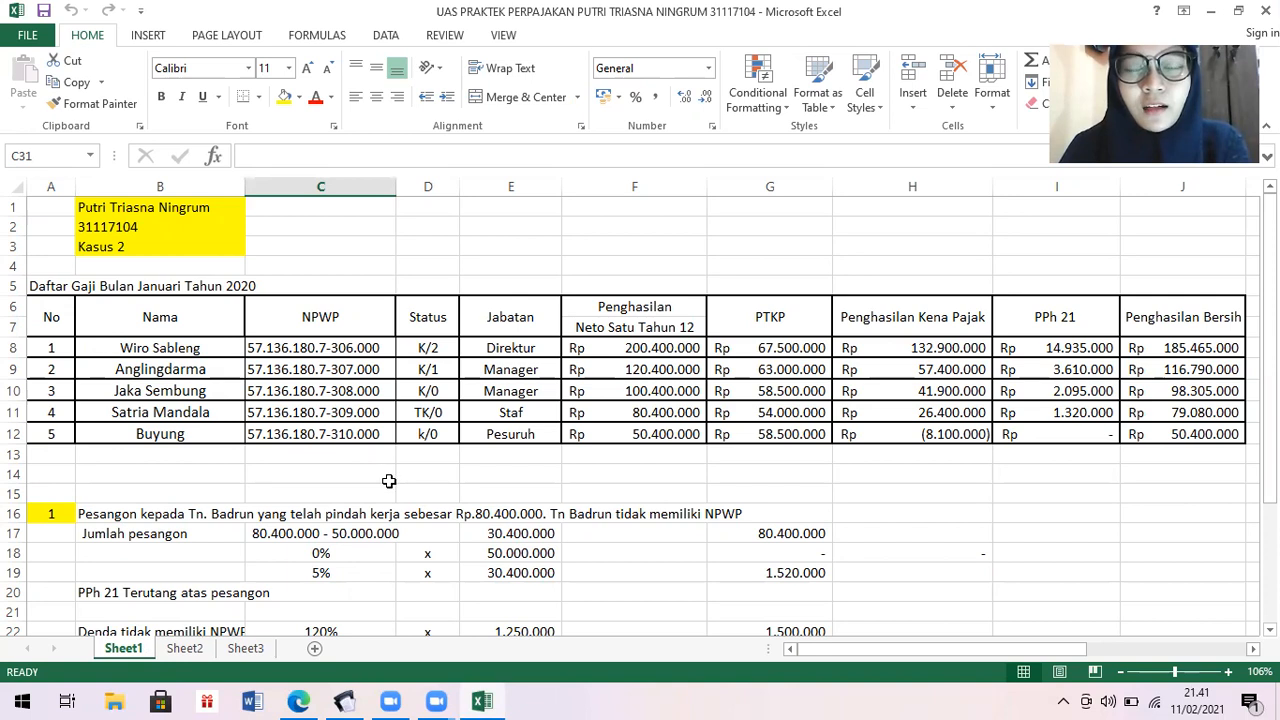
pyautogui.click(345, 700)
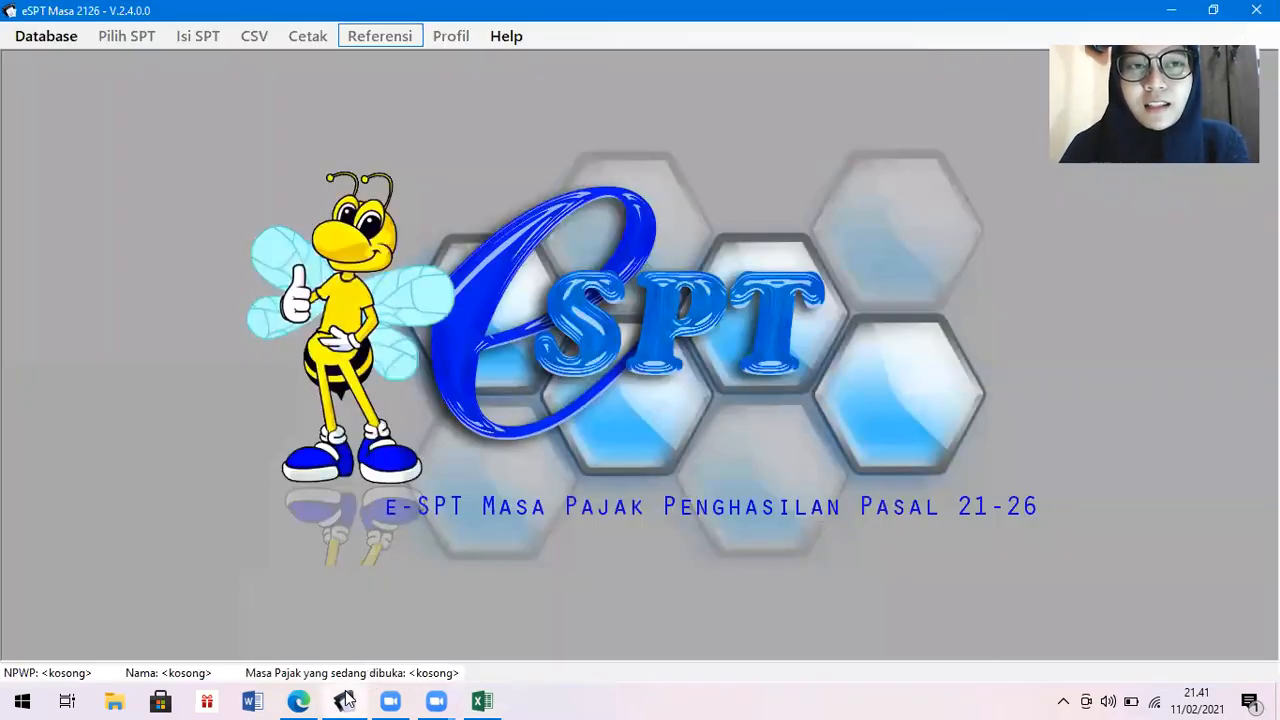
# Connect the db2113.accdb database and log in with the administrator password.
pyautogui.click(58, 37)
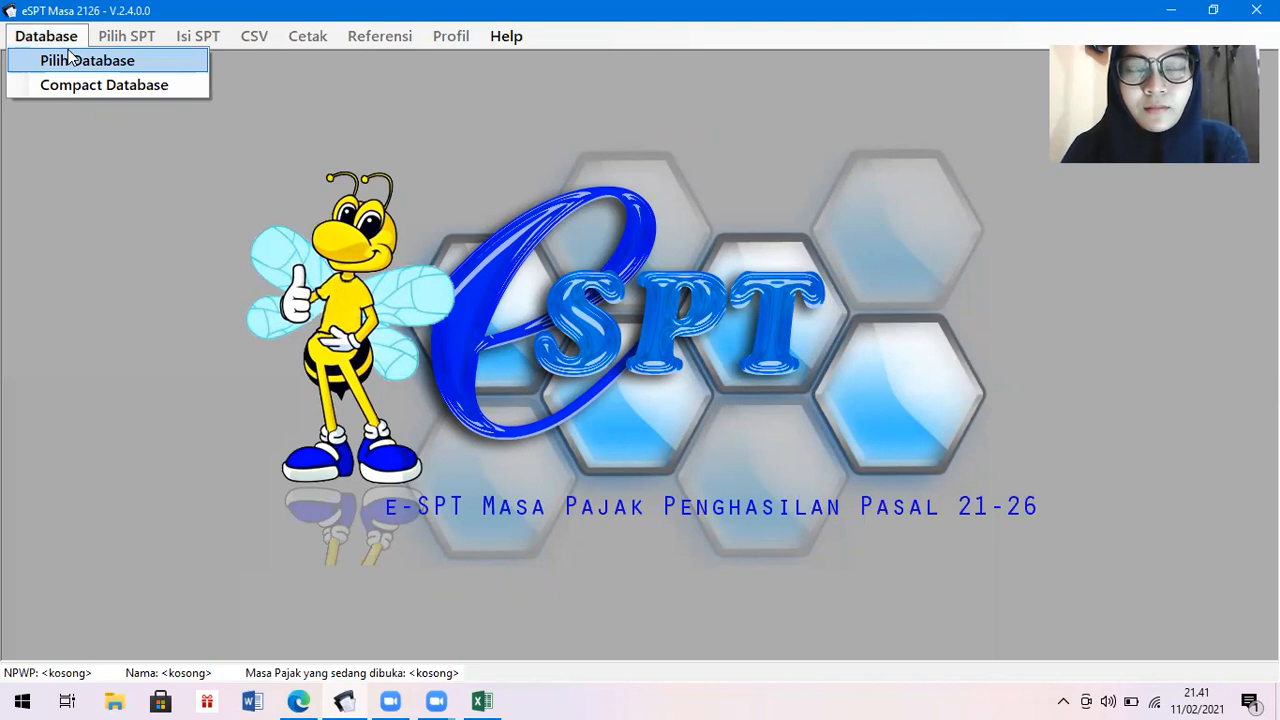
pyautogui.click(70, 58)
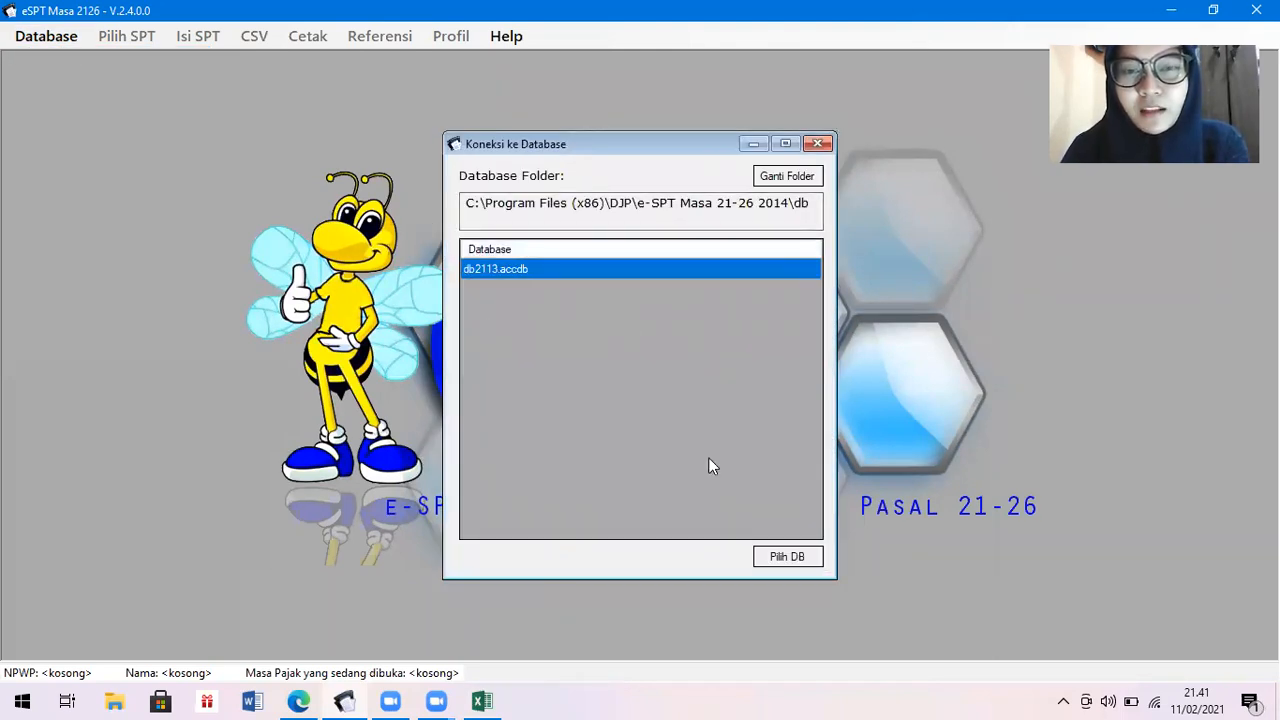
pyautogui.click(782, 557)
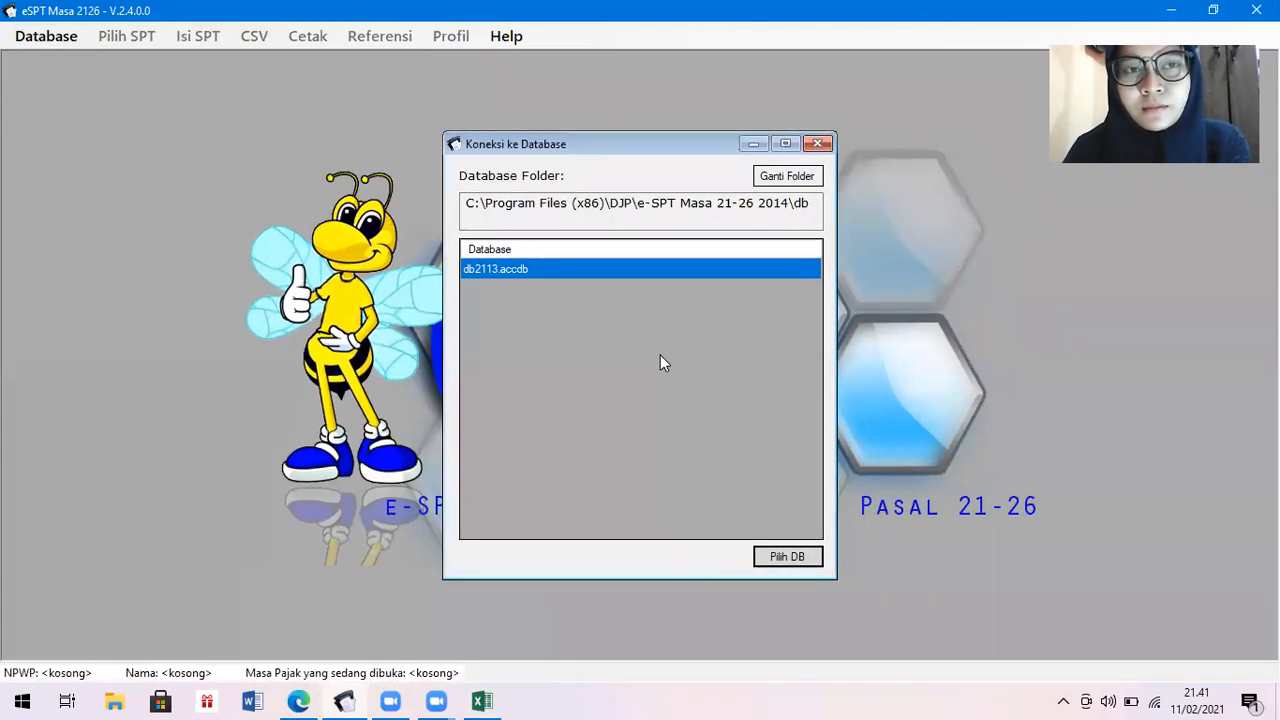
pyautogui.click(665, 364)
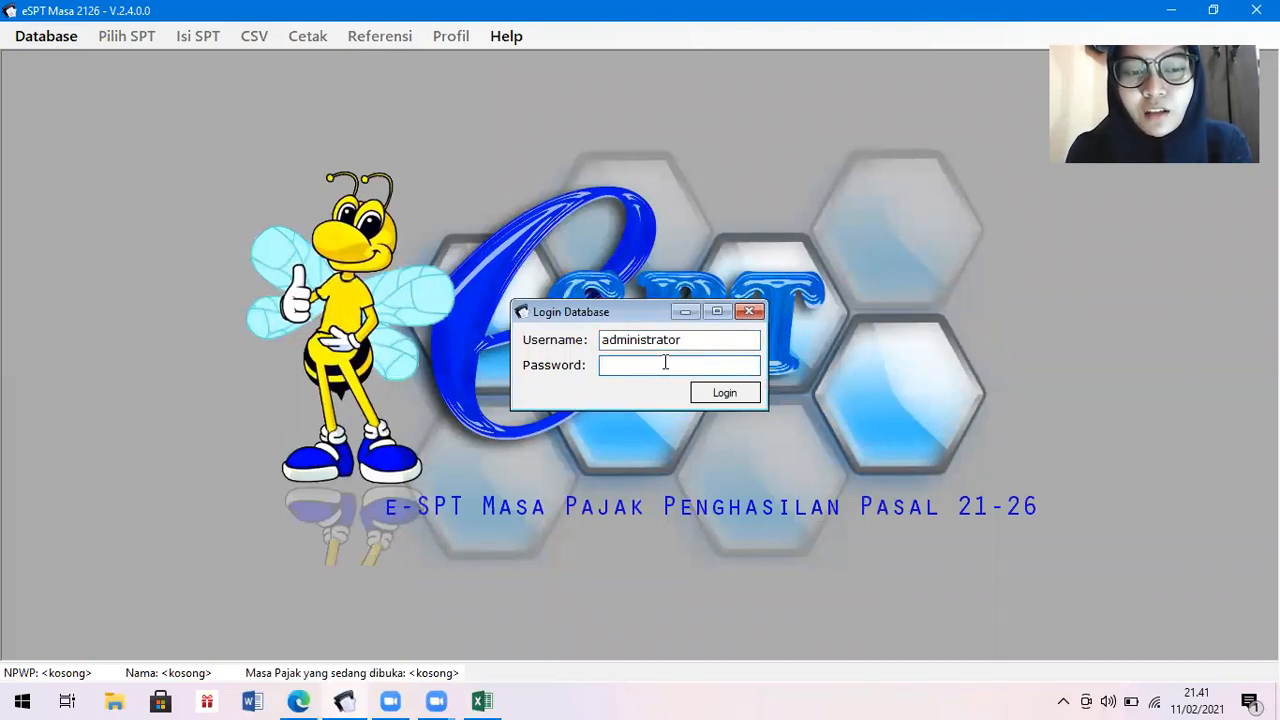
pyautogui.write('123')
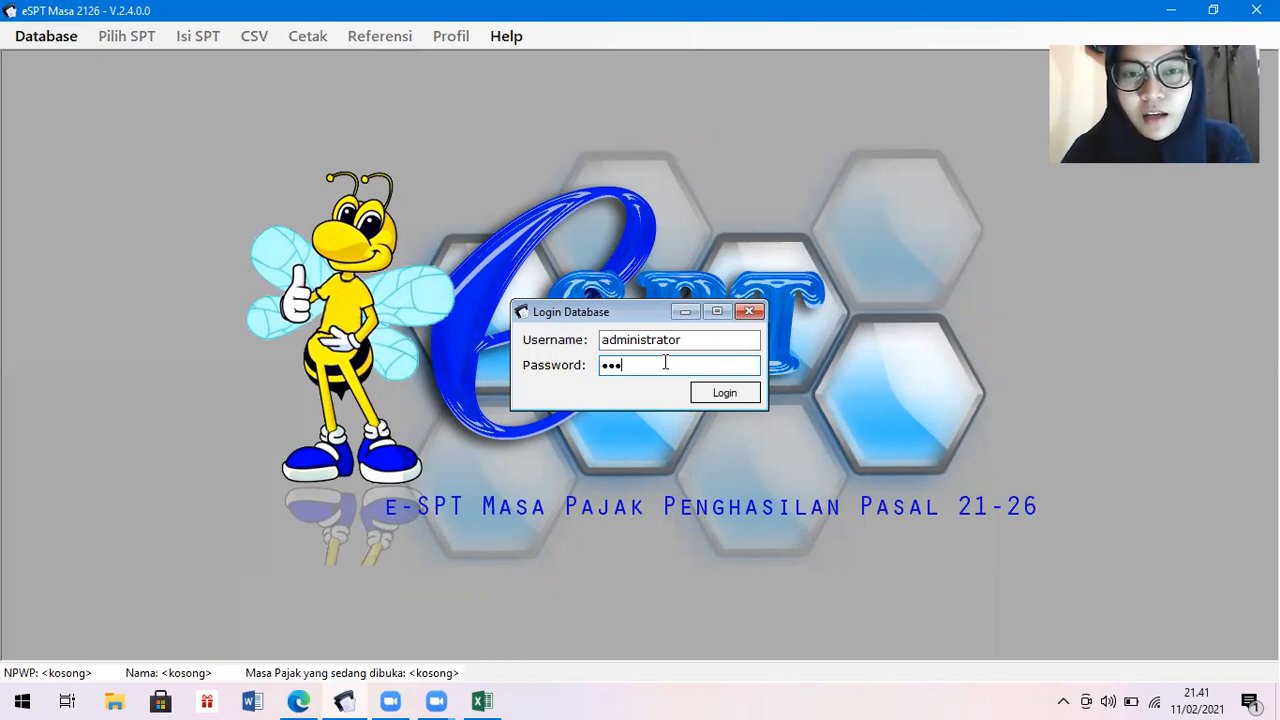
pyautogui.press('Return')
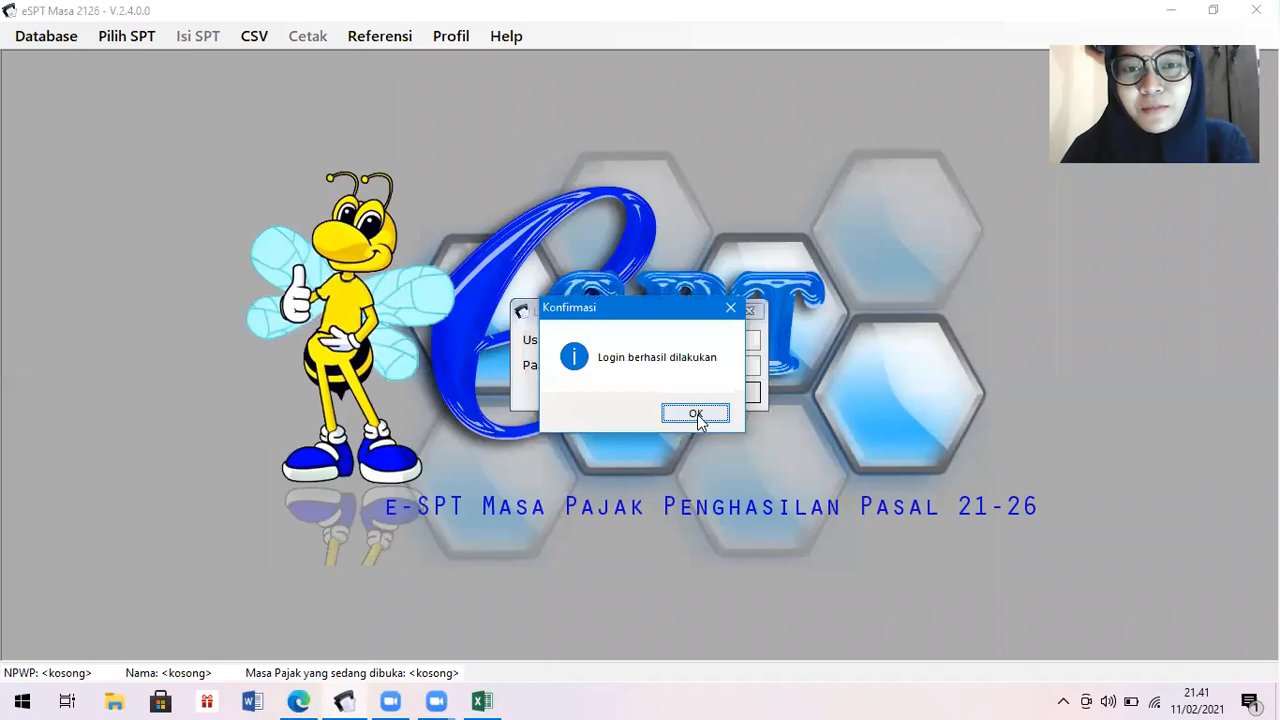
pyautogui.click(696, 414)
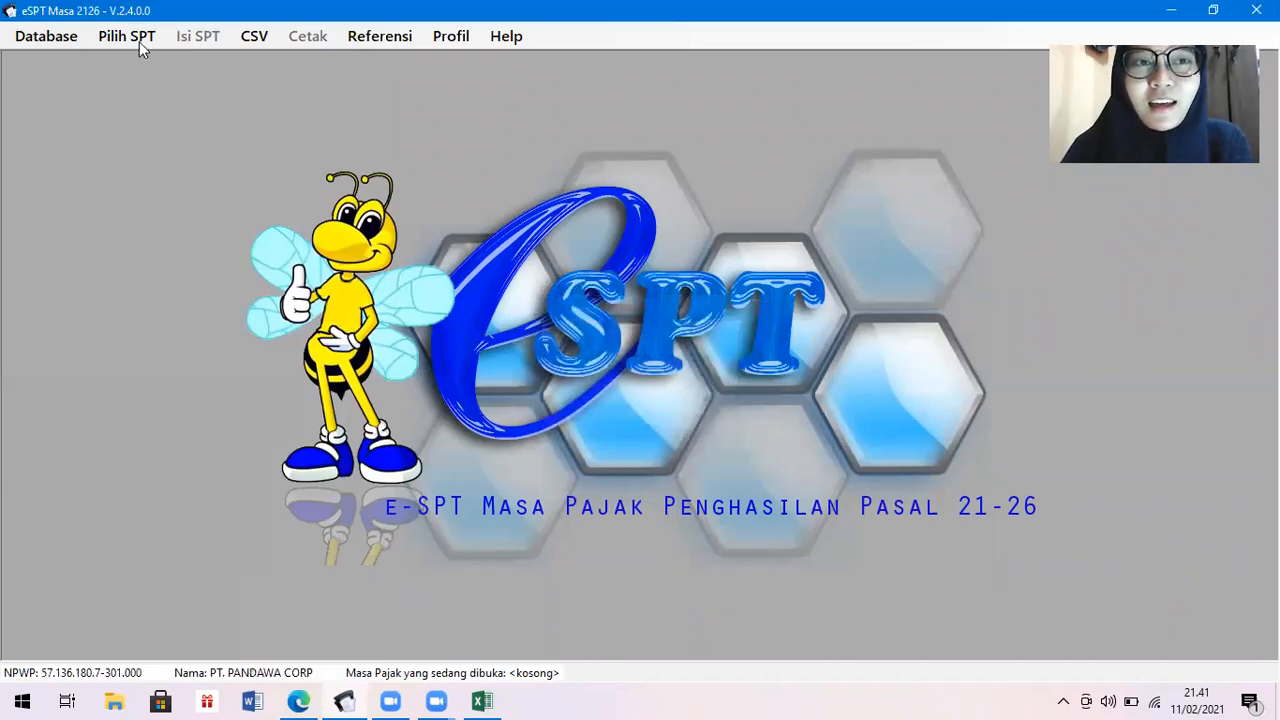
# Check the Profil Wajib Pajak details and signatory, then save the profile.
pyautogui.click(450, 38)
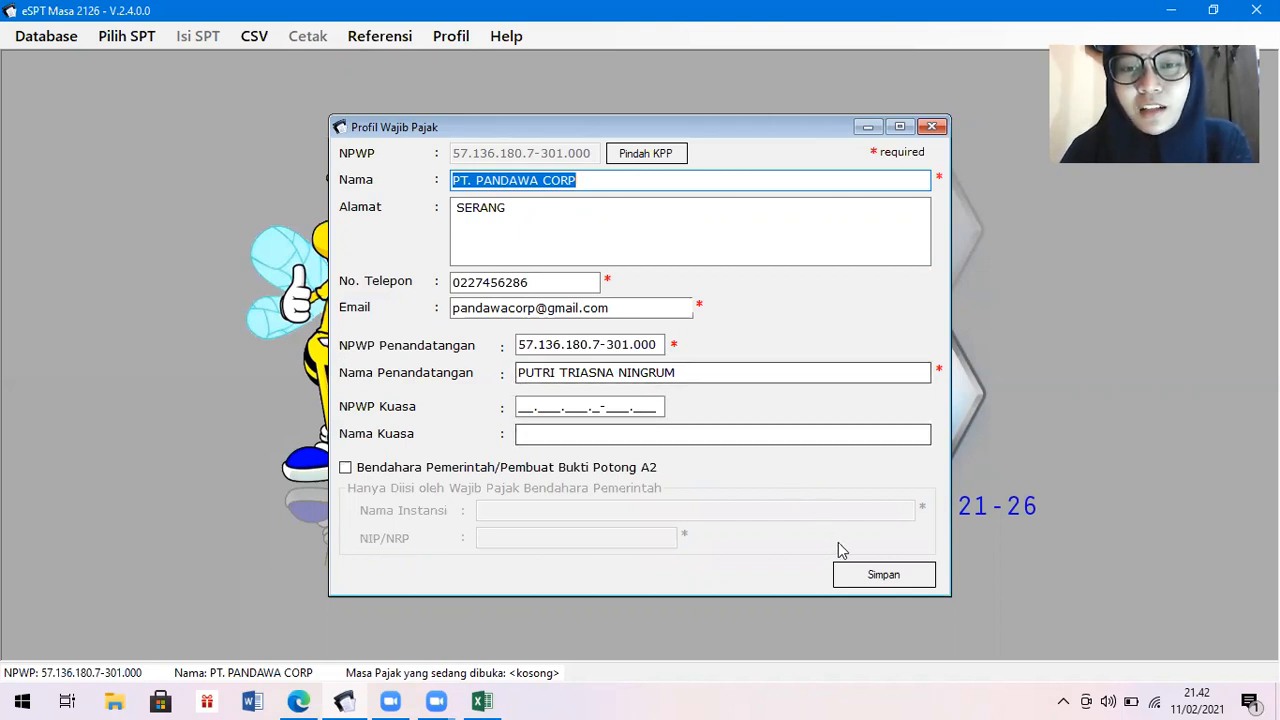
pyautogui.click(873, 580)
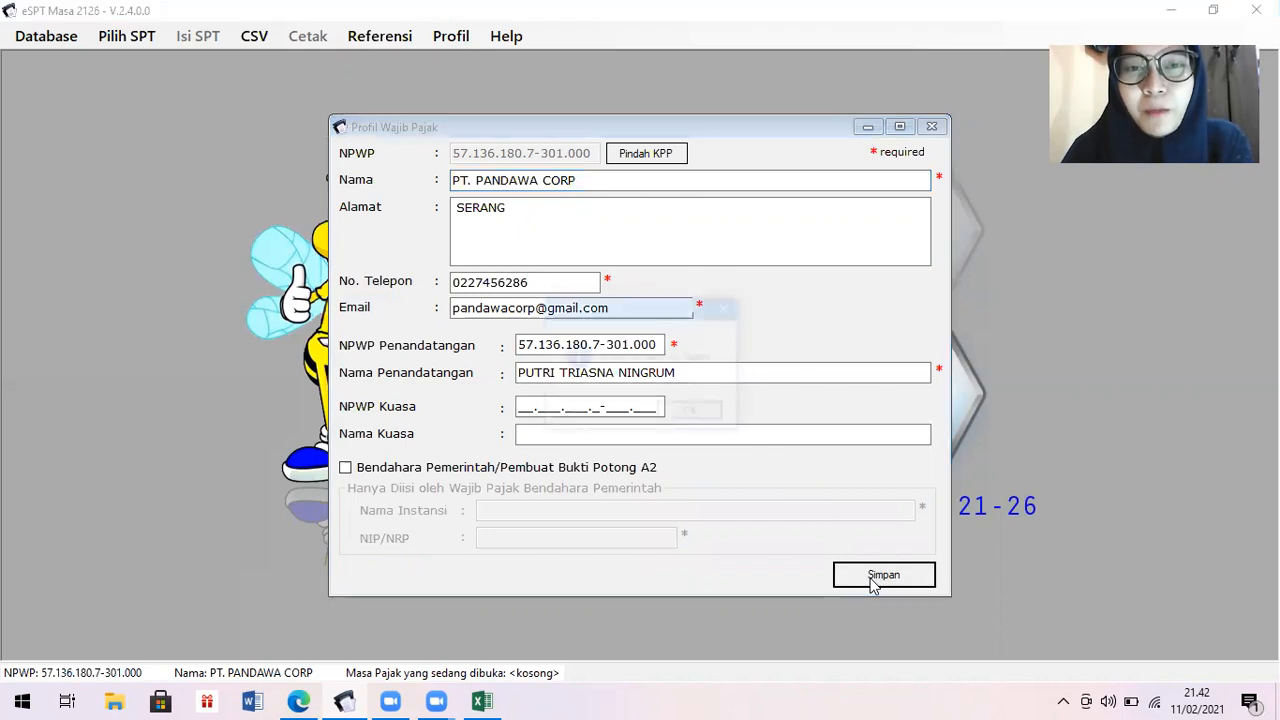
pyautogui.press('Return')
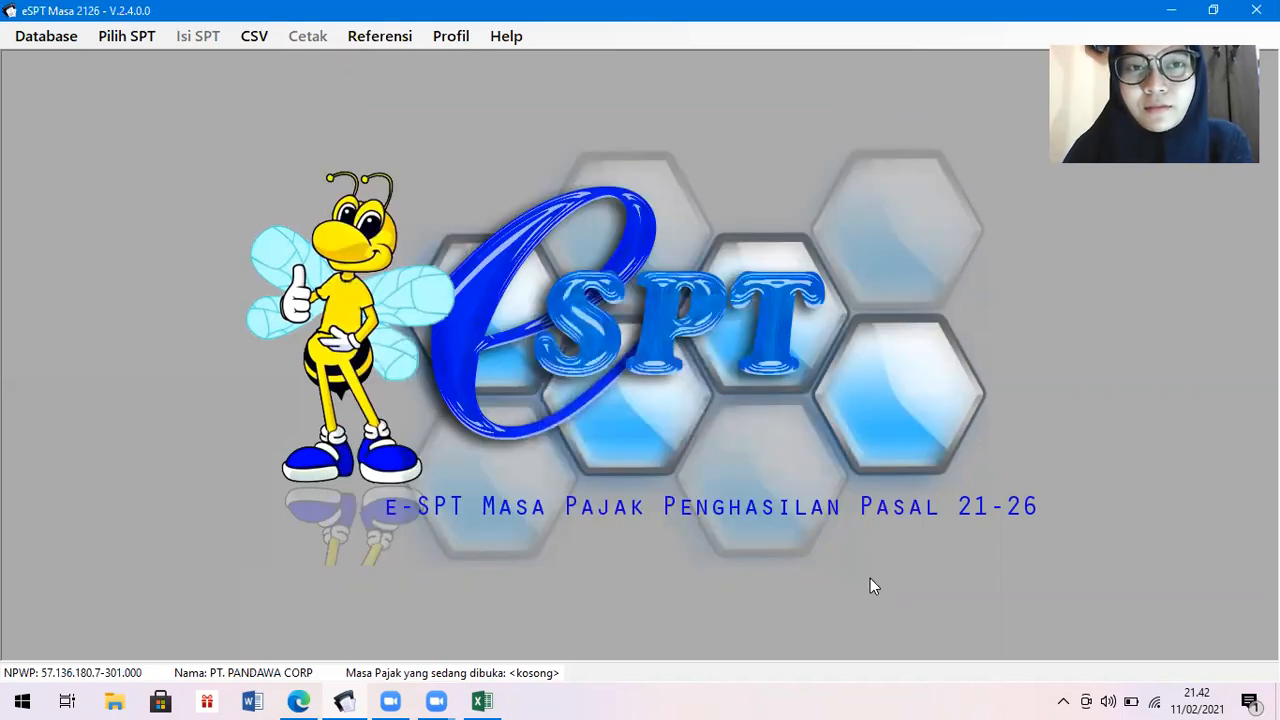
# Create a new Normal SPT for the Januari 2020 tax period.
pyautogui.click(119, 38)
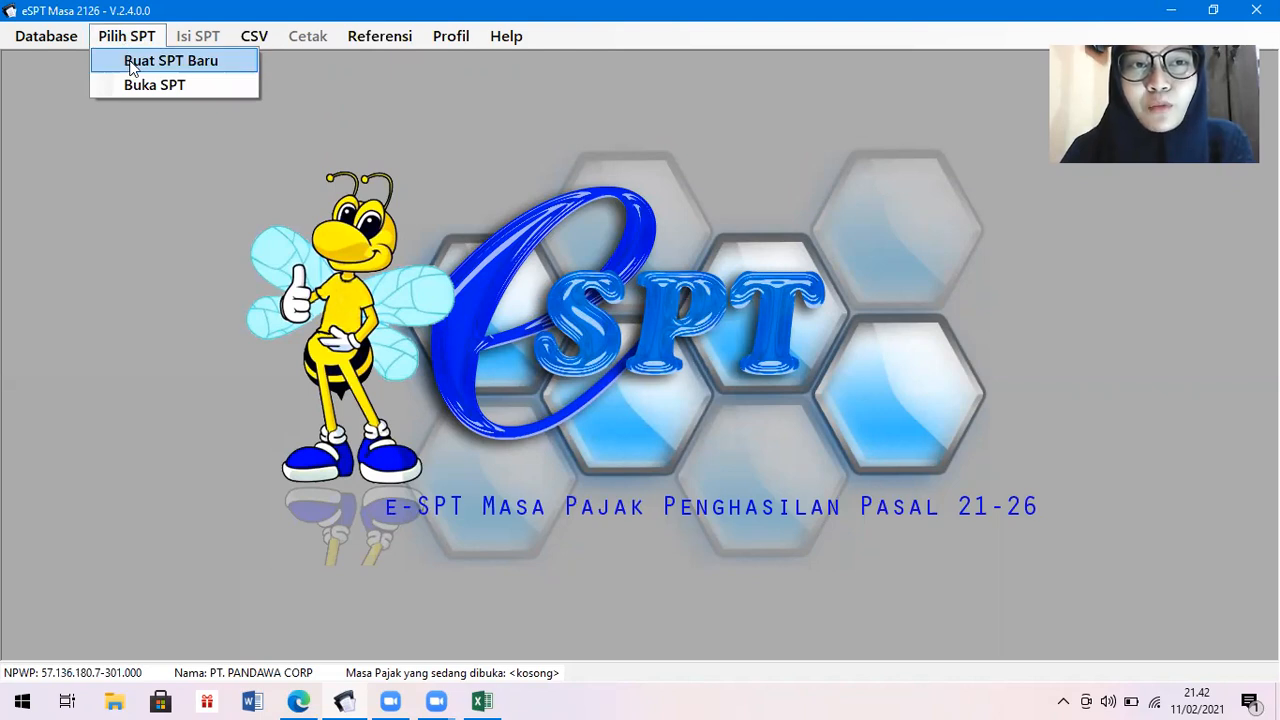
pyautogui.click(130, 63)
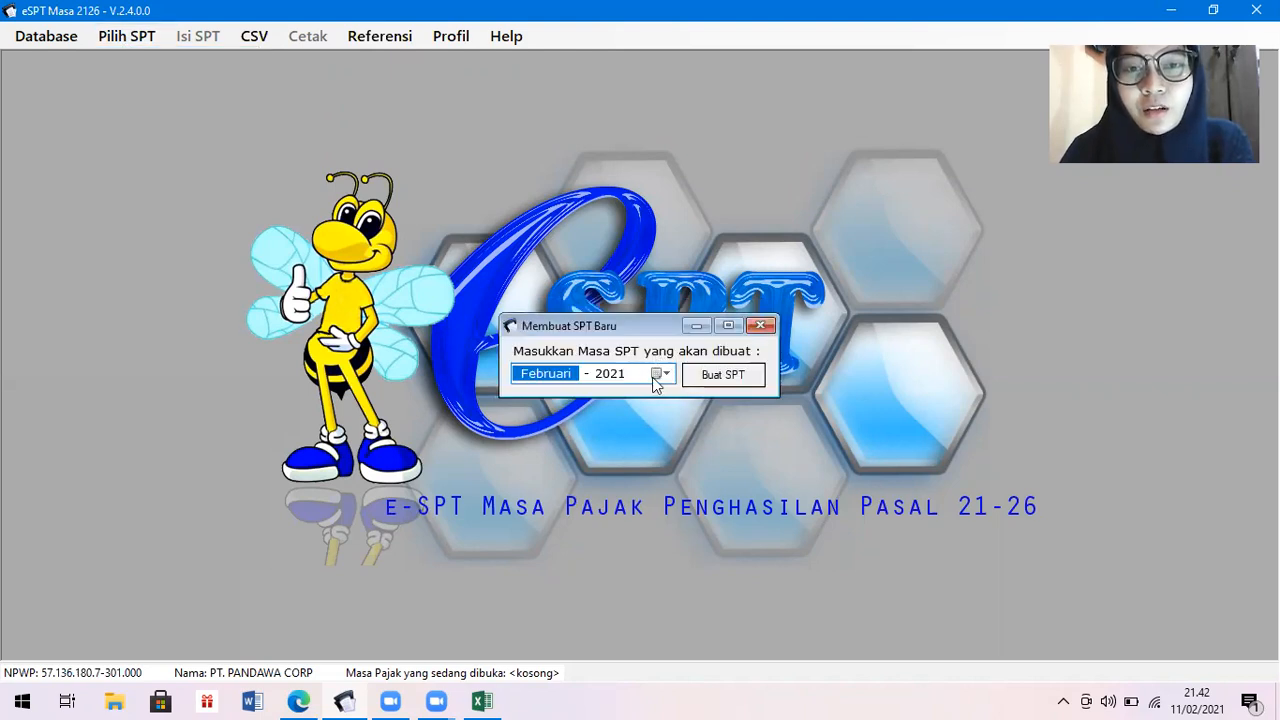
pyautogui.click(662, 377)
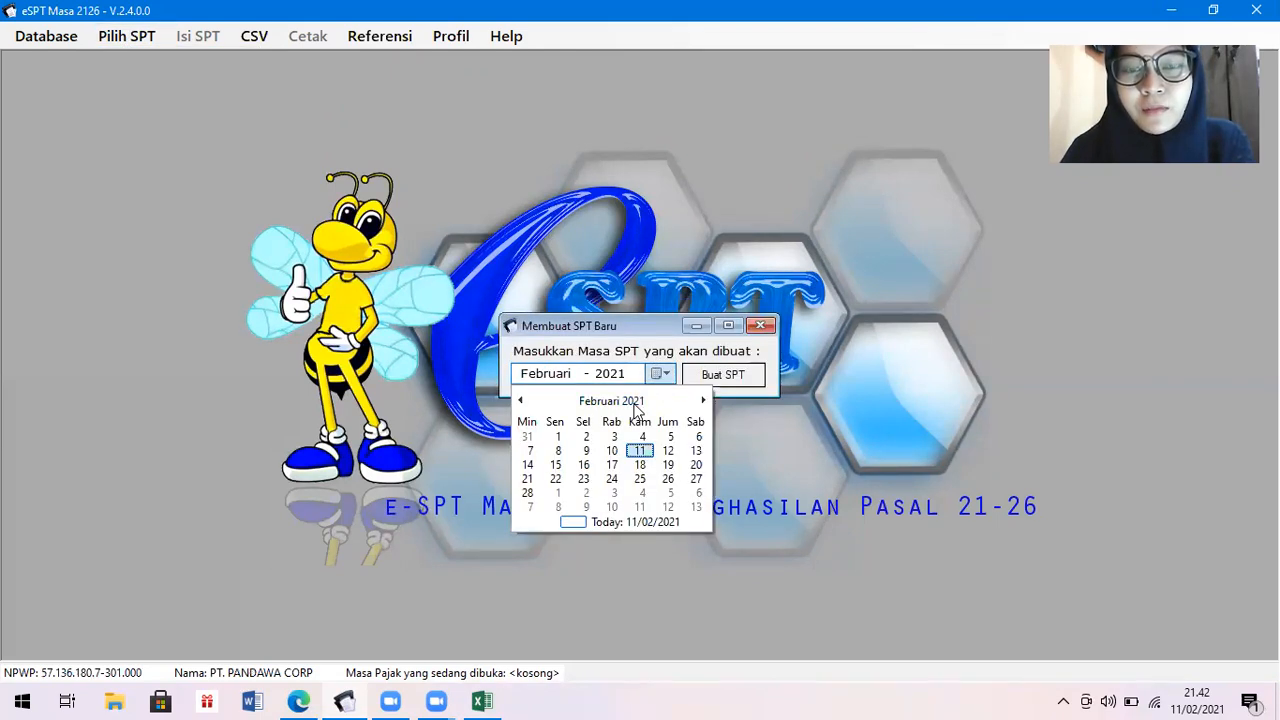
pyautogui.click(637, 405)
pyautogui.click(613, 402)
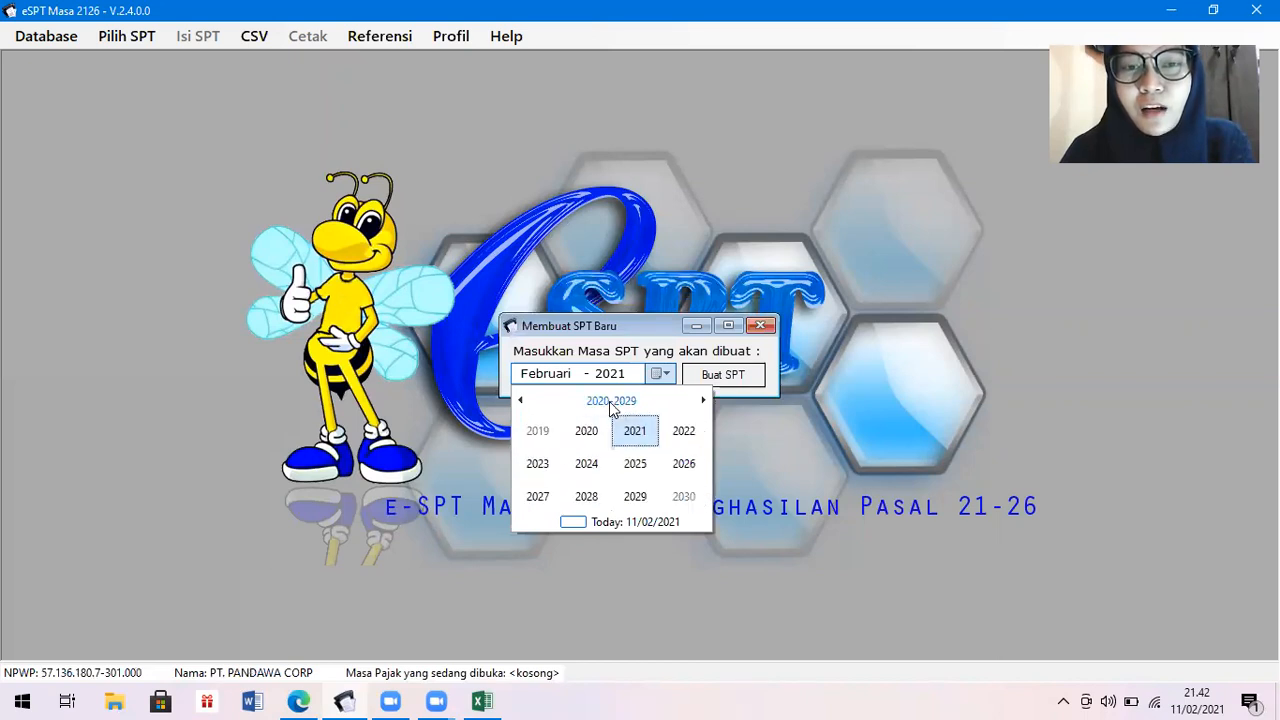
pyautogui.click(588, 430)
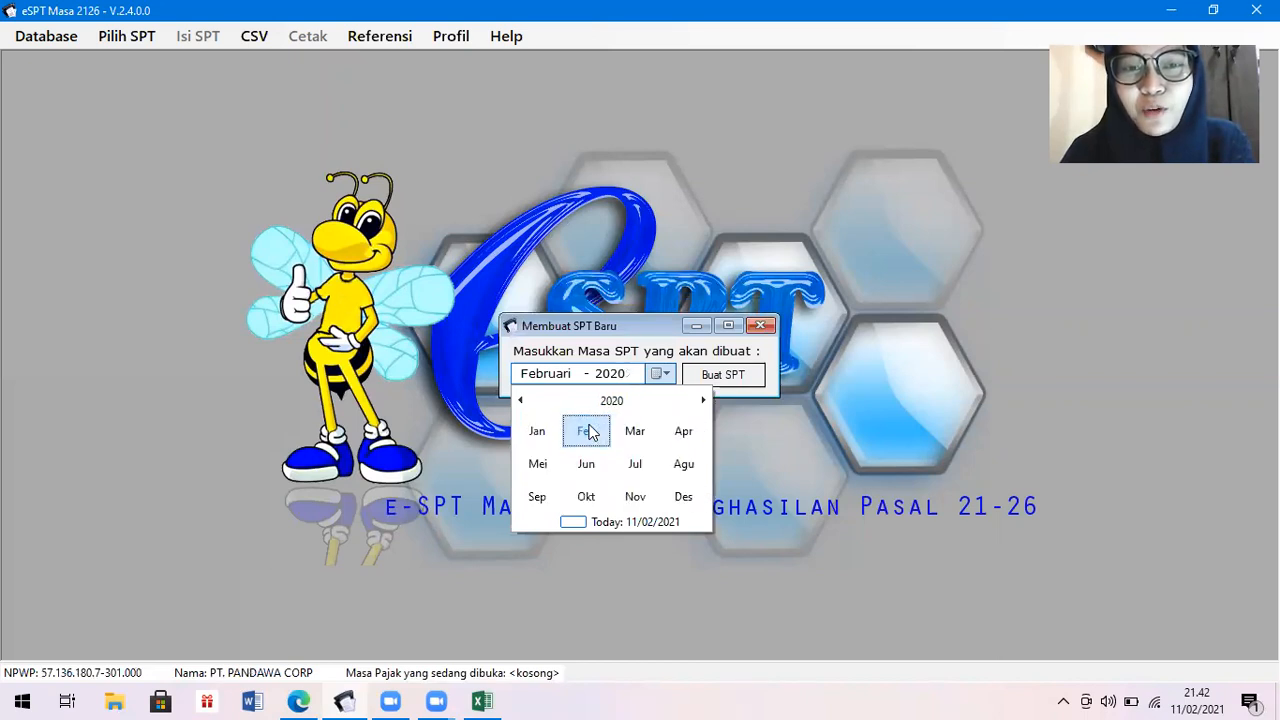
pyautogui.click(537, 432)
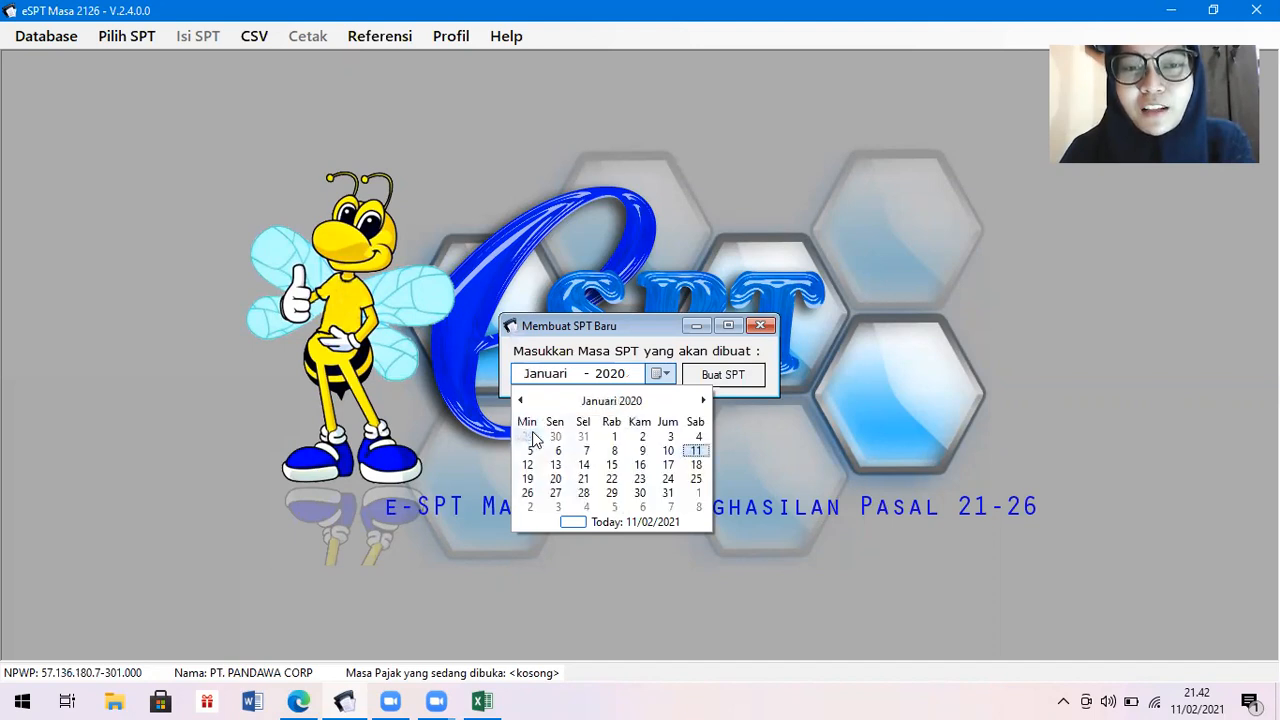
pyautogui.click(667, 494)
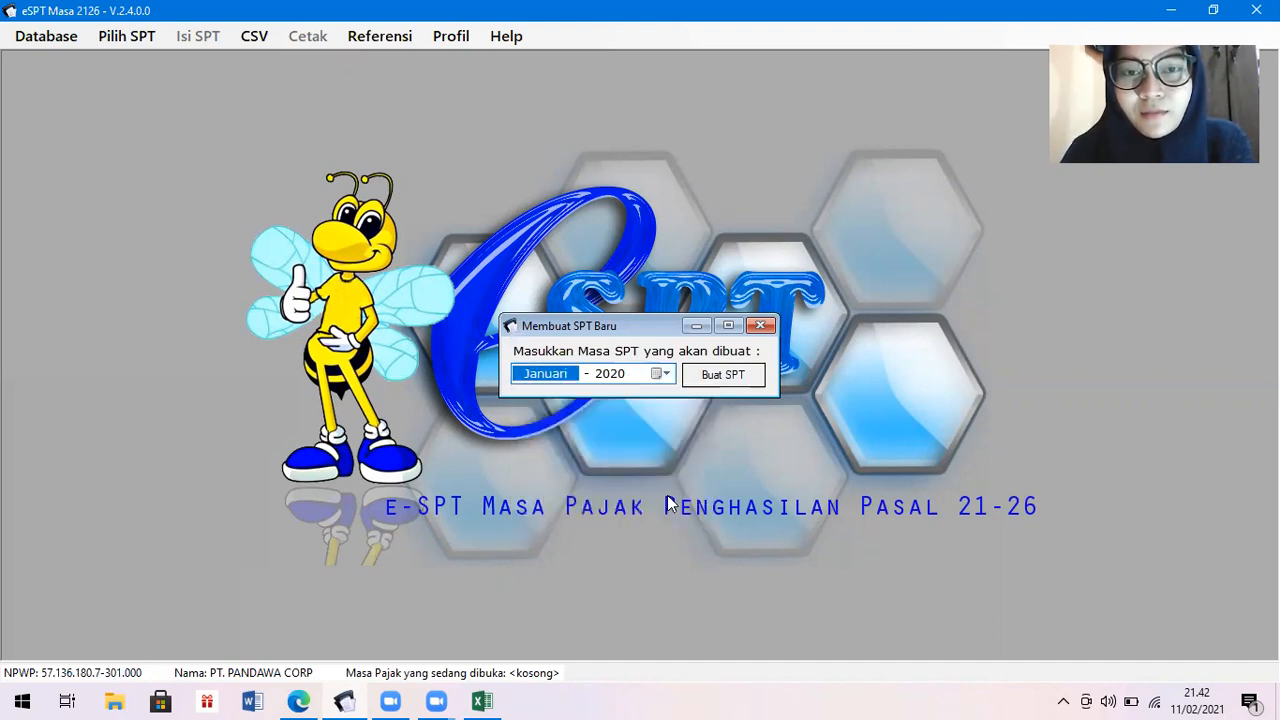
pyautogui.click(724, 376)
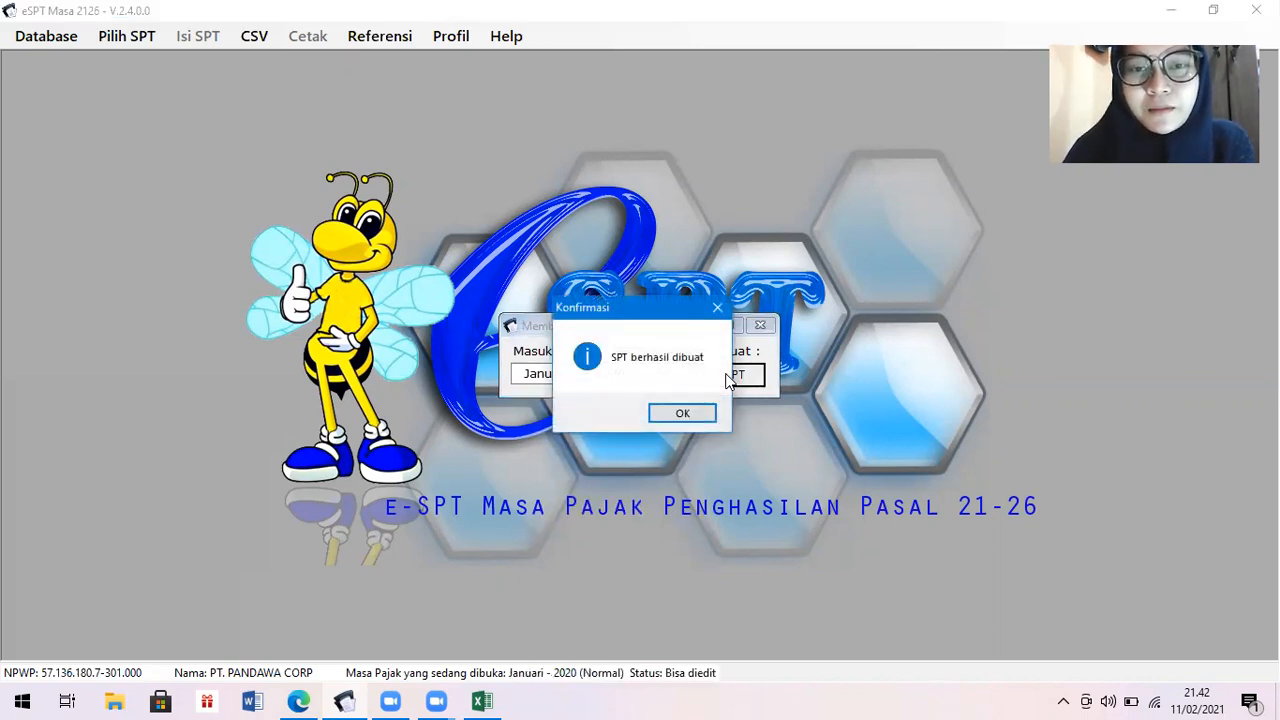
pyautogui.press('Return')
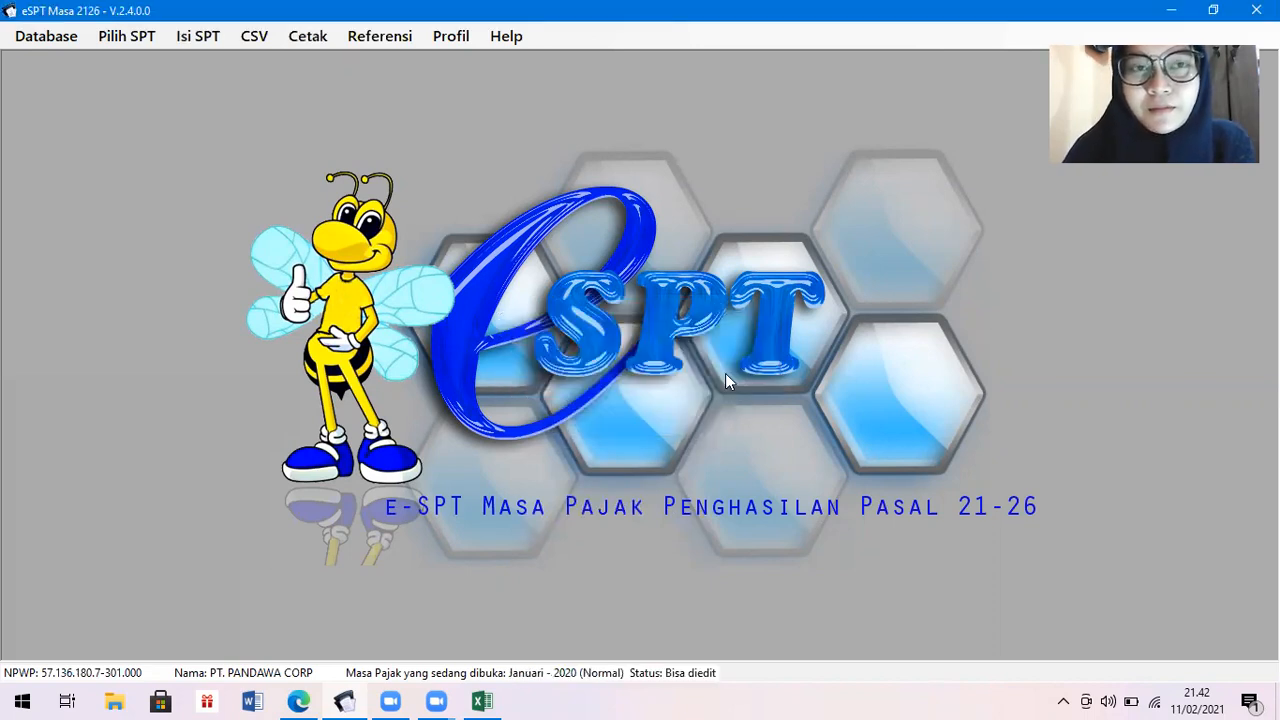
# Add a new entry in the monthly Daftar Pemotongan Pajak (1721-I) list, checking employee data in Excel.
pyautogui.click(199, 38)
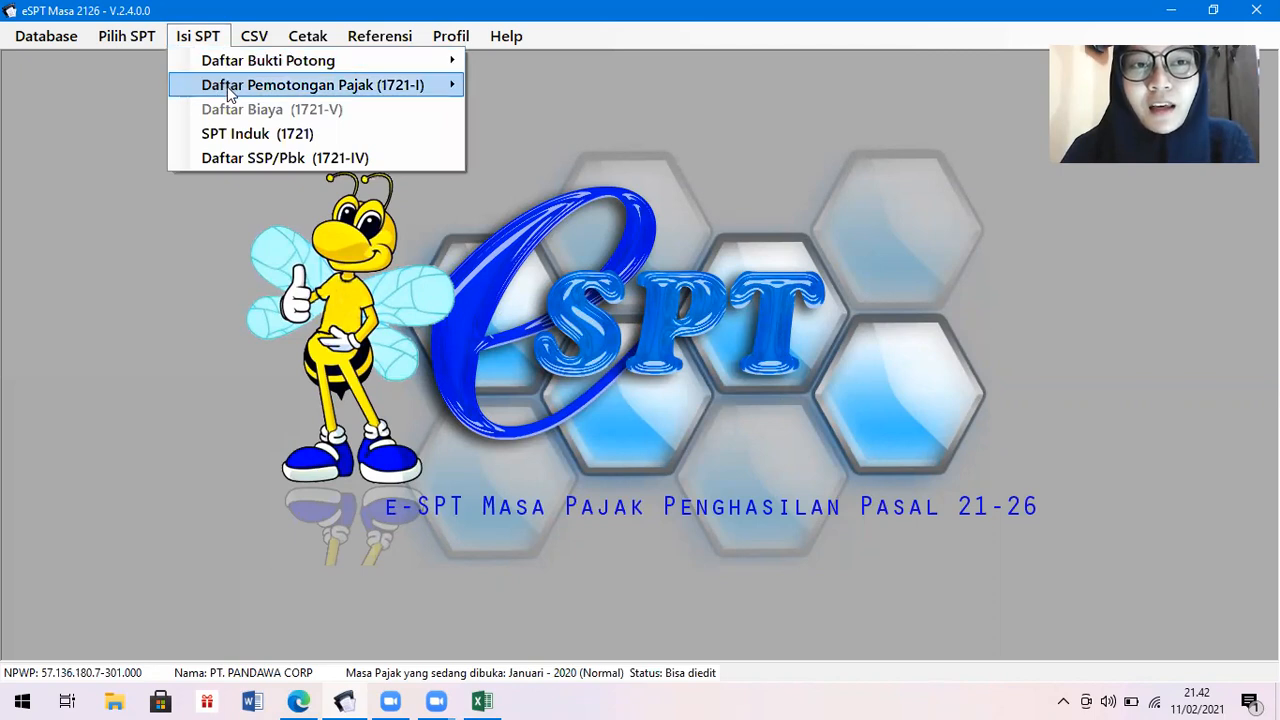
pyautogui.moveTo(233, 86)
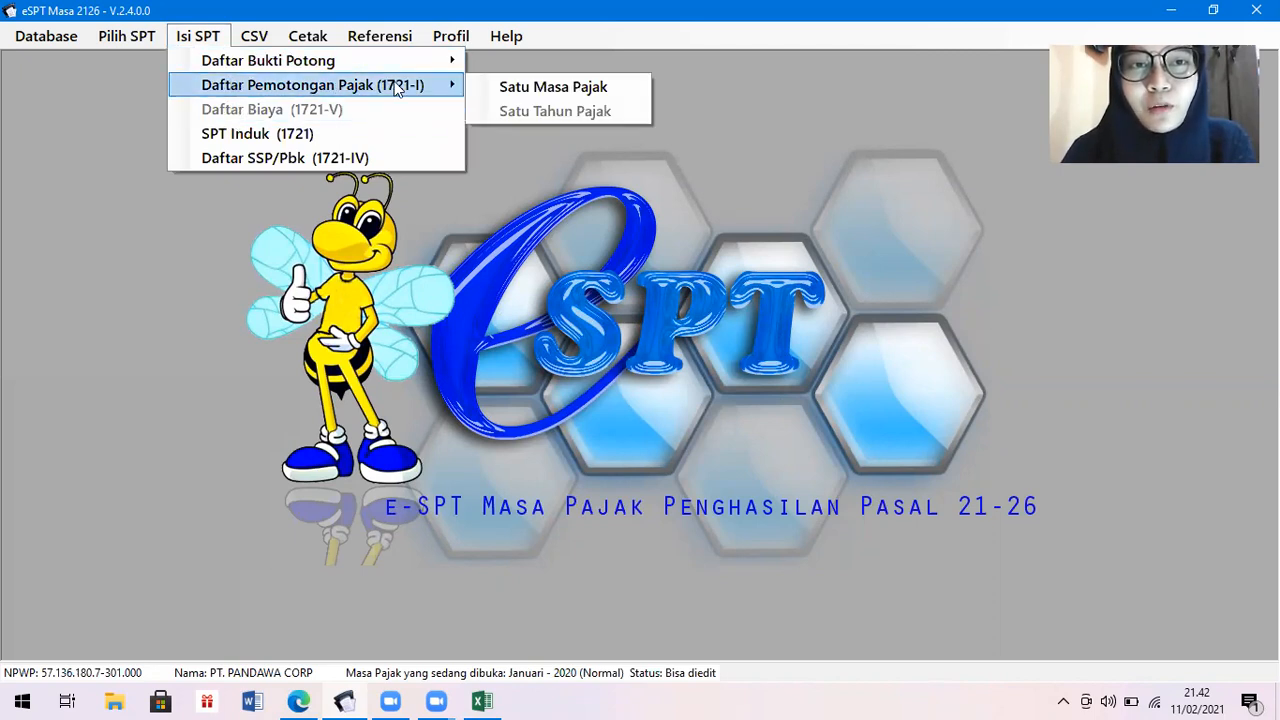
pyautogui.click(505, 88)
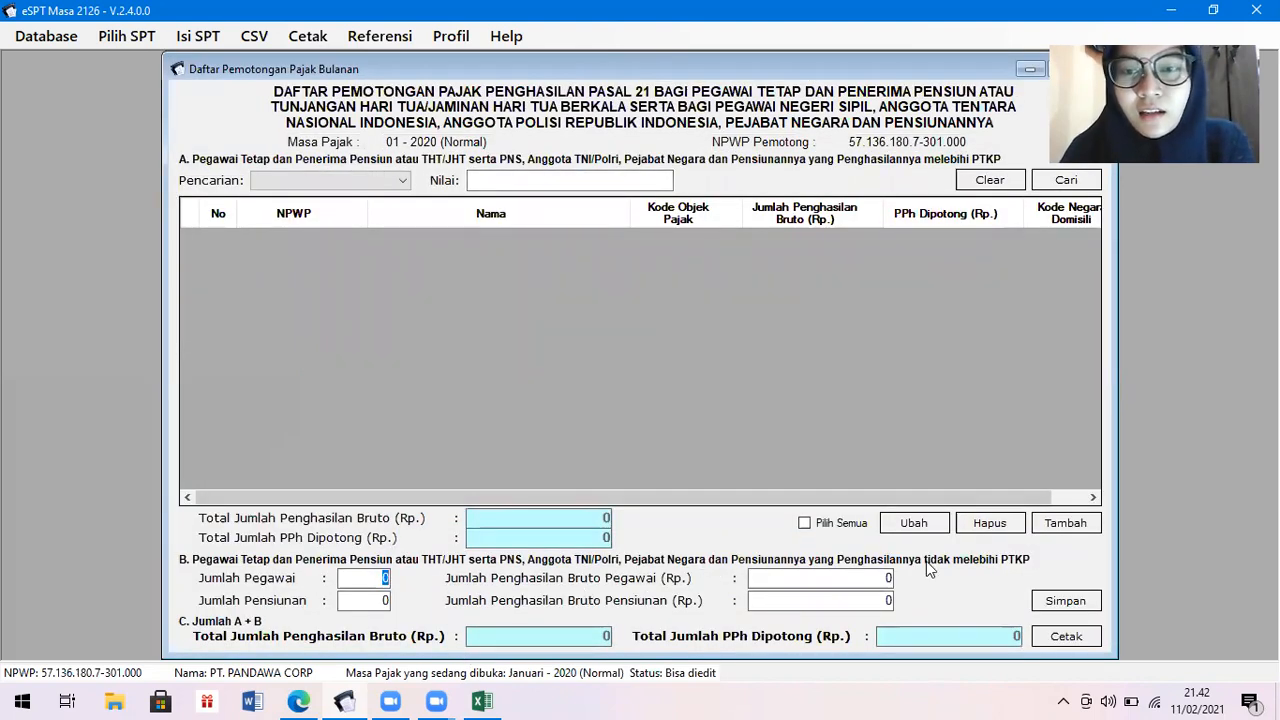
pyautogui.click(1088, 530)
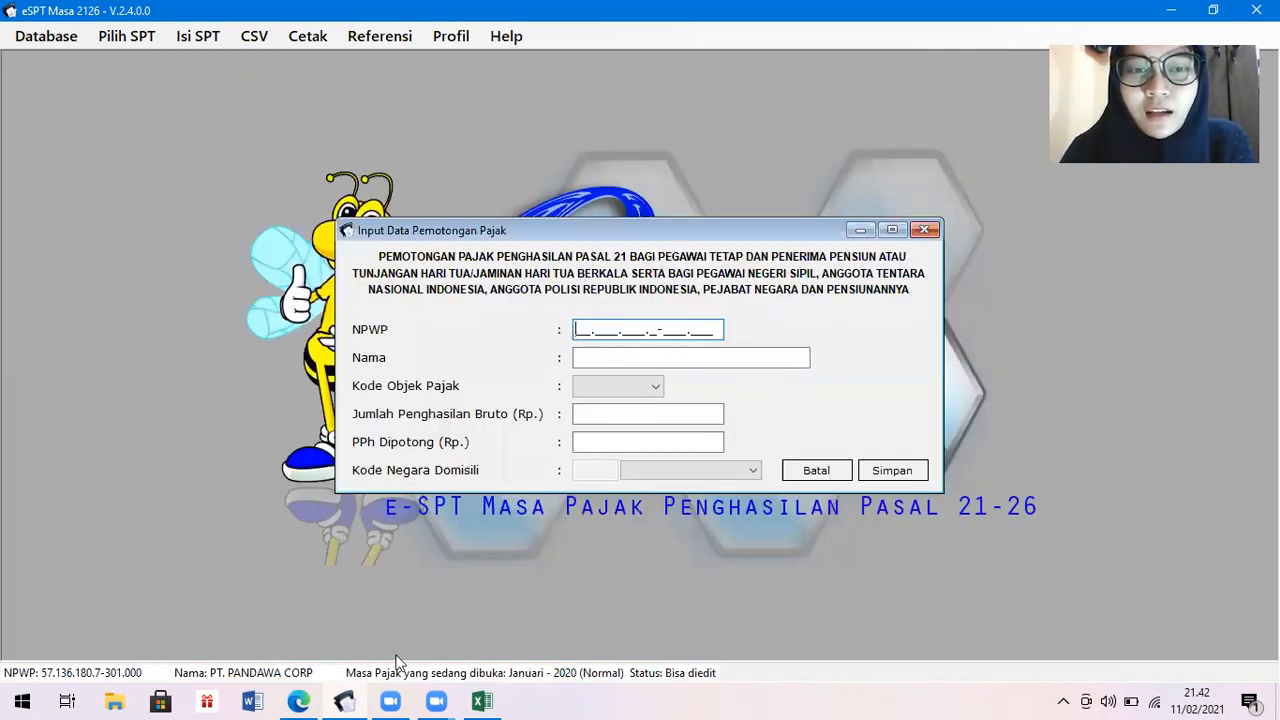
pyautogui.click(486, 700)
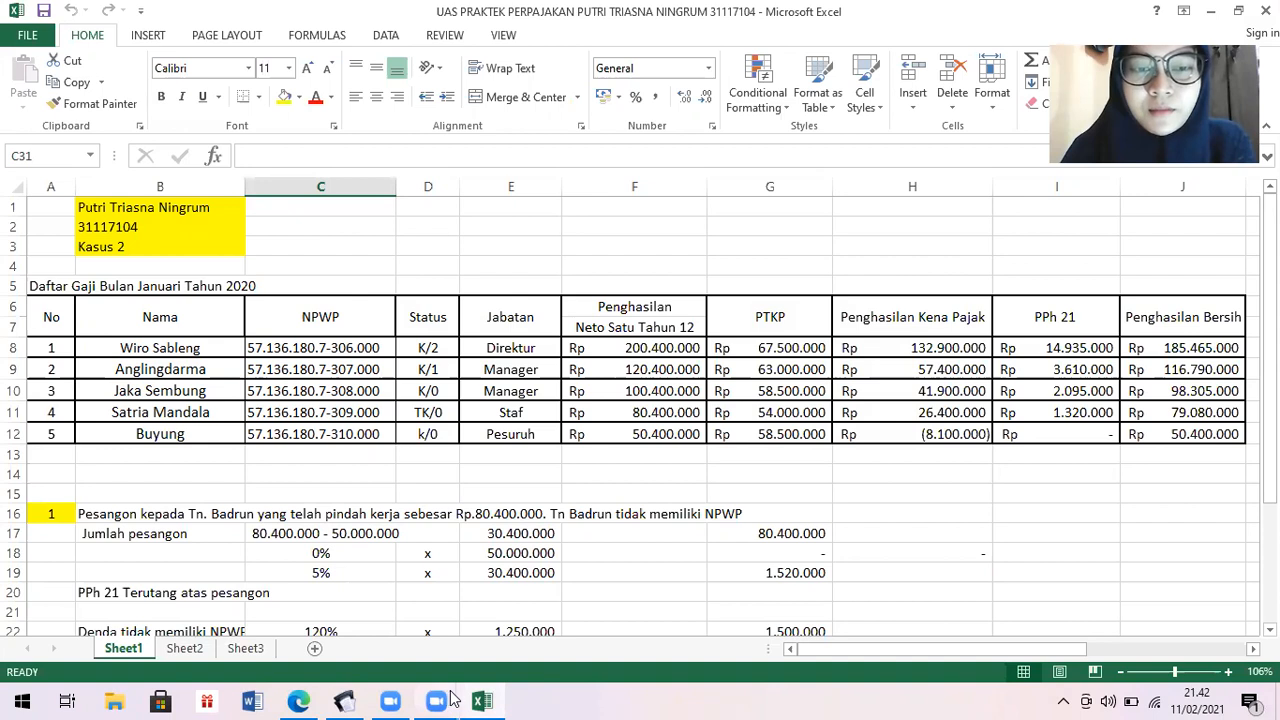
pyautogui.click(344, 701)
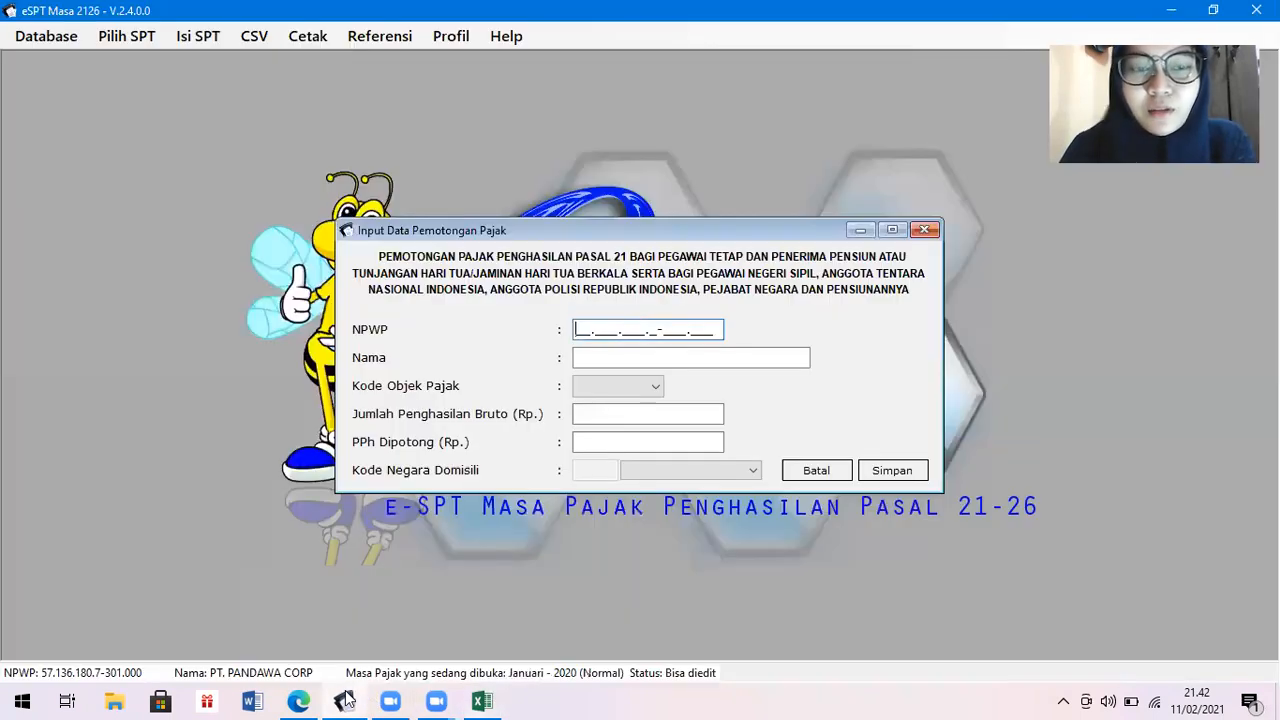
# Enter the first employee's NPWP and name, with tax object code 21-100-01.
pyautogui.write('57.136')
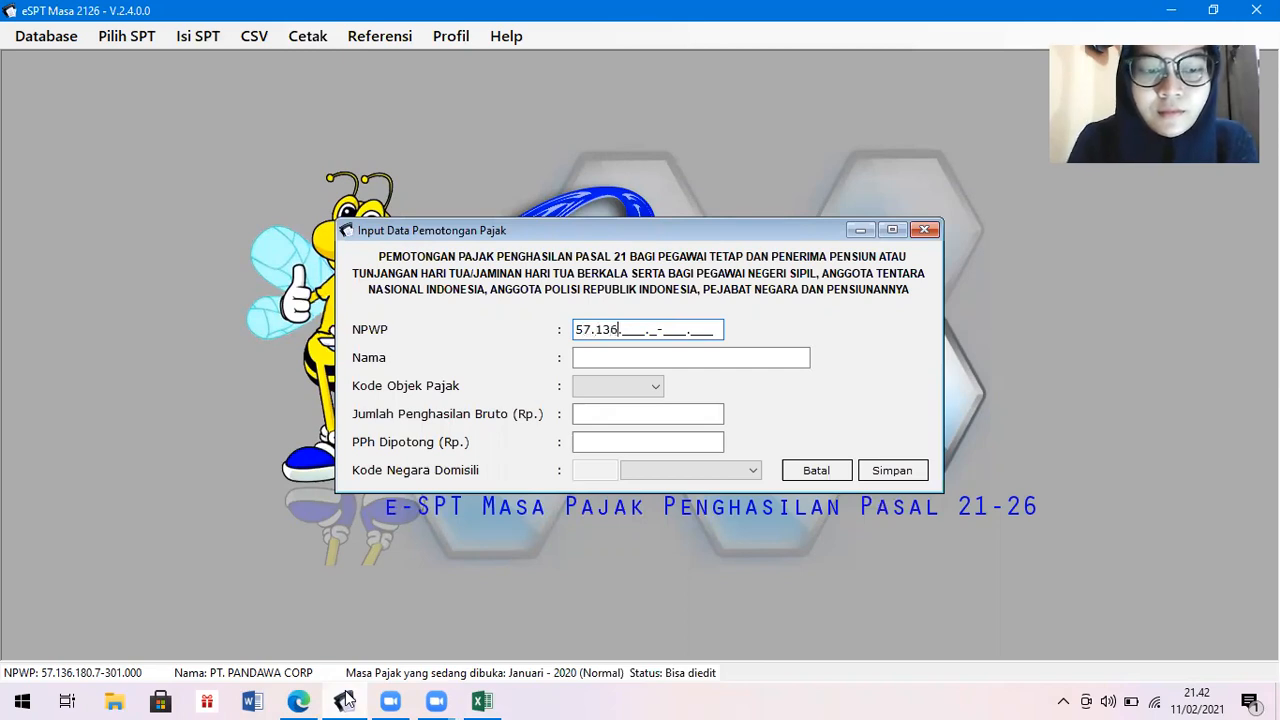
pyautogui.write('.180')
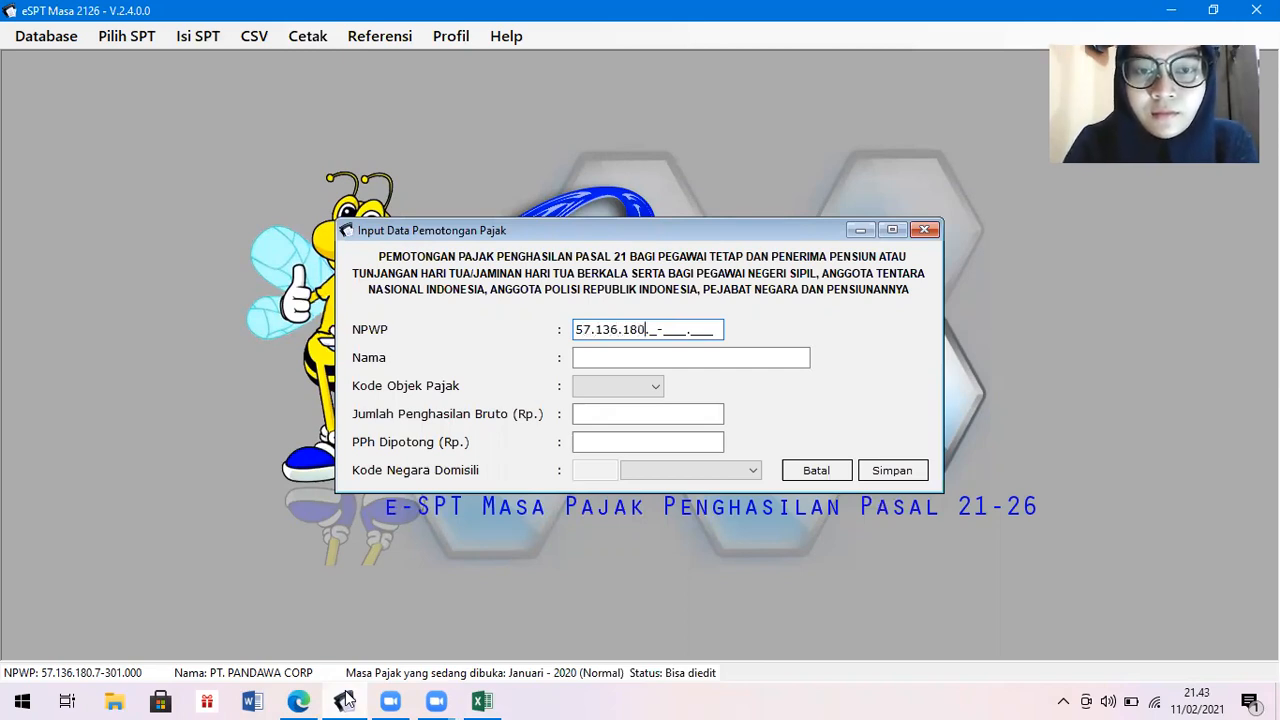
pyautogui.write('.7-30')
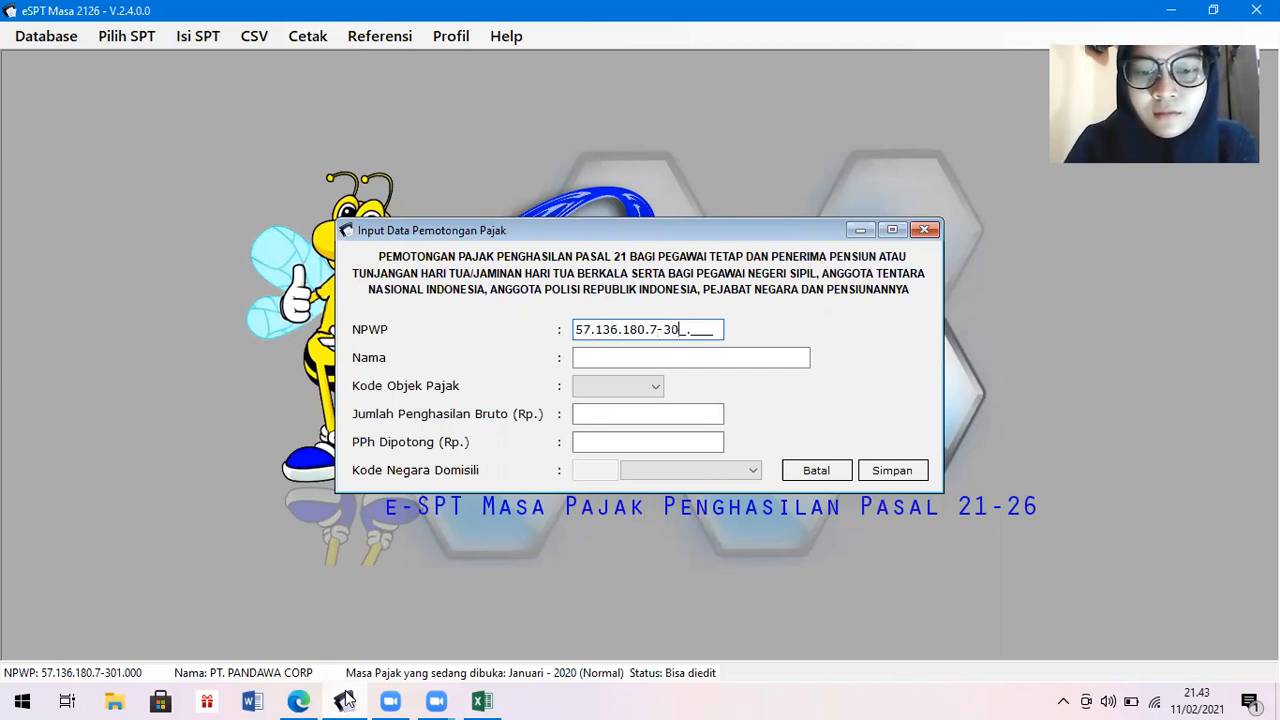
pyautogui.write('6.000')
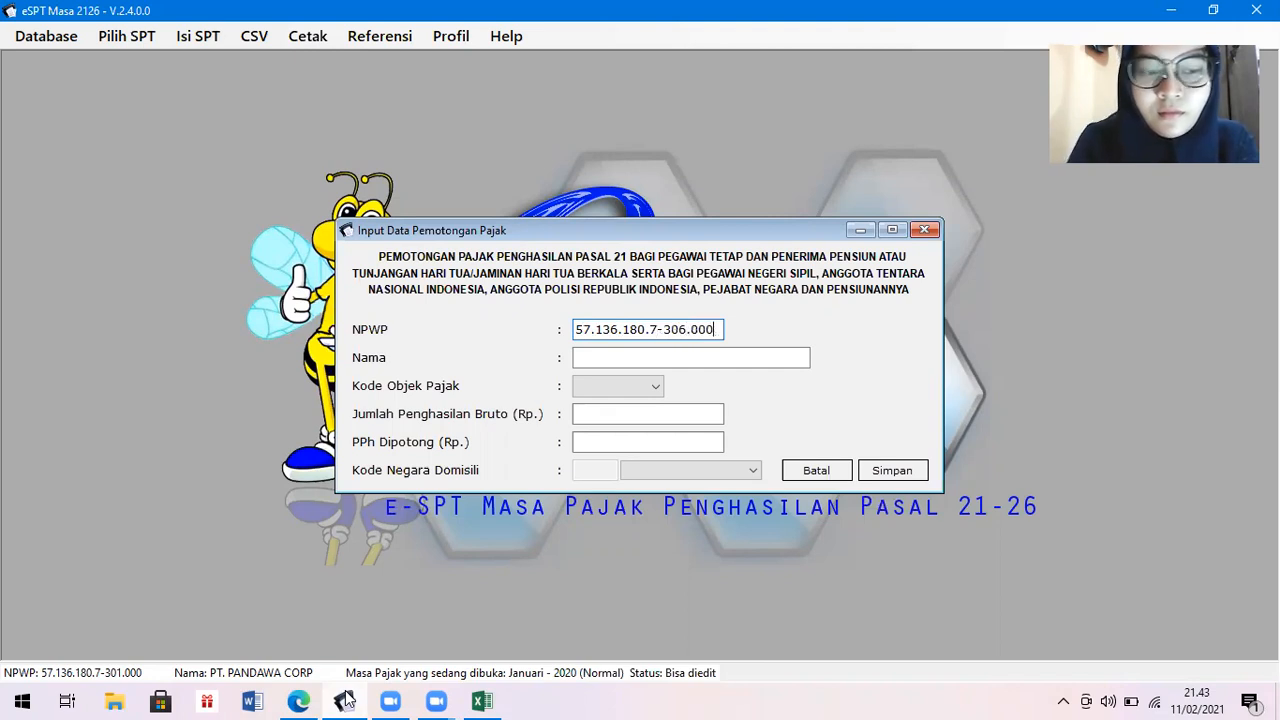
pyautogui.press('Tab')
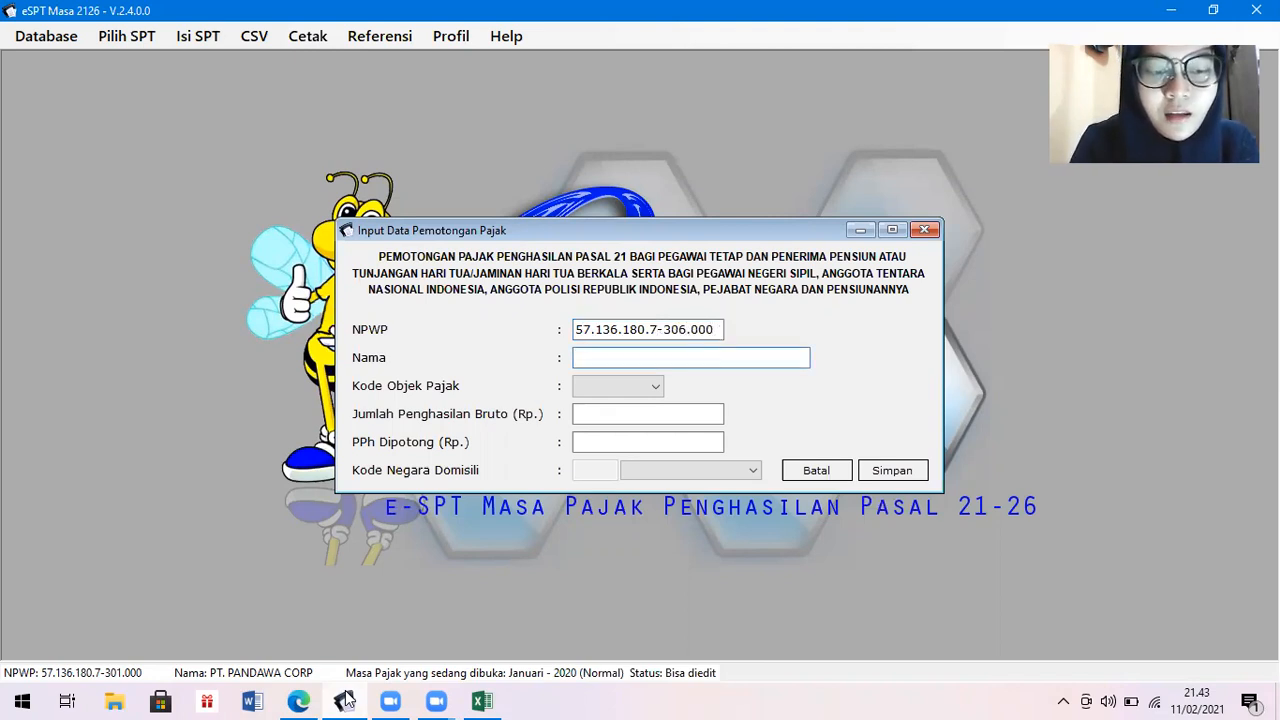
pyautogui.write('Wiro Sableng')
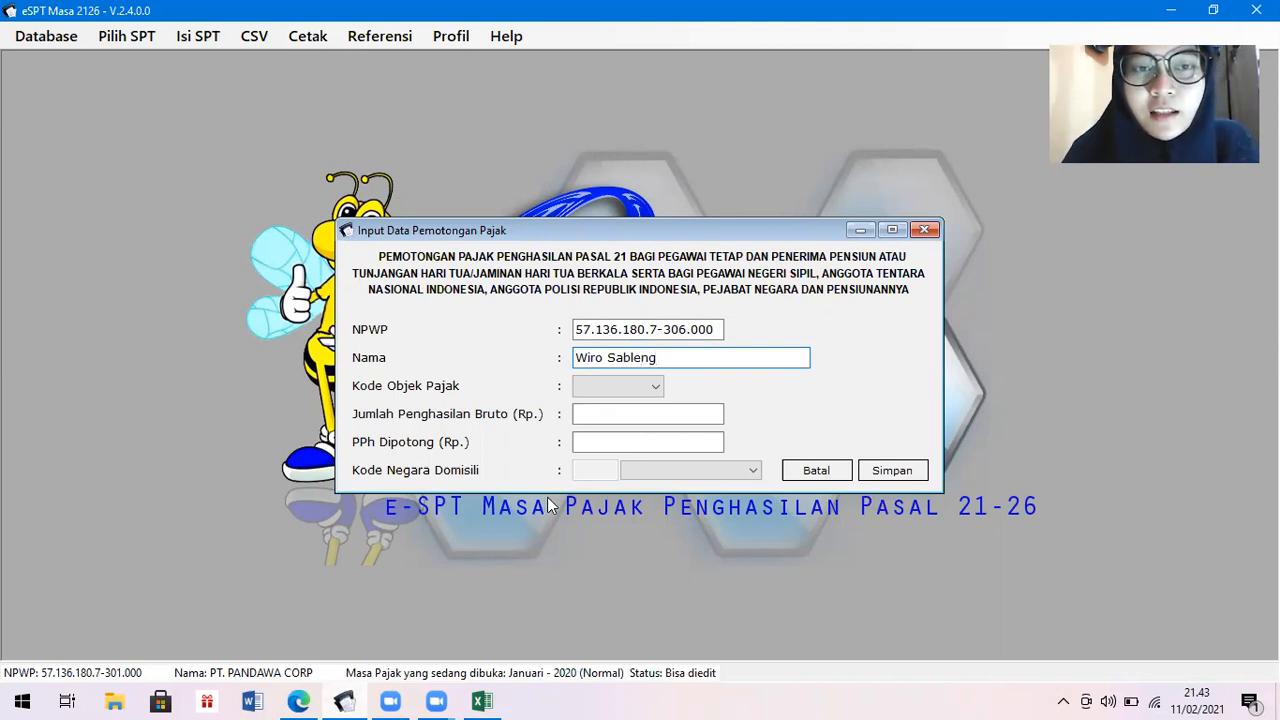
pyautogui.click(658, 388)
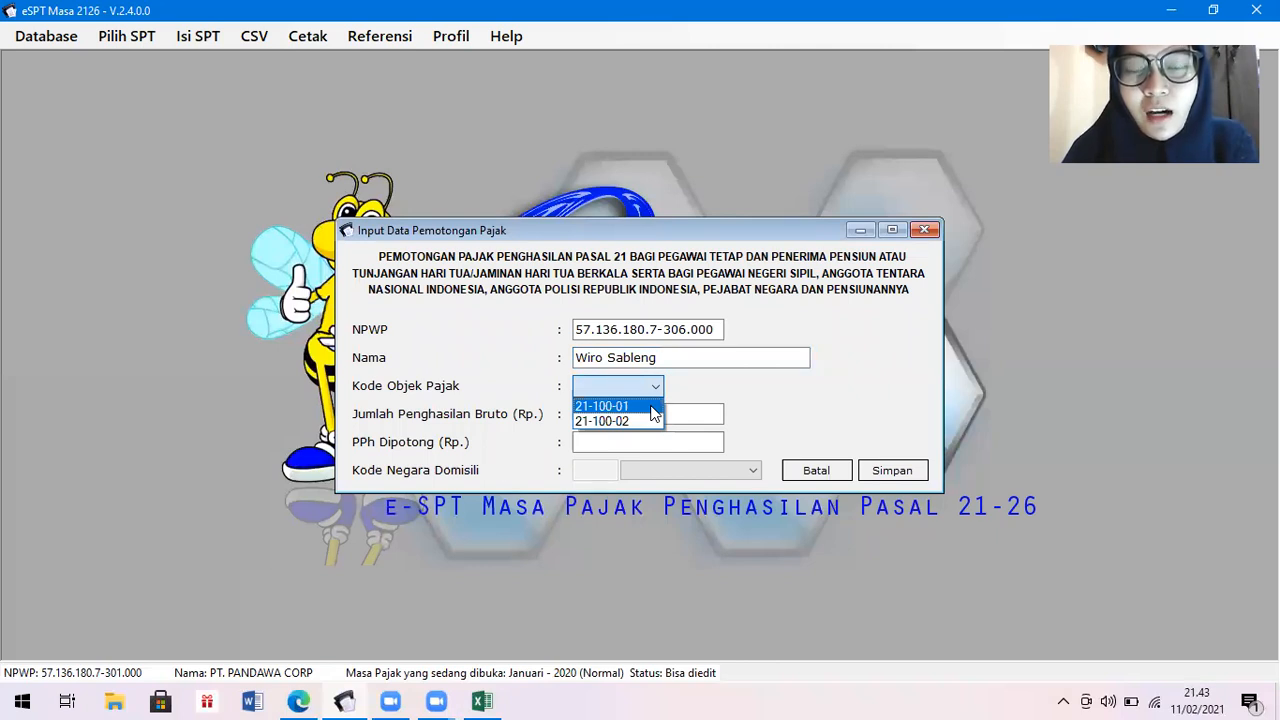
pyautogui.click(653, 408)
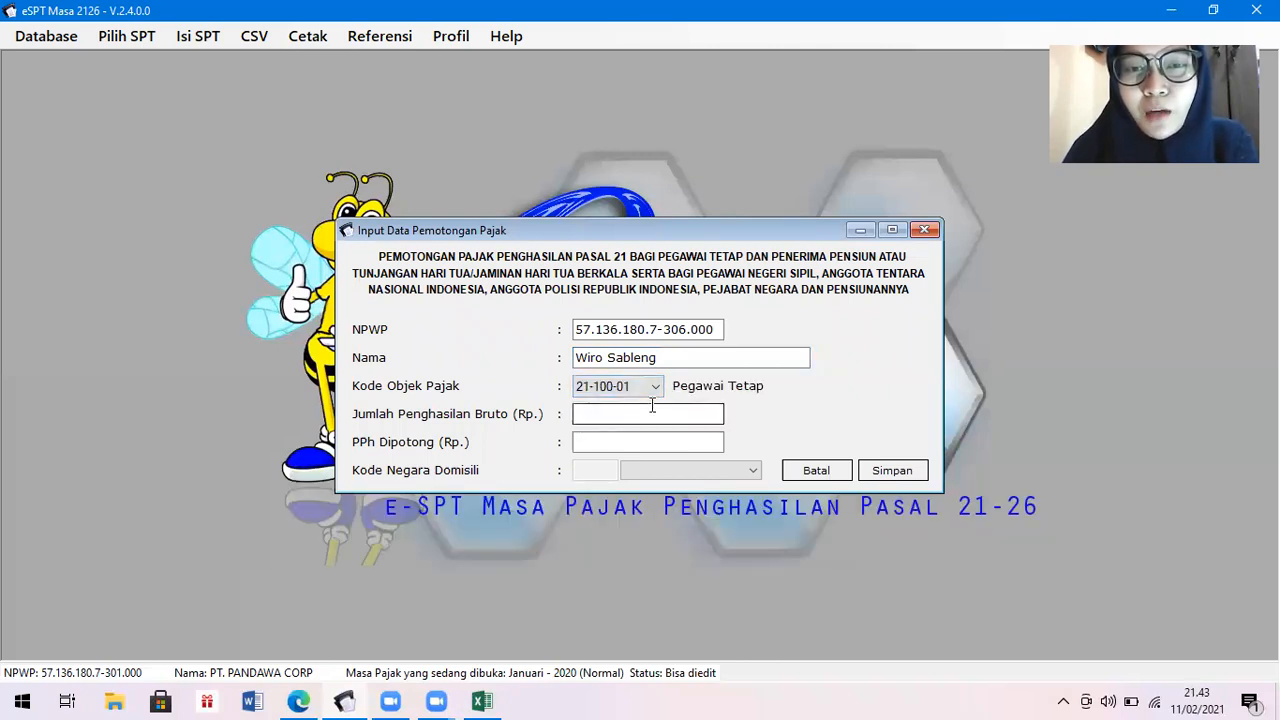
pyautogui.click(656, 388)
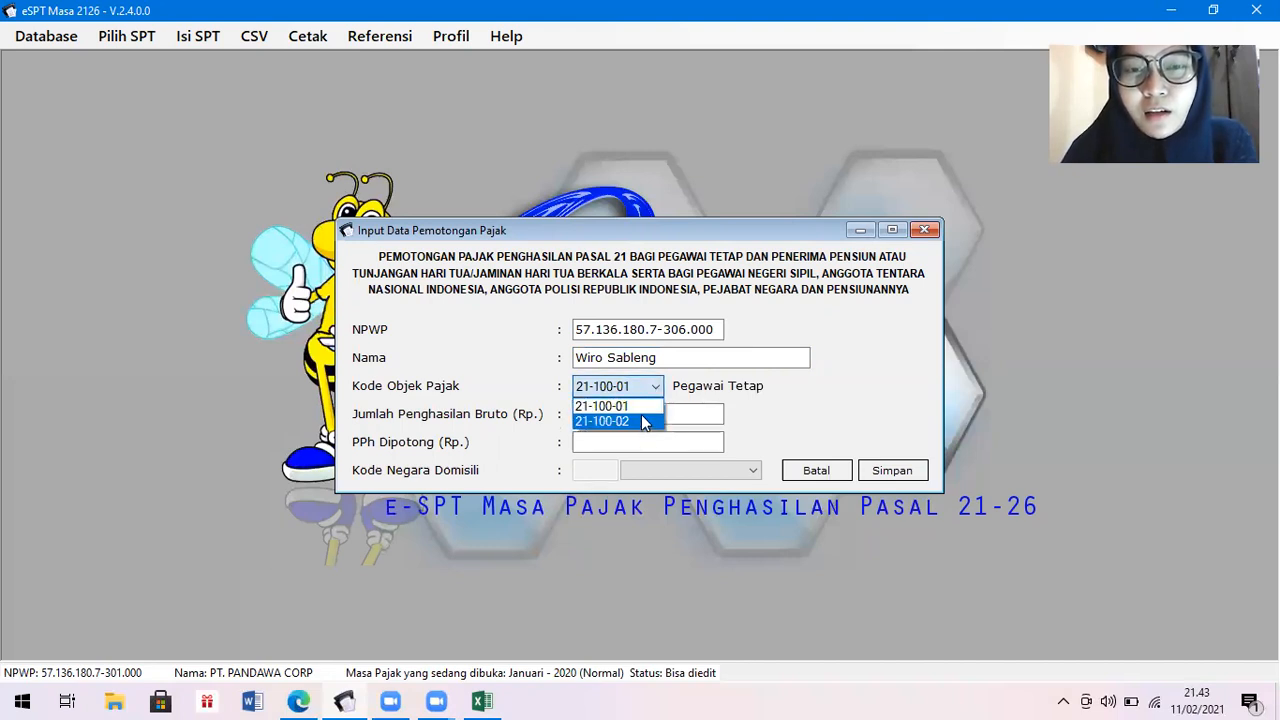
pyautogui.click(642, 420)
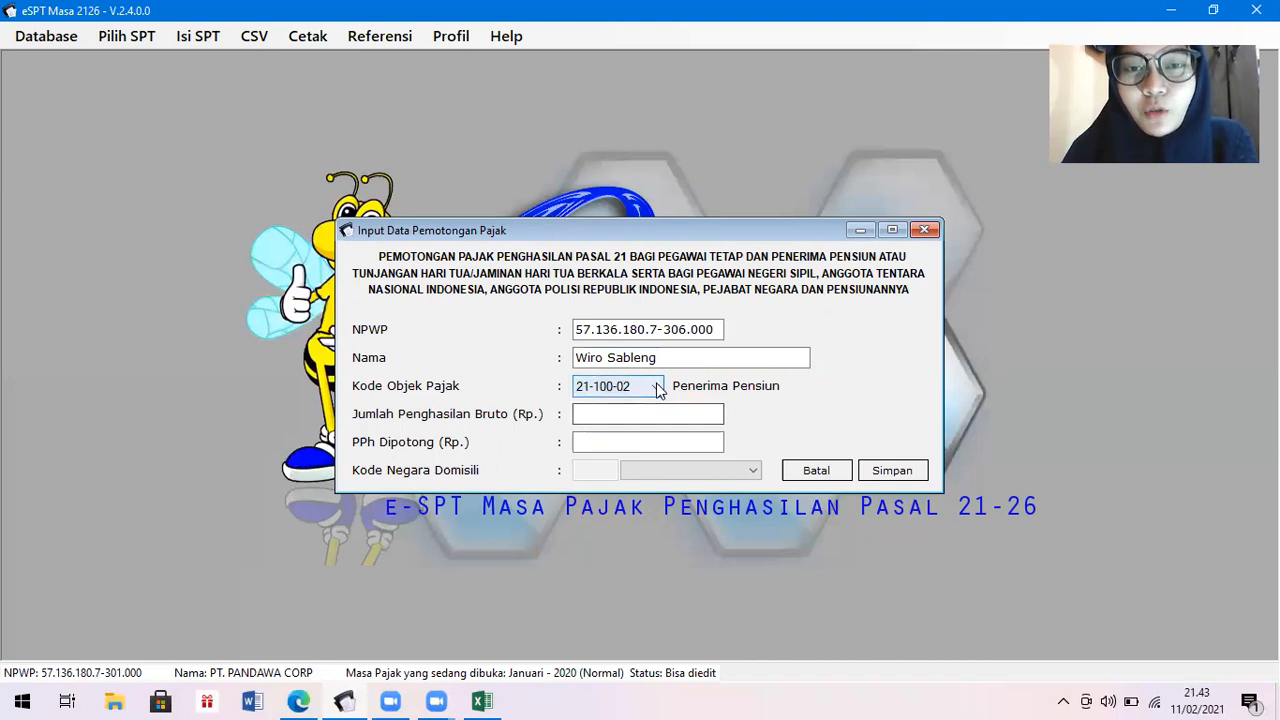
pyautogui.click(657, 387)
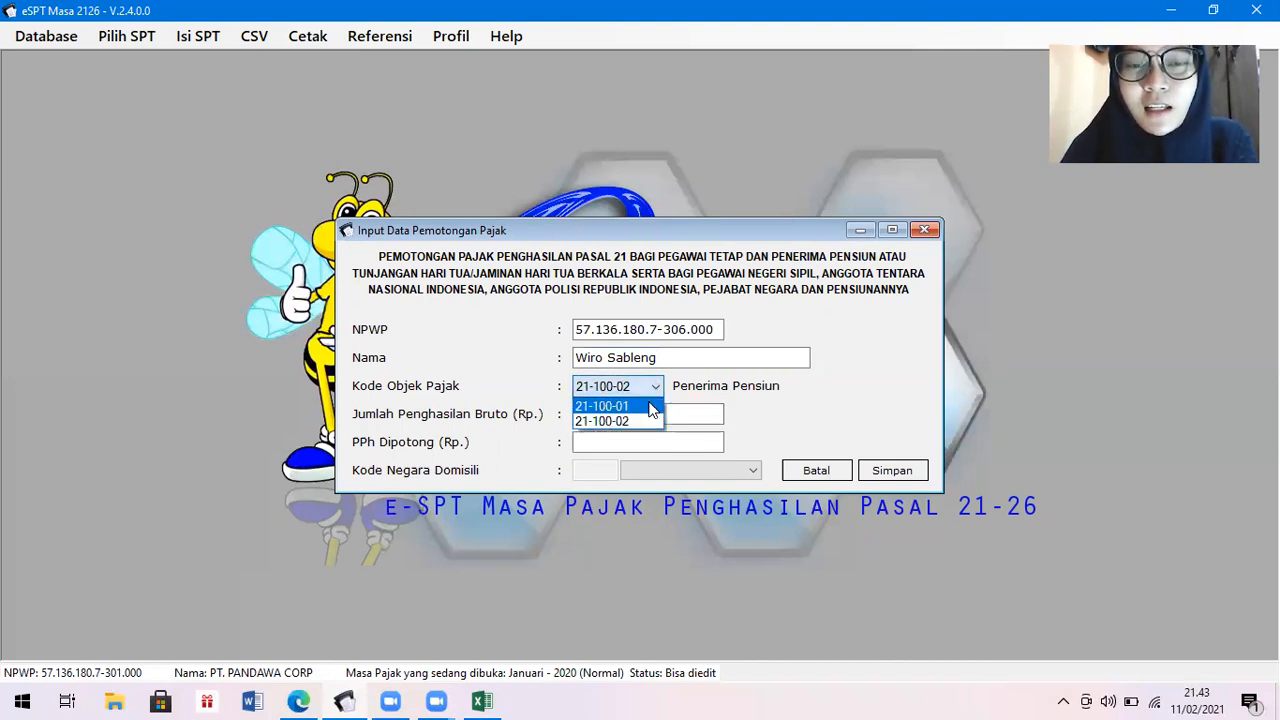
pyautogui.click(651, 406)
pyautogui.click(654, 413)
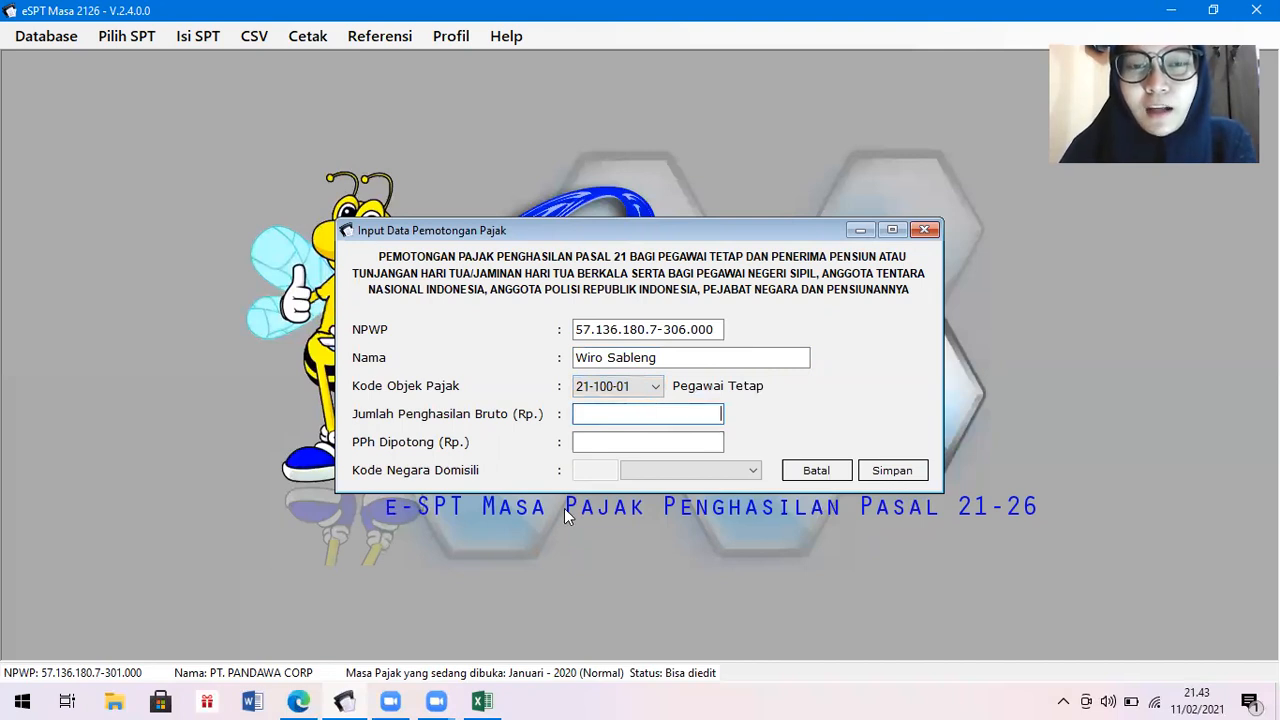
# Enter gross income 200.400.000 and PPh withheld 14.935.000 from Excel, and save the record.
pyautogui.click(481, 700)
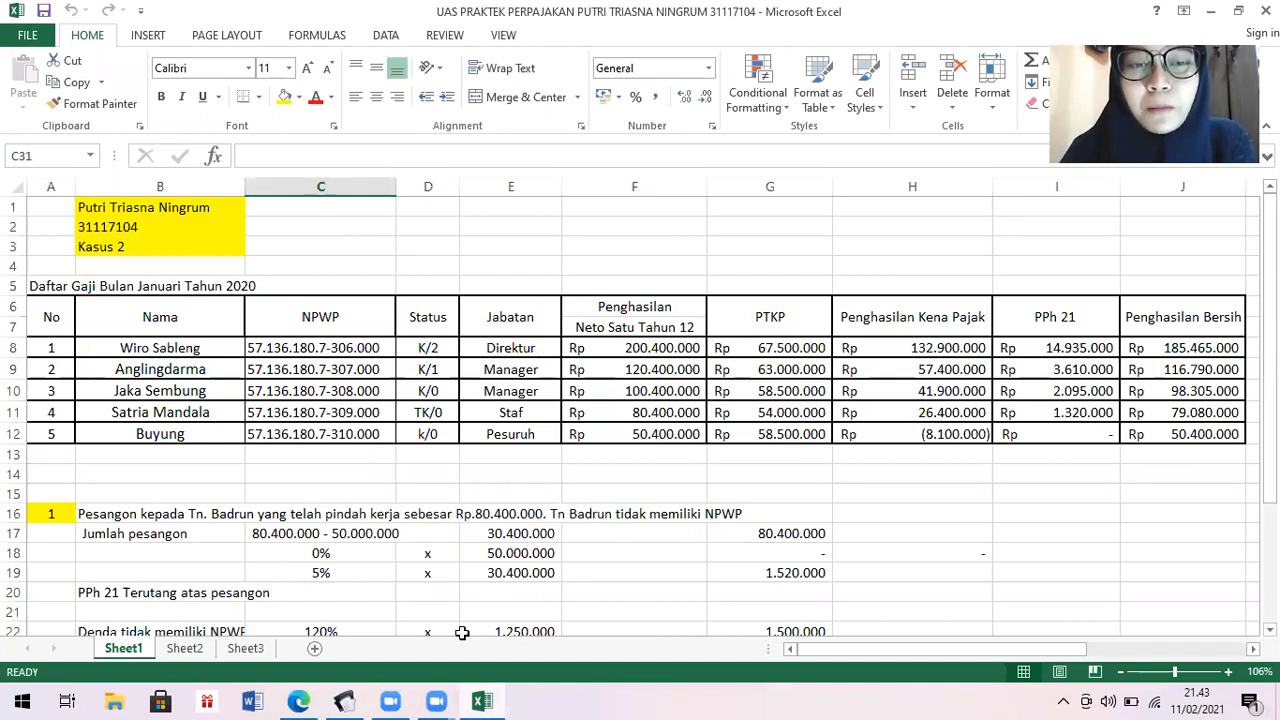
pyautogui.click(345, 701)
pyautogui.write('200400')
pyautogui.write('000')
pyautogui.press('Tab')
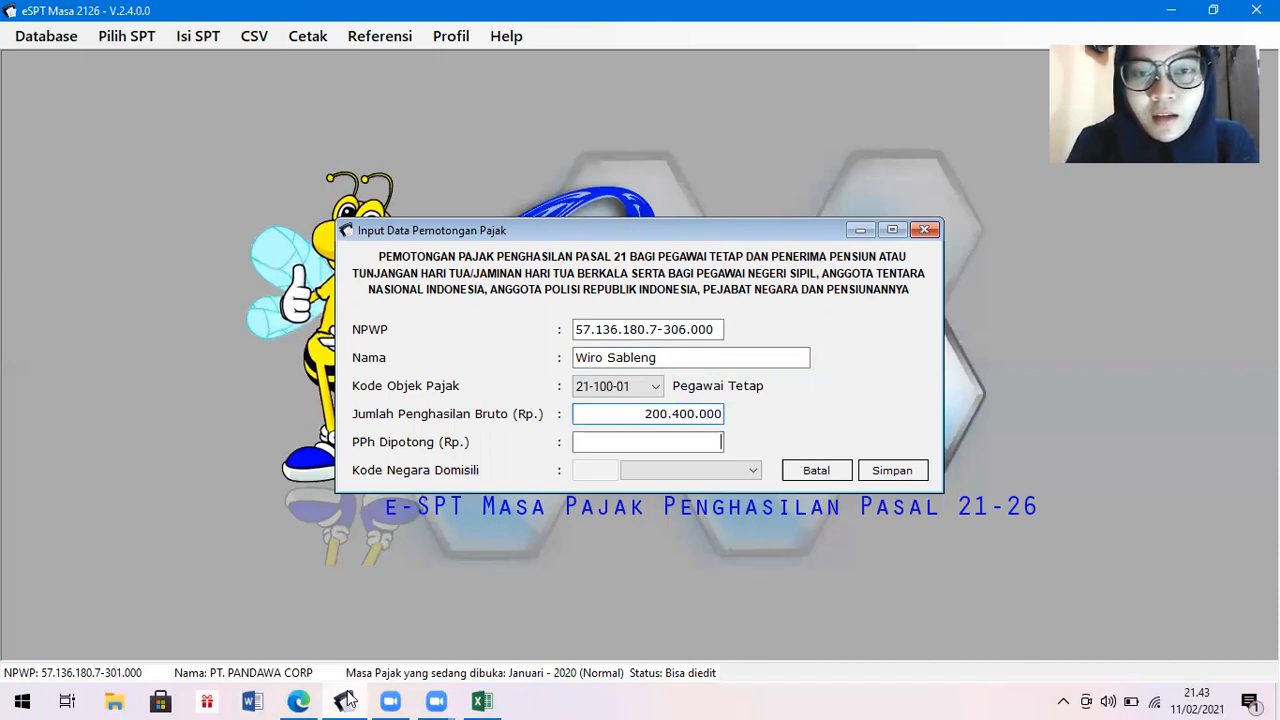
pyautogui.click(490, 700)
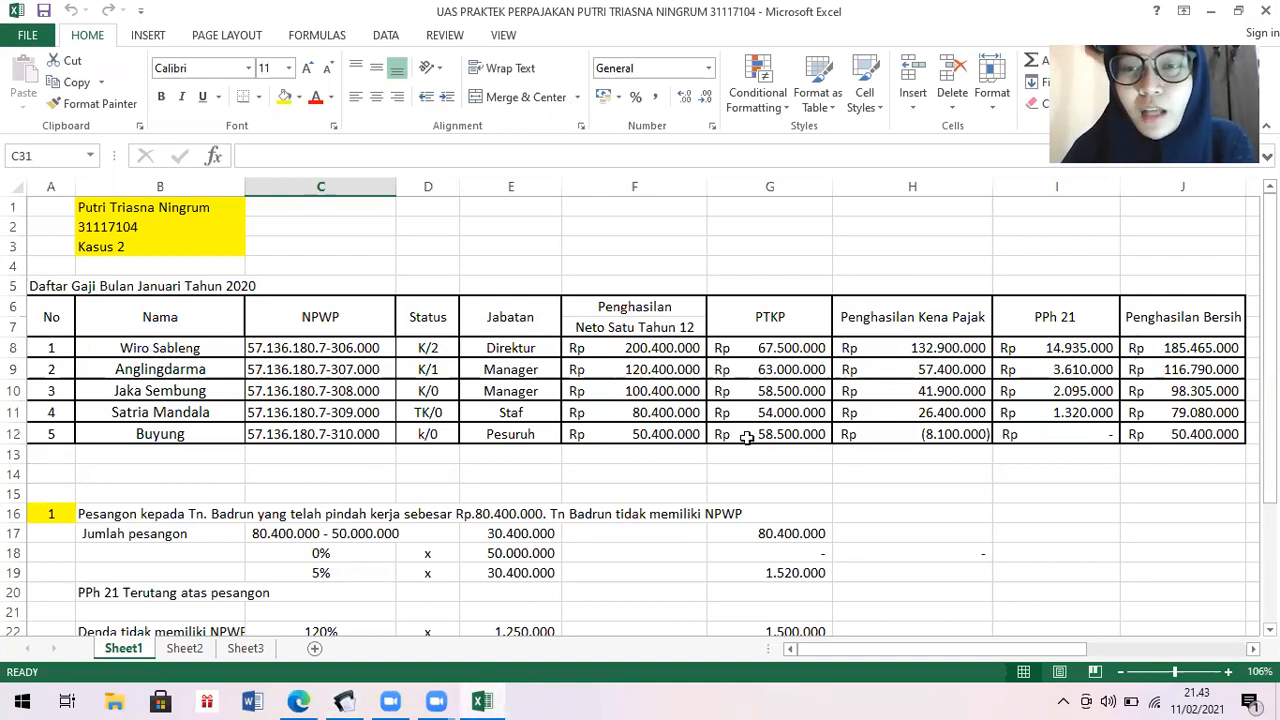
pyautogui.click(344, 700)
pyautogui.write('19')
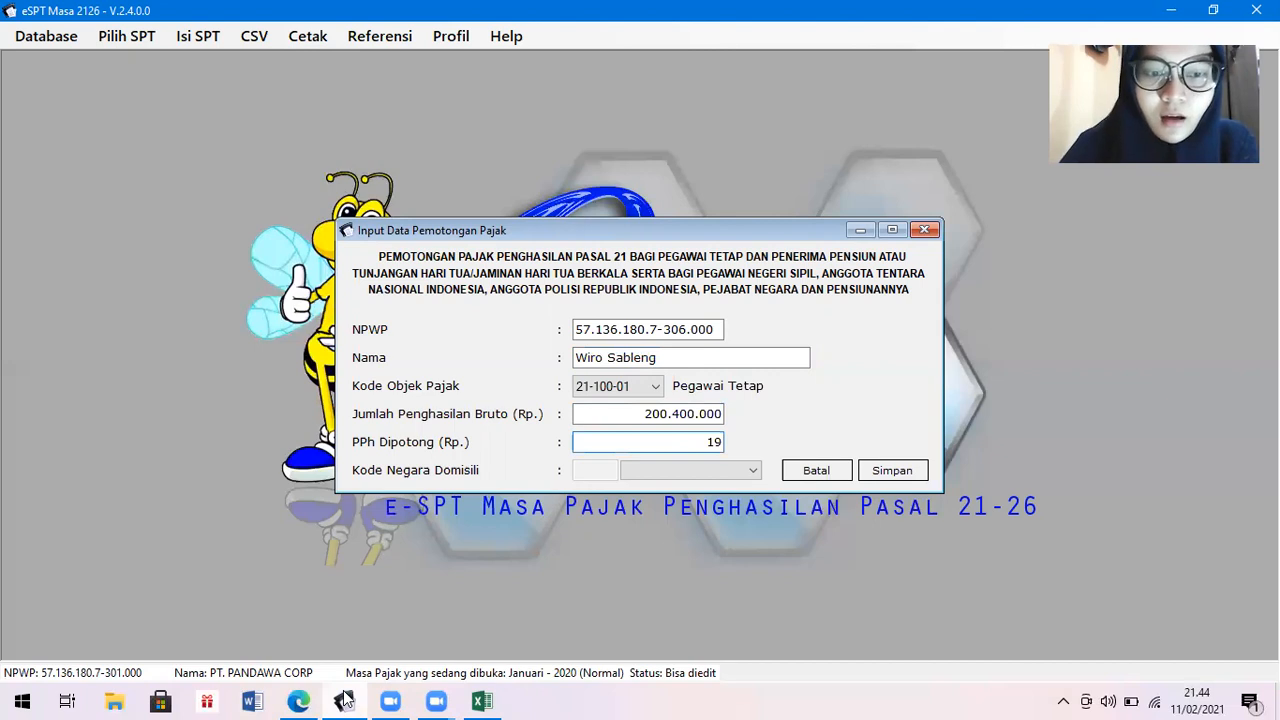
pyautogui.click(484, 700)
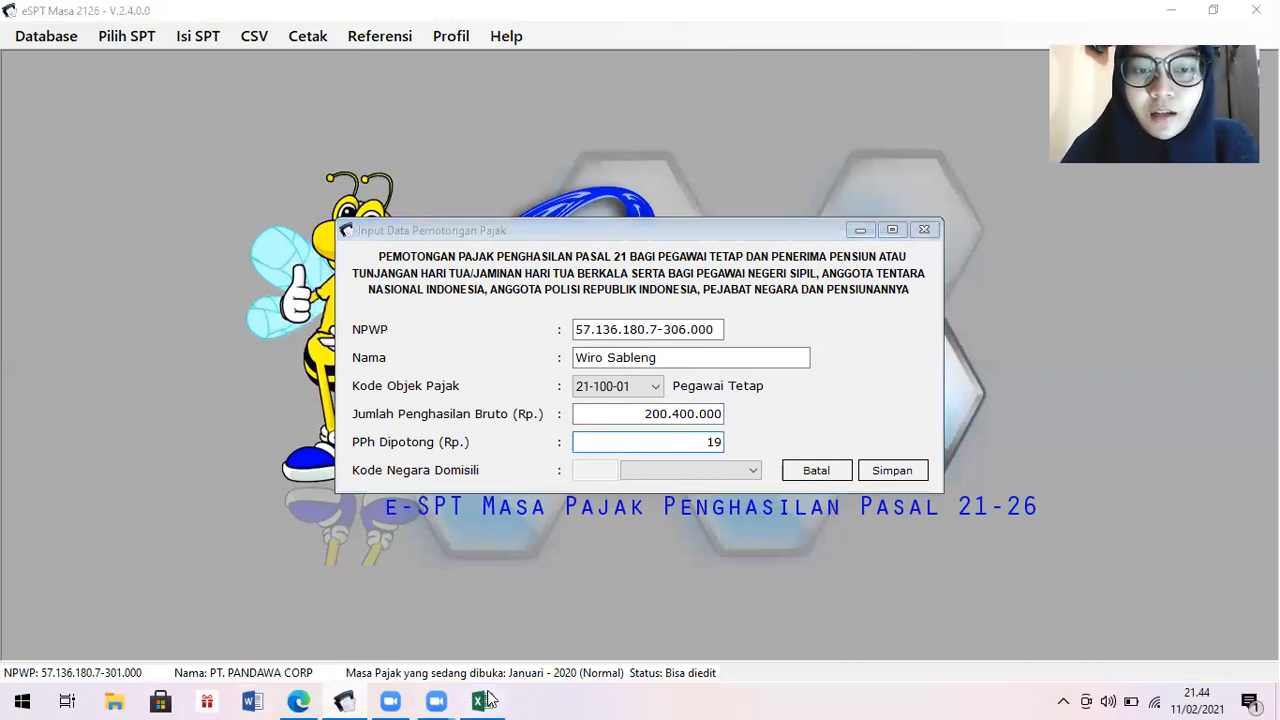
pyautogui.click(343, 699)
pyautogui.write('149')
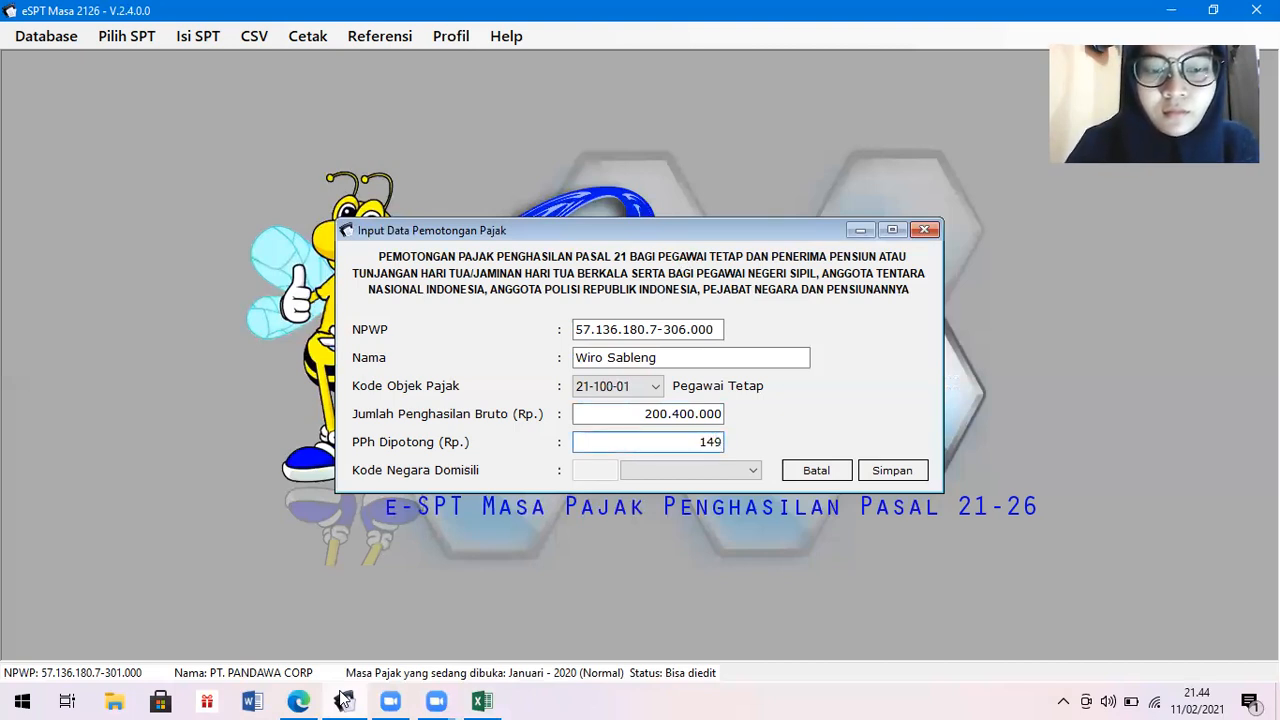
pyautogui.write('35000')
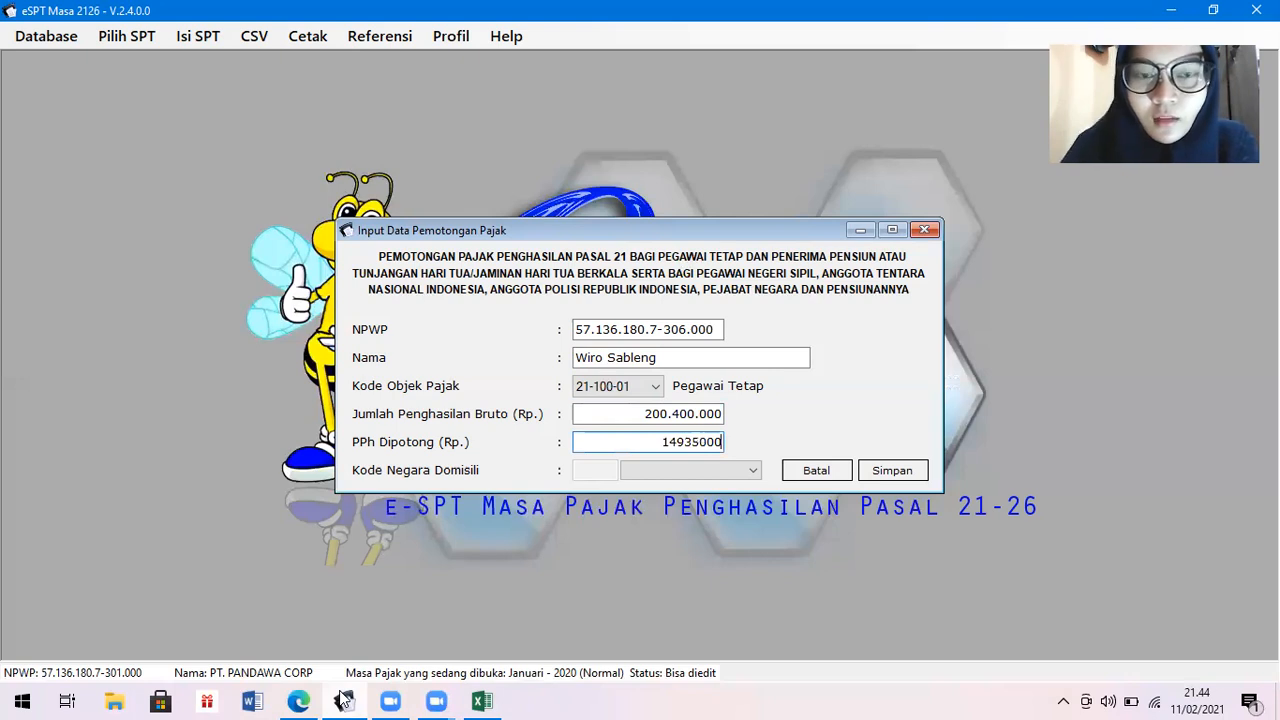
pyautogui.press('Tab')
pyautogui.press('Tab')
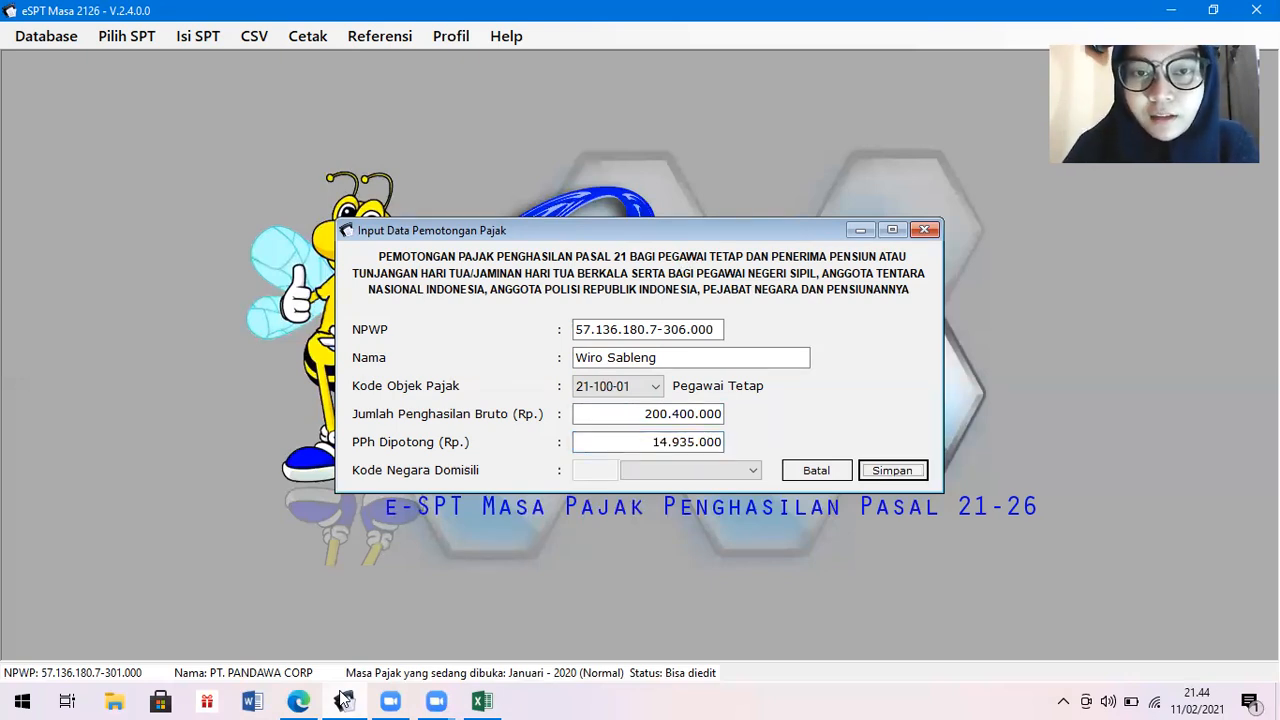
pyautogui.press('Return')
pyautogui.press('Return')
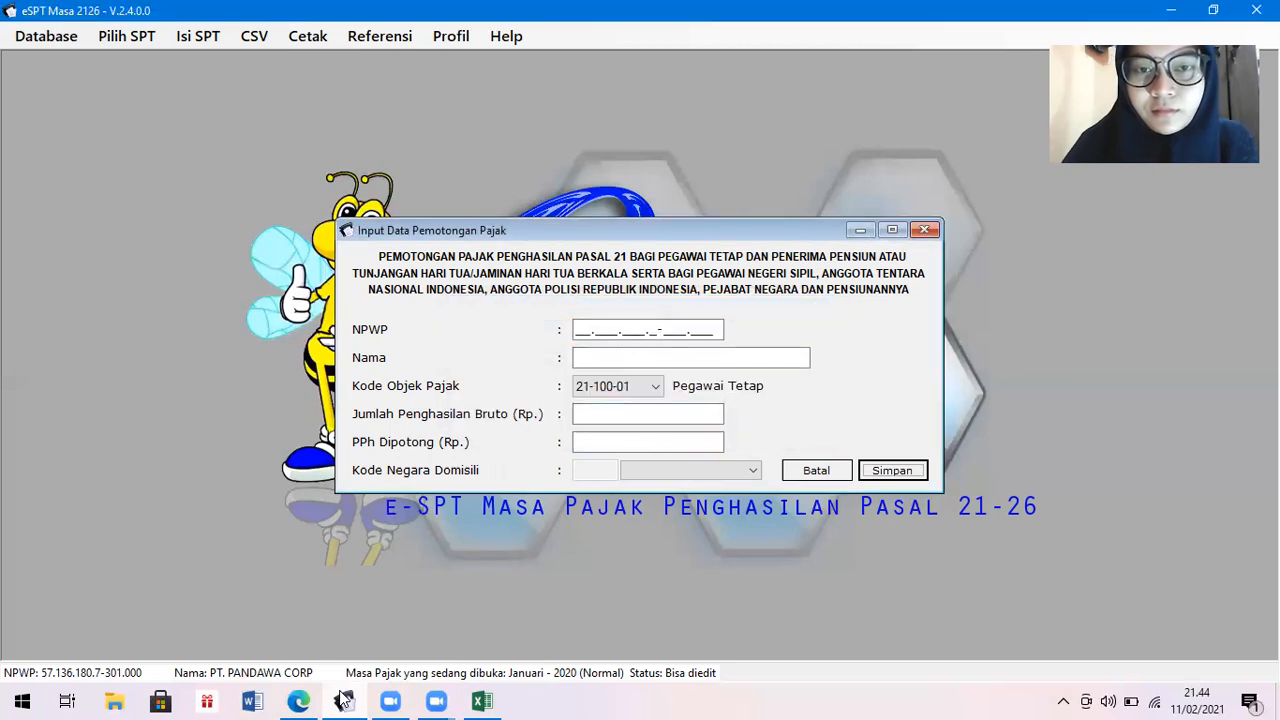
# Enter the second employee's NPWP and name from the payroll sheet.
pyautogui.click(482, 700)
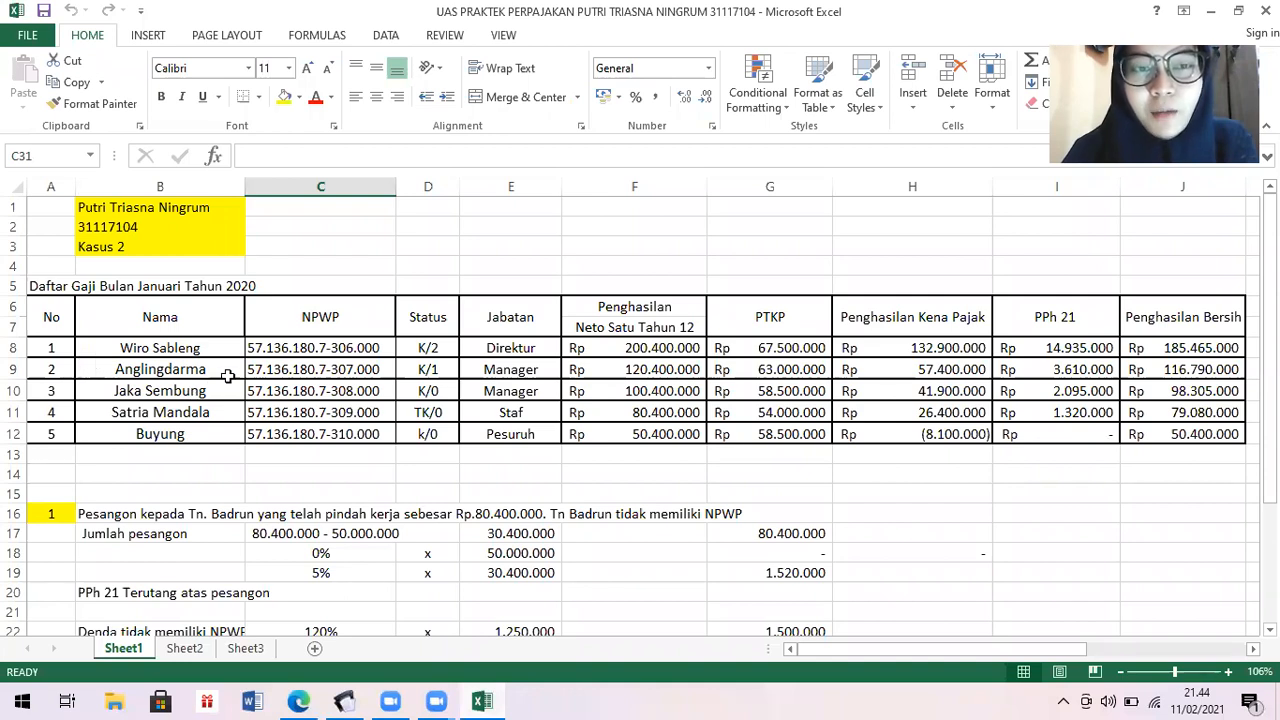
pyautogui.click(345, 700)
pyautogui.click(577, 333)
pyautogui.click(577, 329)
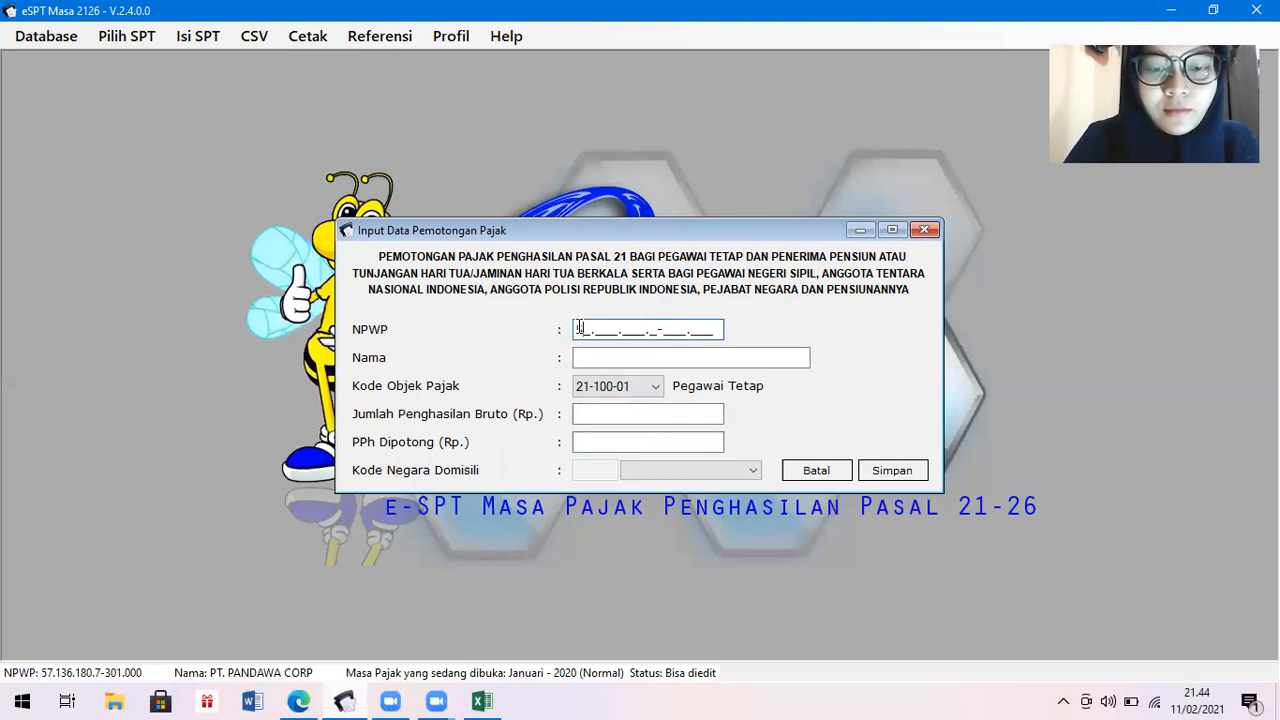
pyautogui.write('57.136.180.')
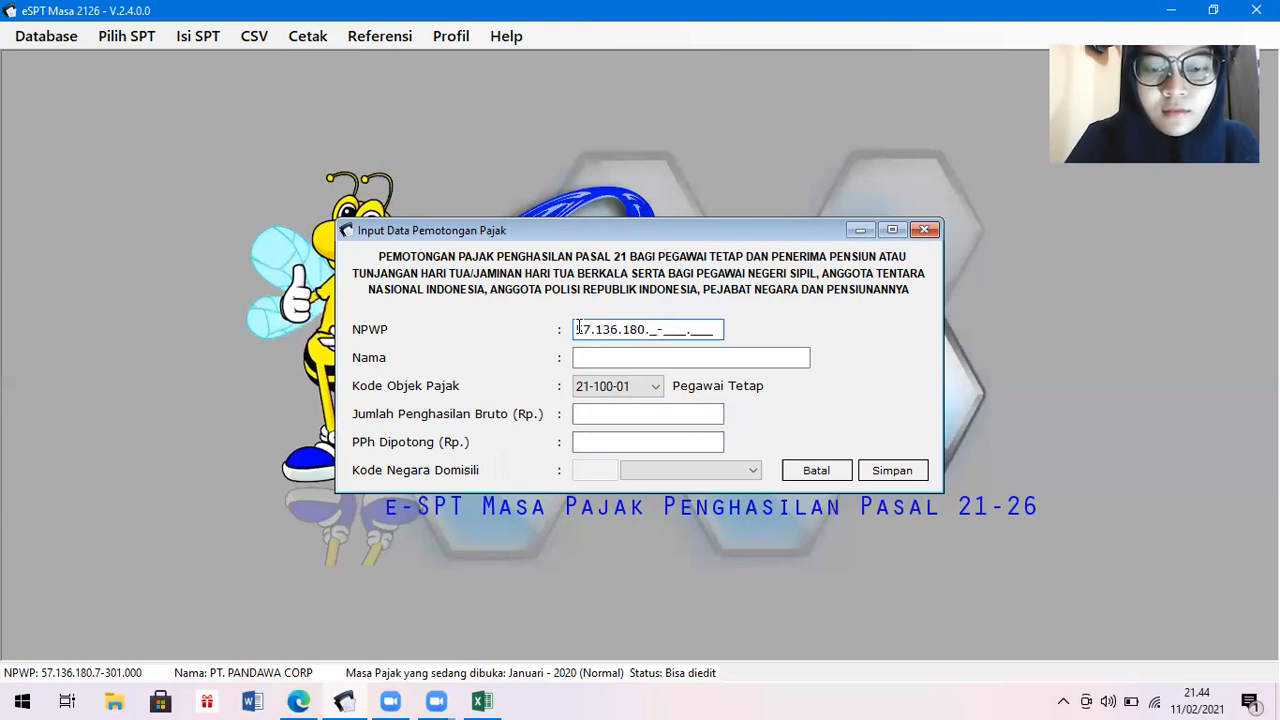
pyautogui.write('7-307.000')
pyautogui.press('Tab')
pyautogui.write('A')
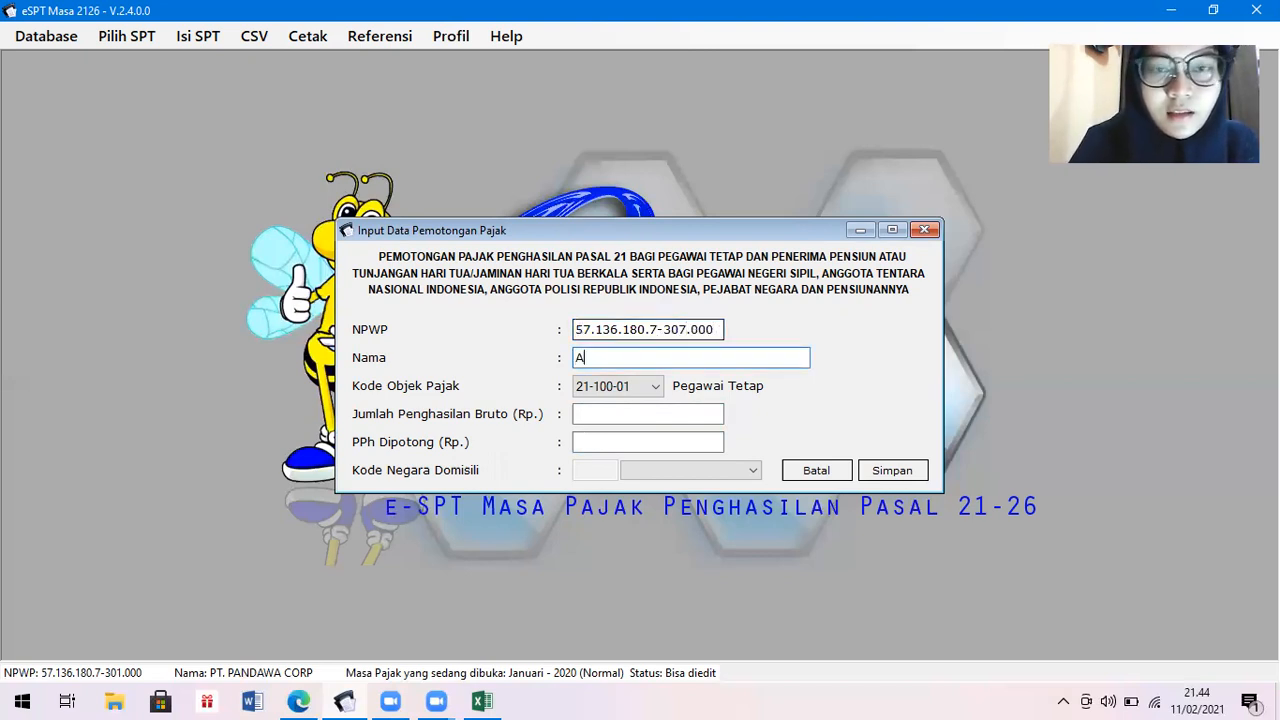
pyautogui.write('nglingdarma')
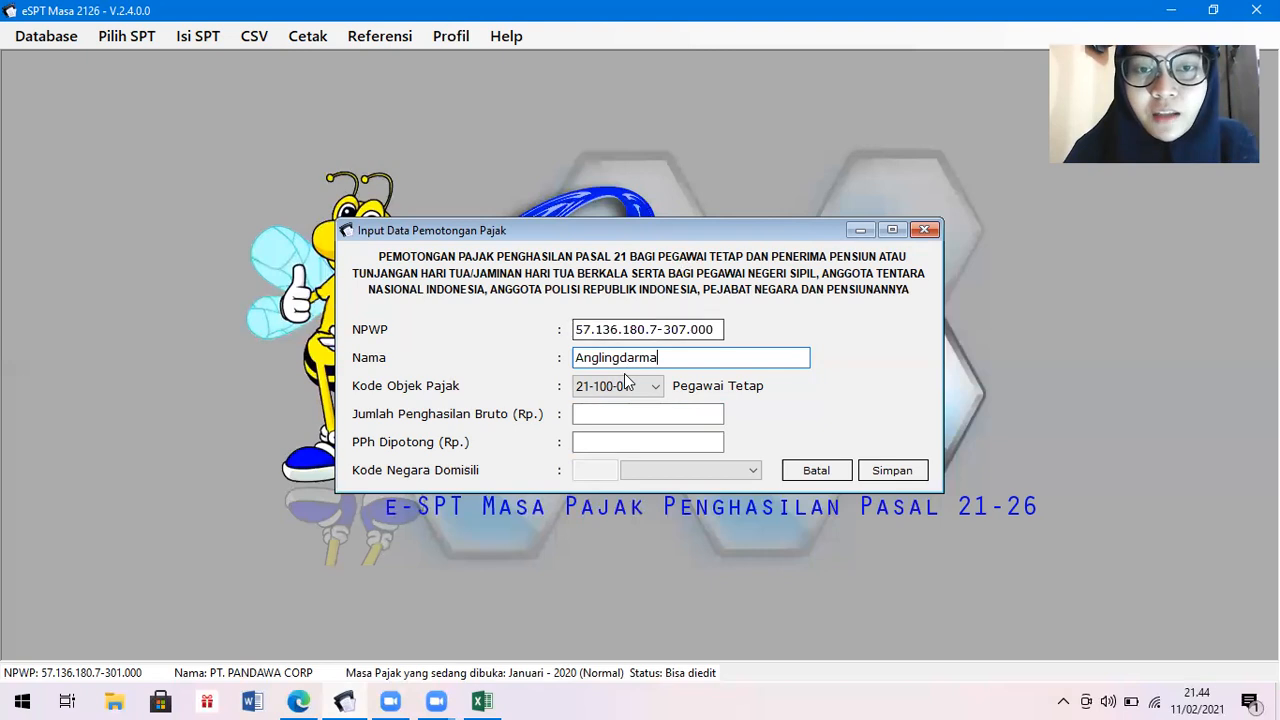
# Enter gross 120.400.000 and PPh 3.610.000, save, and choose Yes for another entry.
pyautogui.click(630, 420)
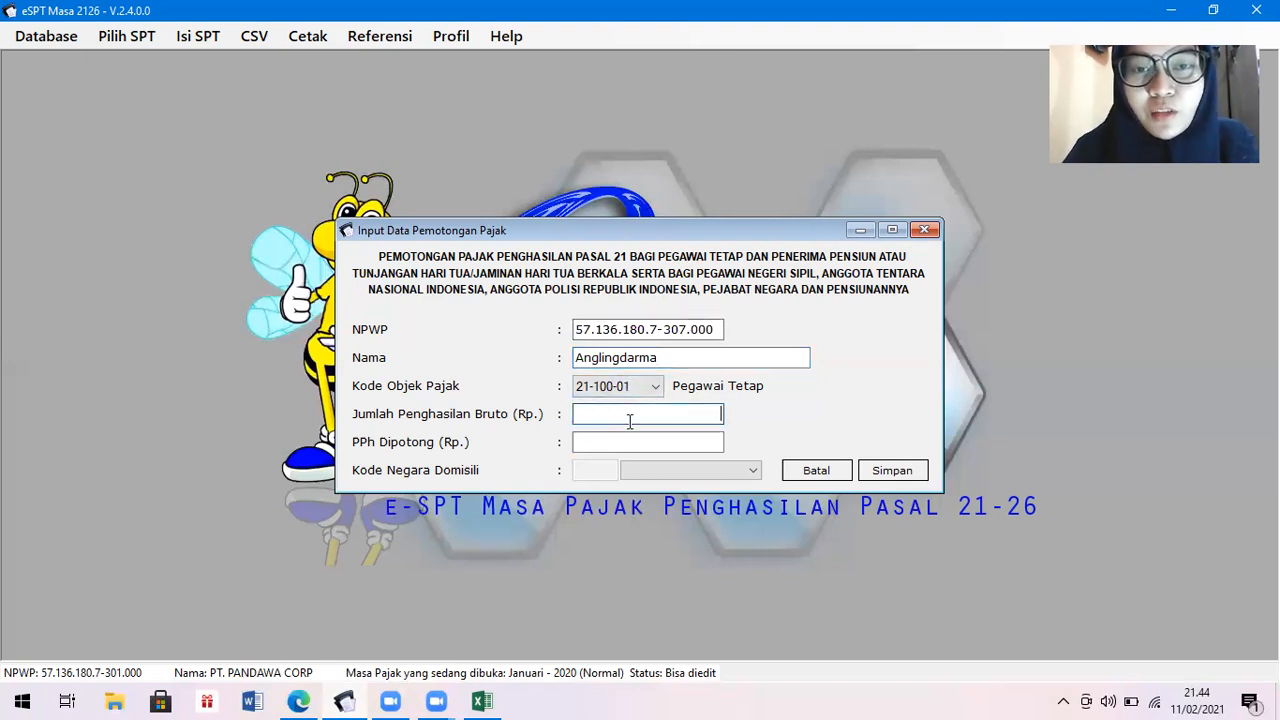
pyautogui.click(481, 701)
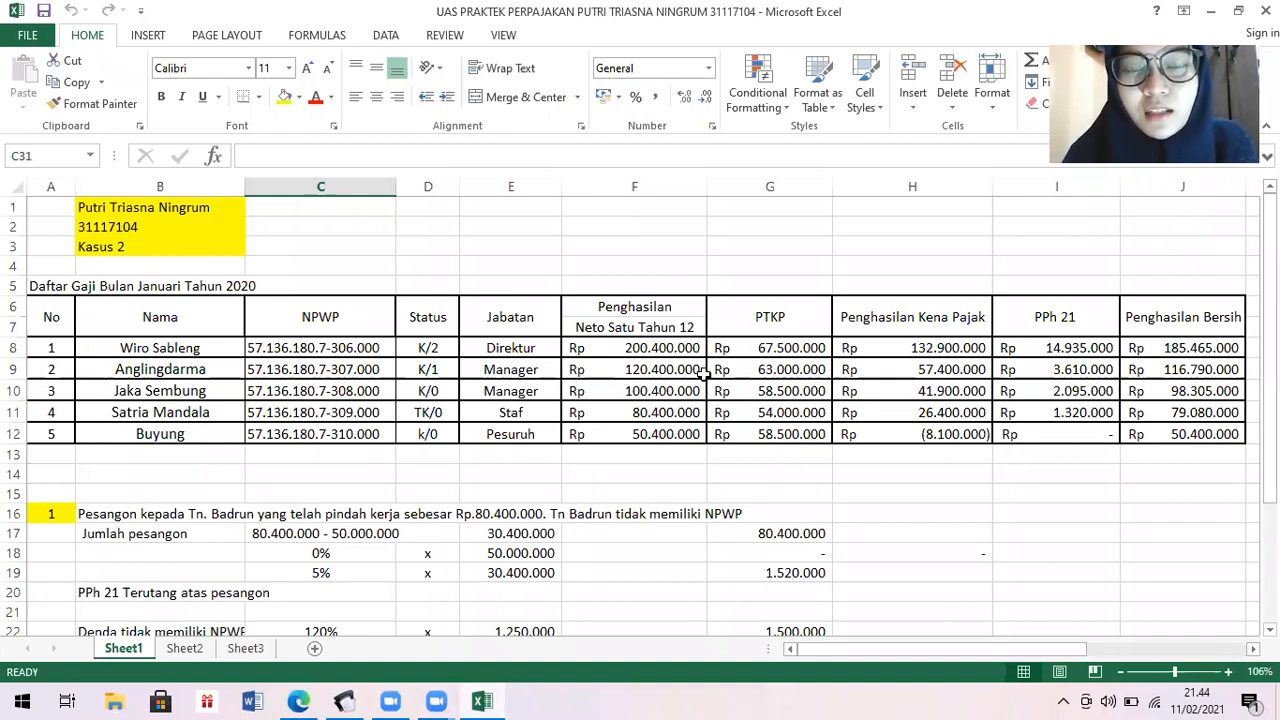
pyautogui.click(345, 701)
pyautogui.write('120.400')
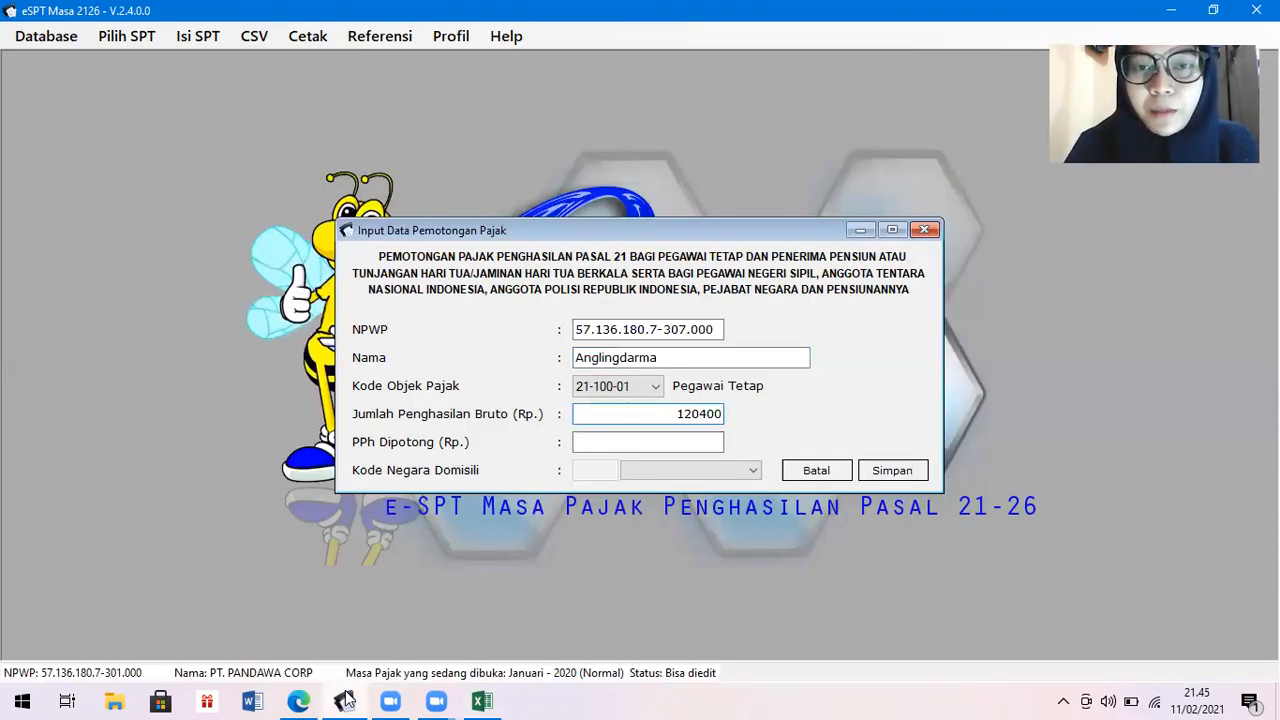
pyautogui.write('.00000')
pyautogui.press('Tab')
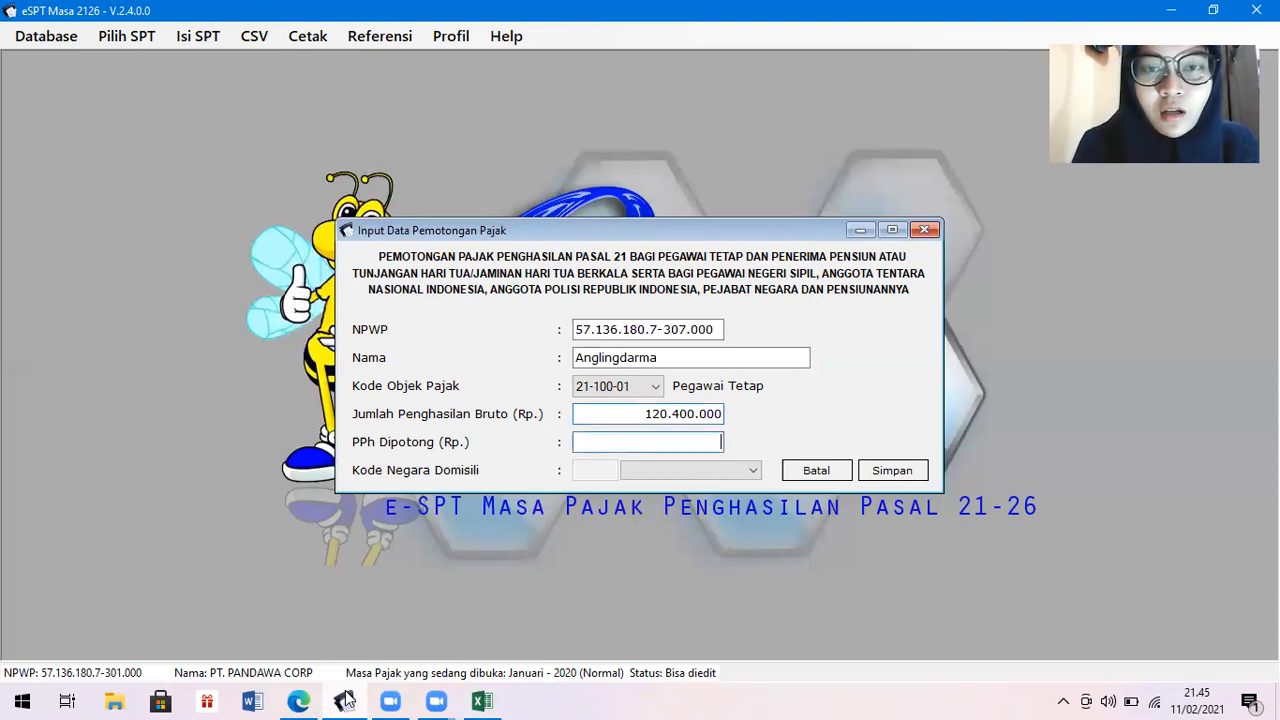
pyautogui.click(482, 701)
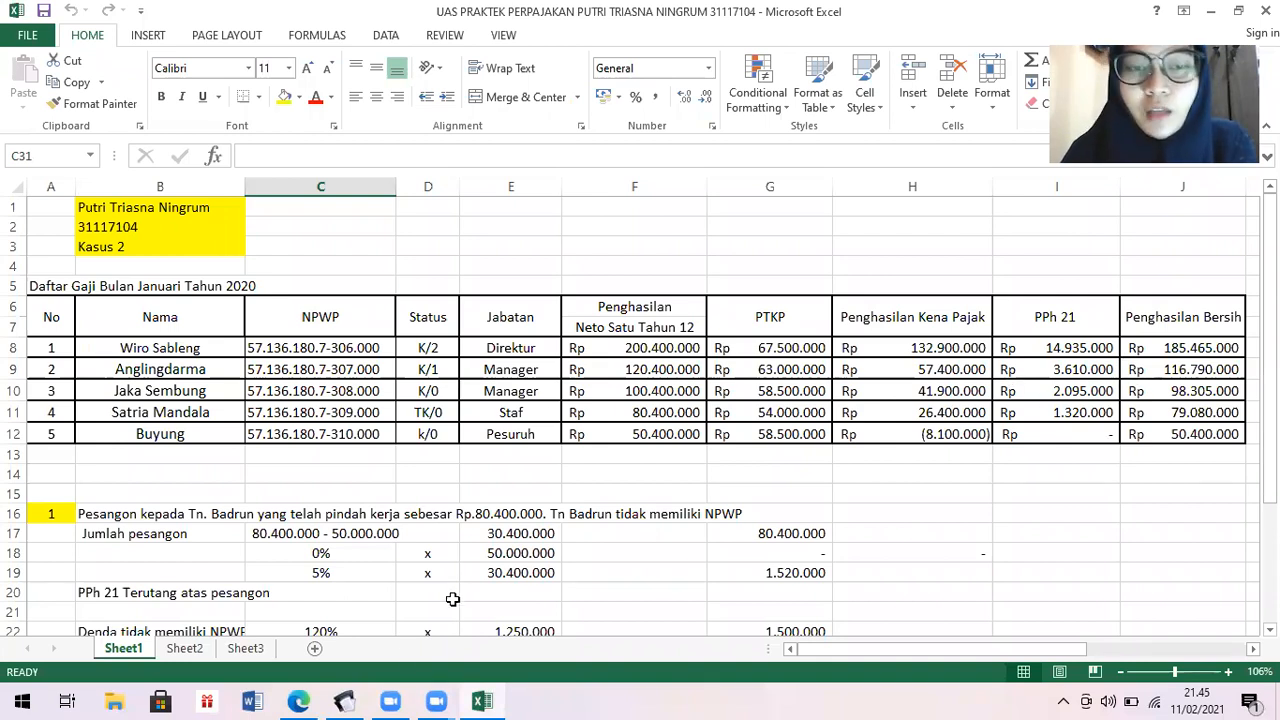
pyautogui.click(345, 700)
pyautogui.write('3610')
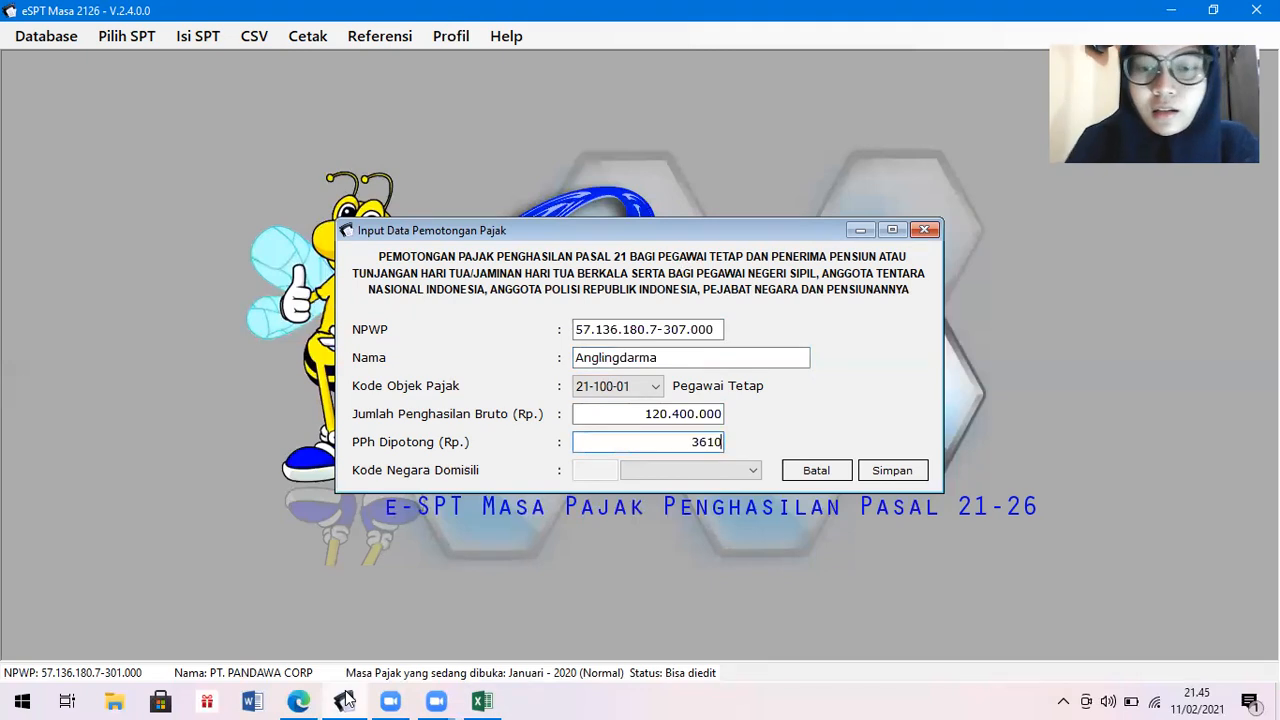
pyautogui.write('000')
pyautogui.press('Tab')
pyautogui.press('Tab')
pyautogui.press('Return')
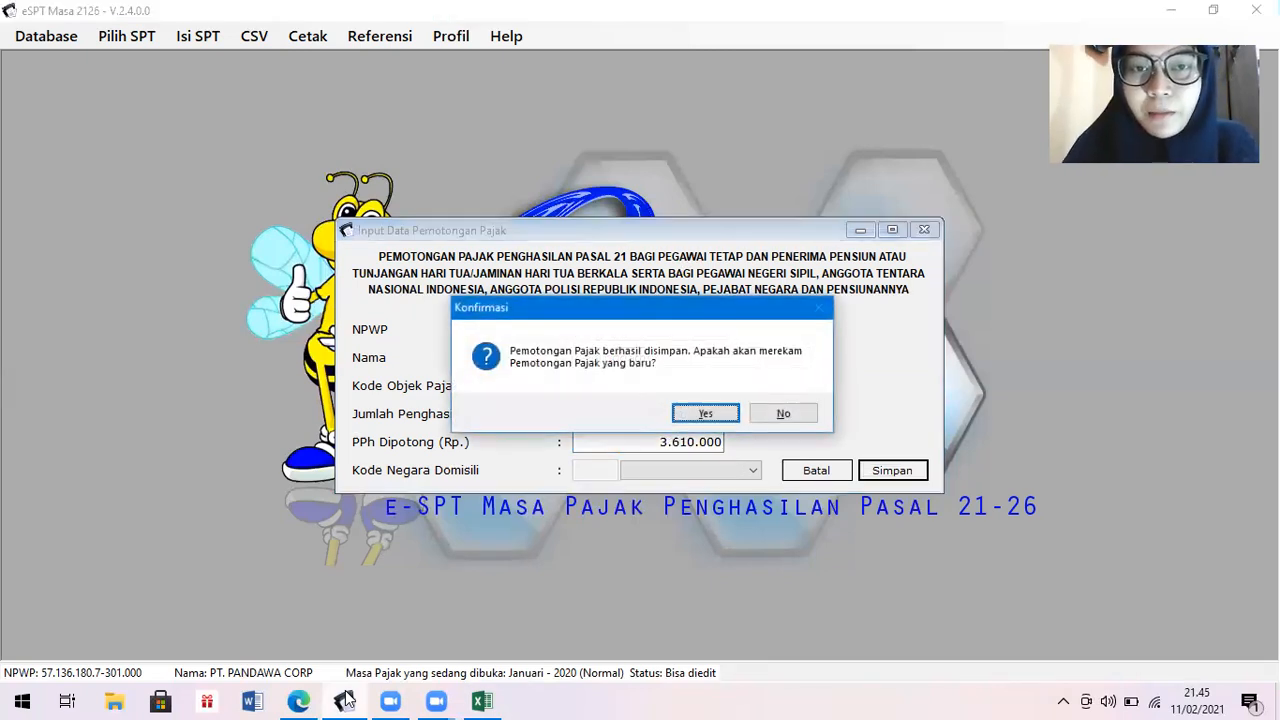
pyautogui.press('Return')
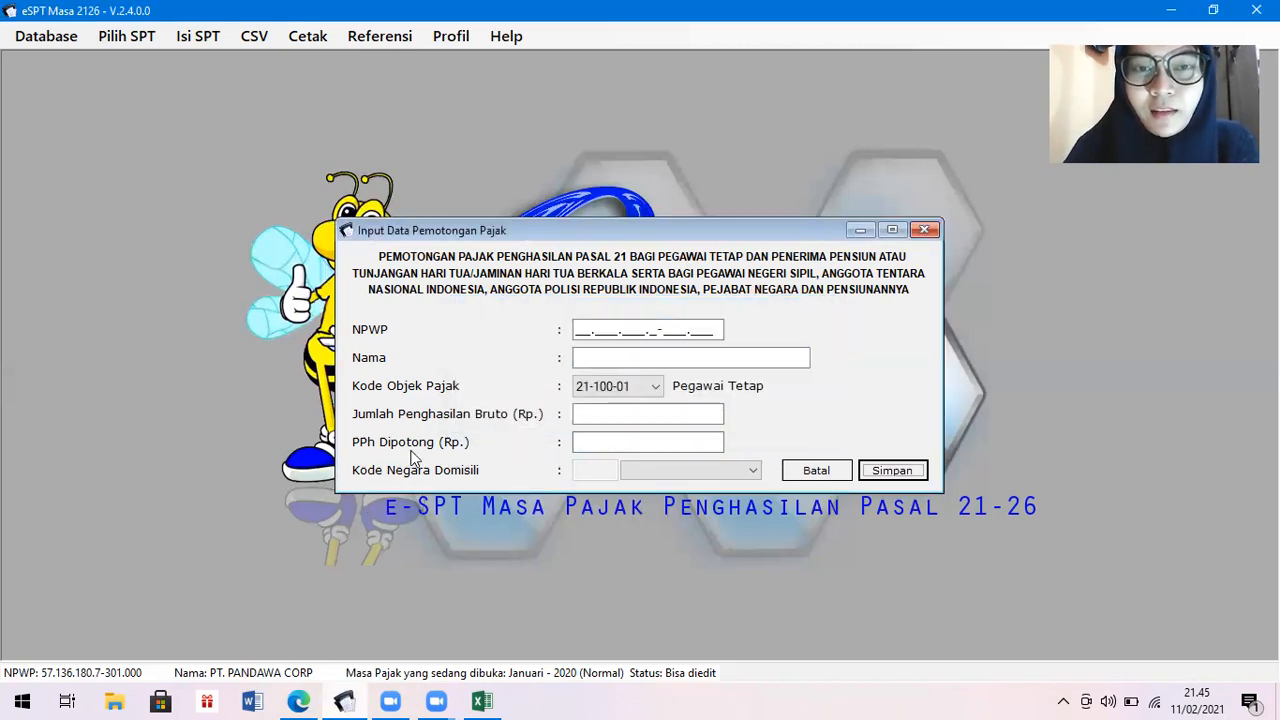
# Enter the third employee's NPWP and name from the payroll sheet.
pyautogui.click(577, 330)
pyautogui.click(577, 330)
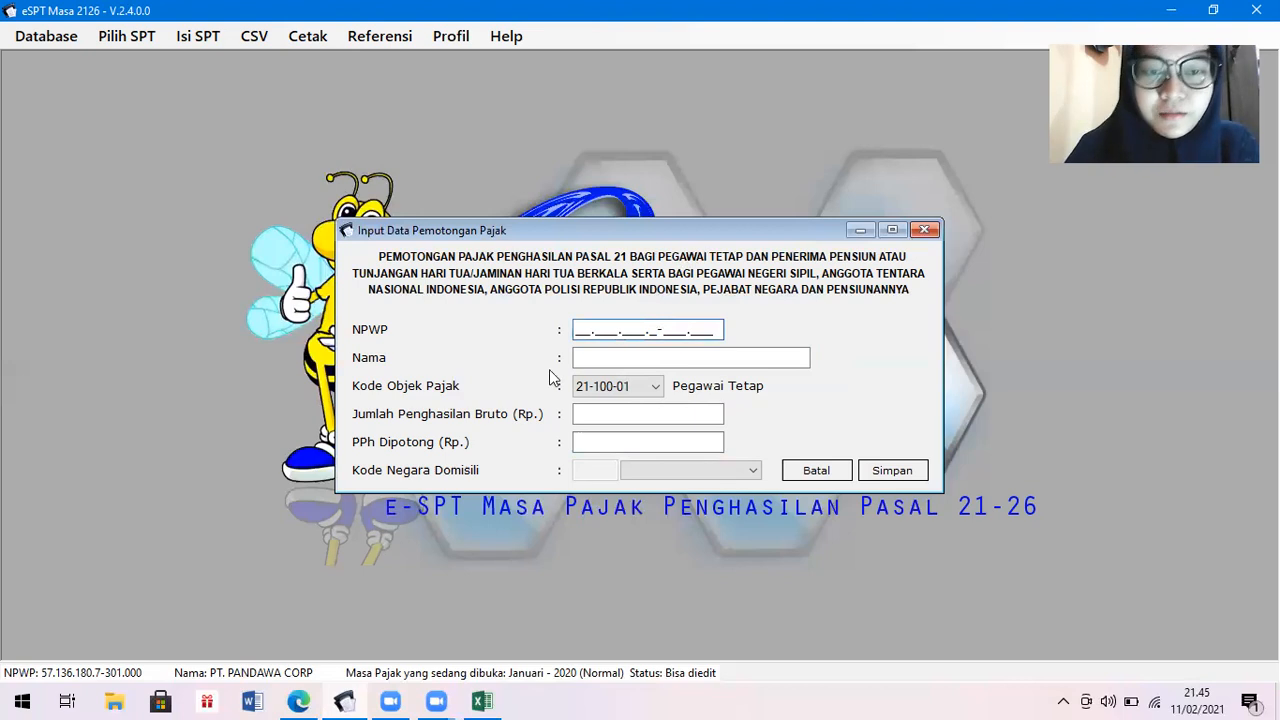
pyautogui.click(482, 700)
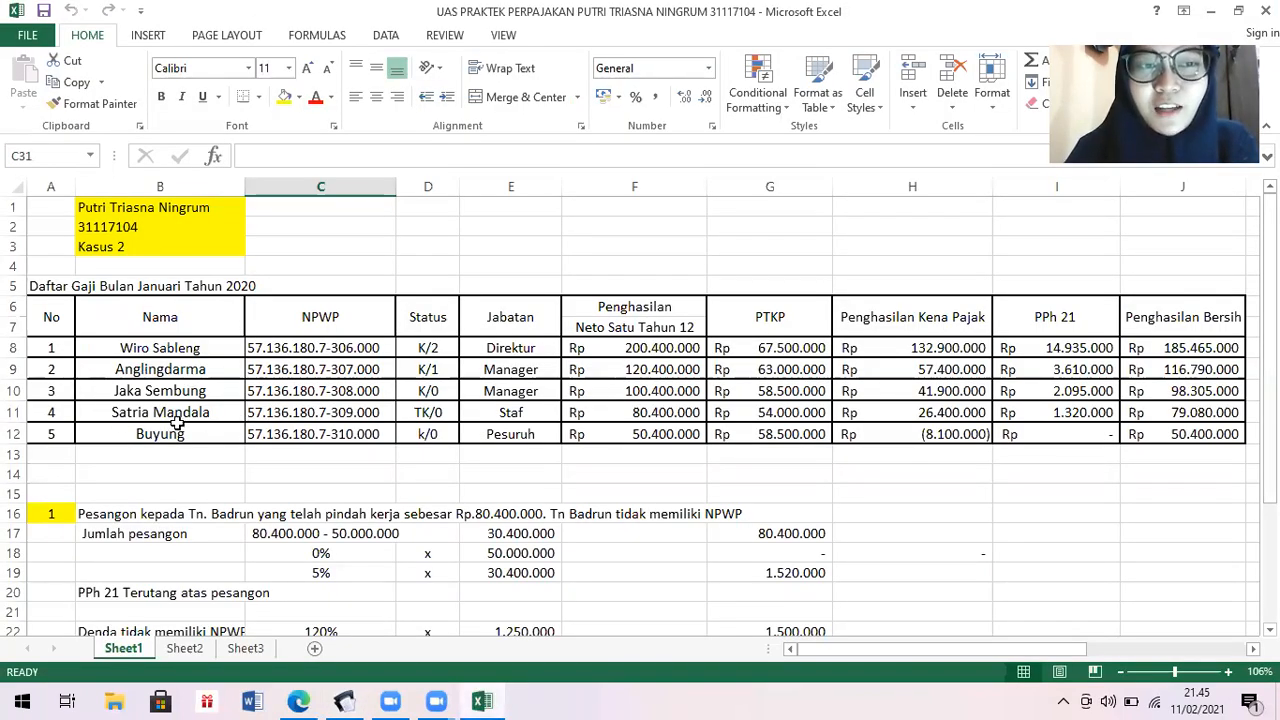
pyautogui.click(347, 700)
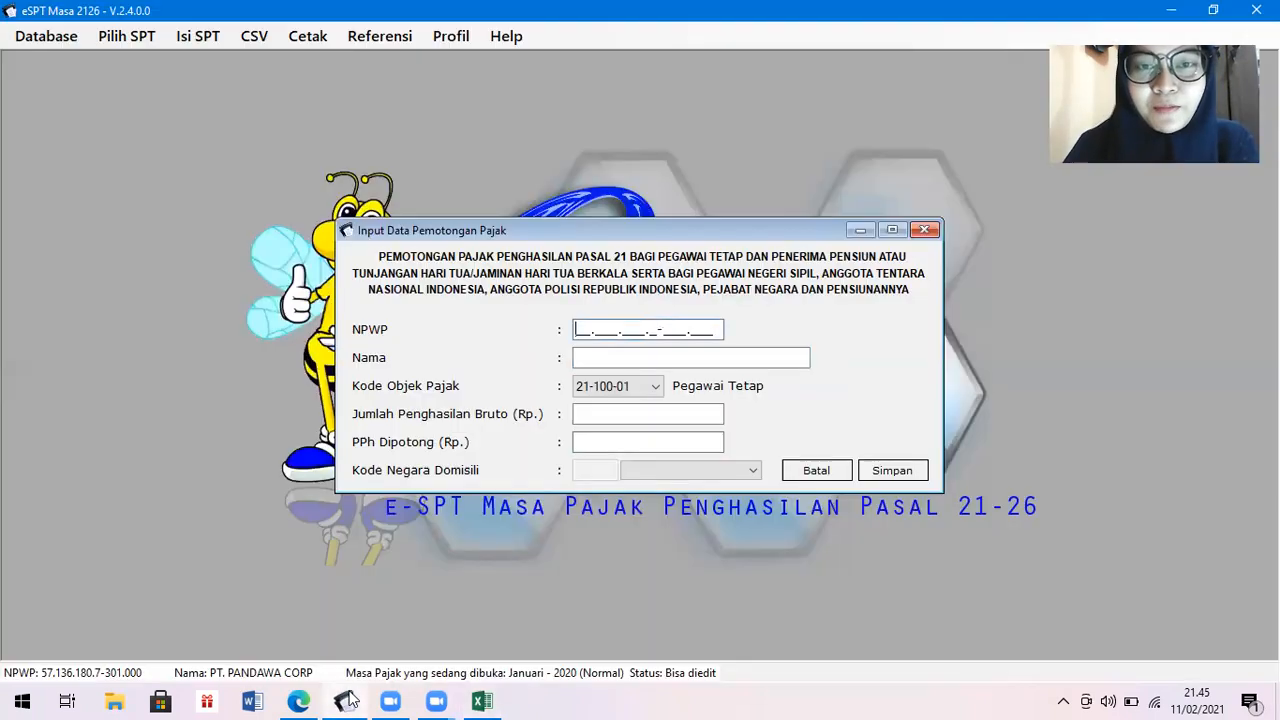
pyautogui.write('571')
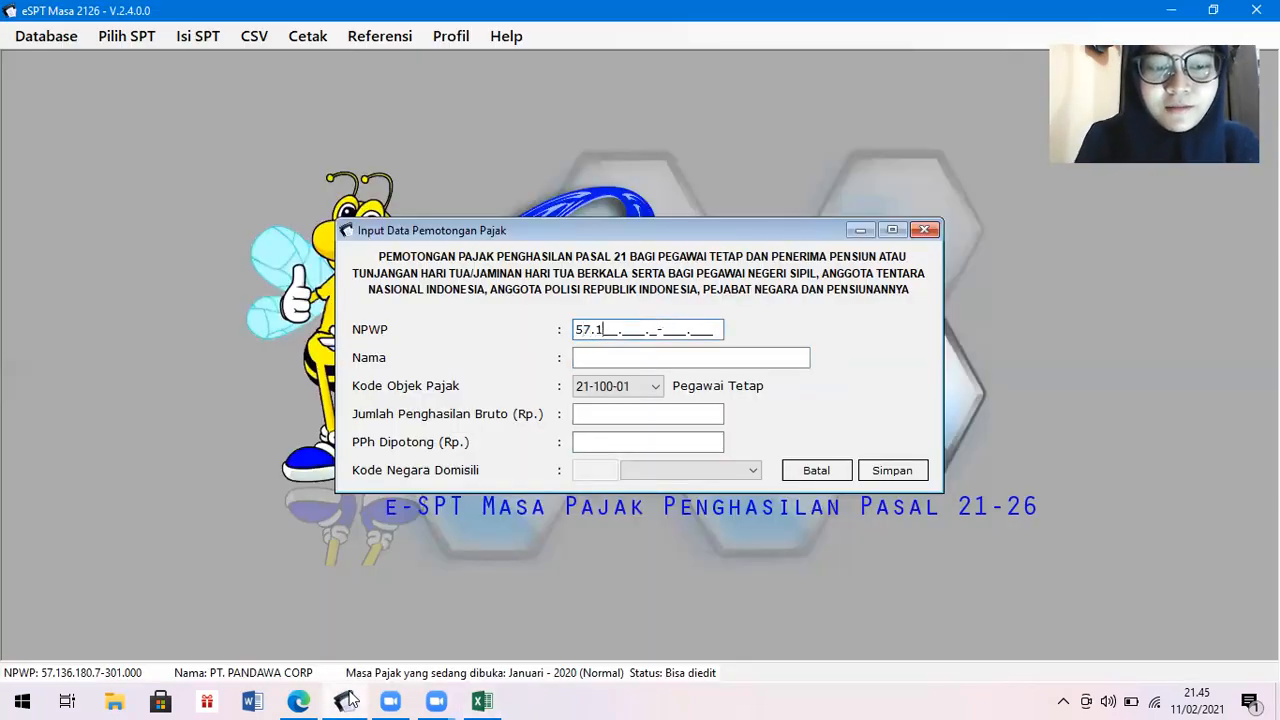
pyautogui.write('36.180.')
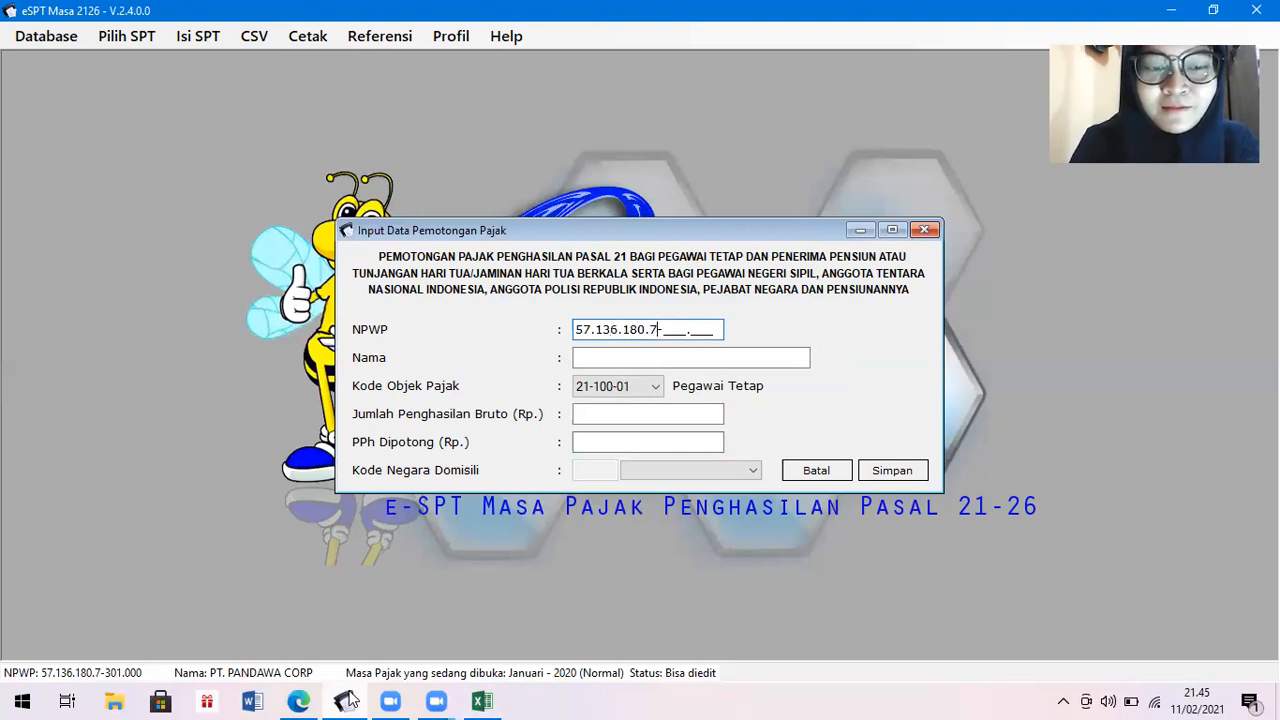
pyautogui.write('7308')
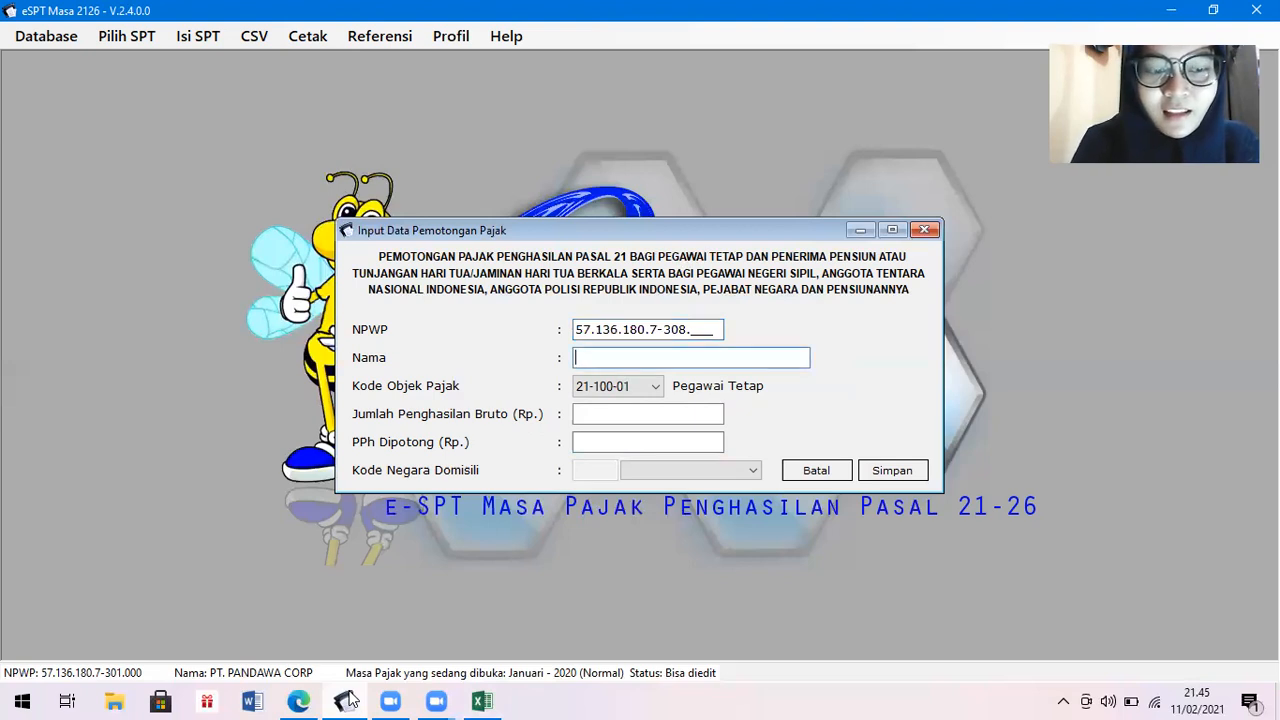
pyautogui.write('Jak')
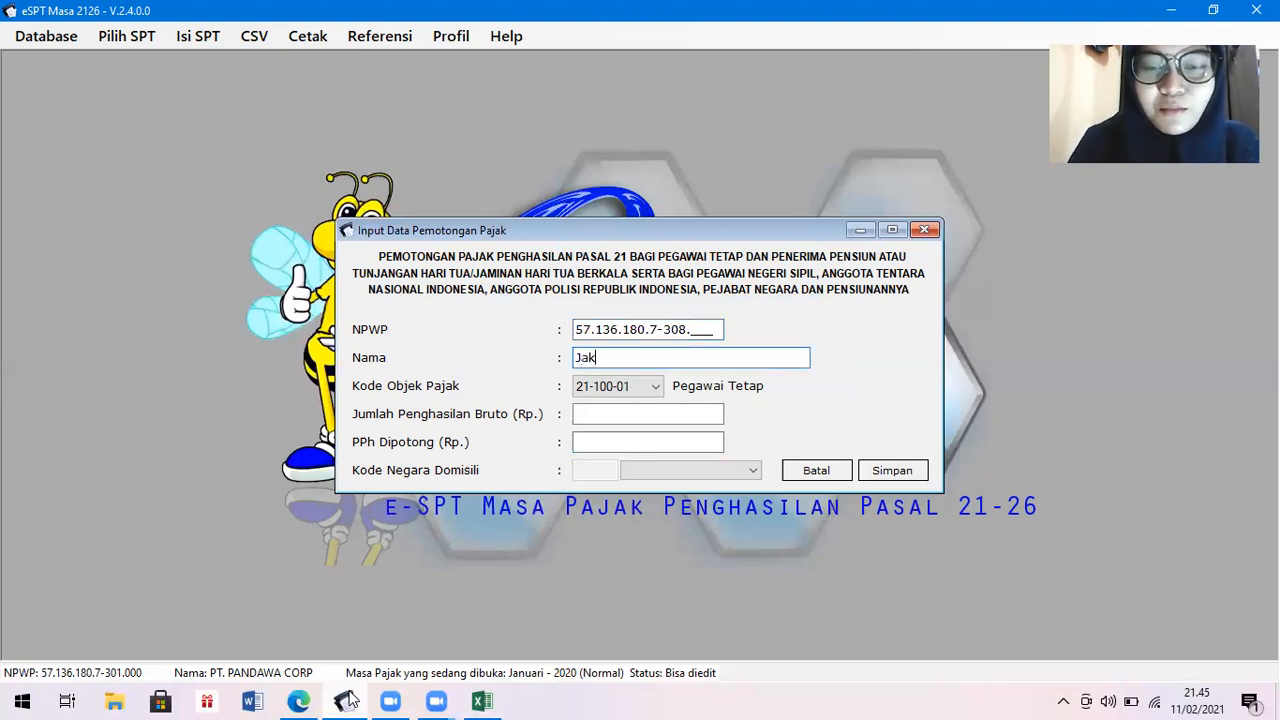
pyautogui.write('a Sembung')
# Enter gross 100.400.000 and PPh 2.095.000, save, and choose Yes for another entry.
pyautogui.click(659, 411)
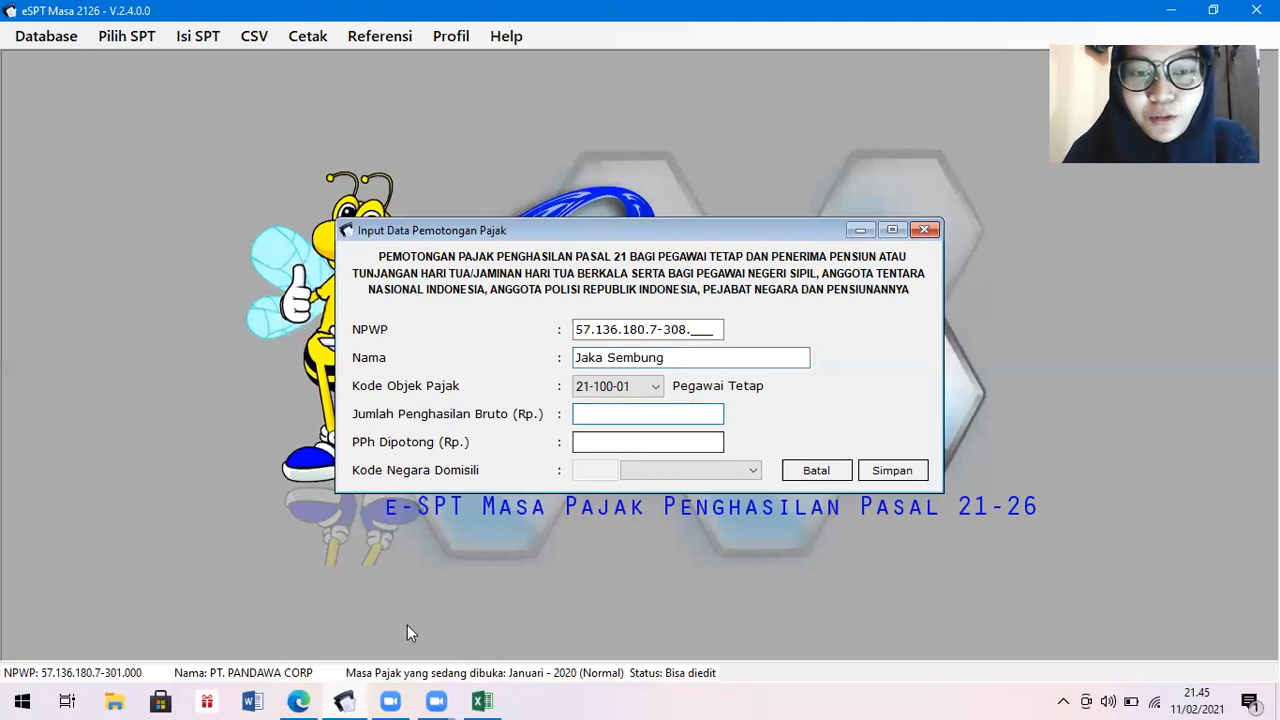
pyautogui.click(480, 700)
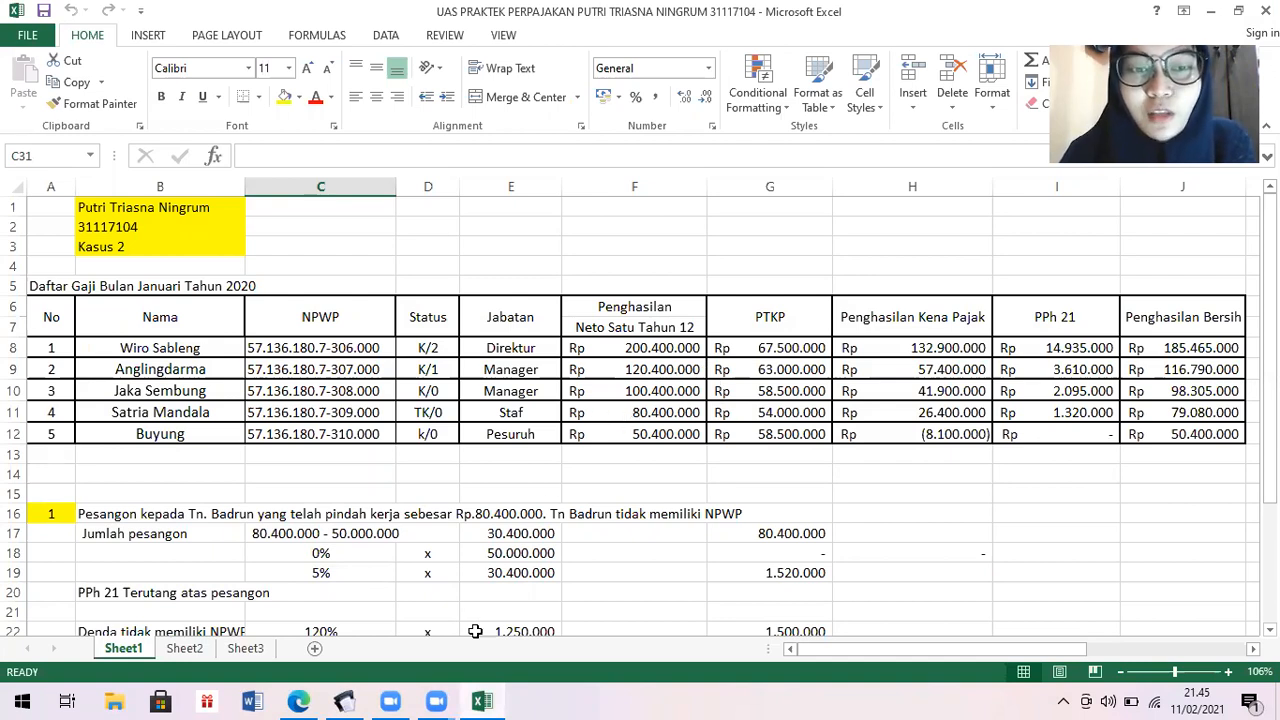
pyautogui.click(344, 700)
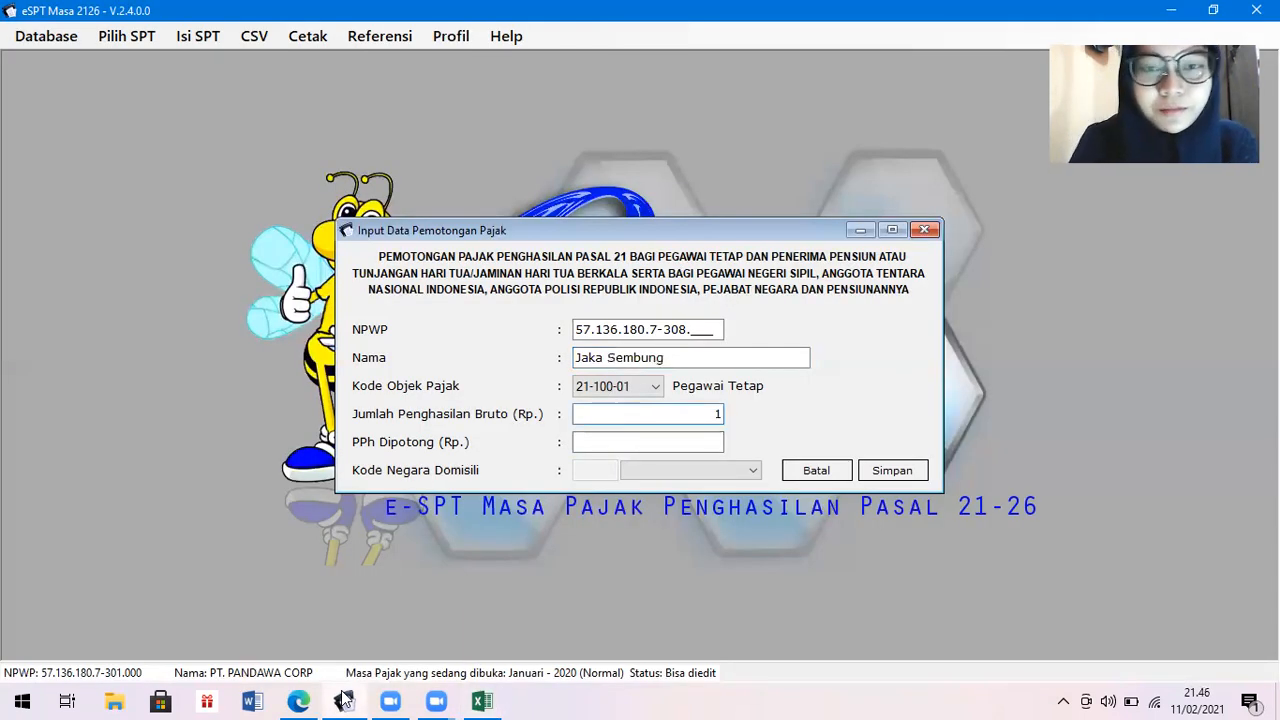
pyautogui.write('100400000')
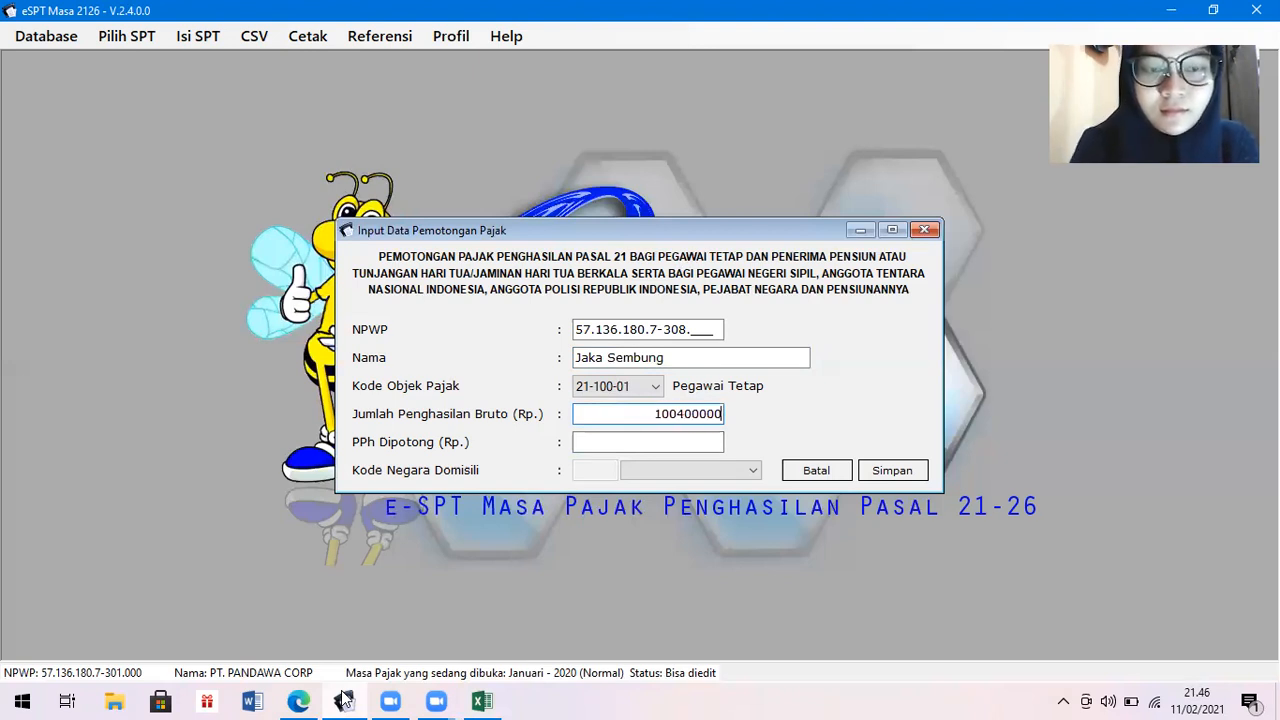
pyautogui.press('Tab')
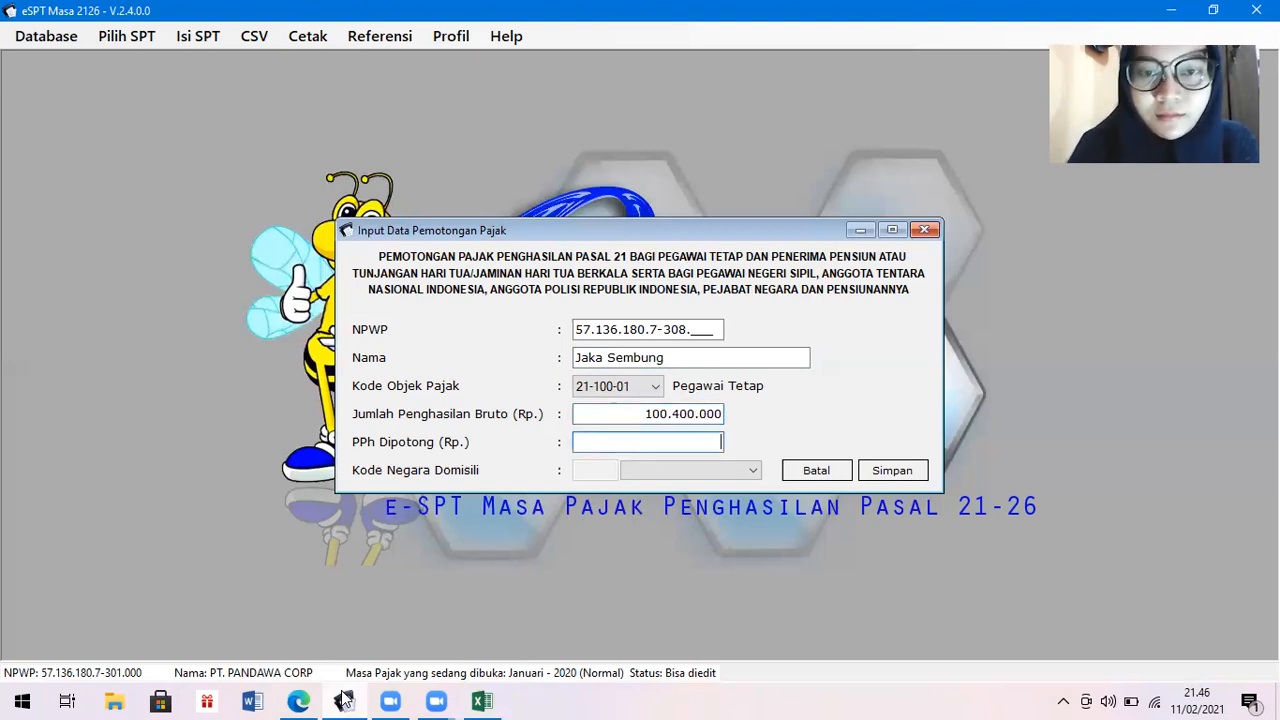
pyautogui.click(484, 700)
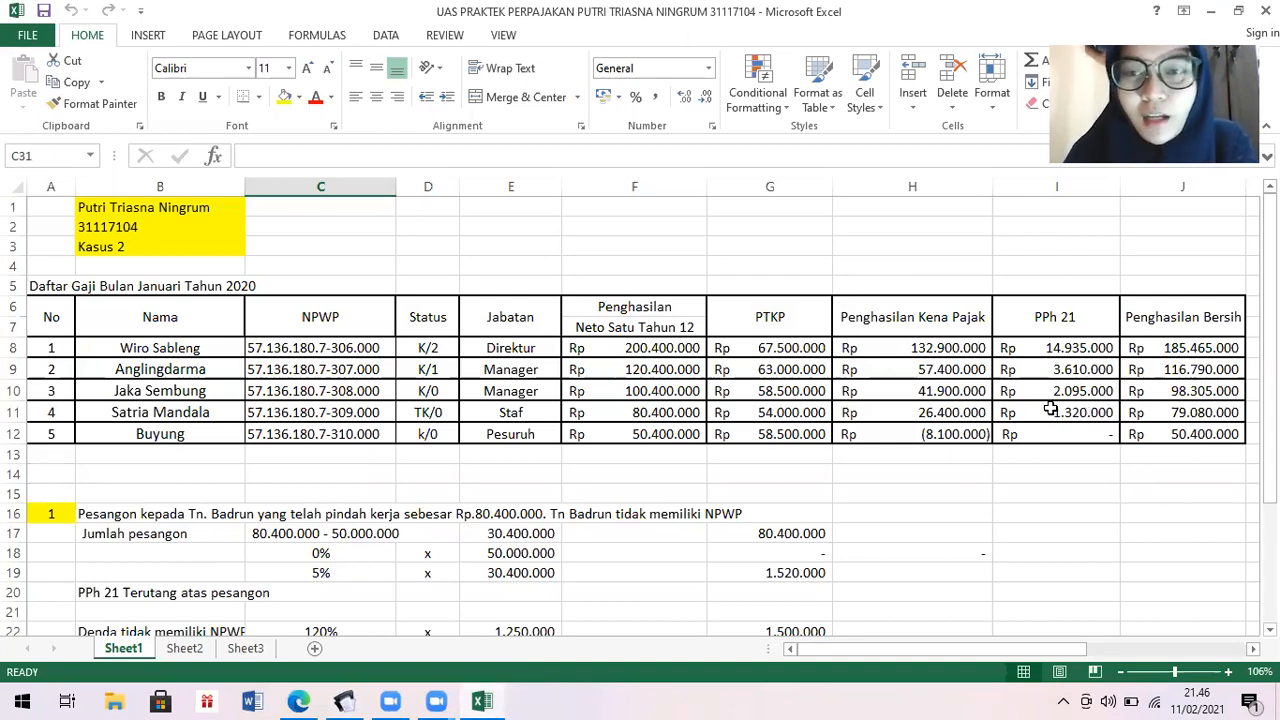
pyautogui.click(344, 700)
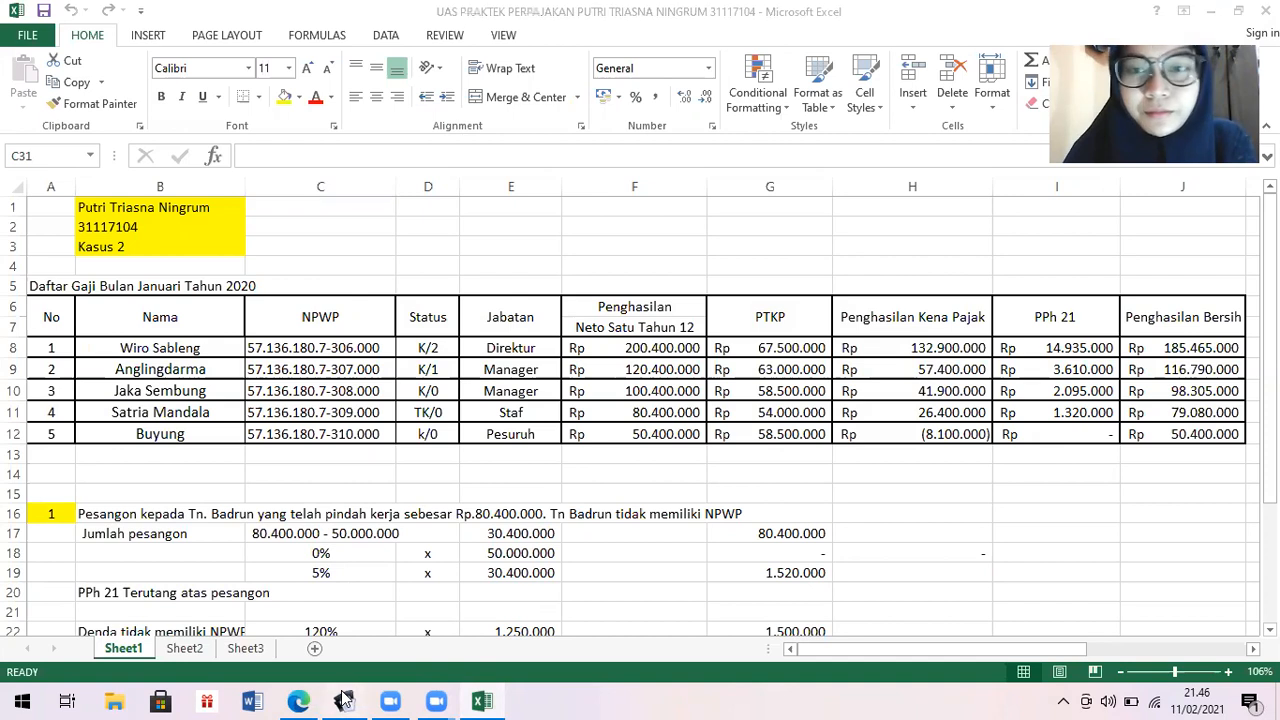
pyautogui.write('209')
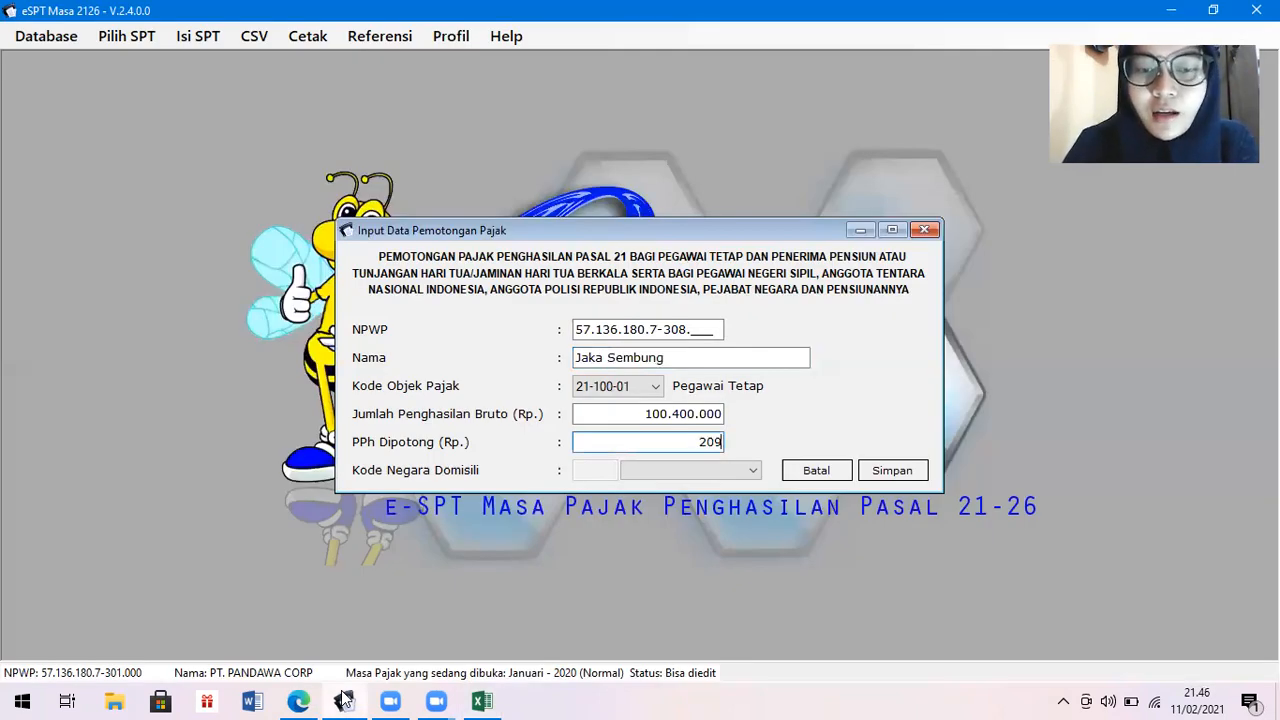
pyautogui.write('5000')
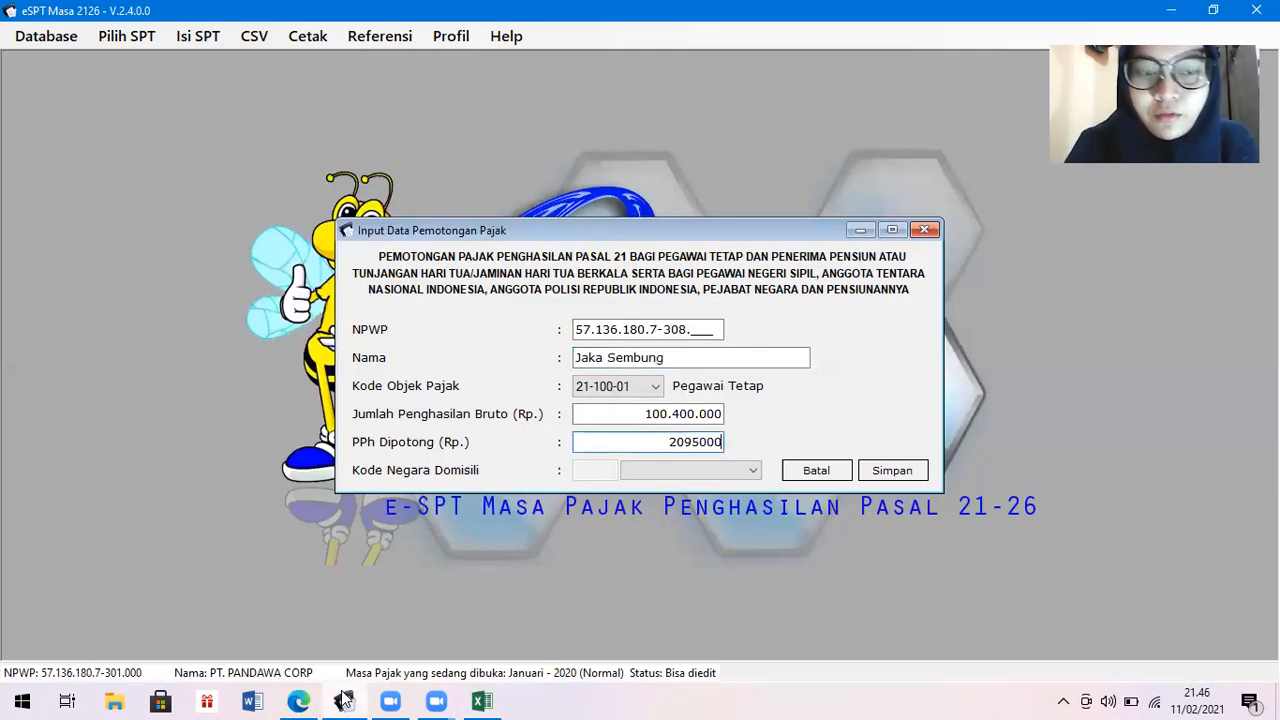
pyautogui.press('Tab')
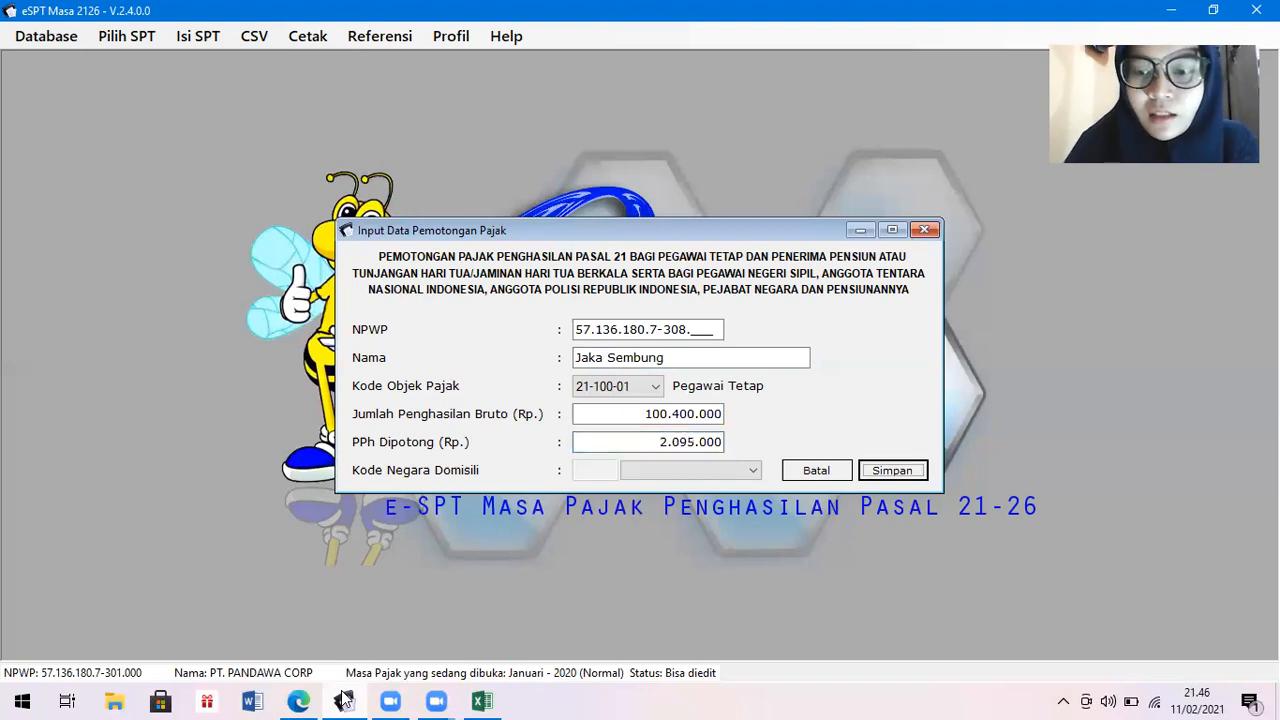
pyautogui.press('Return')
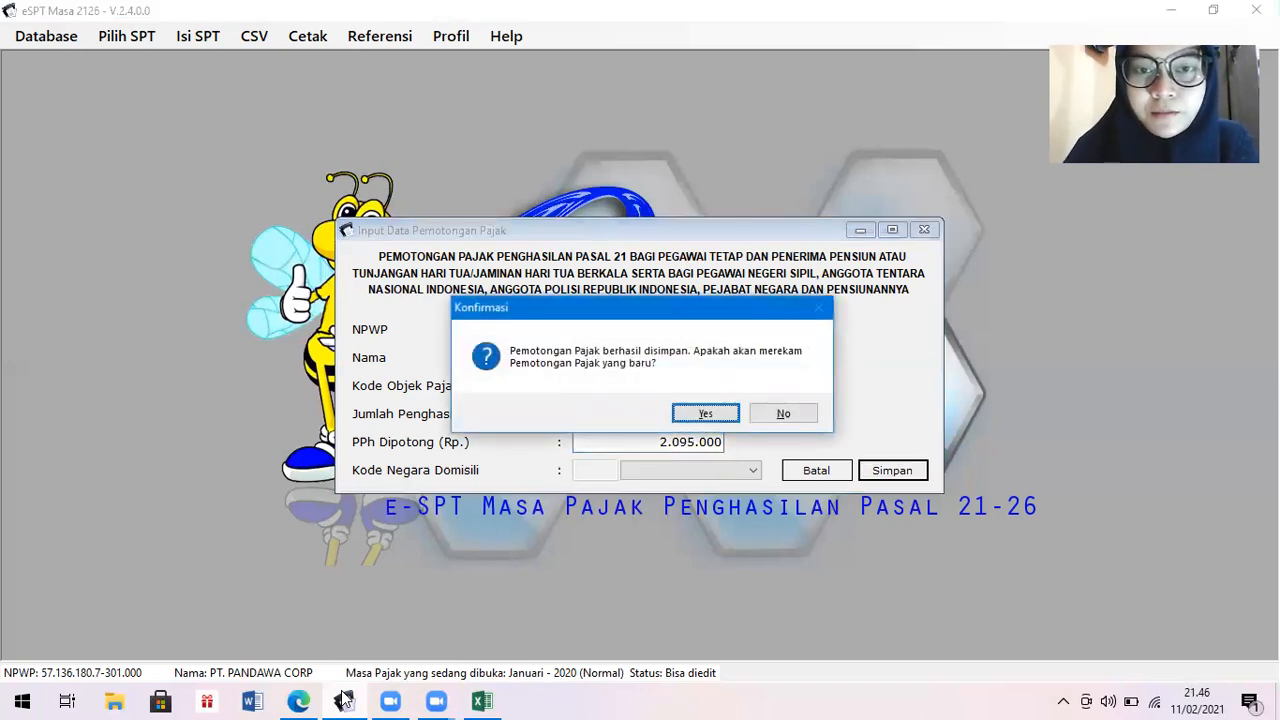
pyautogui.press('Return')
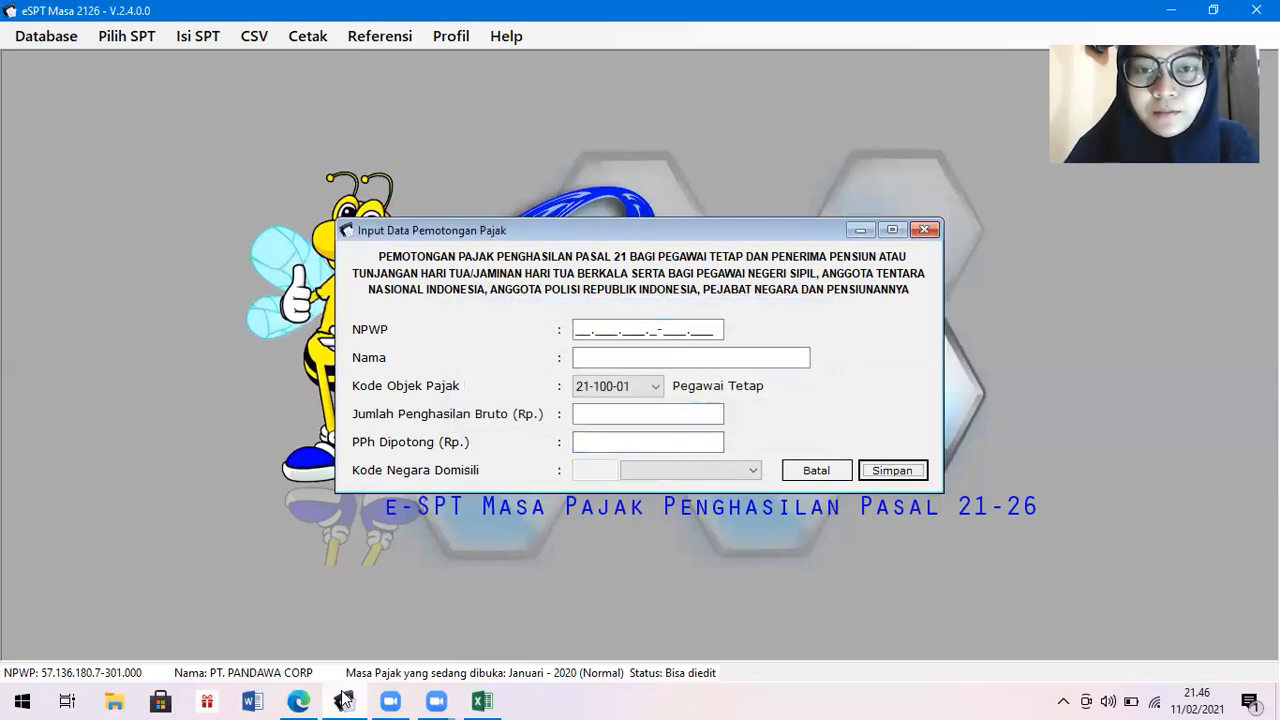
pyautogui.click(484, 700)
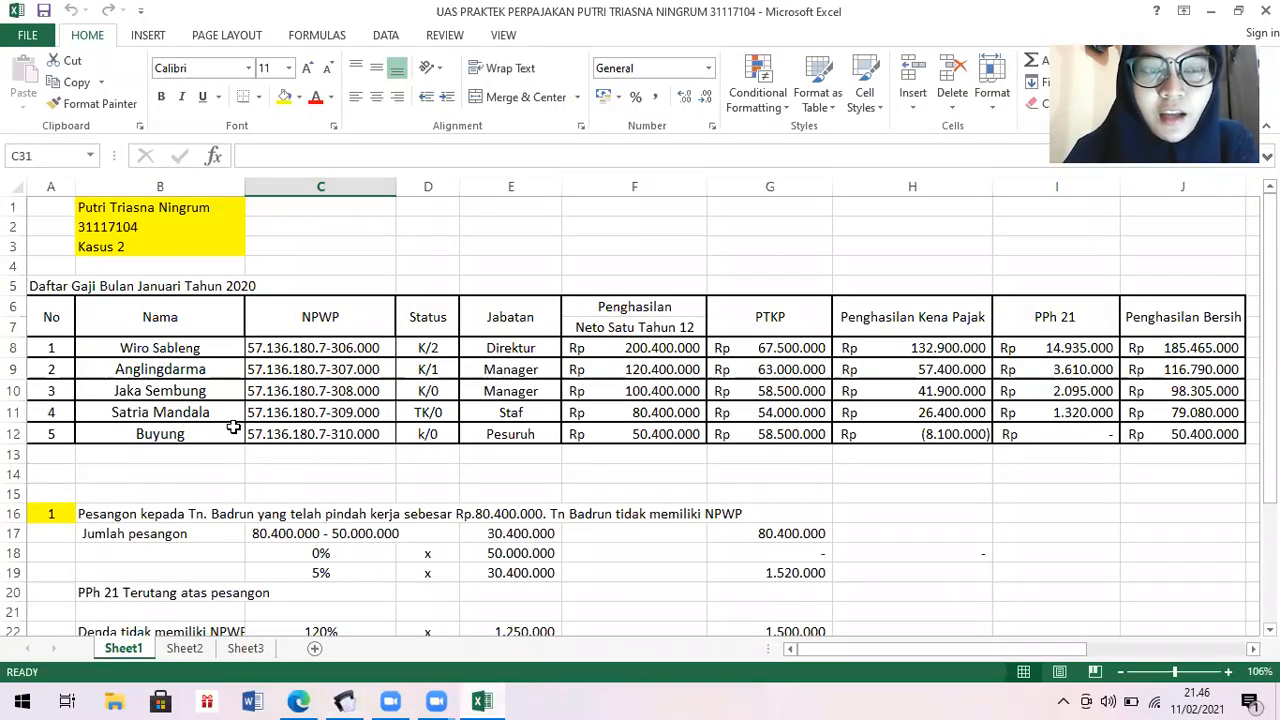
# Enter the fourth employee's NPWP and name.
pyautogui.click(344, 699)
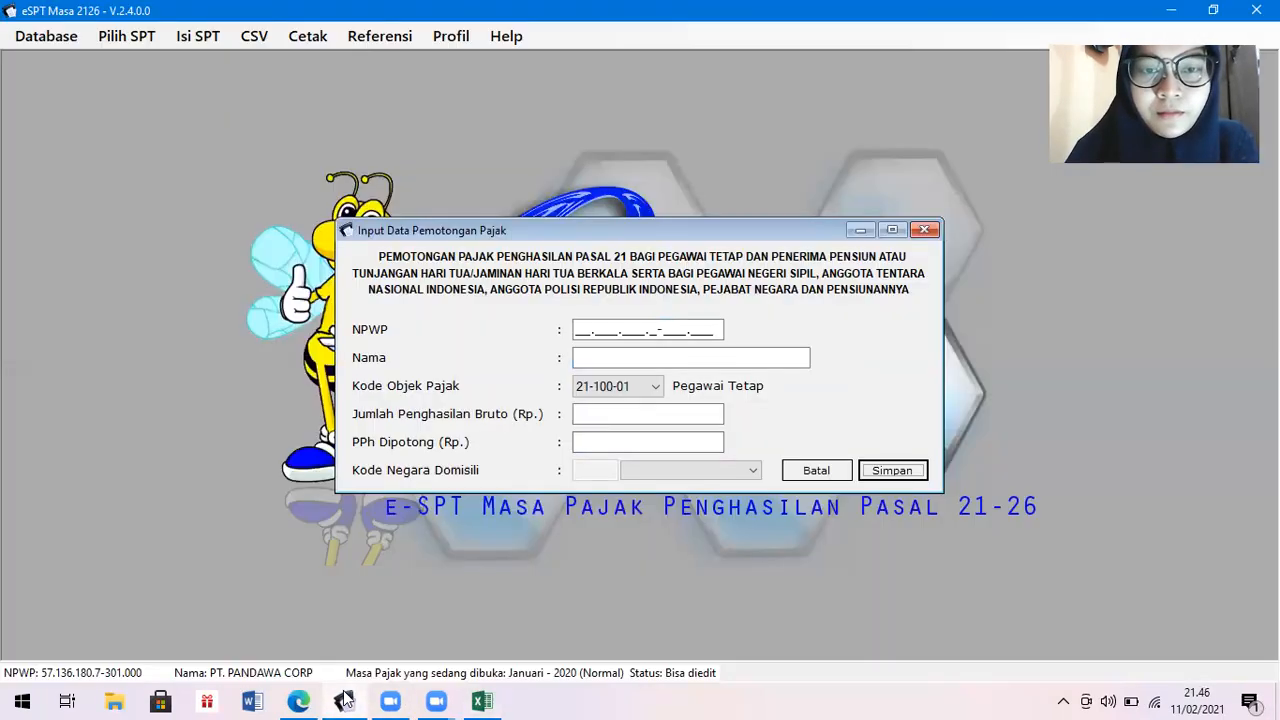
pyautogui.click(577, 328)
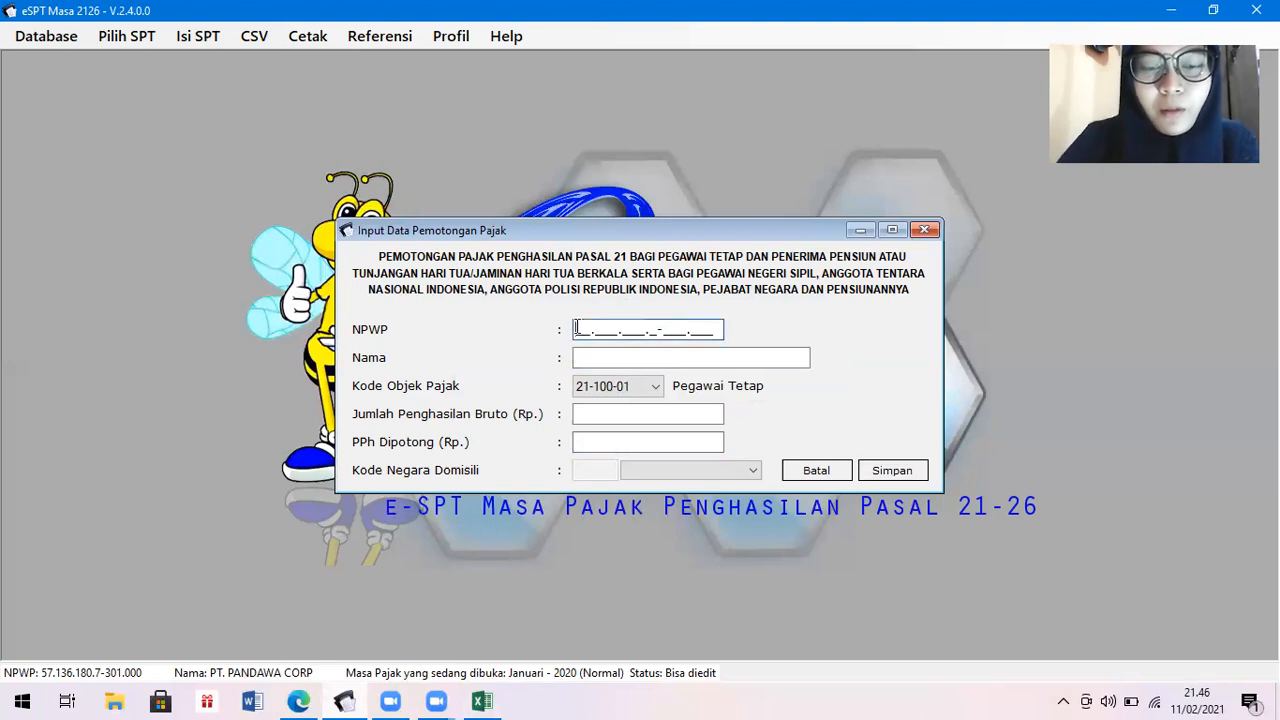
pyautogui.write('57.13')
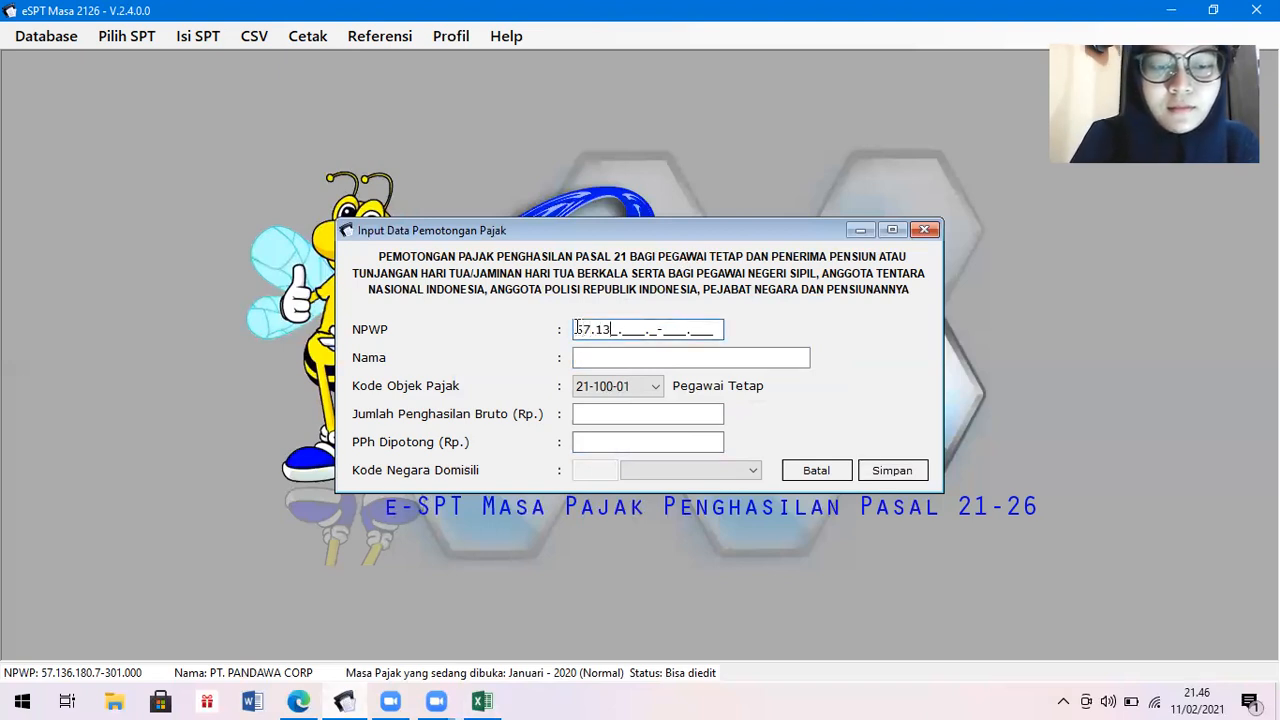
pyautogui.write('6.180.7-309')
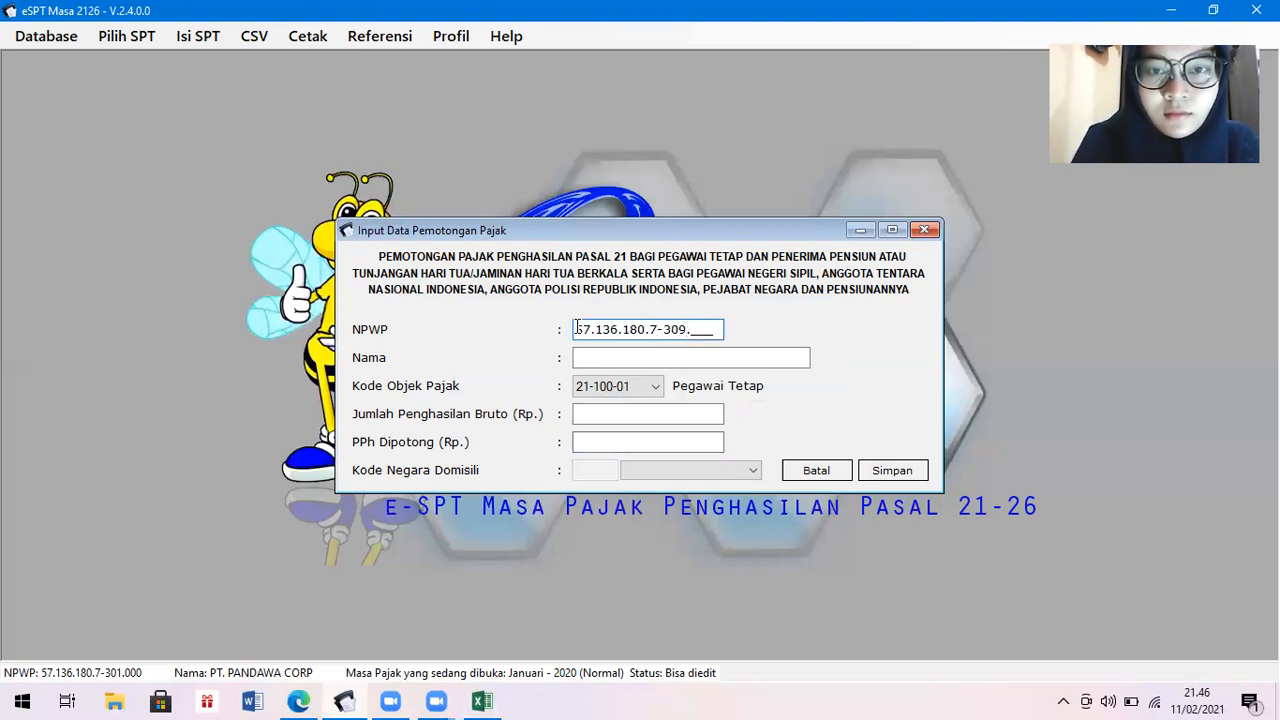
pyautogui.press('Tab')
pyautogui.write('Satria M')
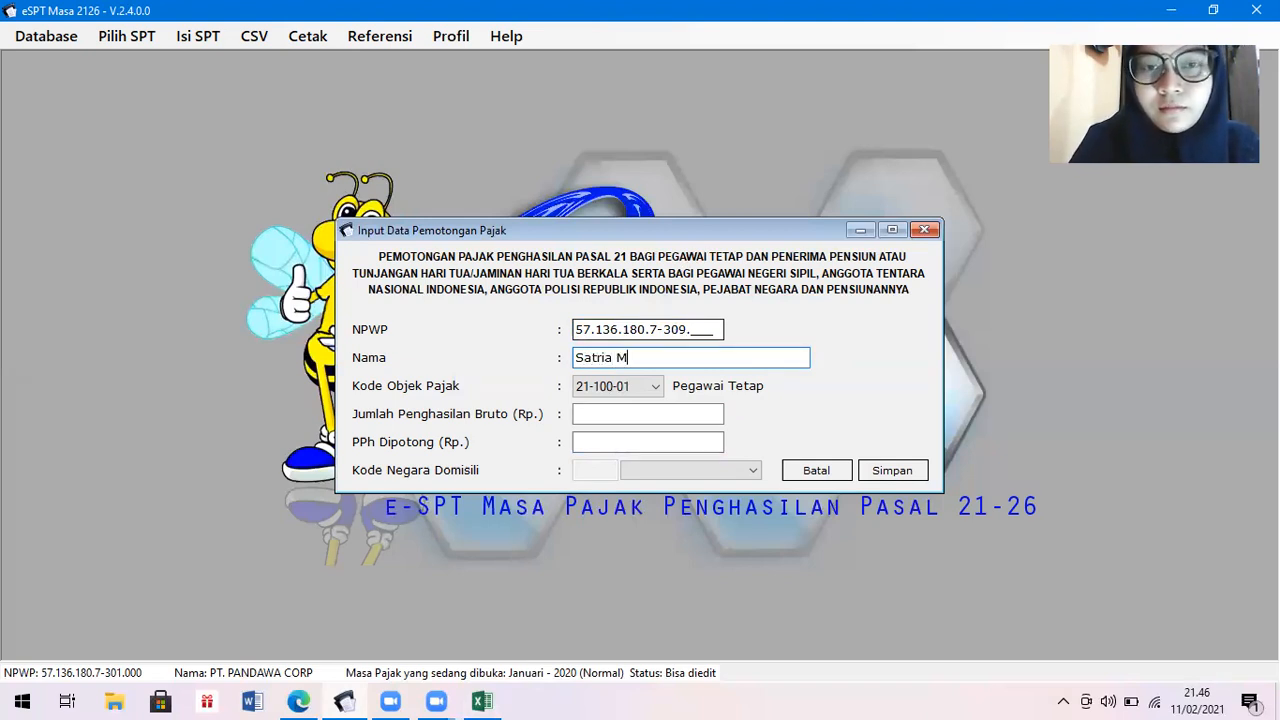
pyautogui.write('andala')
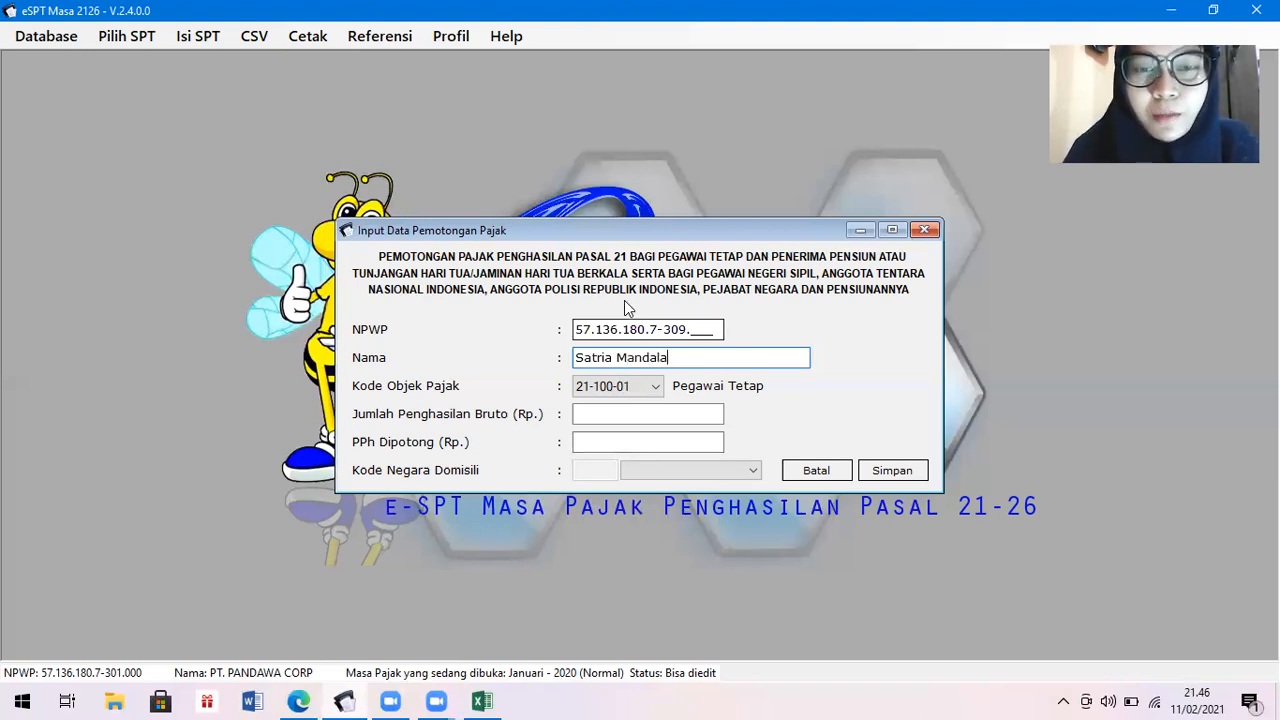
# Enter gross income 80.400.000 and PPh withheld 1.320.000 from Excel, and save the record.
pyautogui.click(645, 413)
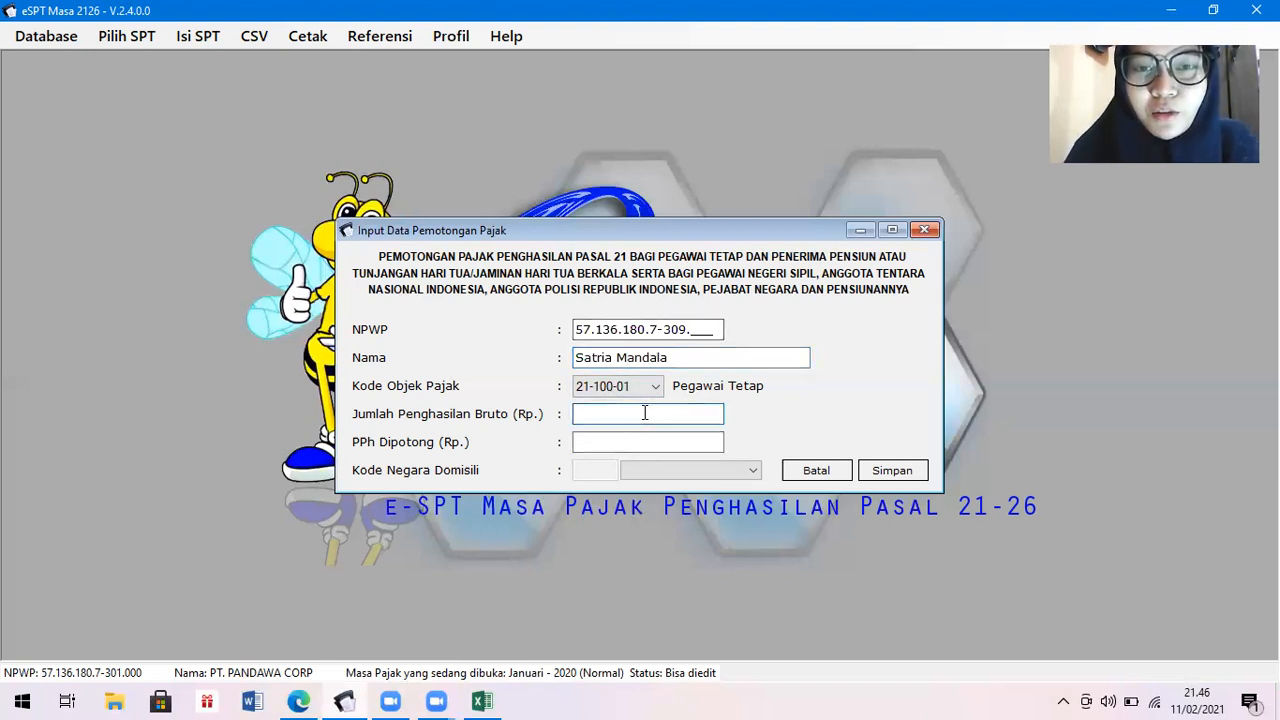
pyautogui.click(484, 700)
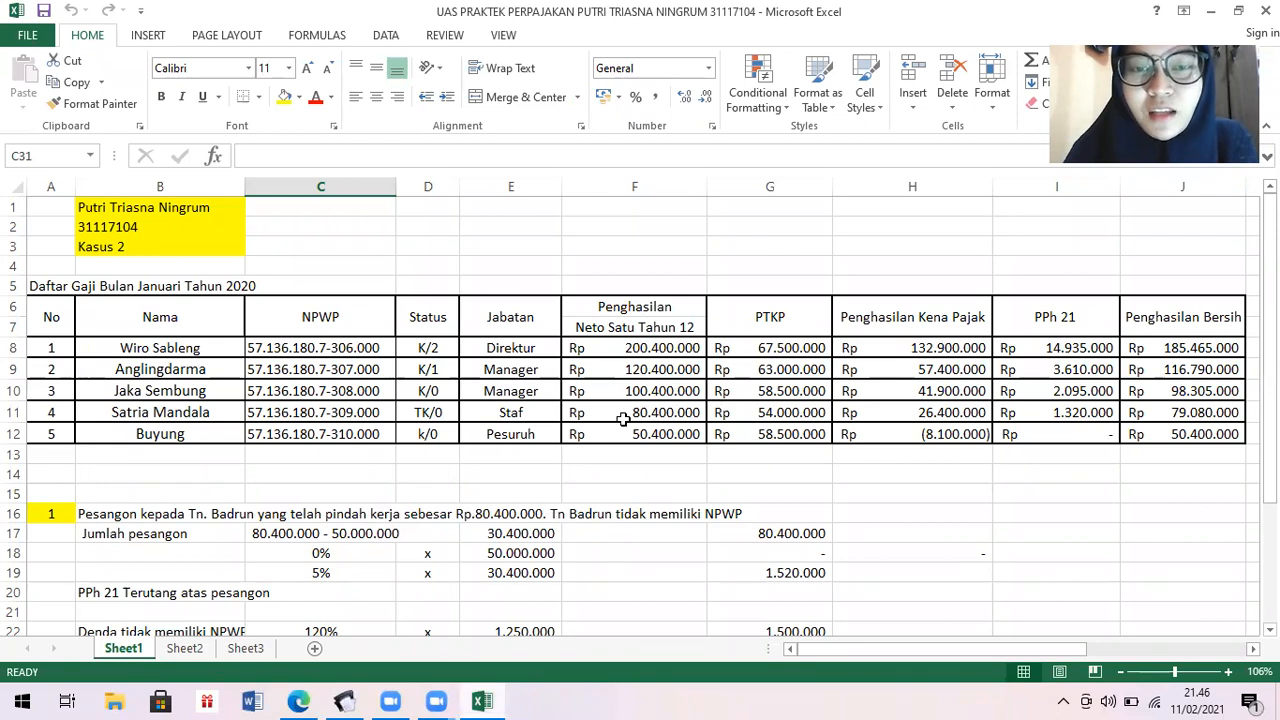
pyautogui.click(344, 700)
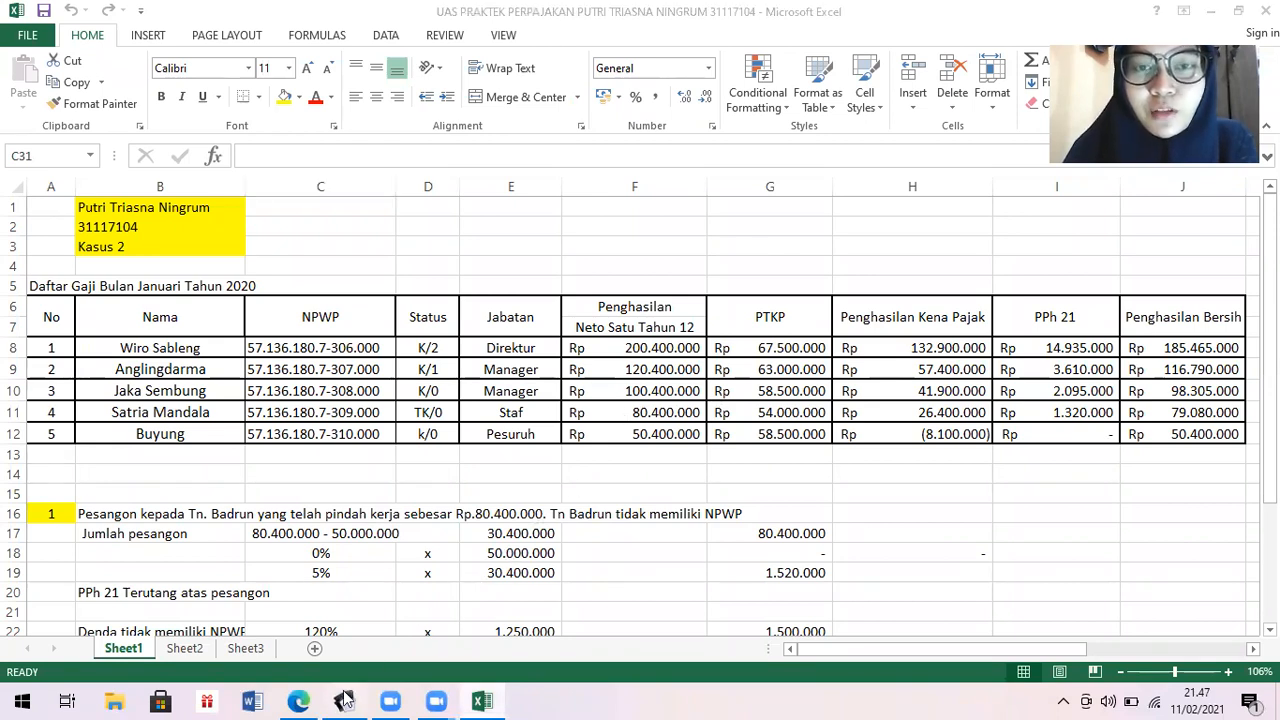
pyautogui.write('4')
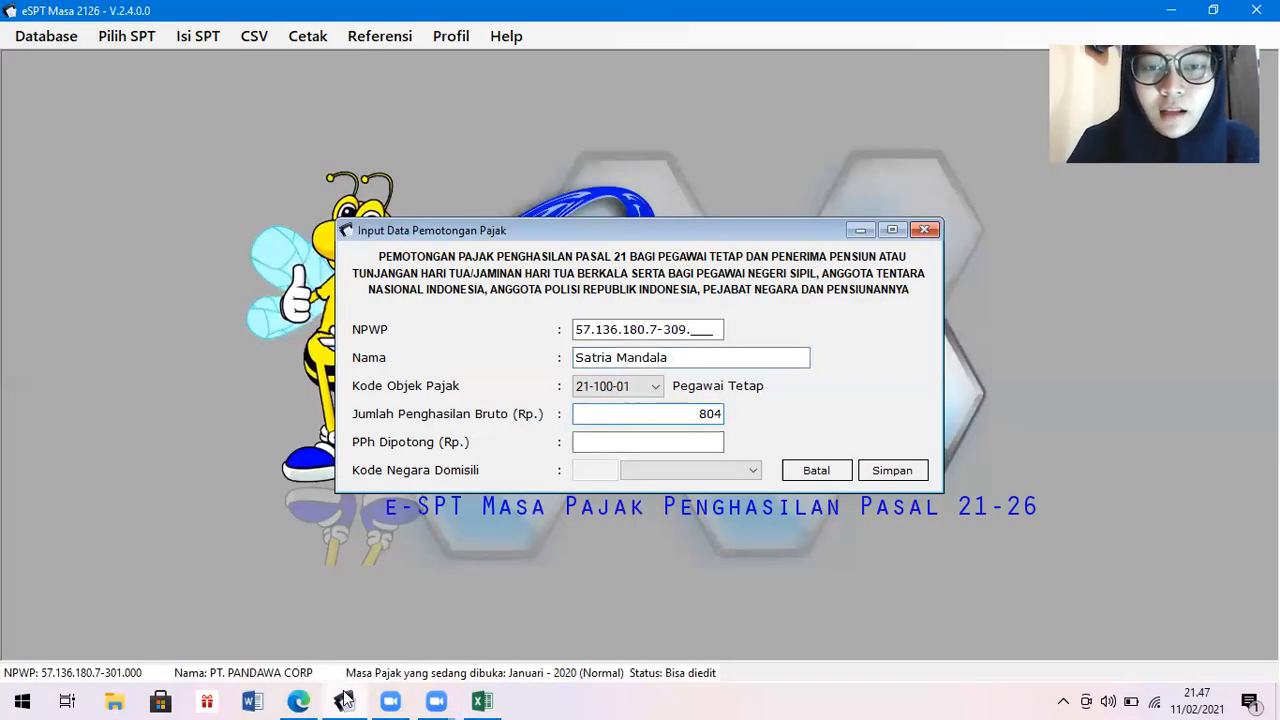
pyautogui.write('0')
pyautogui.write('000')
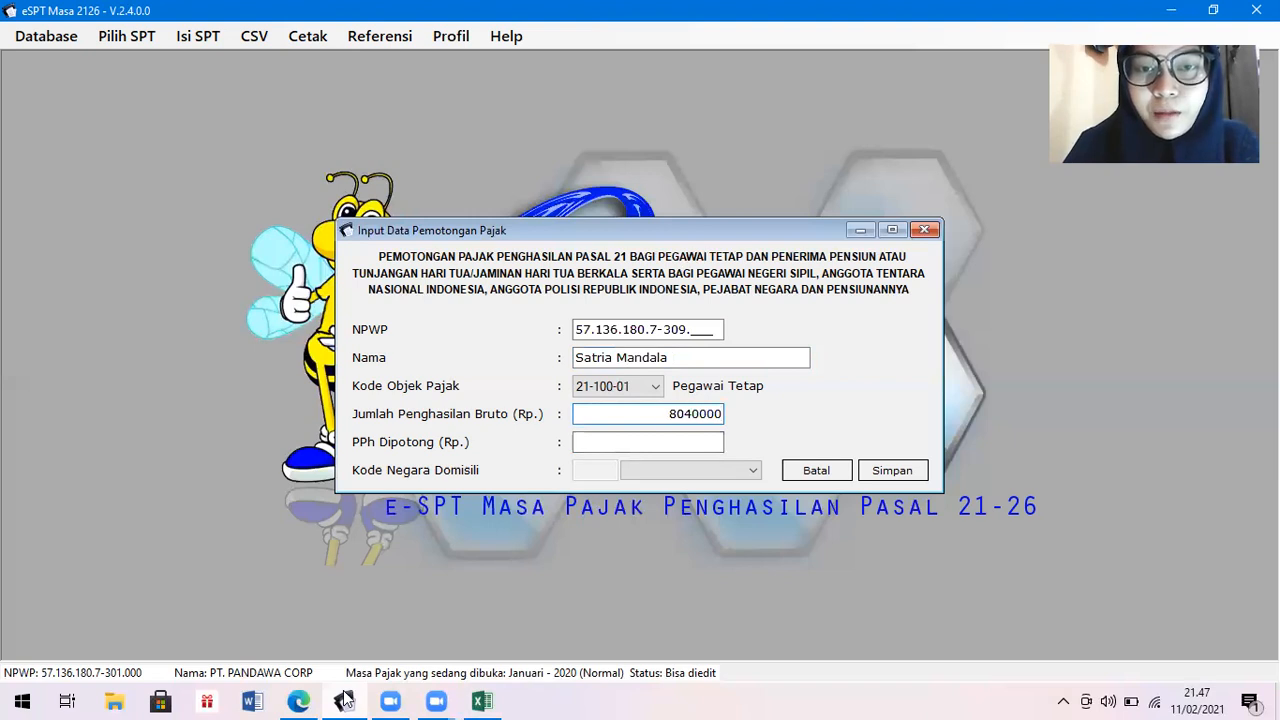
pyautogui.press('Tab')
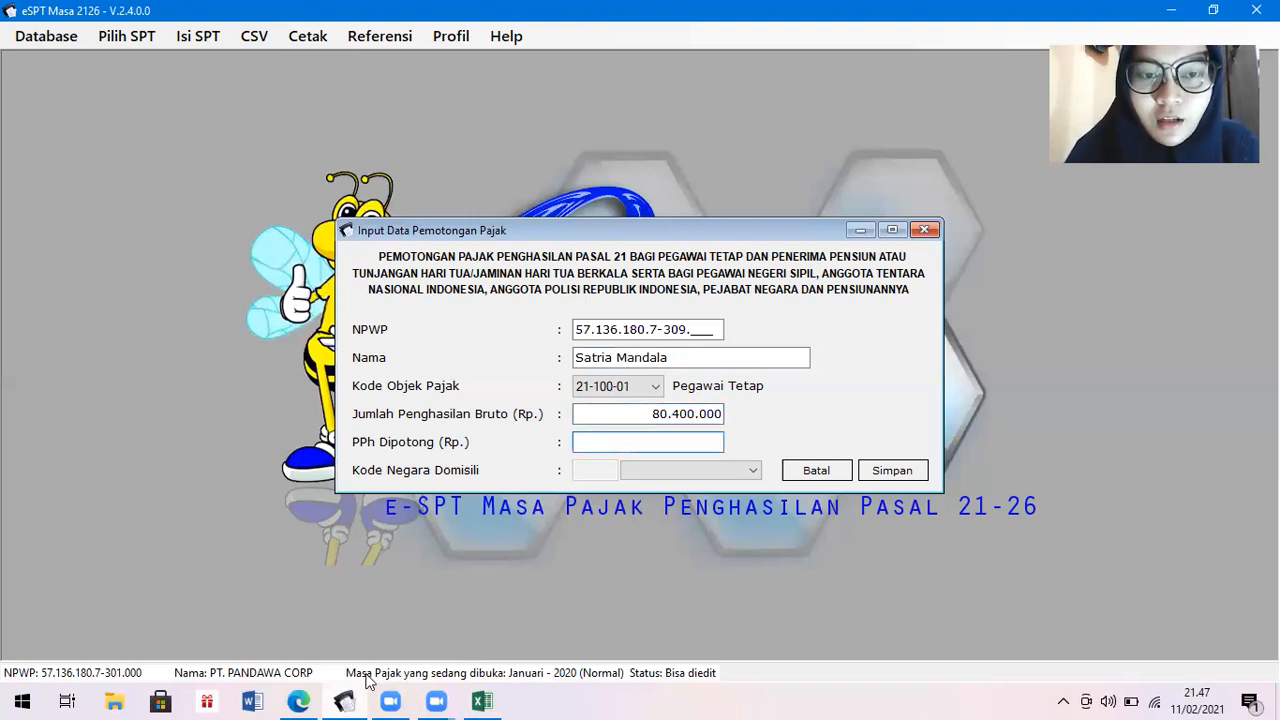
pyautogui.click(483, 700)
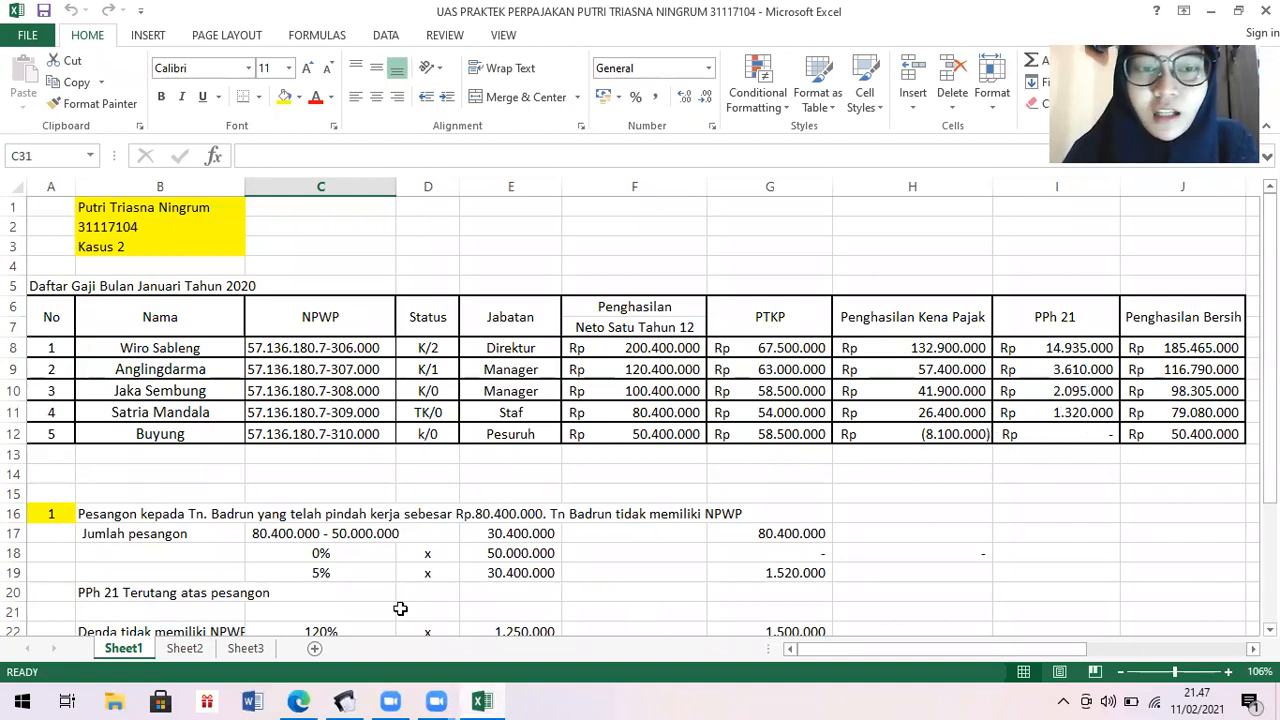
pyautogui.click(343, 700)
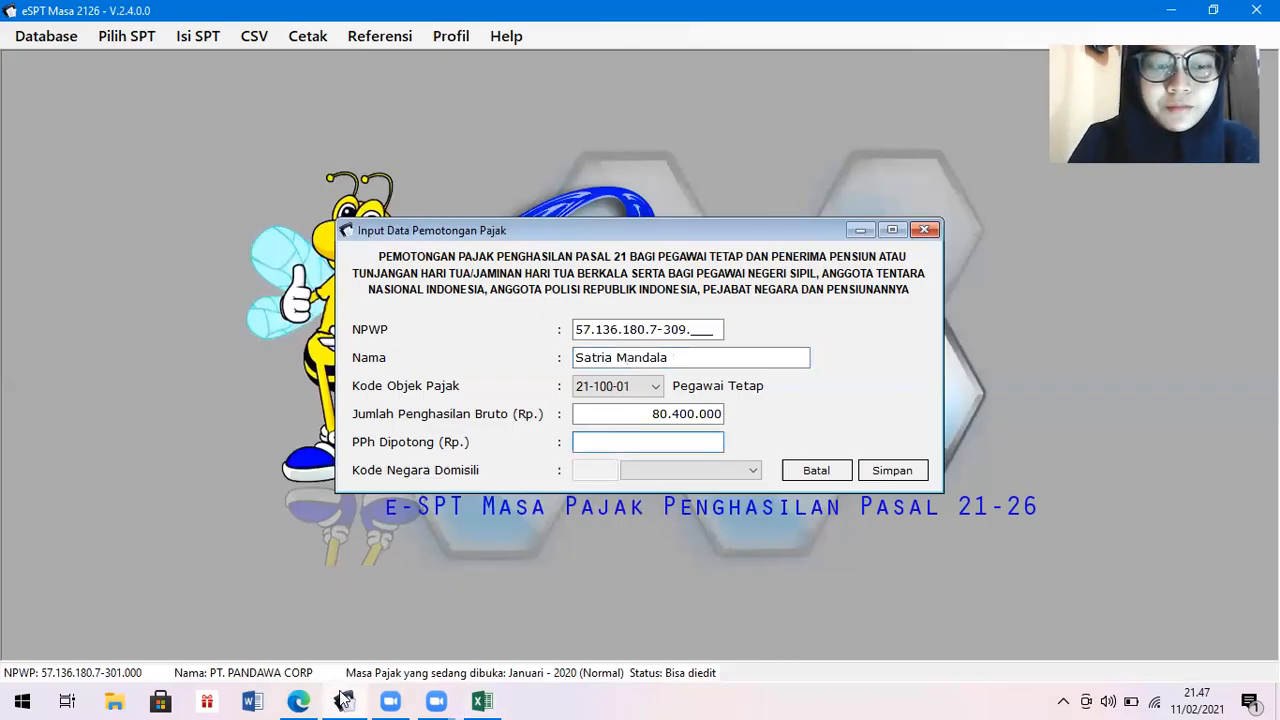
pyautogui.write('1320000')
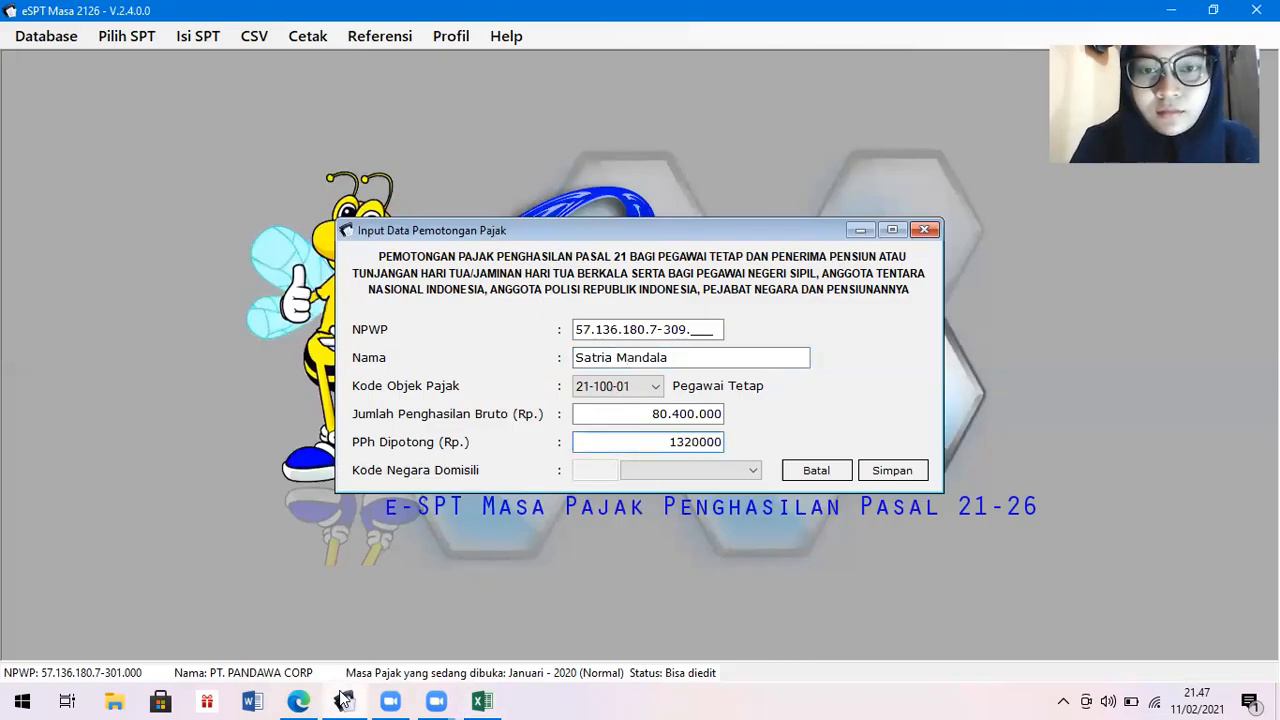
pyautogui.press('Tab')
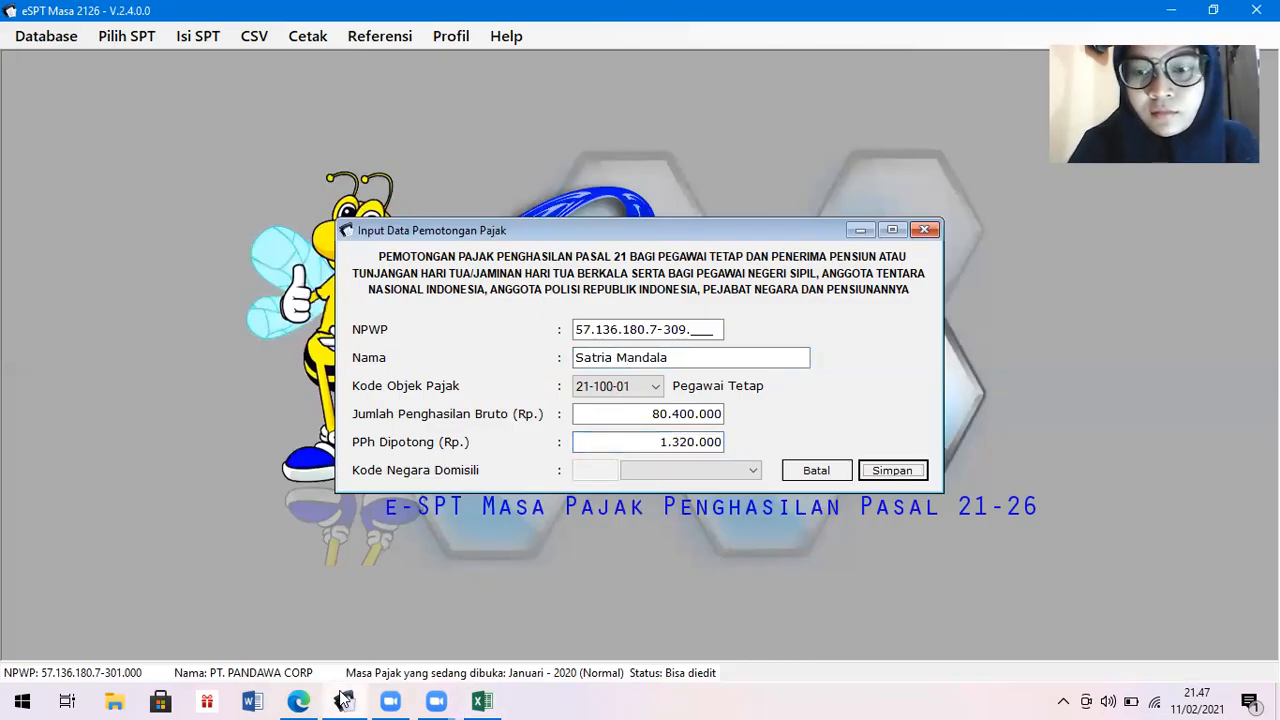
pyautogui.press('Return')
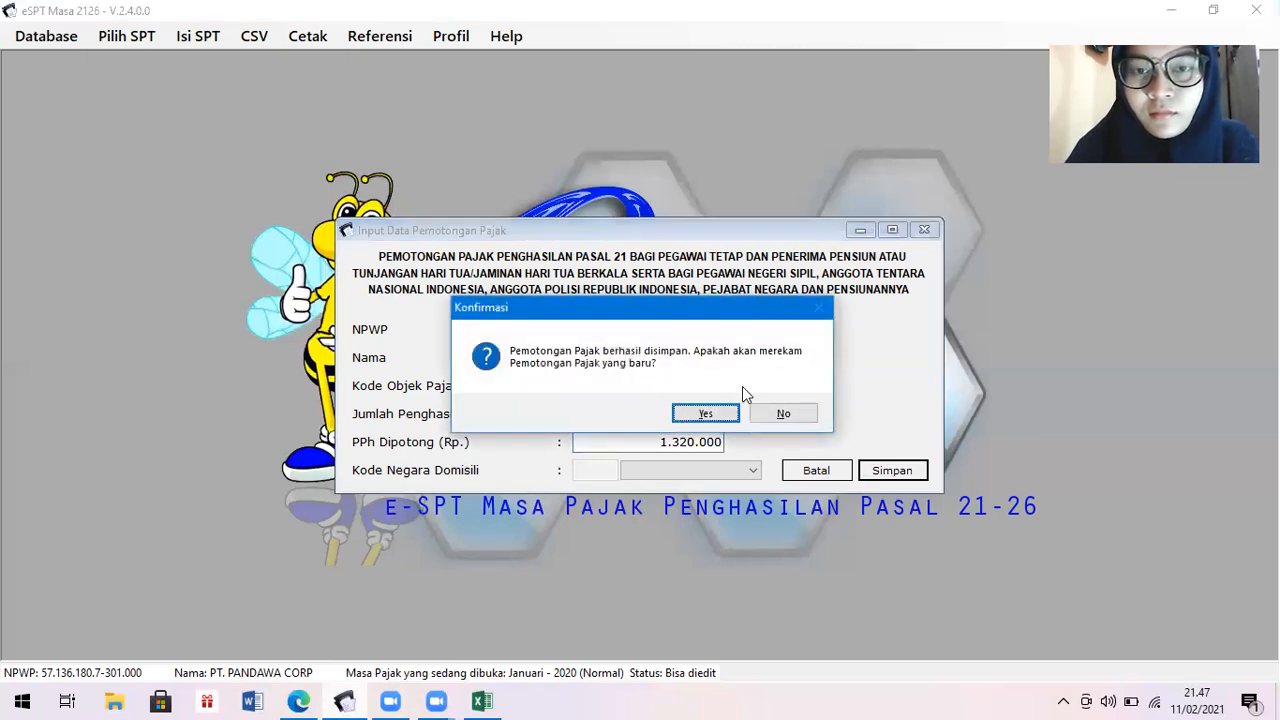
# Decline another record and save section B with 1 employee and gross income 50,400,000, checked against Excel.
pyautogui.click(792, 414)
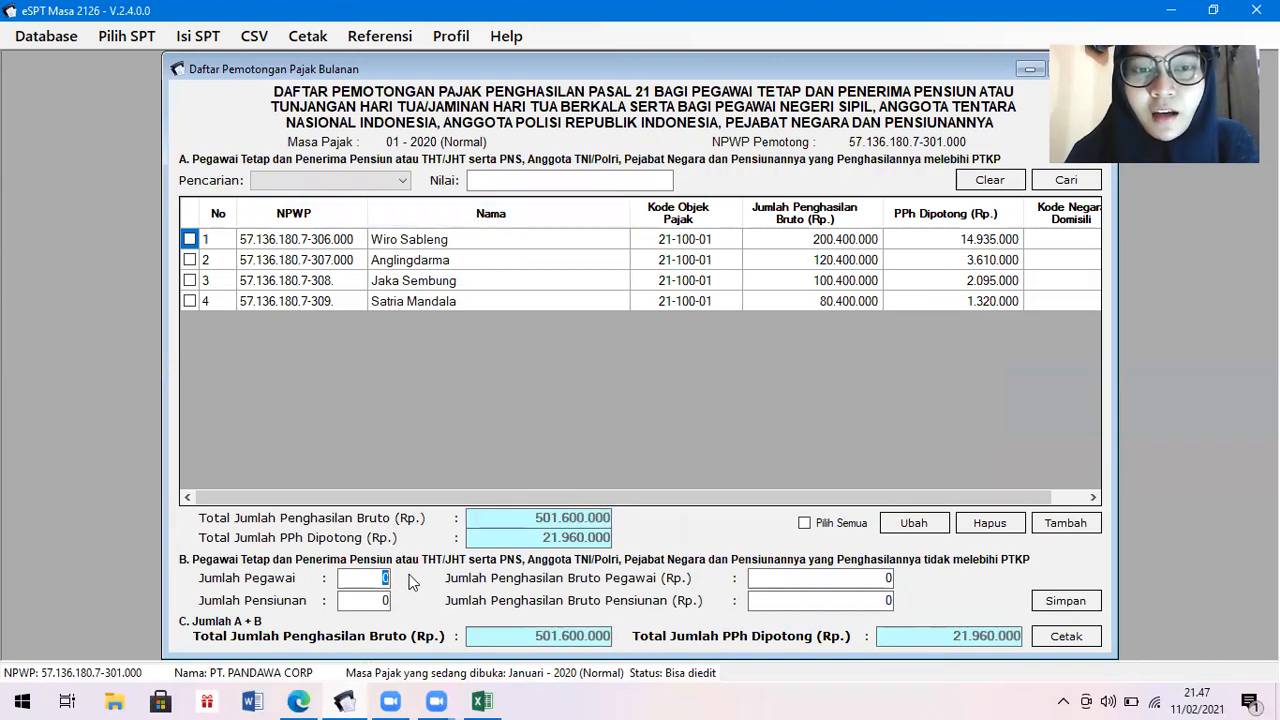
pyautogui.click(488, 700)
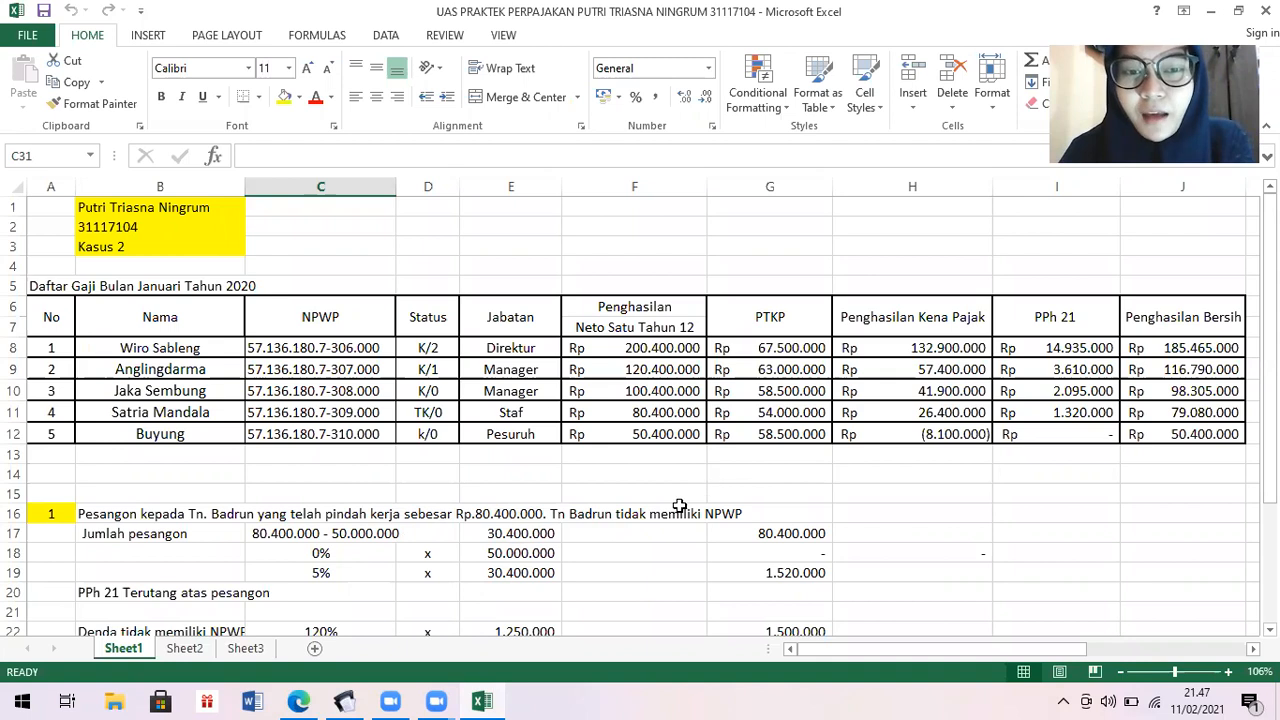
pyautogui.click(344, 701)
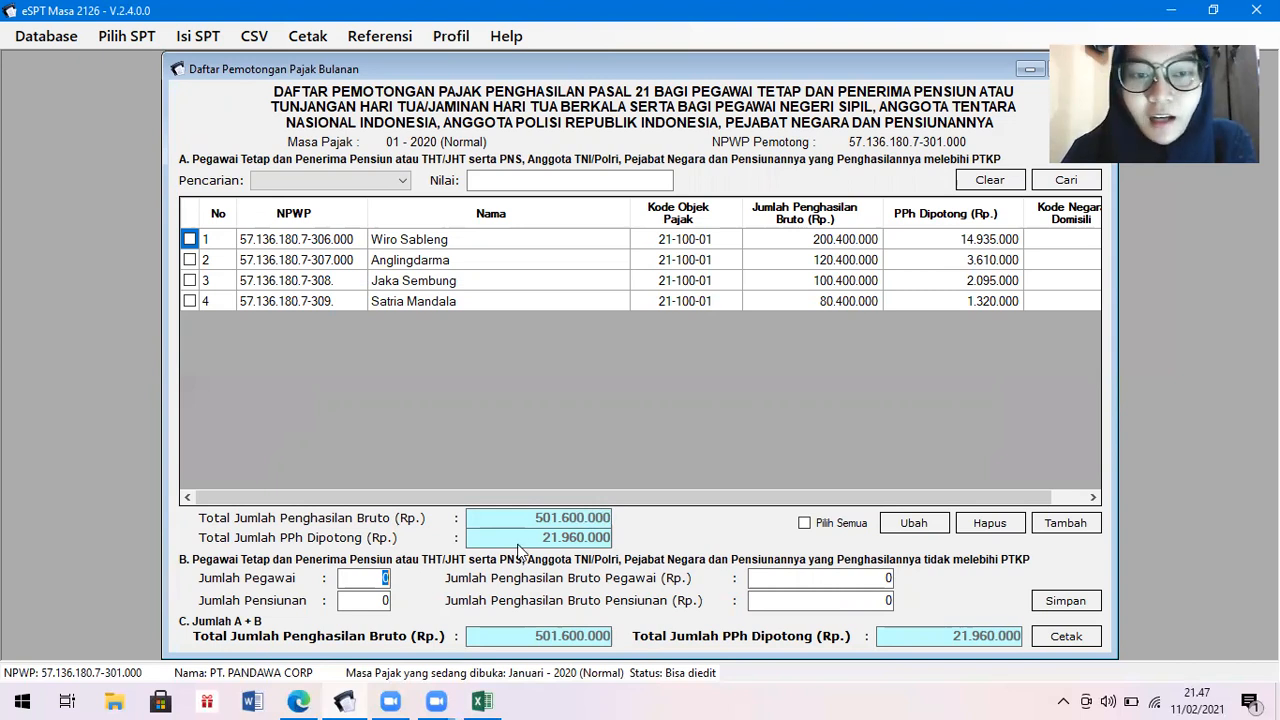
pyautogui.doubleClick(382, 578)
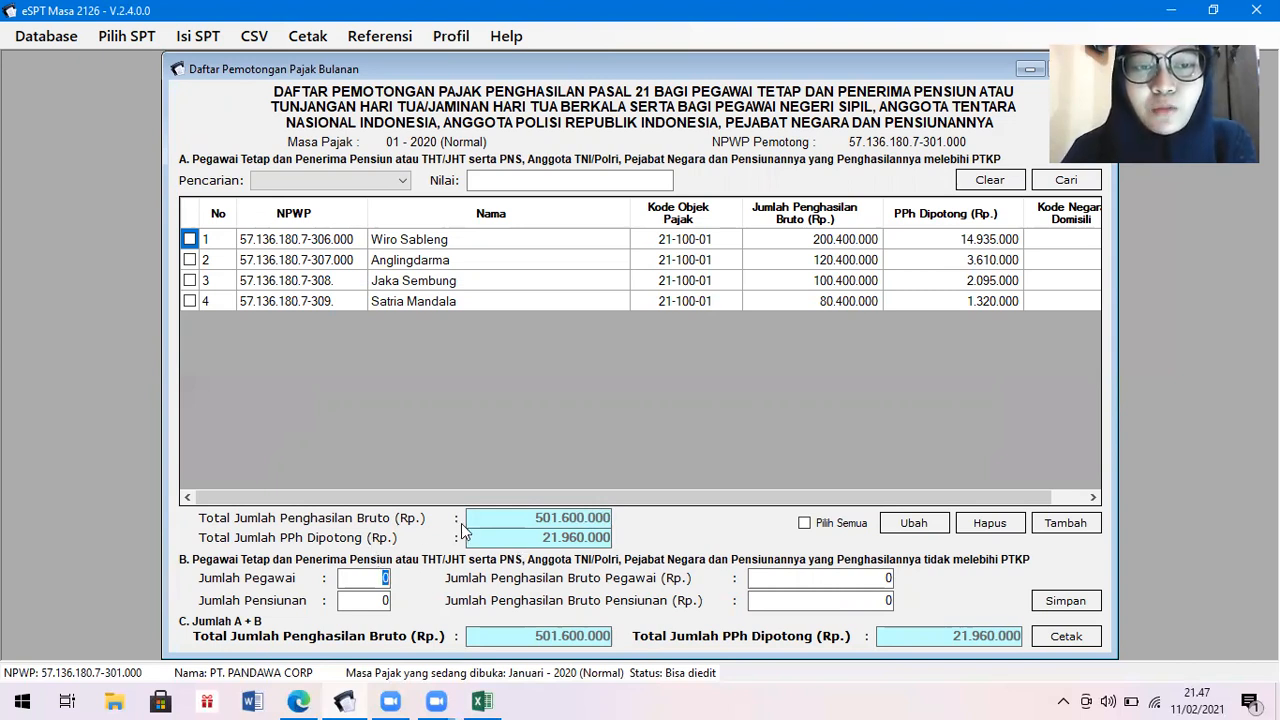
pyautogui.write('1')
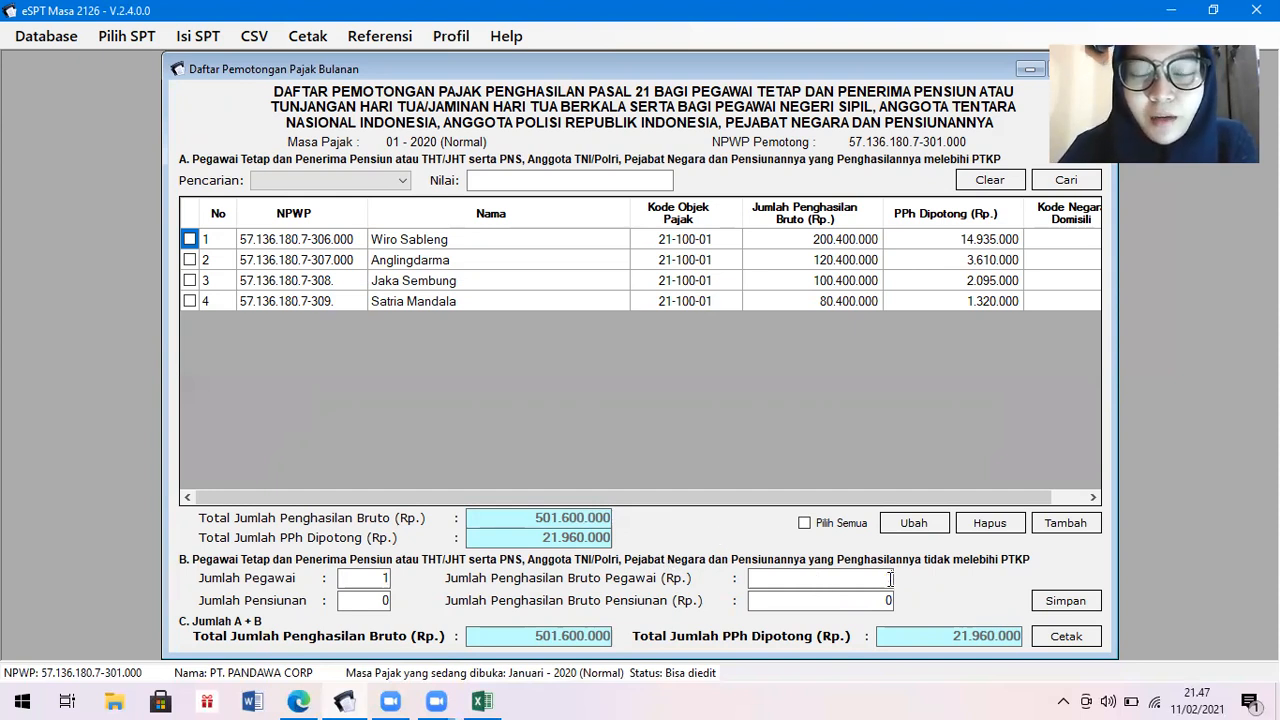
pyautogui.click(481, 699)
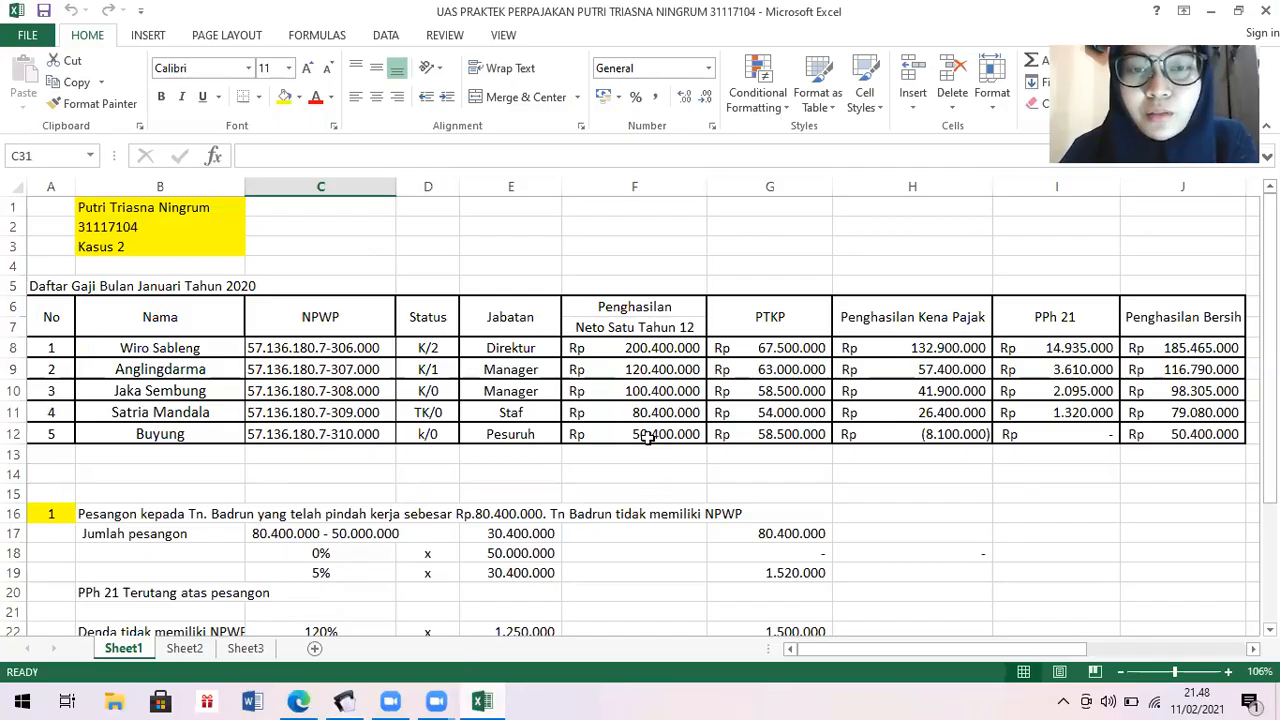
pyautogui.click(344, 700)
pyautogui.write('50400000')
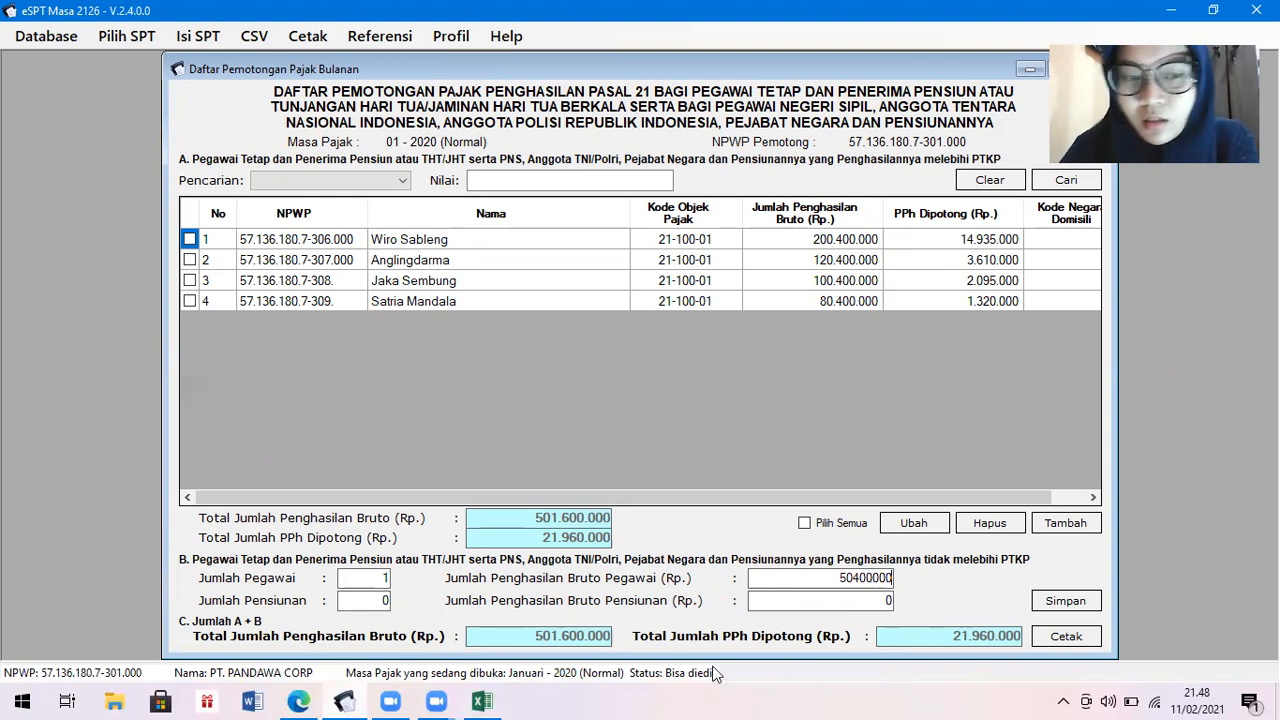
pyautogui.press('Tab')
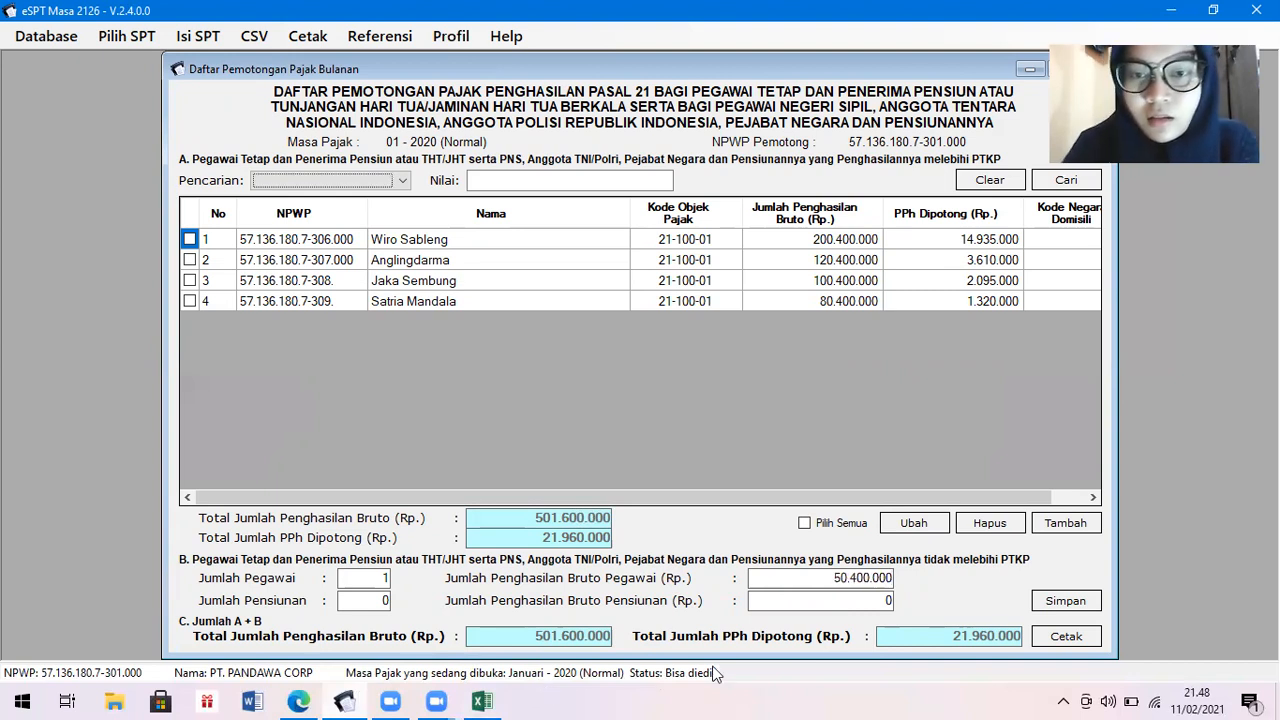
pyautogui.click(1066, 601)
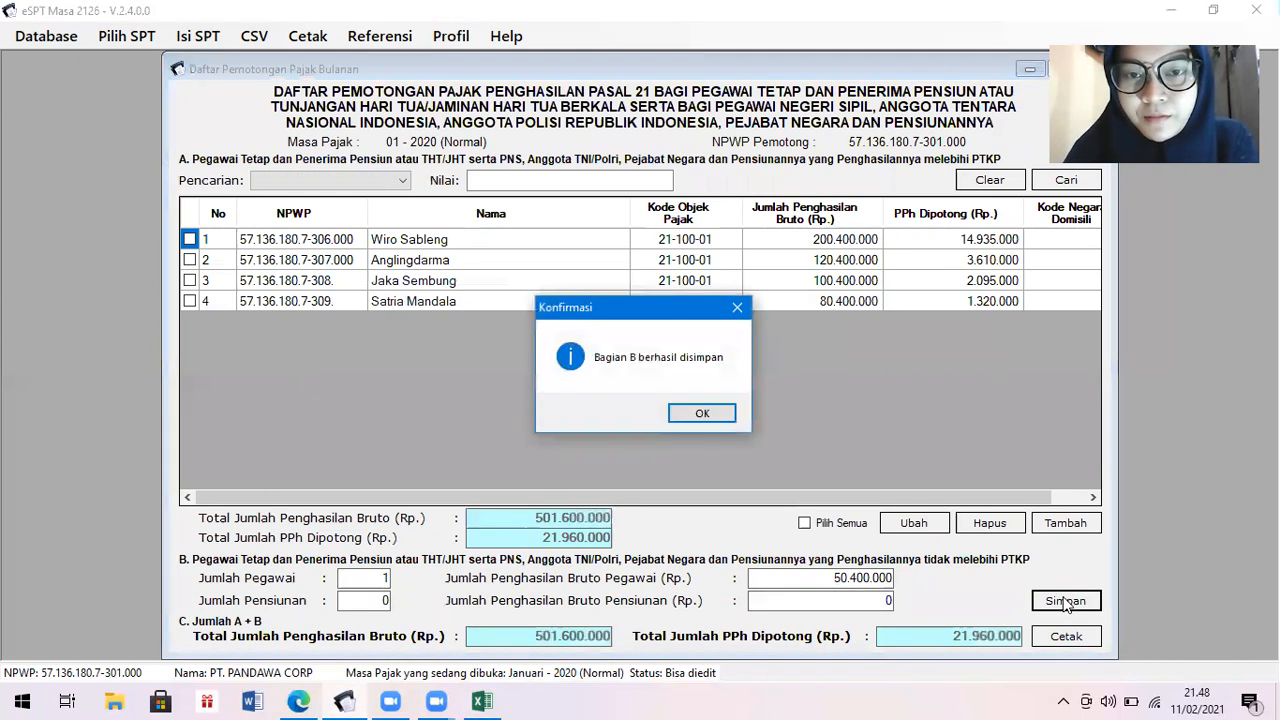
# Acknowledge the section B save and close the withholding list, now totalling 552,000,000 gross.
pyautogui.press('Return')
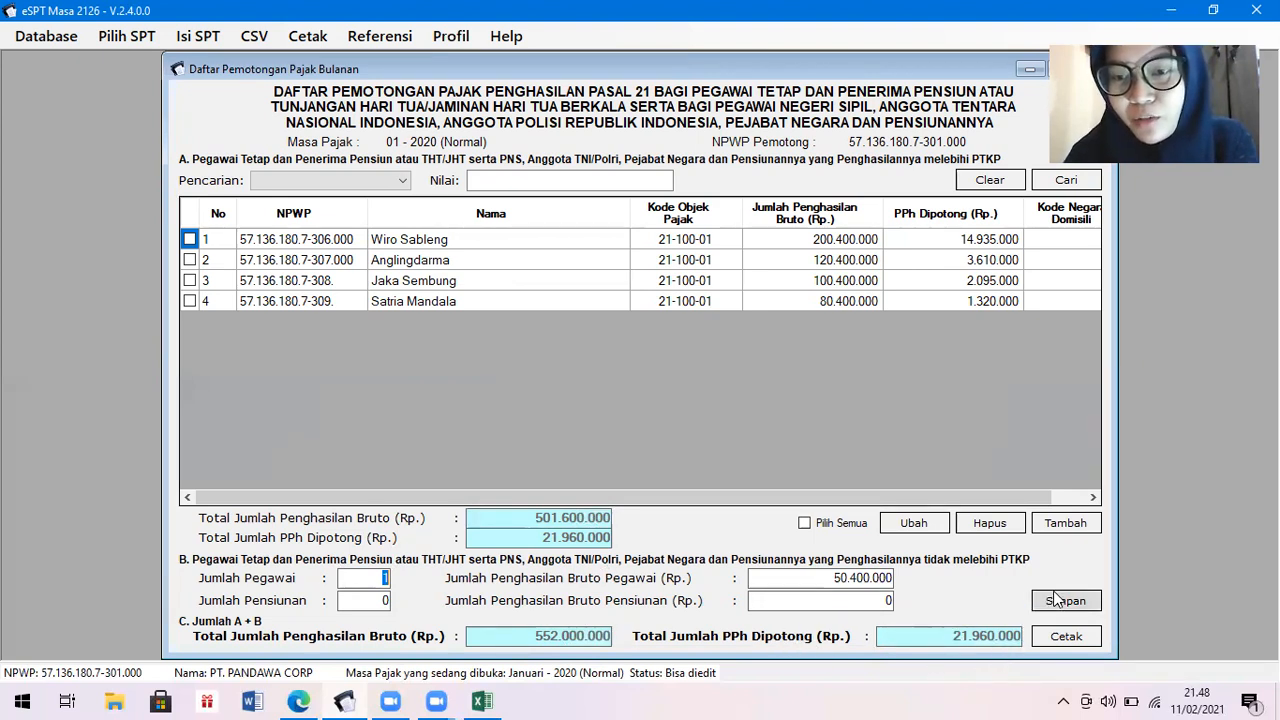
pyautogui.moveTo(941, 71); pyautogui.dragTo(847, 71)
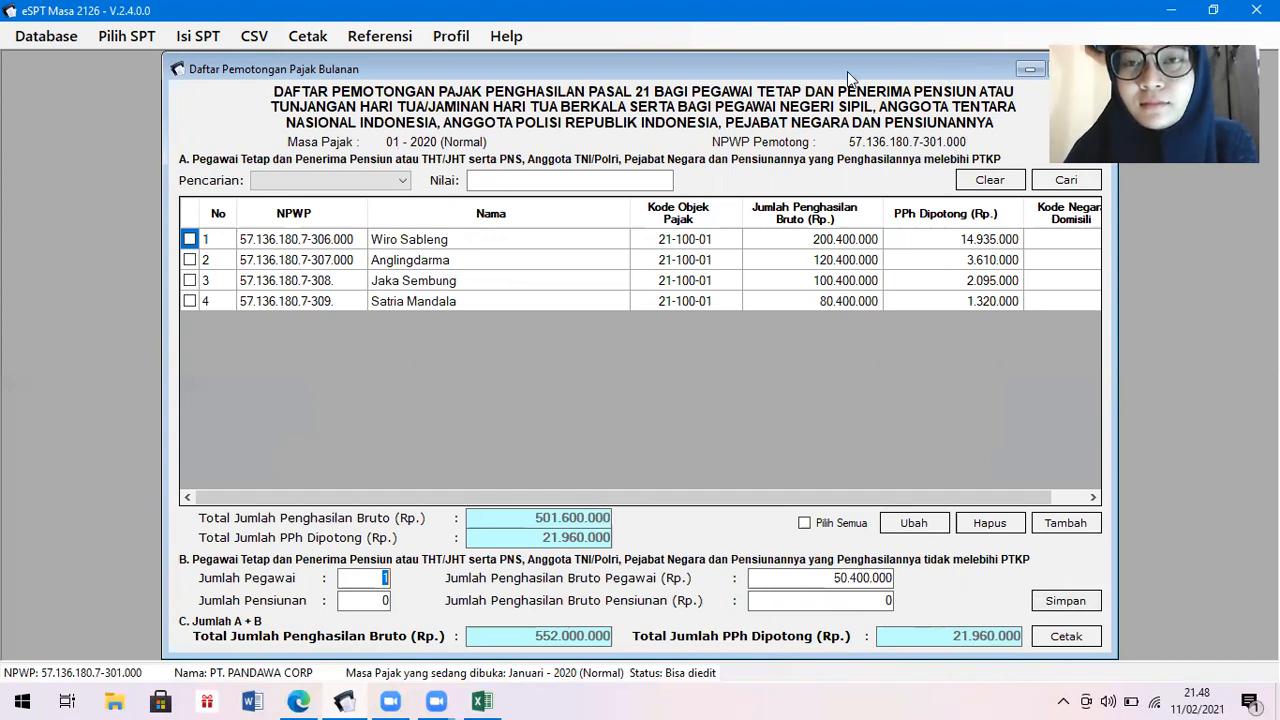
pyautogui.click(1000, 68)
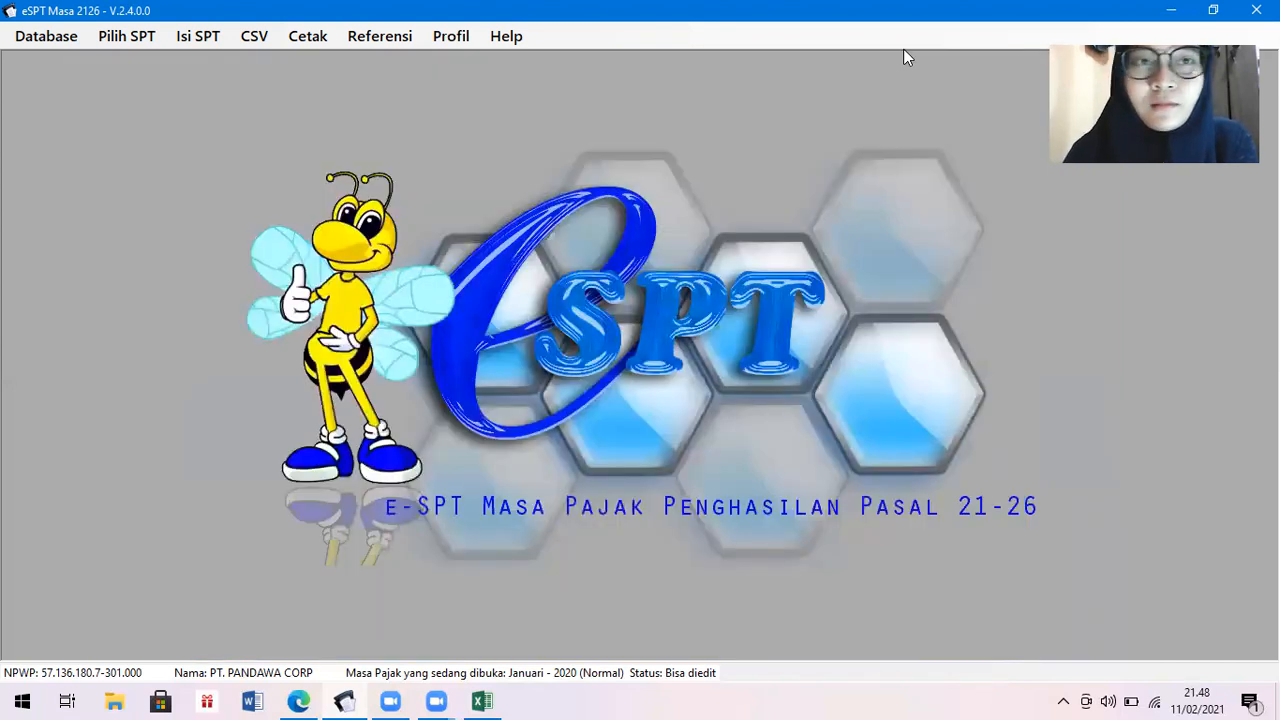
# Start a new slip in the Final (1721-III) withholding slip list.
pyautogui.click(198, 36)
pyautogui.moveTo(224, 88)
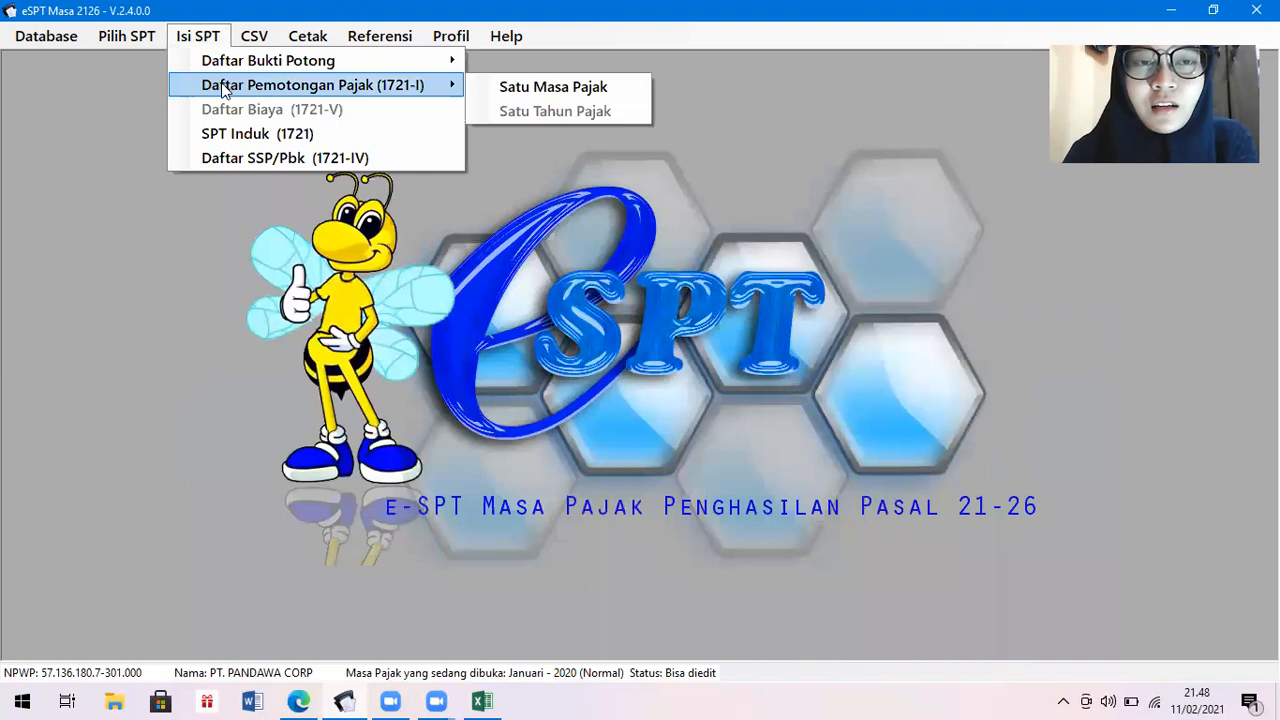
pyautogui.moveTo(224, 64)
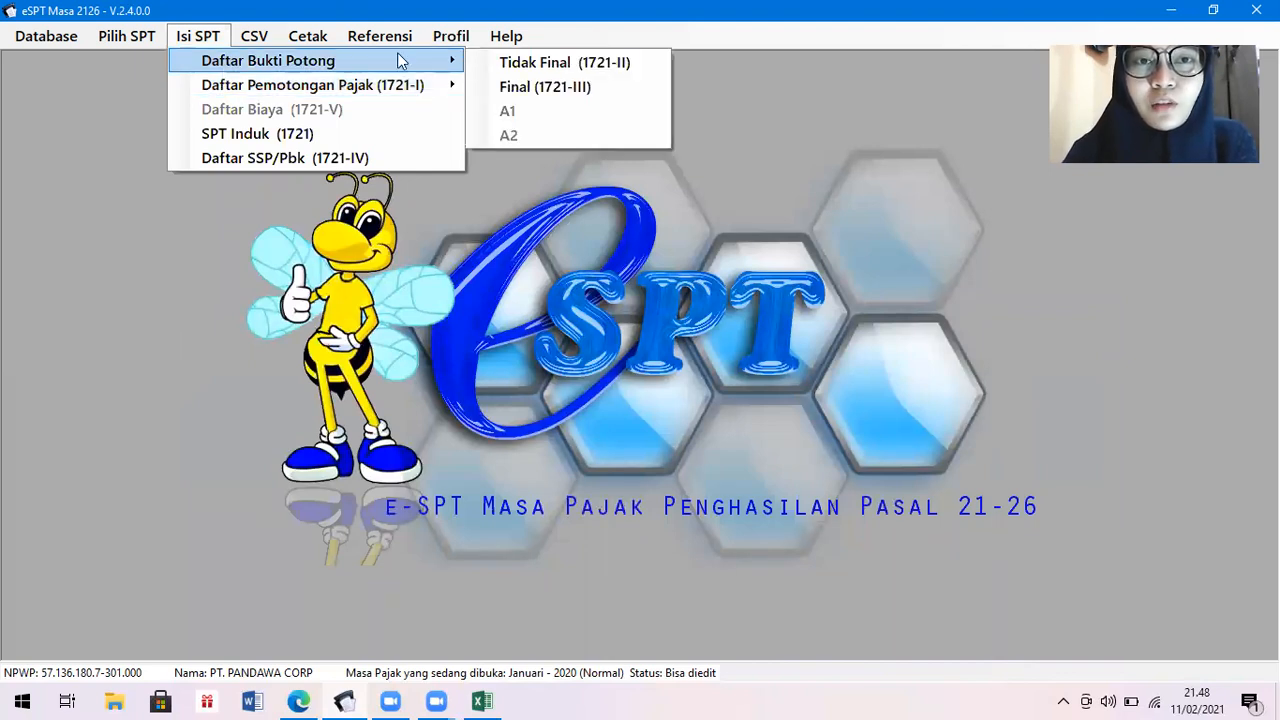
pyautogui.click(501, 88)
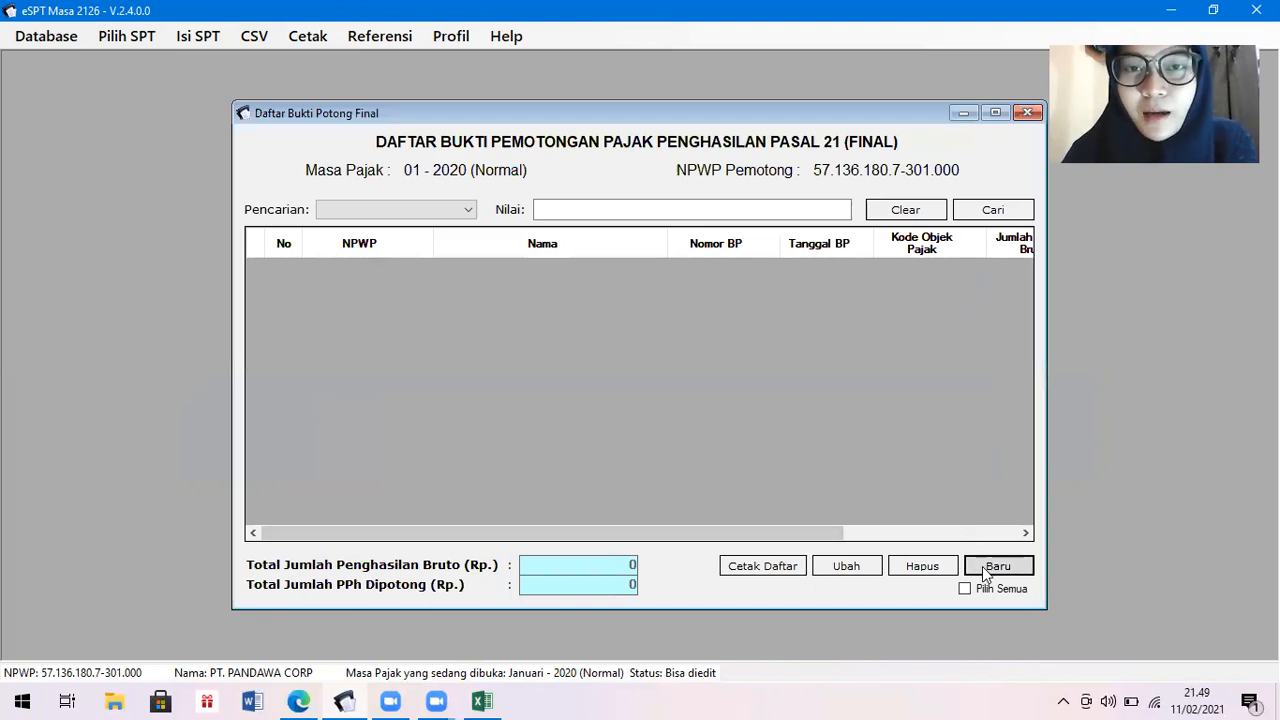
pyautogui.click(987, 568)
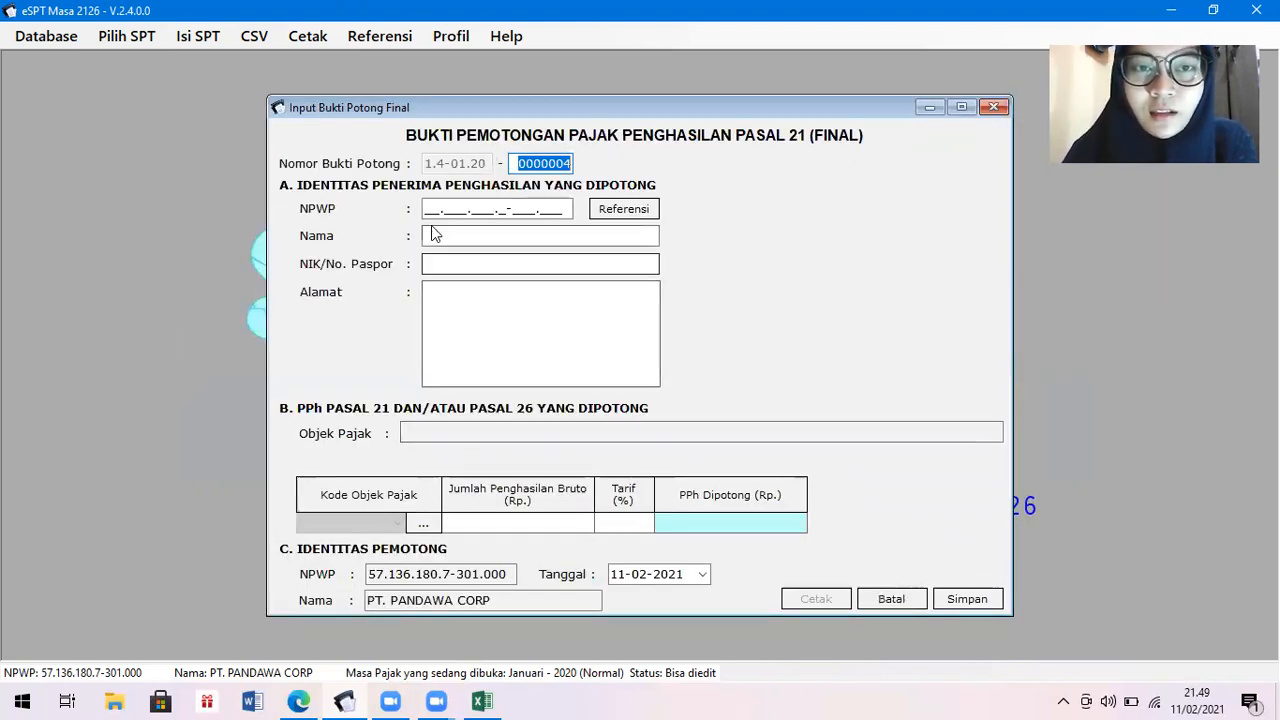
# Enter the recipient's NPWP on final slip 0000004, then bring up the Excel payroll workbook.
pyautogui.click(426, 207)
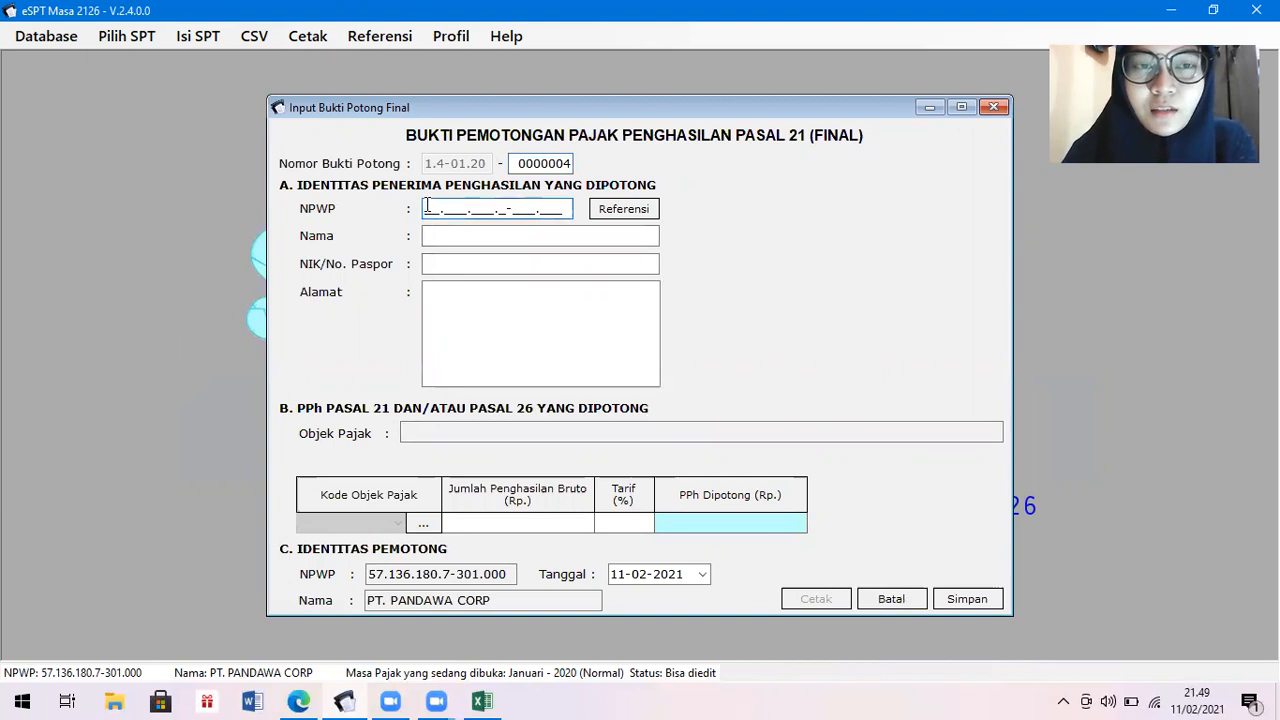
pyautogui.write('57.')
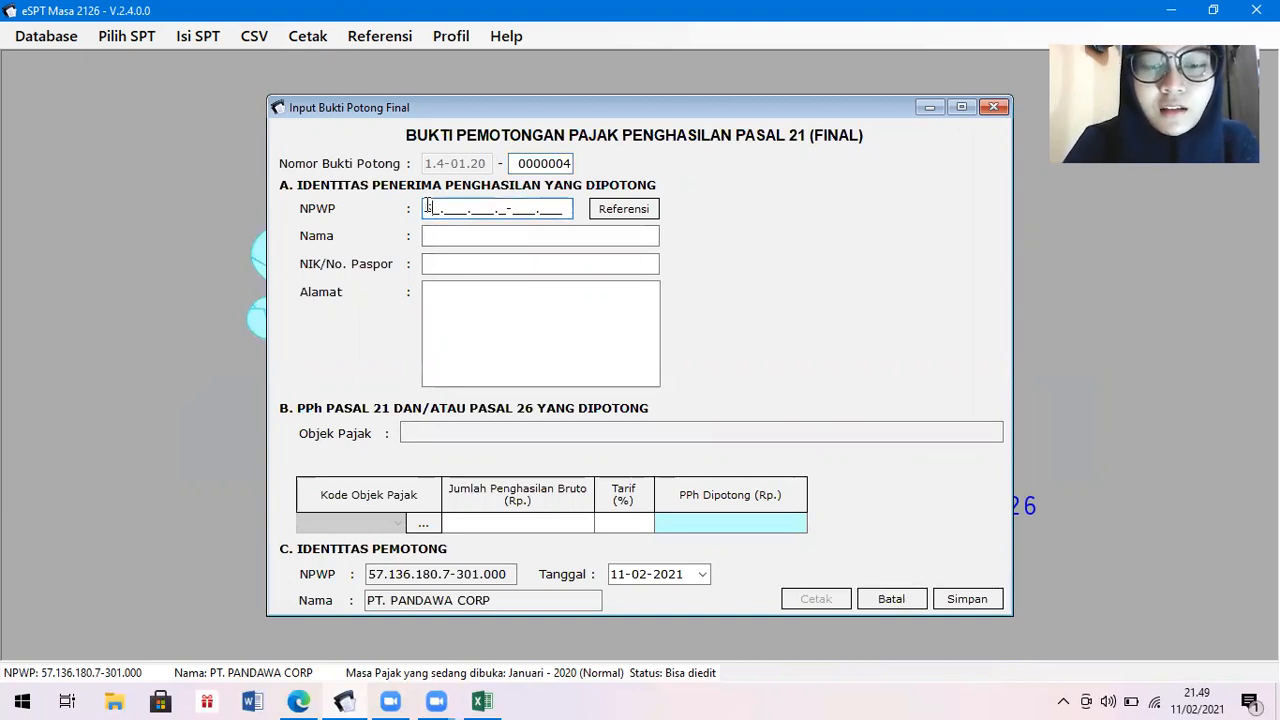
pyautogui.write('13')
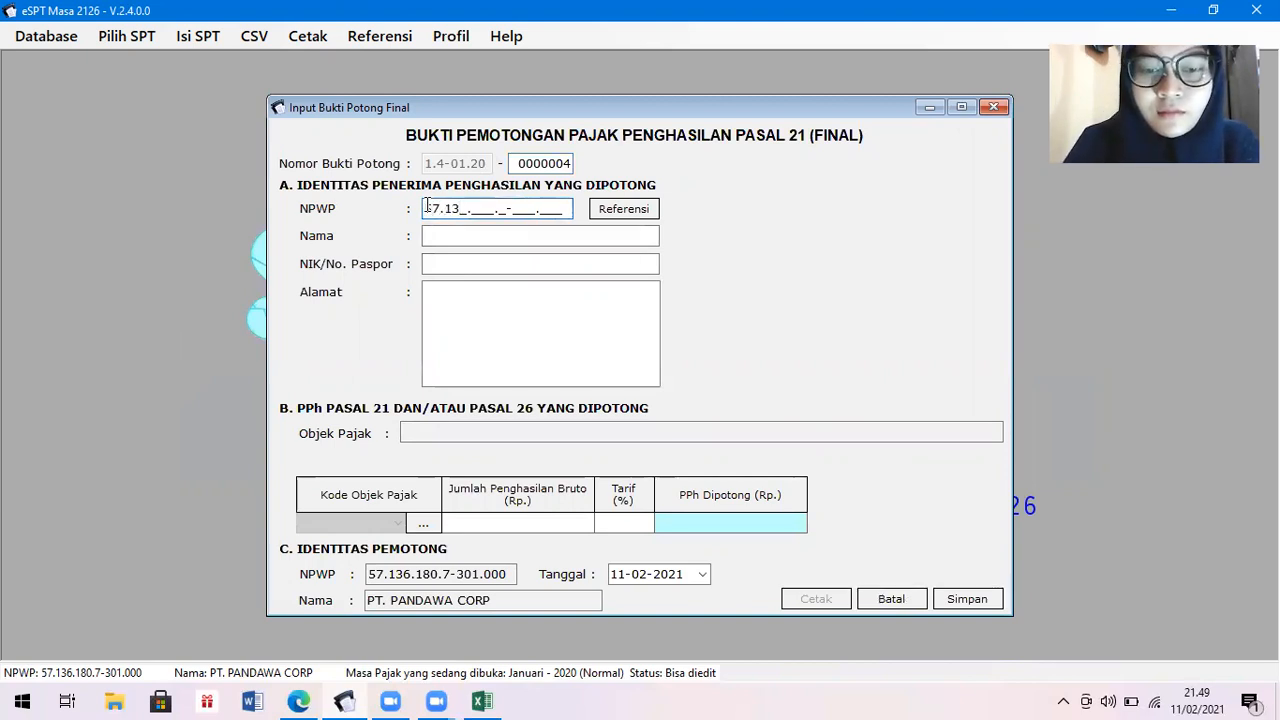
pyautogui.write('6.180.')
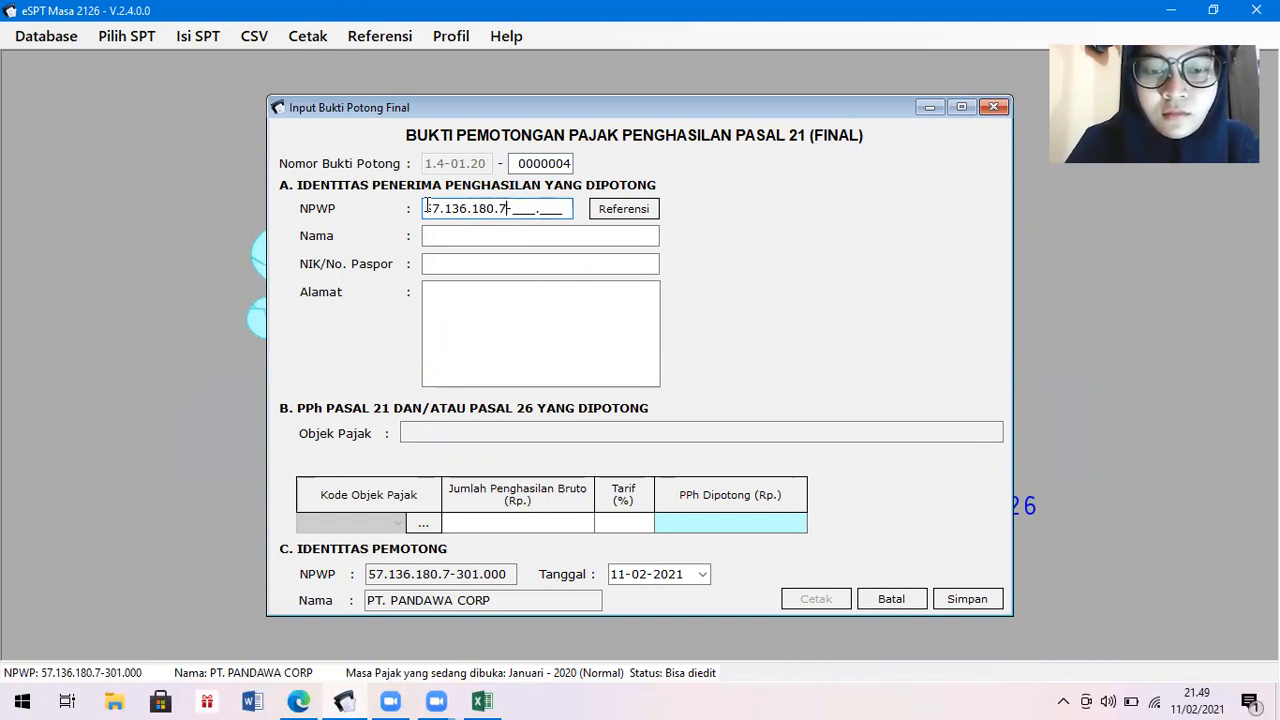
pyautogui.write('7-31')
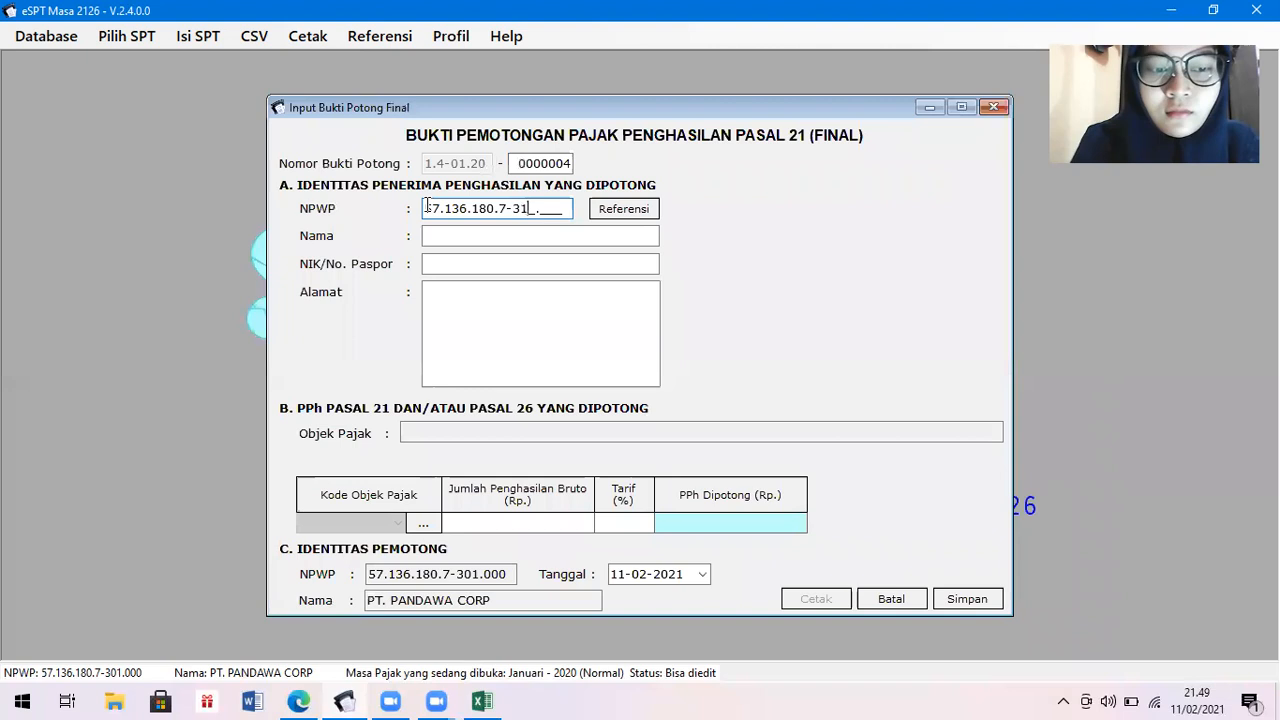
pyautogui.write('4.00')
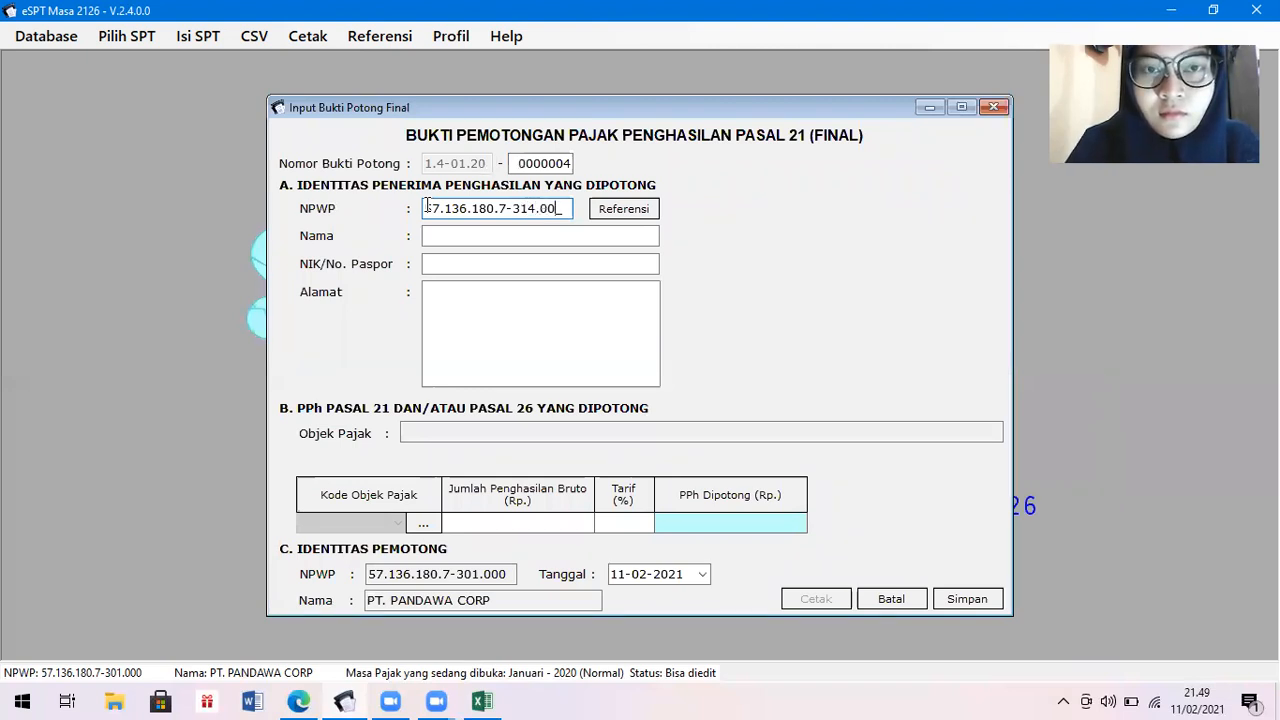
pyautogui.press('Tab')
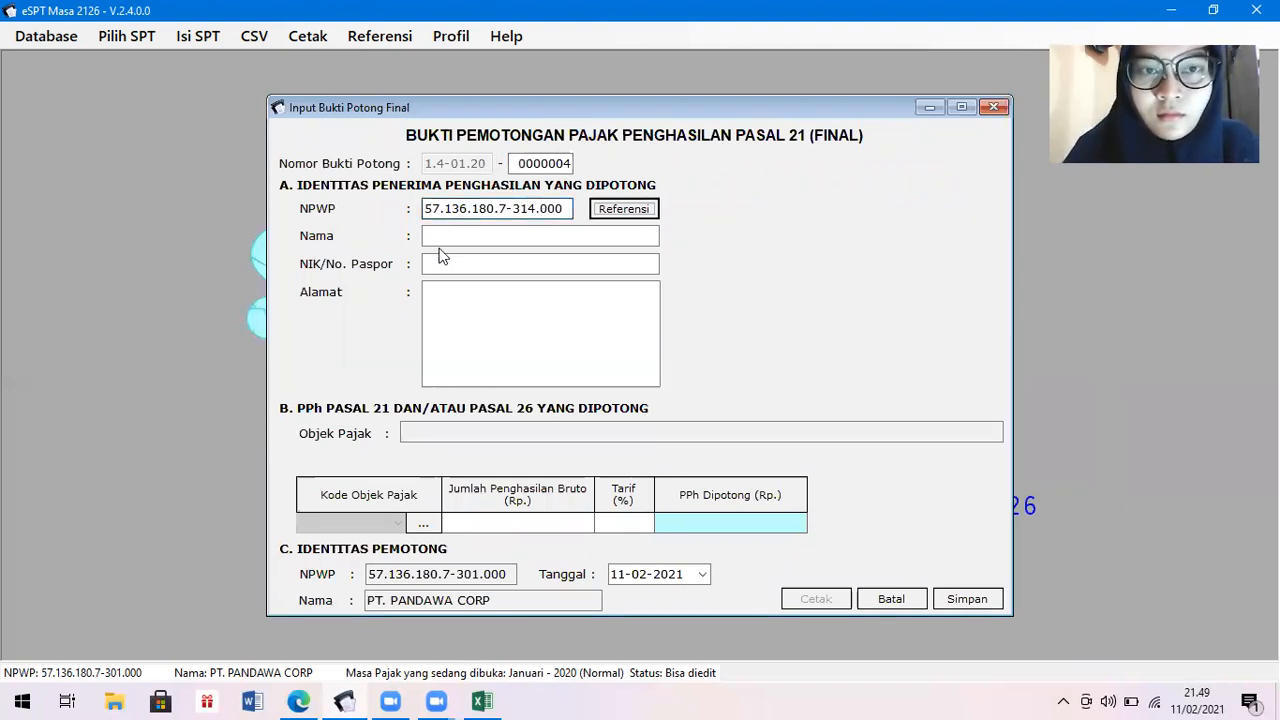
pyautogui.click(482, 701)
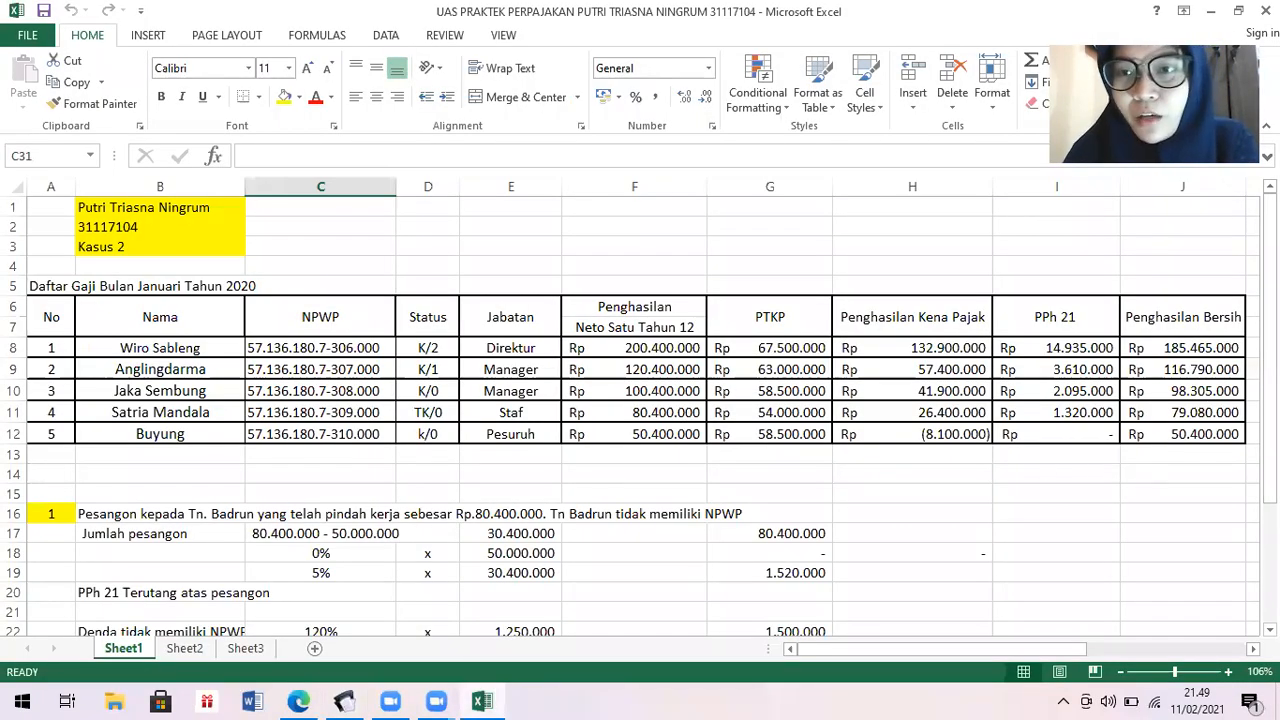
# Recheck the 2,000,000 four-day wage case in the PDF and salary sheet, then return to the slip.
pyautogui.scroll(-1, 1270, 350)
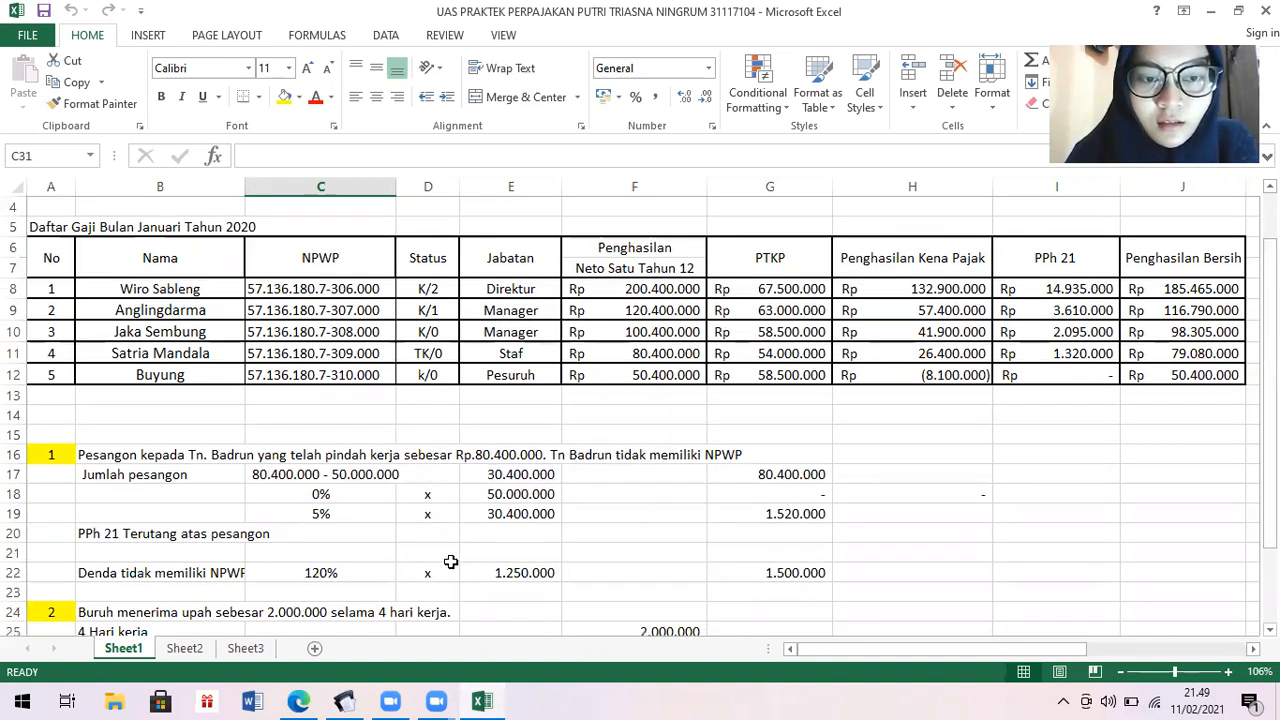
pyautogui.click(300, 701)
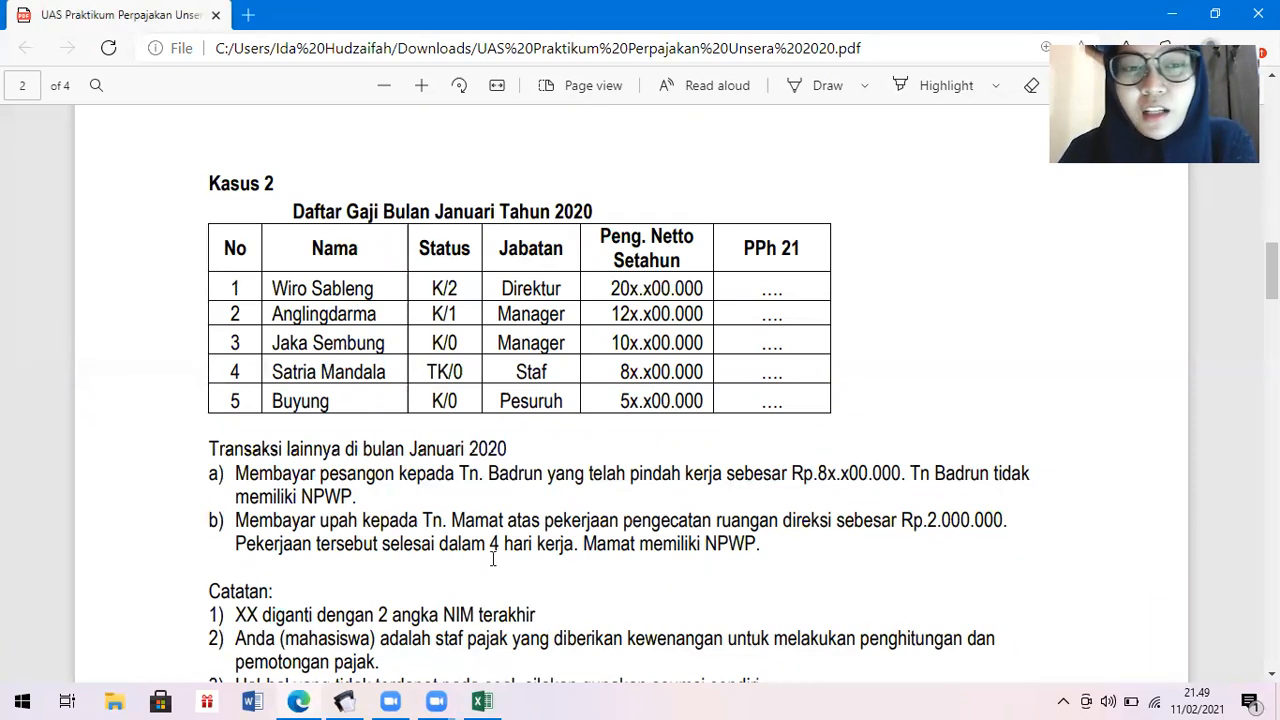
pyautogui.click(483, 701)
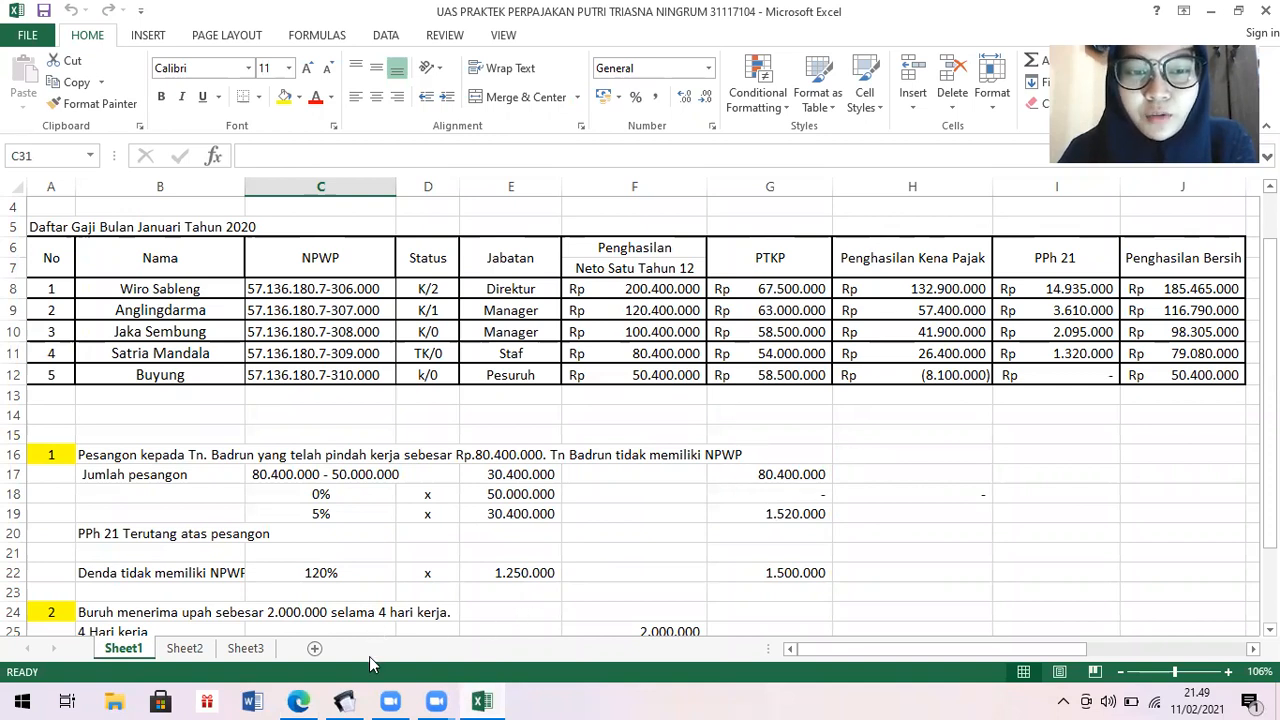
pyautogui.click(346, 701)
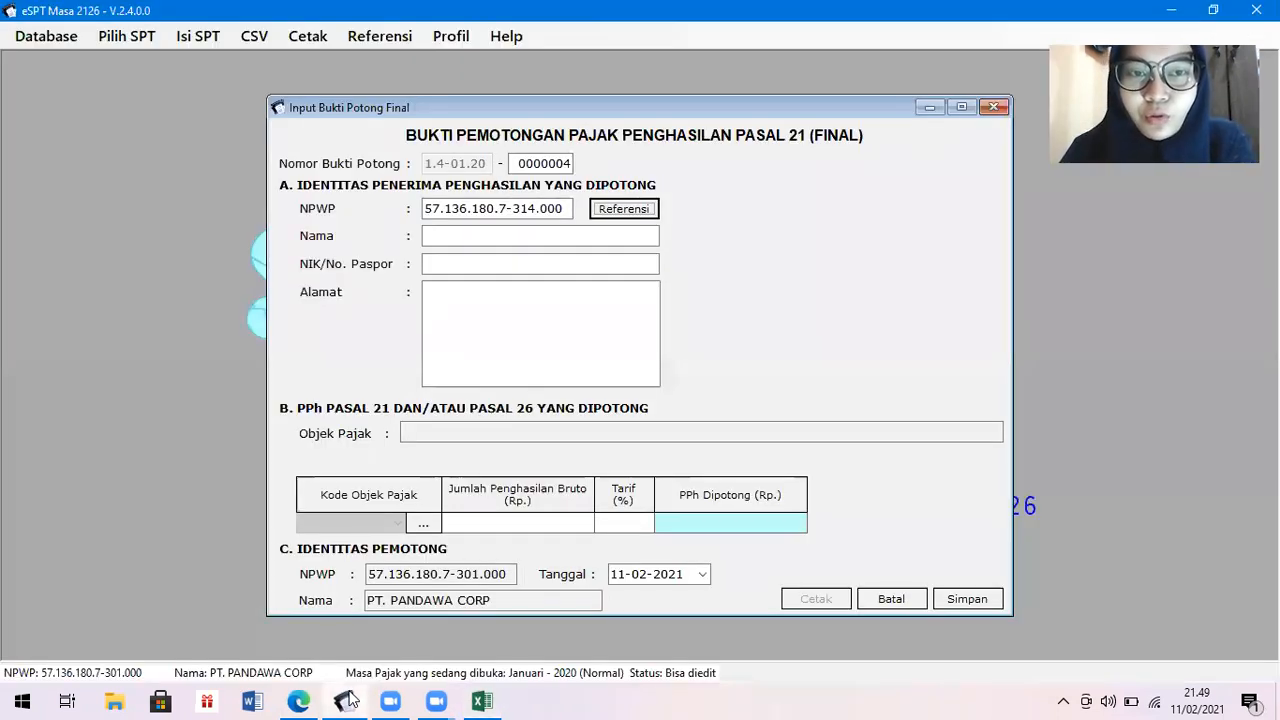
# Enter the recipient's name, NIK and address on final slip 0000004 and open the Kode Objek Pajak list.
pyautogui.click(553, 233)
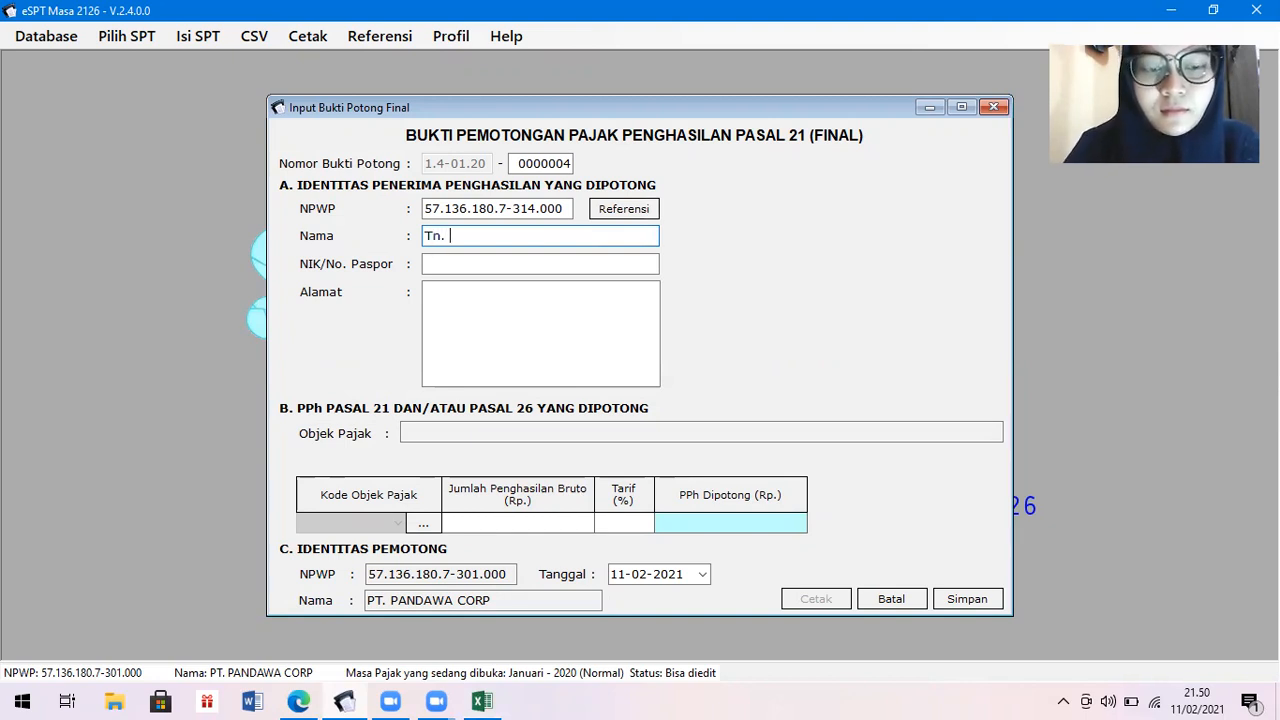
pyautogui.write('Tn. Badrun')
pyautogui.press('Tab')
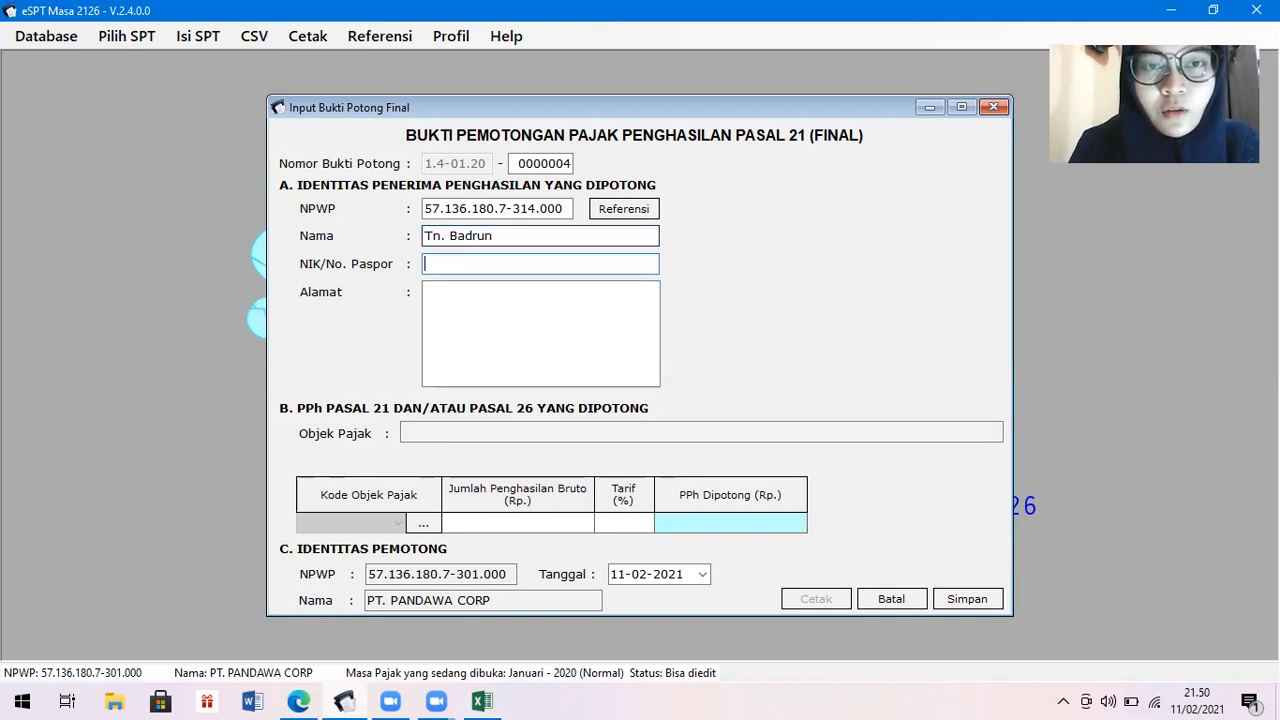
pyautogui.write('7890000')
pyautogui.click(572, 295)
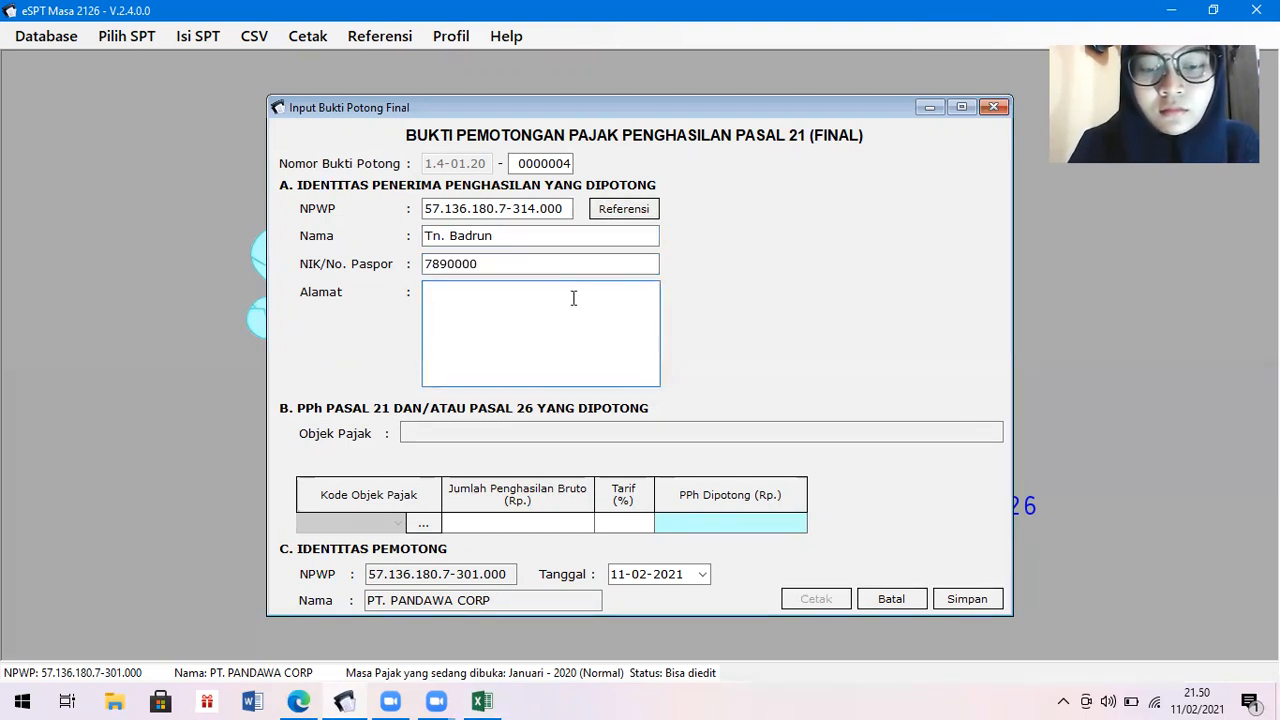
pyautogui.write('K')
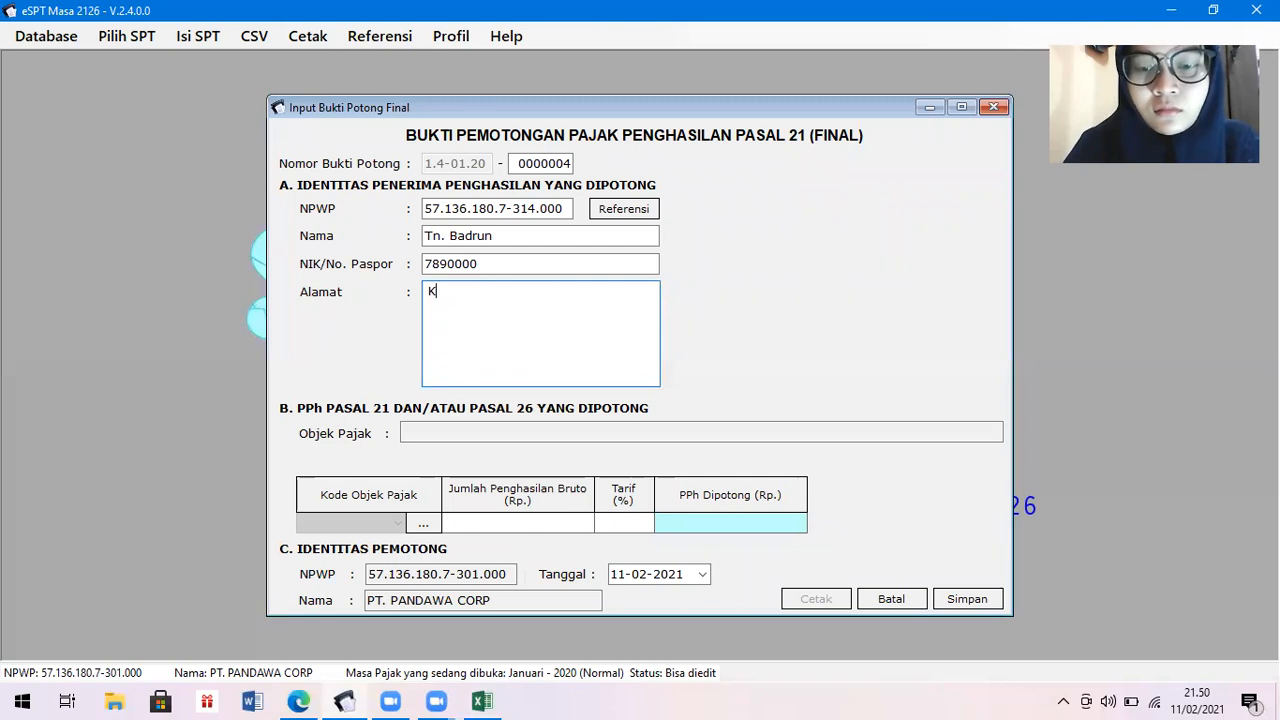
pyautogui.write('omplek Citr')
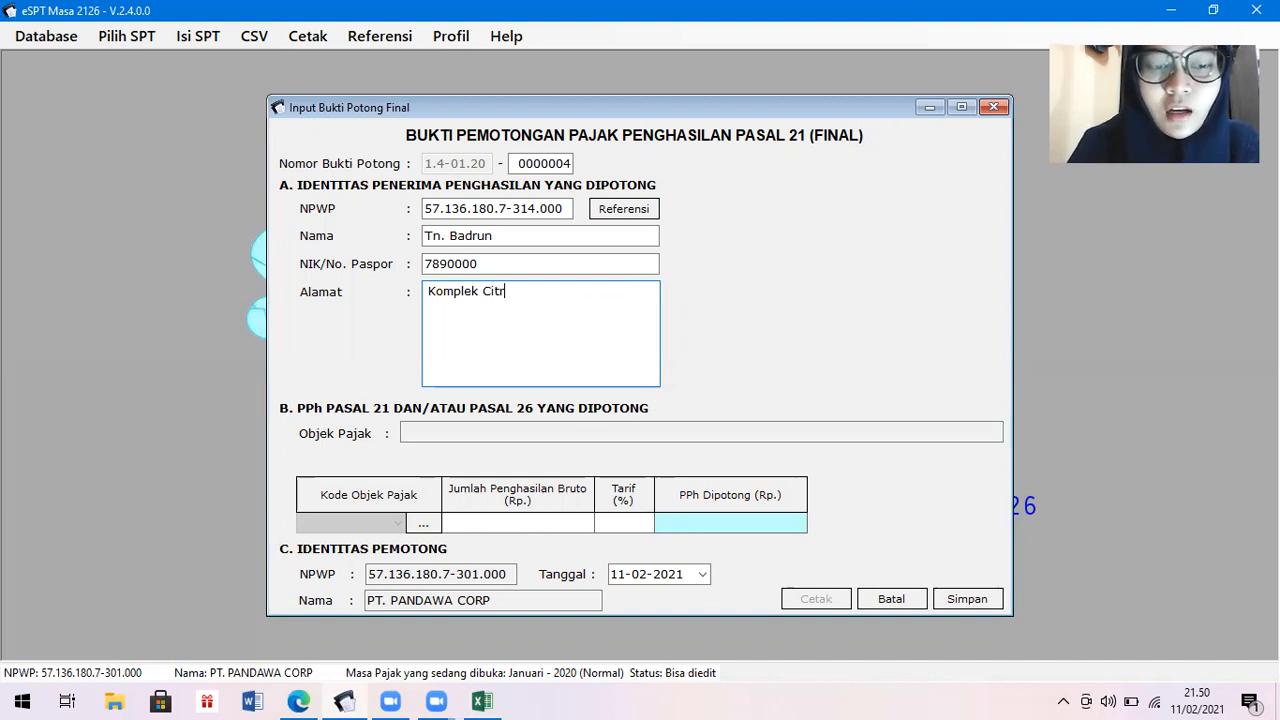
pyautogui.write('Raya')
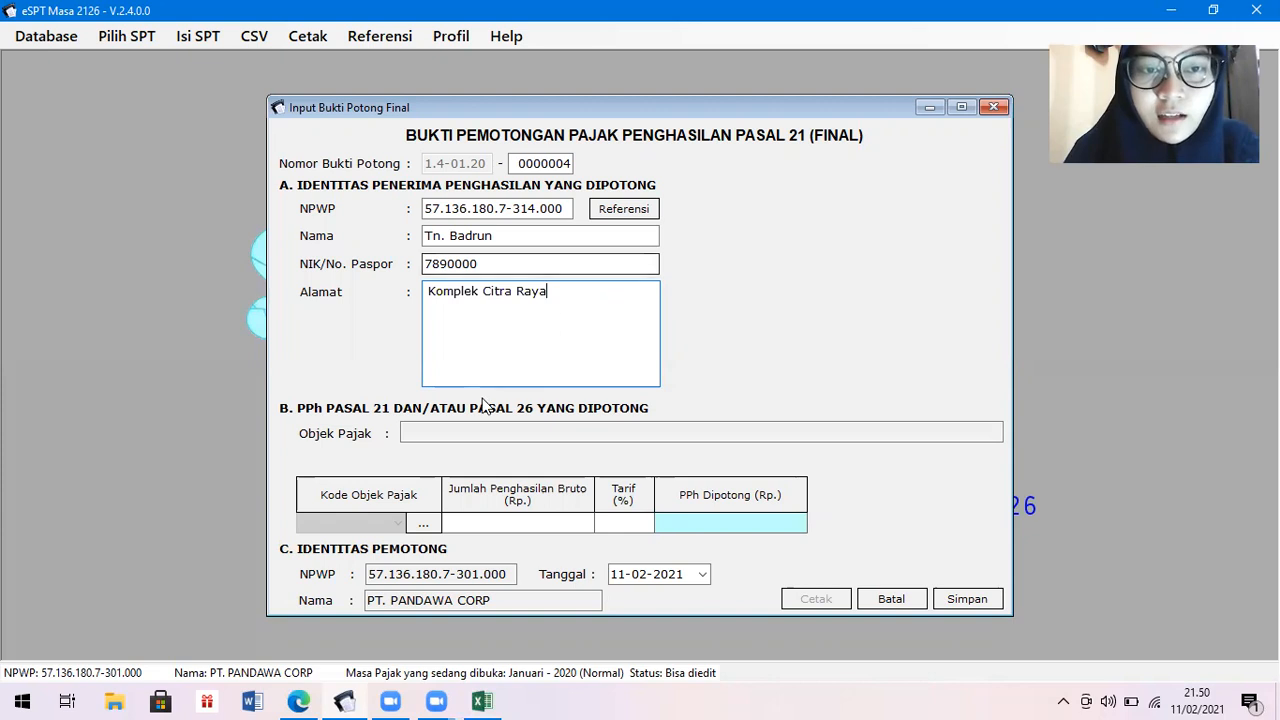
pyautogui.click(423, 523)
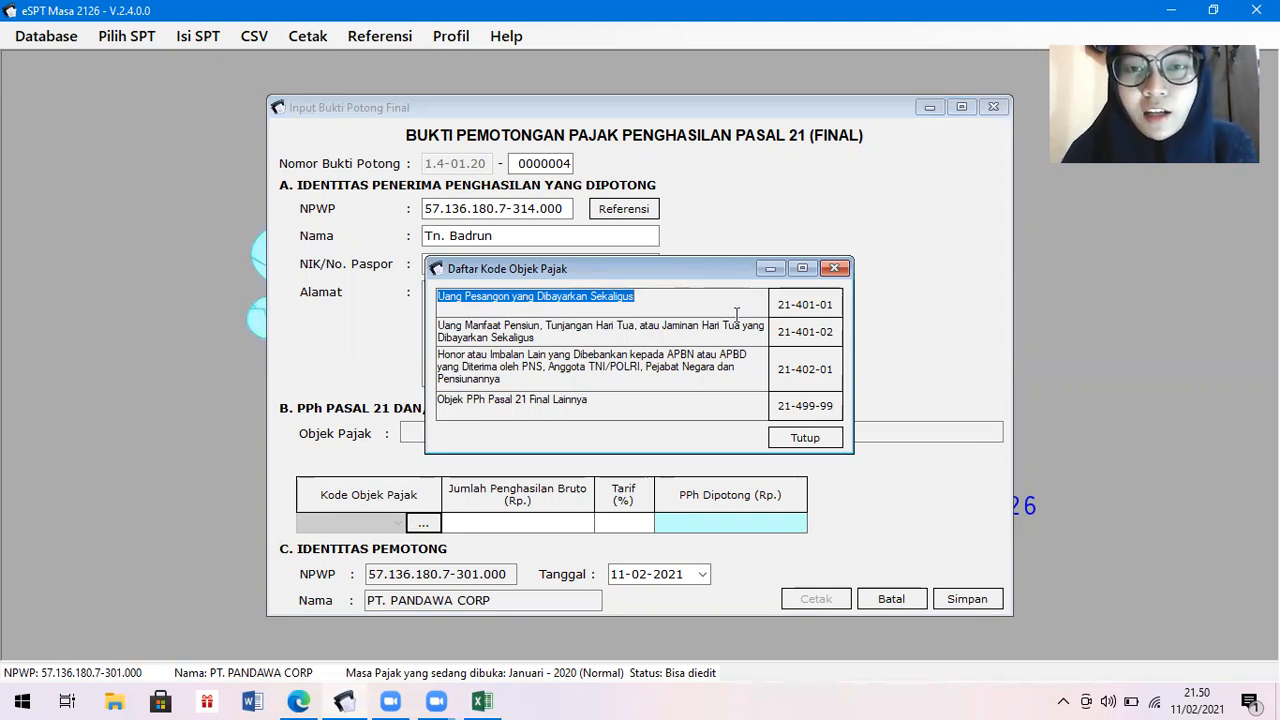
# Assign severance code 21-401-01 with gross income 80,400,000 so PPh 1,520,000 is calculated.
pyautogui.click(788, 315)
pyautogui.click(788, 315)
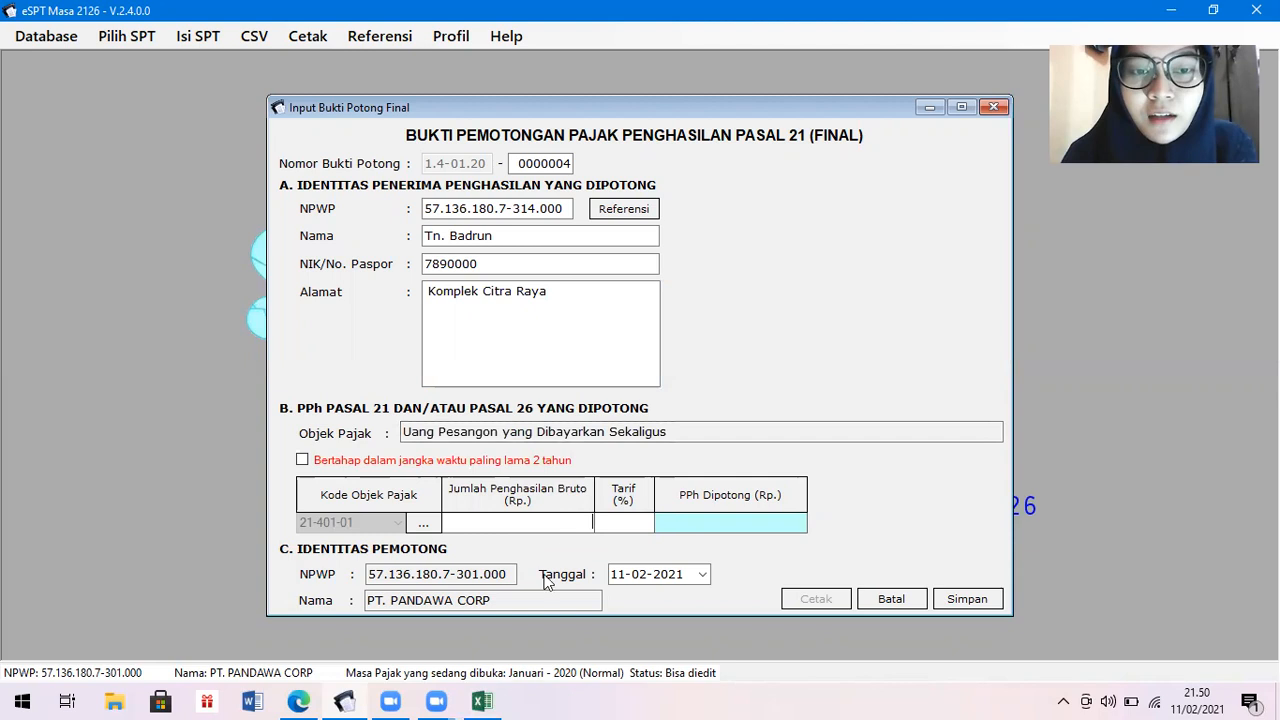
pyautogui.click(557, 516)
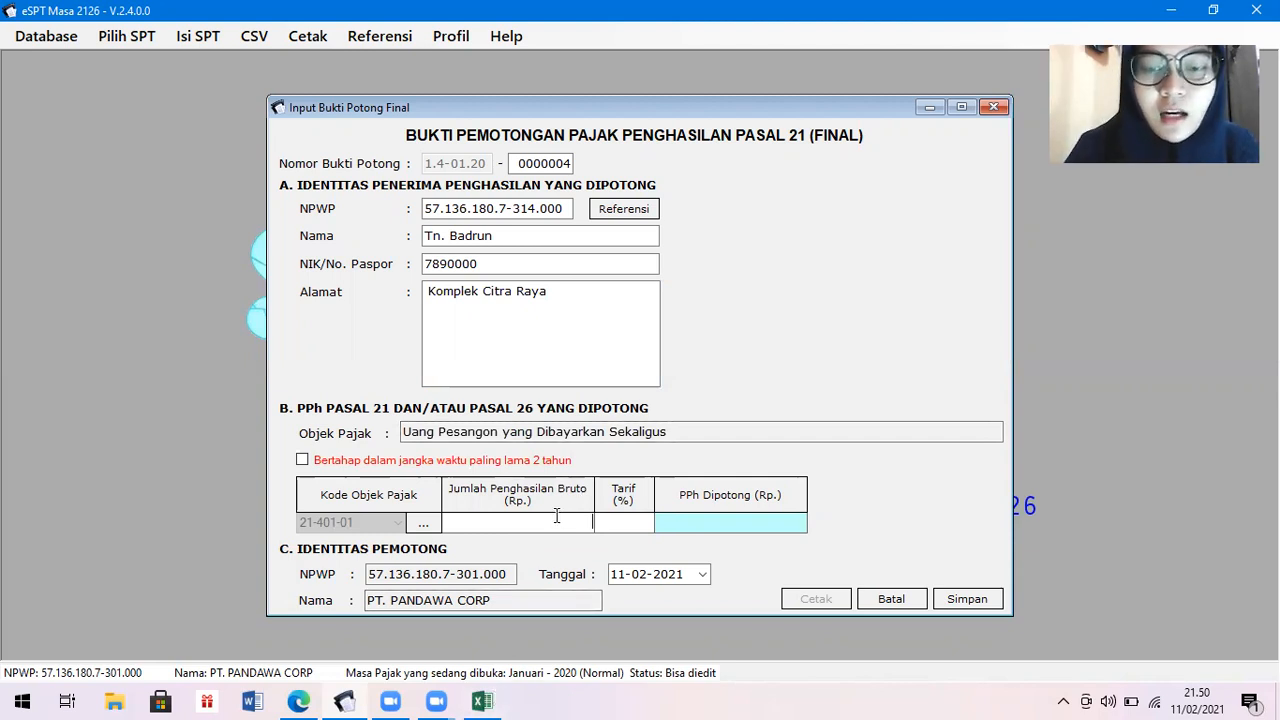
pyautogui.write('80400')
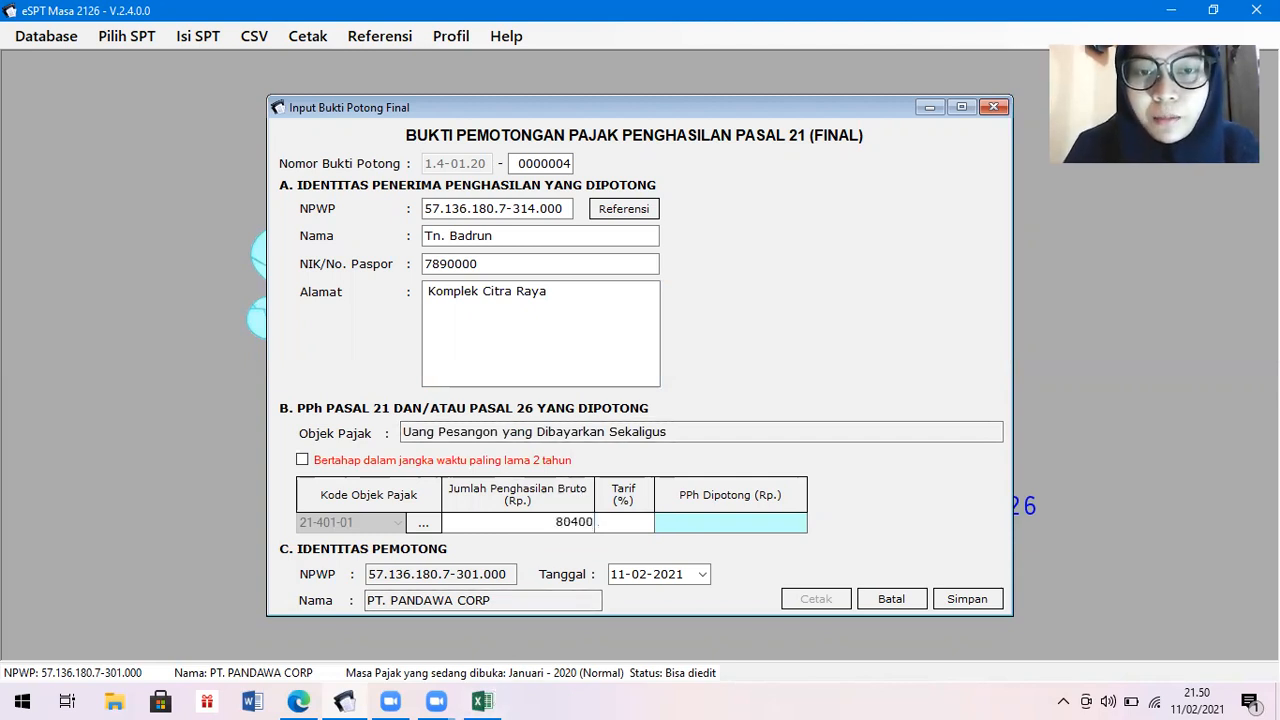
pyautogui.write('000')
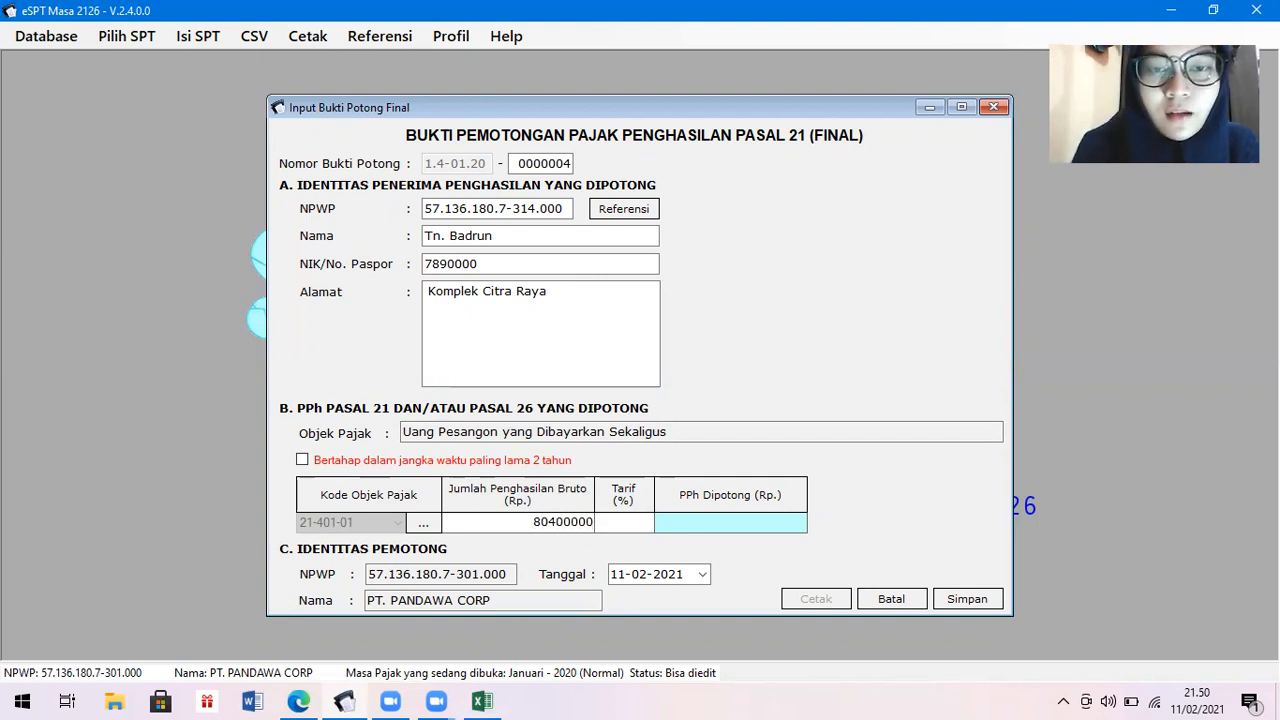
pyautogui.click(624, 521)
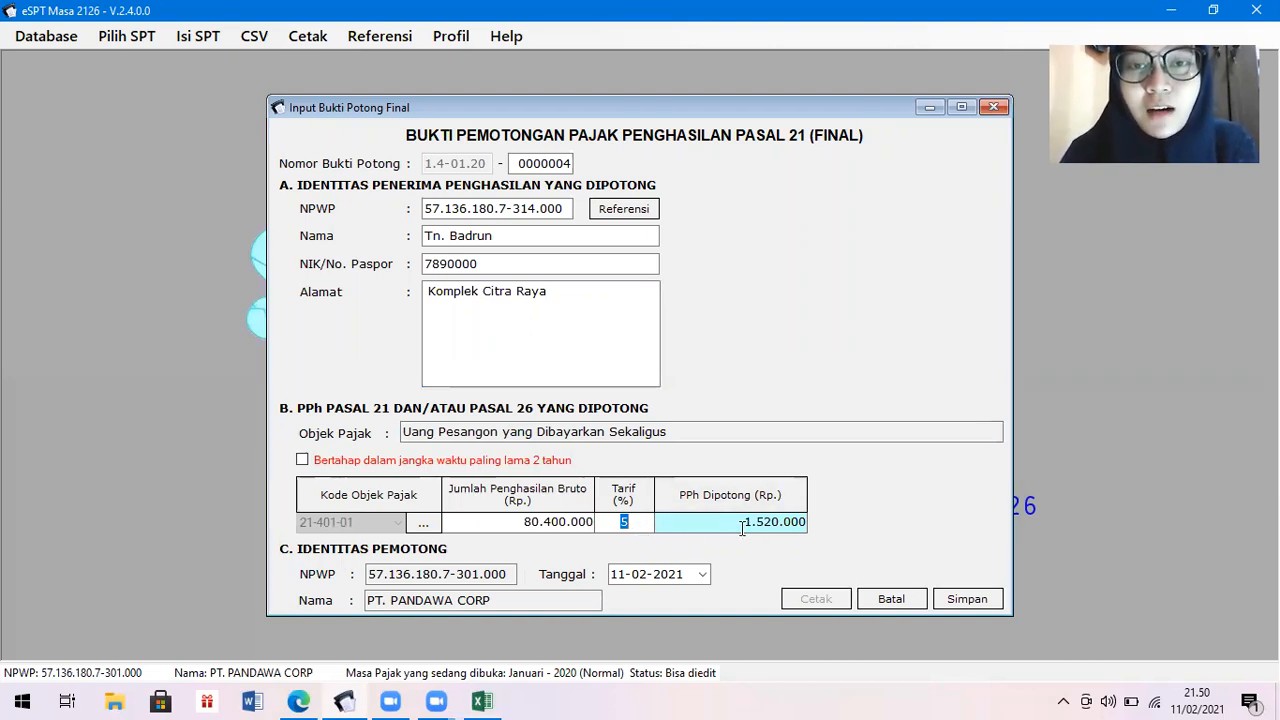
# Set the slip date to 31-01-2020 through the calendar and save the slip.
pyautogui.click(664, 578)
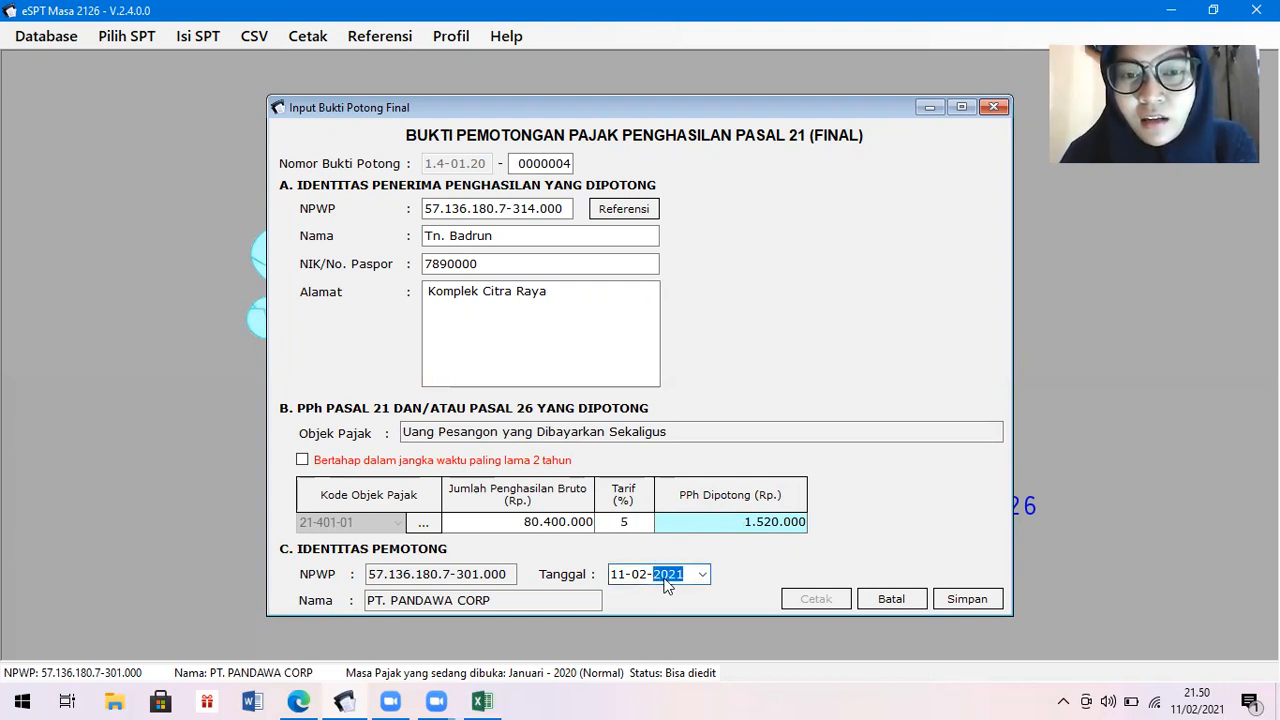
pyautogui.click(703, 576)
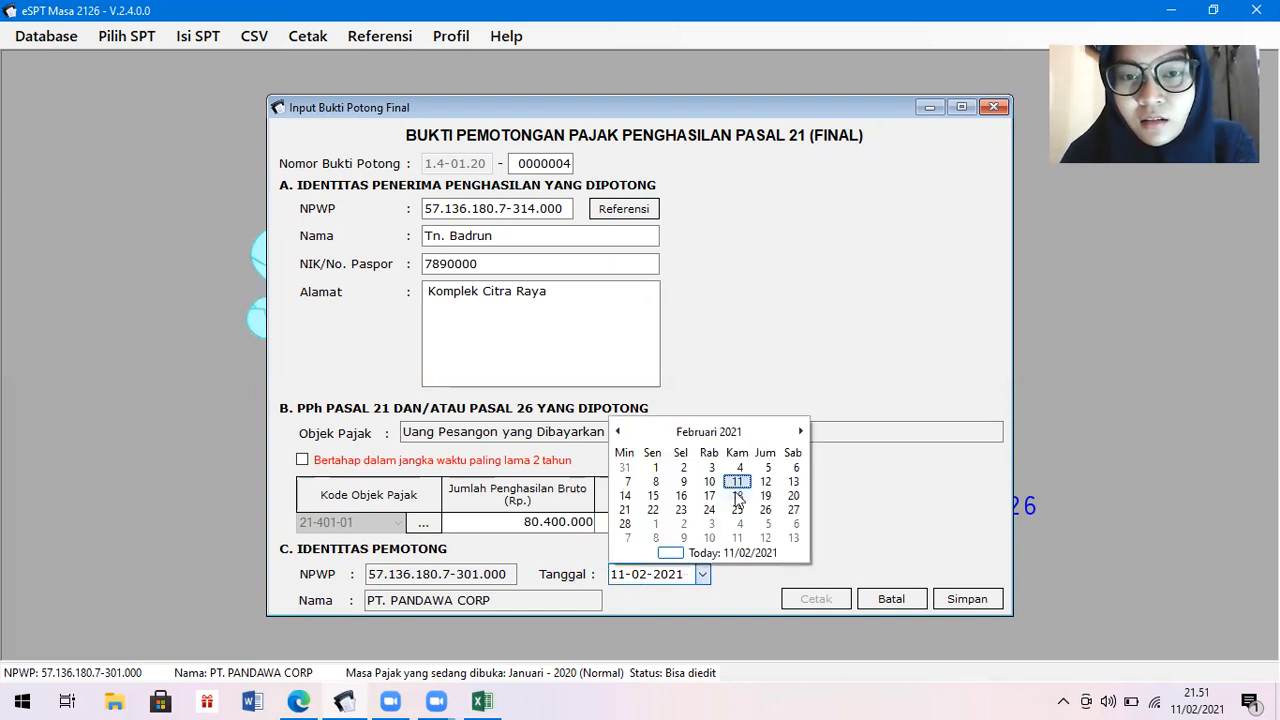
pyautogui.click(713, 432)
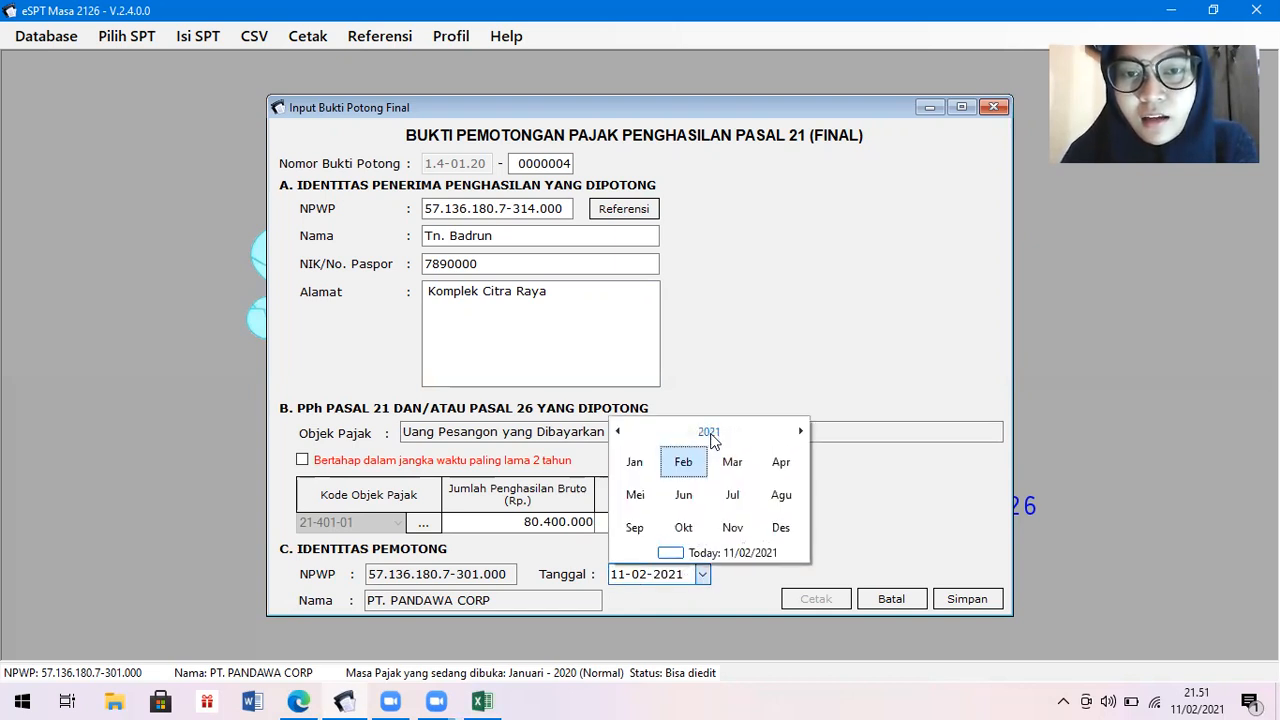
pyautogui.click(709, 433)
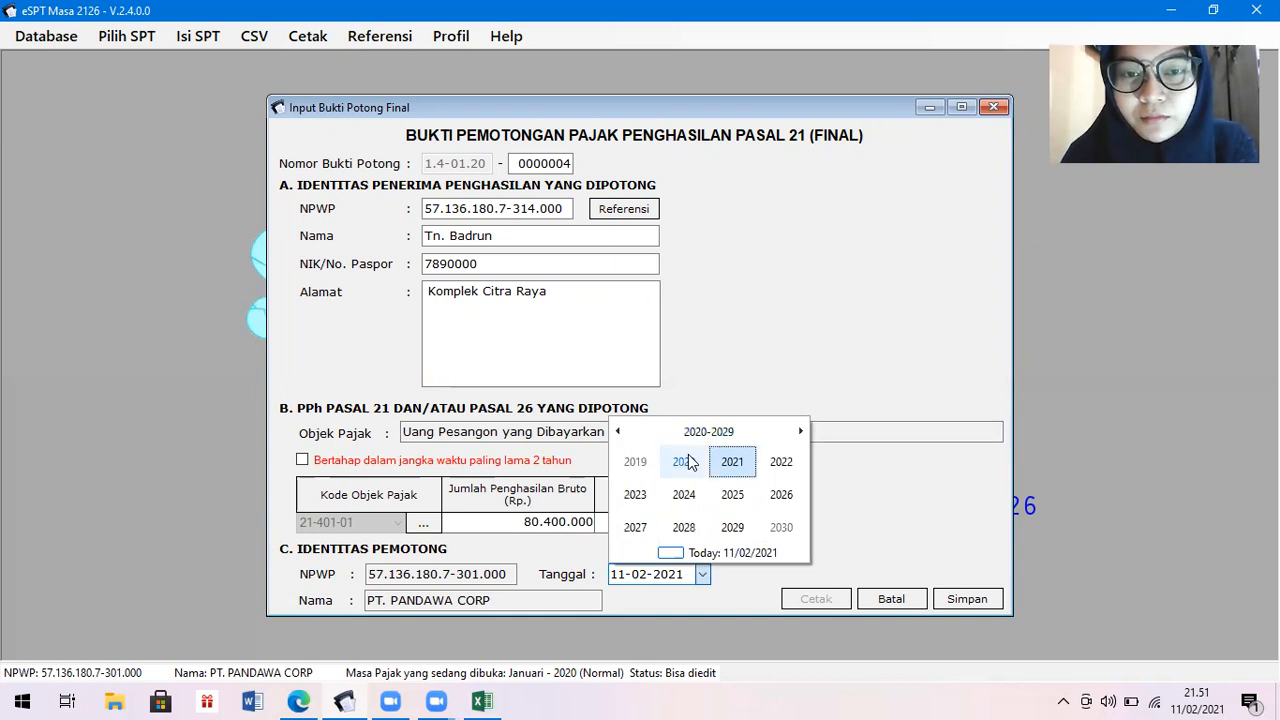
pyautogui.click(684, 463)
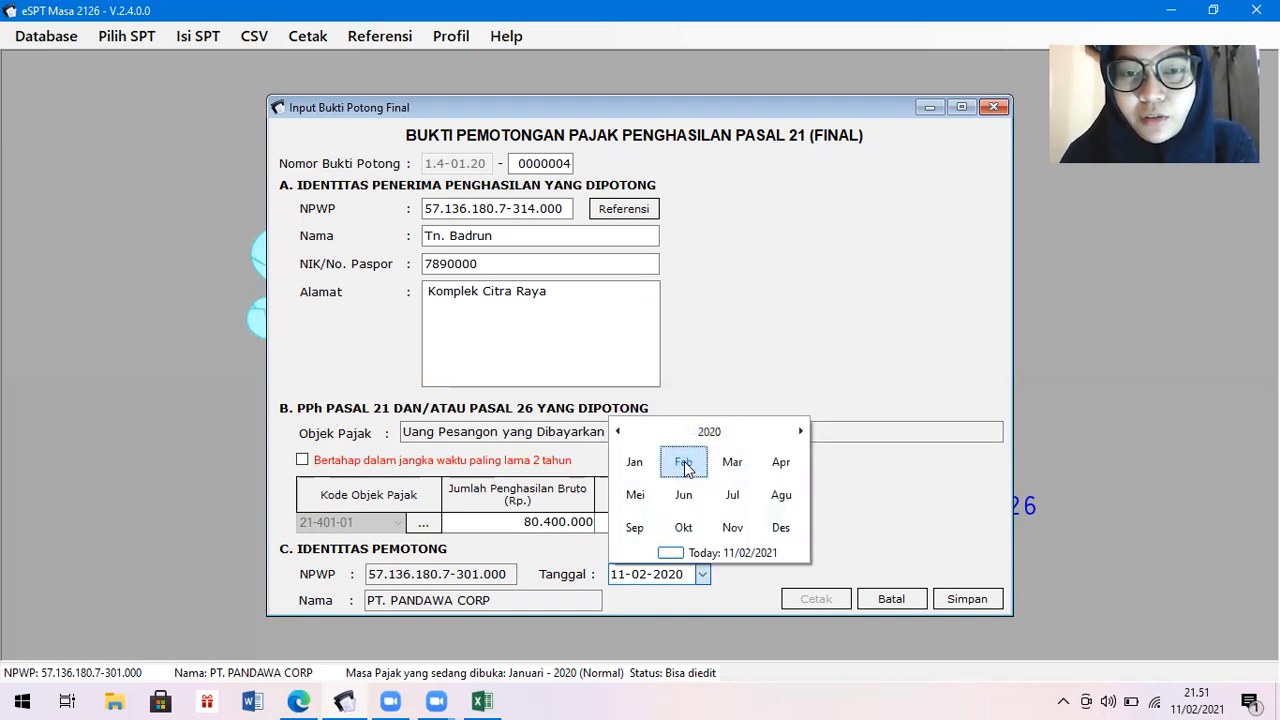
pyautogui.click(640, 463)
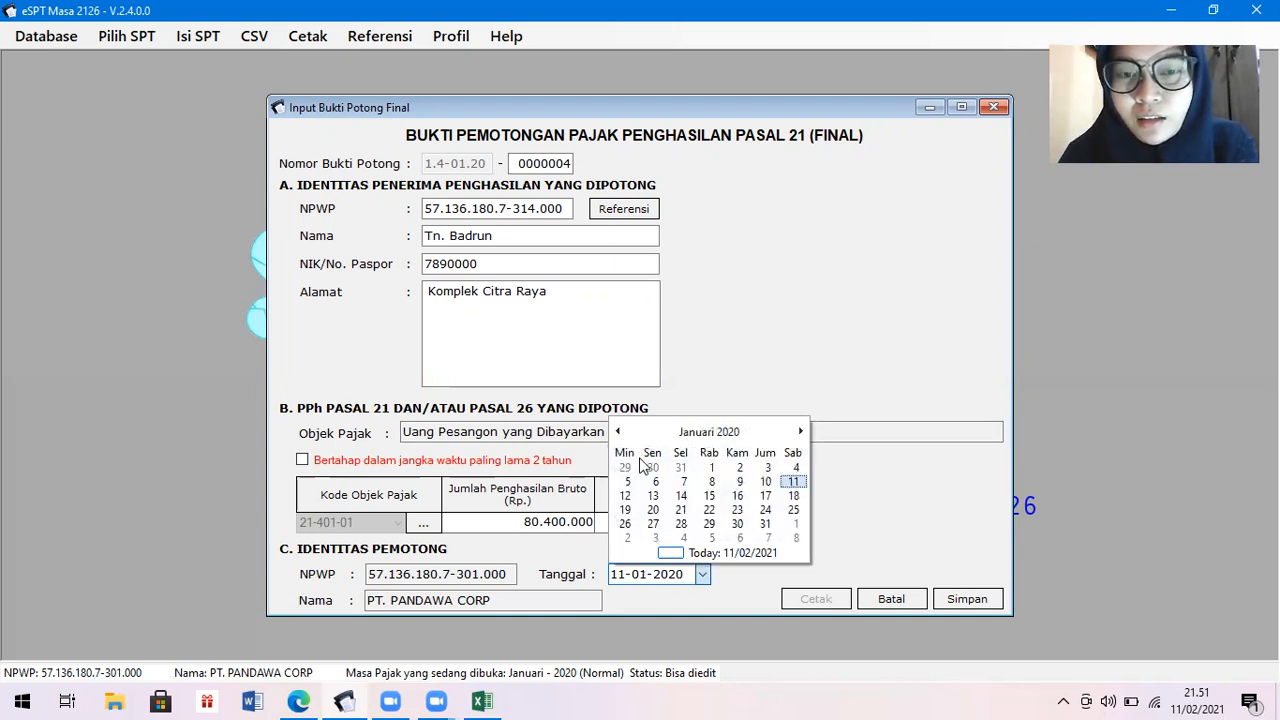
pyautogui.click(765, 524)
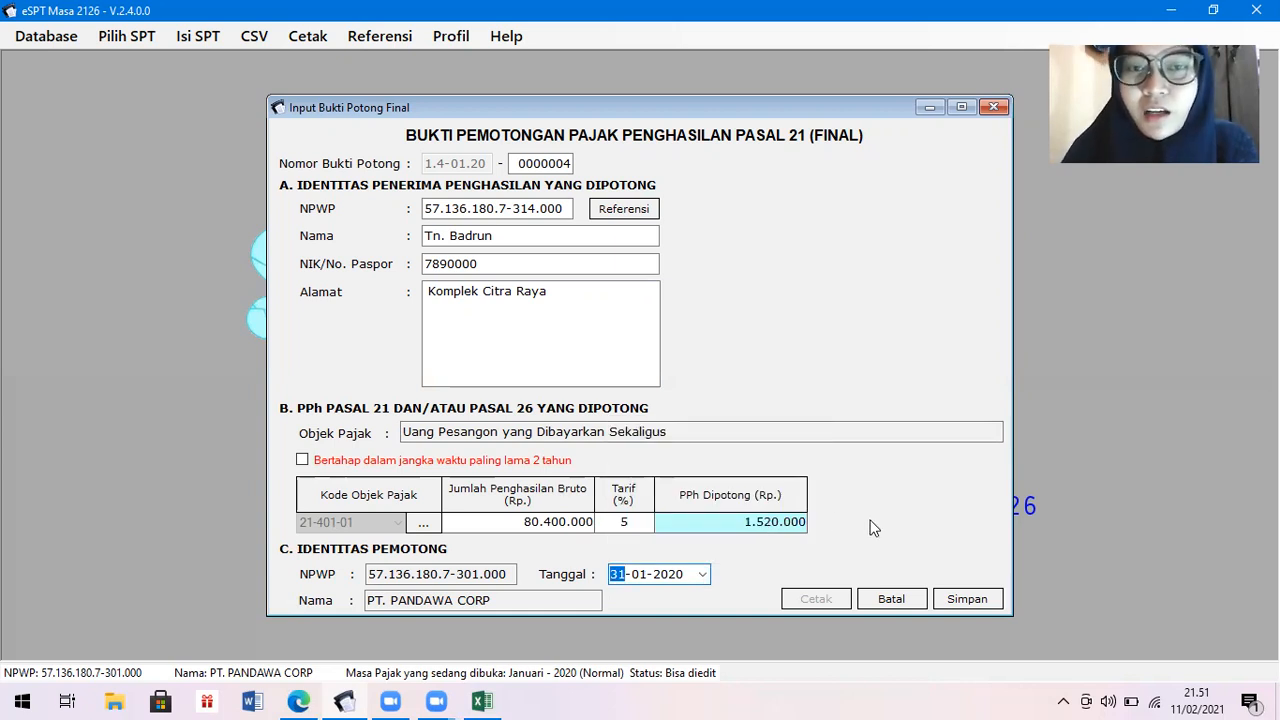
pyautogui.click(962, 598)
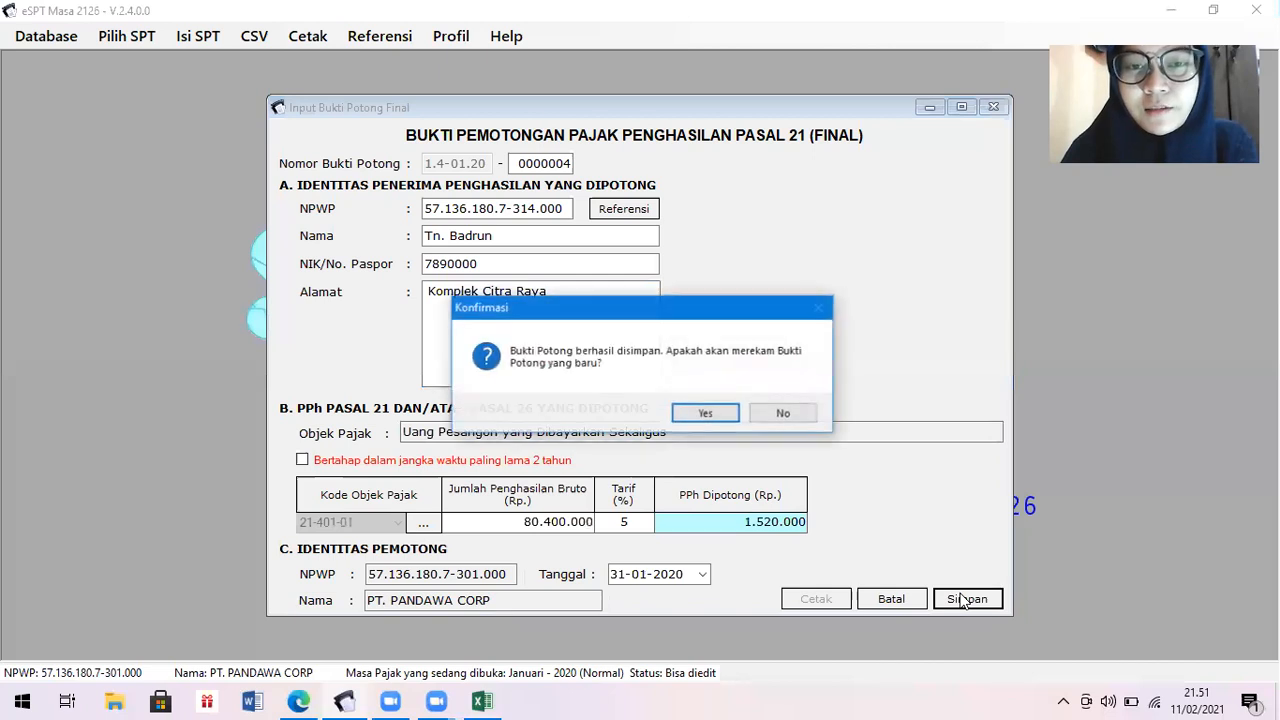
# Decline another new slip and close the final withholding slip list.
pyautogui.click(797, 419)
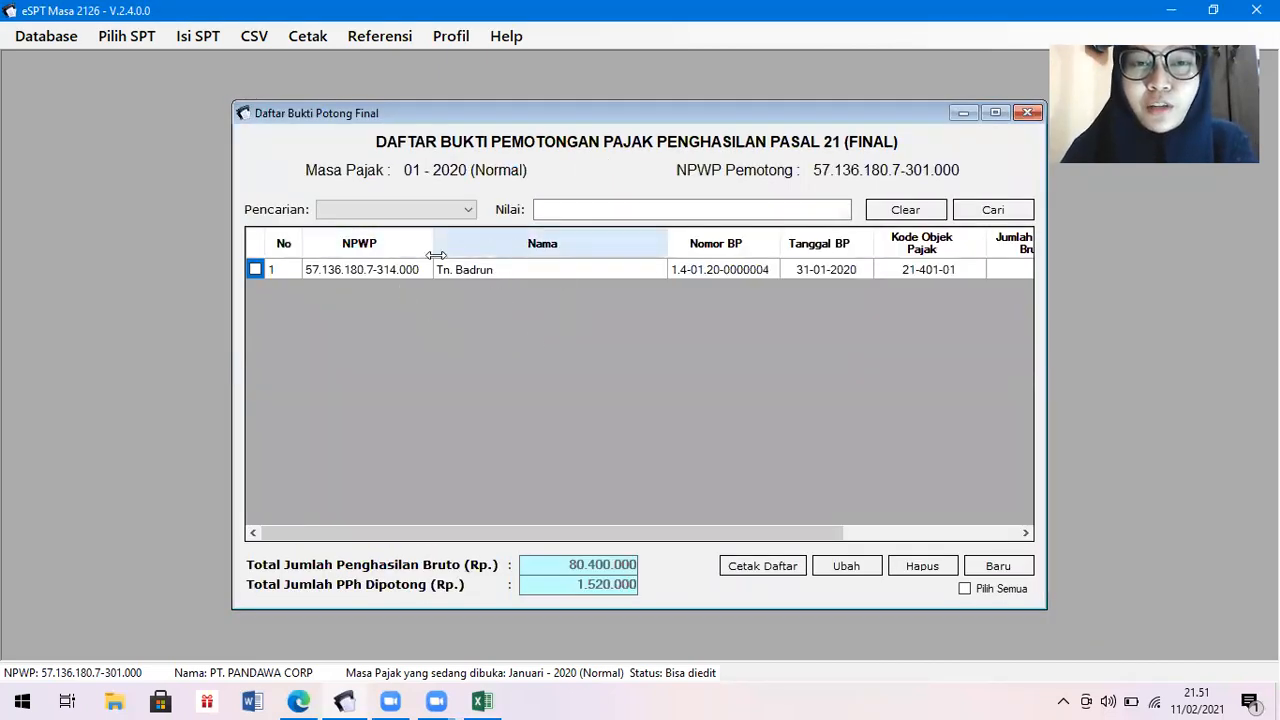
pyautogui.moveTo(818, 538); pyautogui.dragTo(1040, 519)
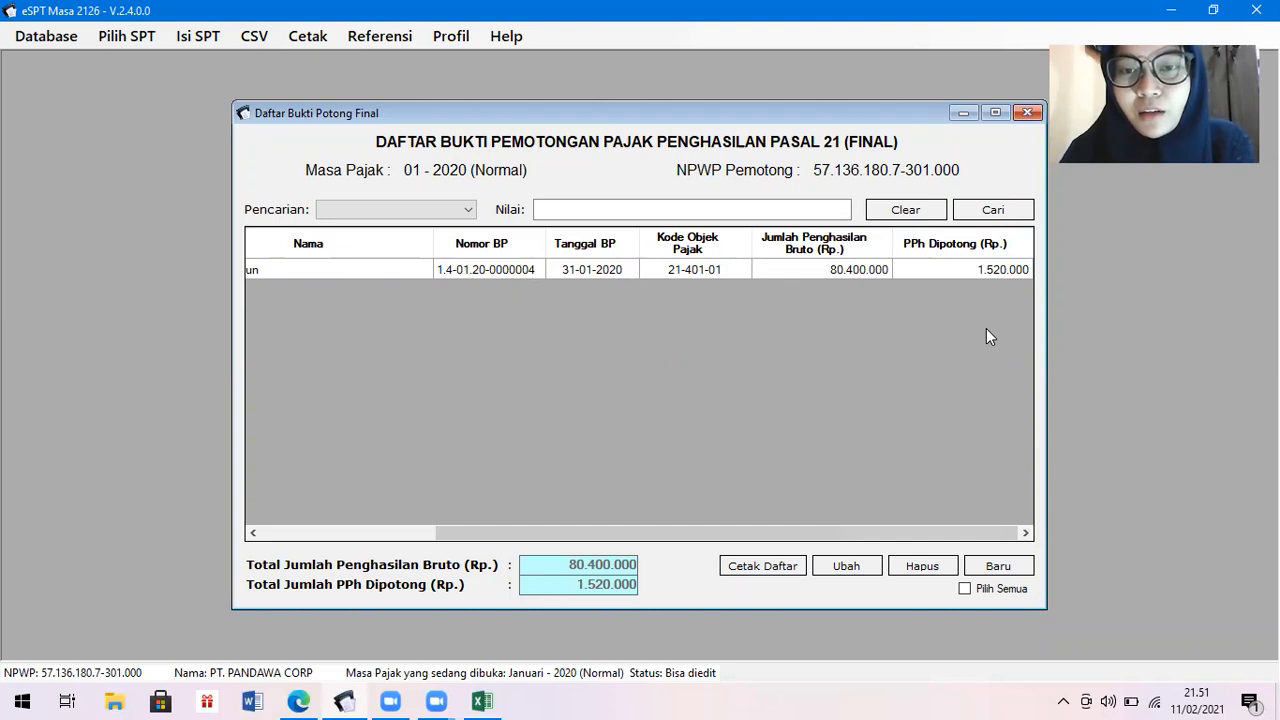
pyautogui.click(1027, 112)
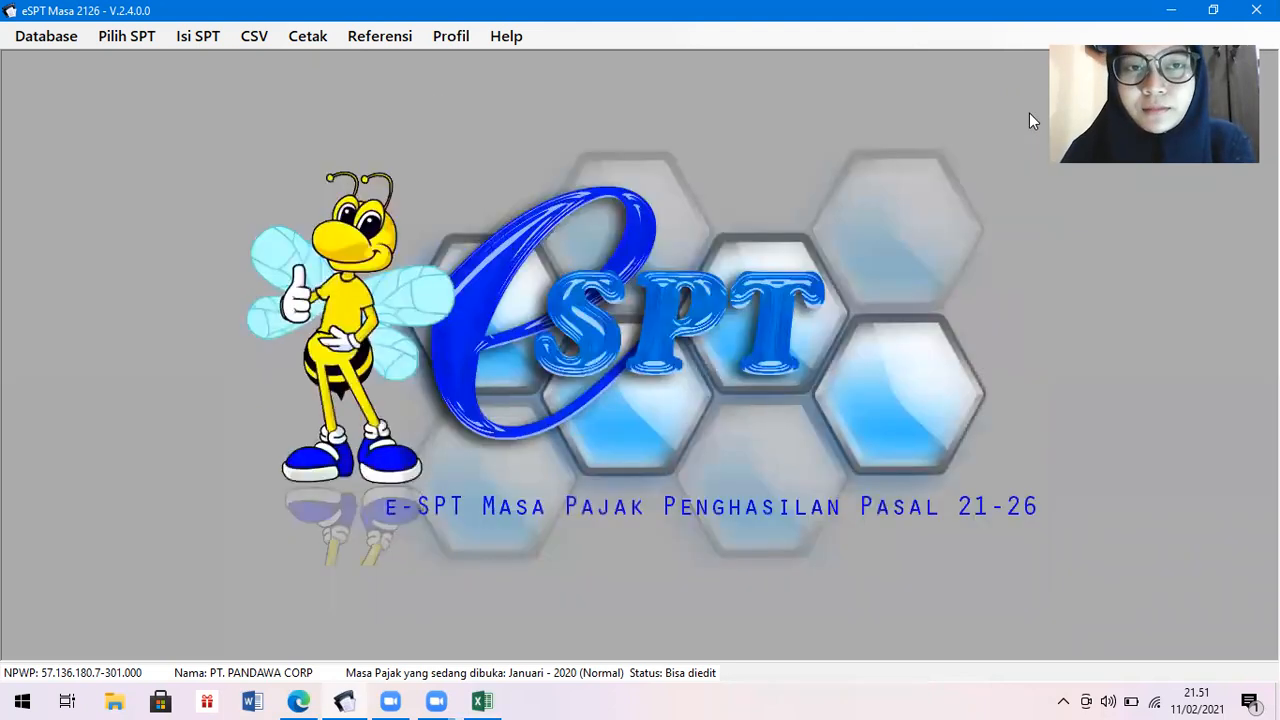
# Show the empty non-final (1721-II) slip list for Masa 01-2020, then switch to the browser.
pyautogui.click(198, 36)
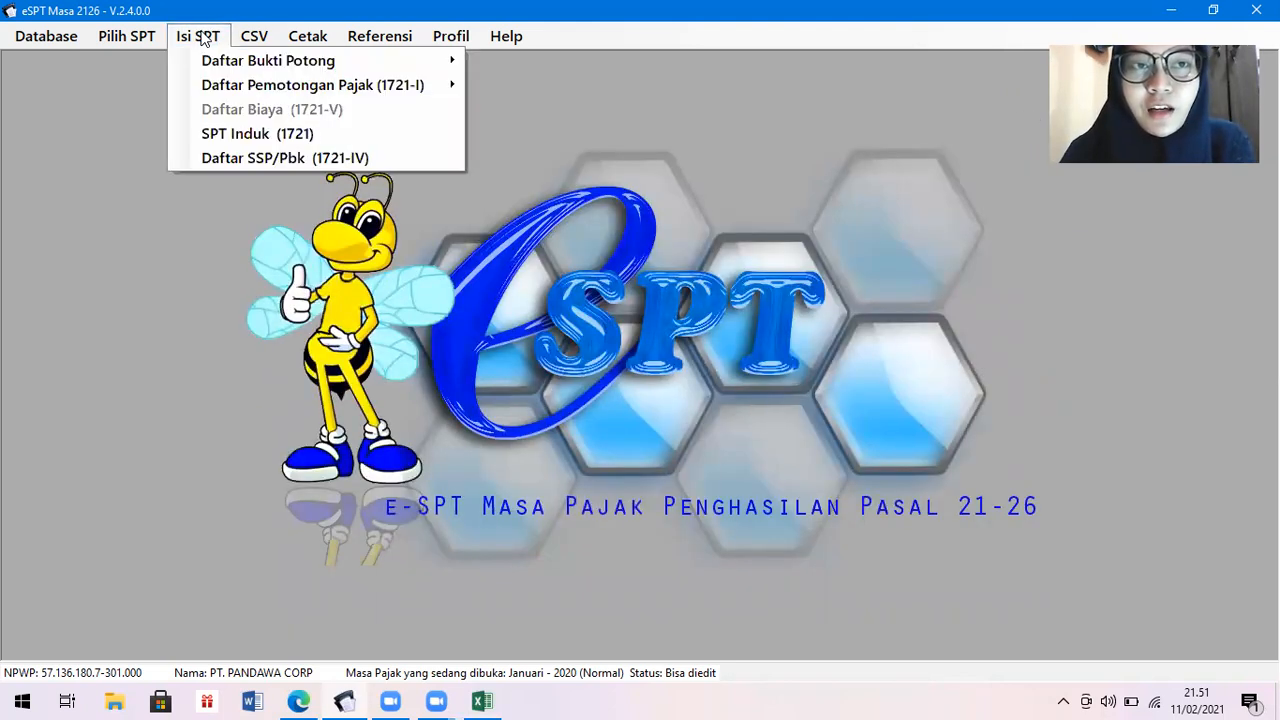
pyautogui.moveTo(214, 66)
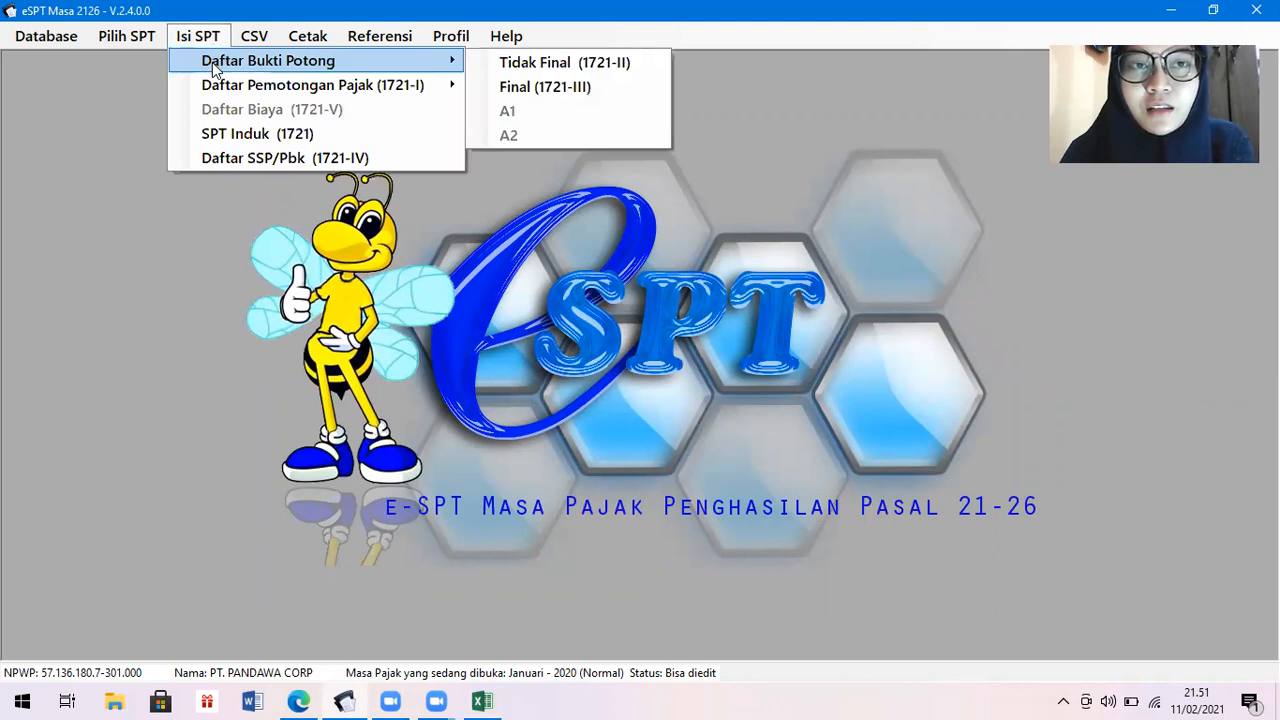
pyautogui.click(508, 62)
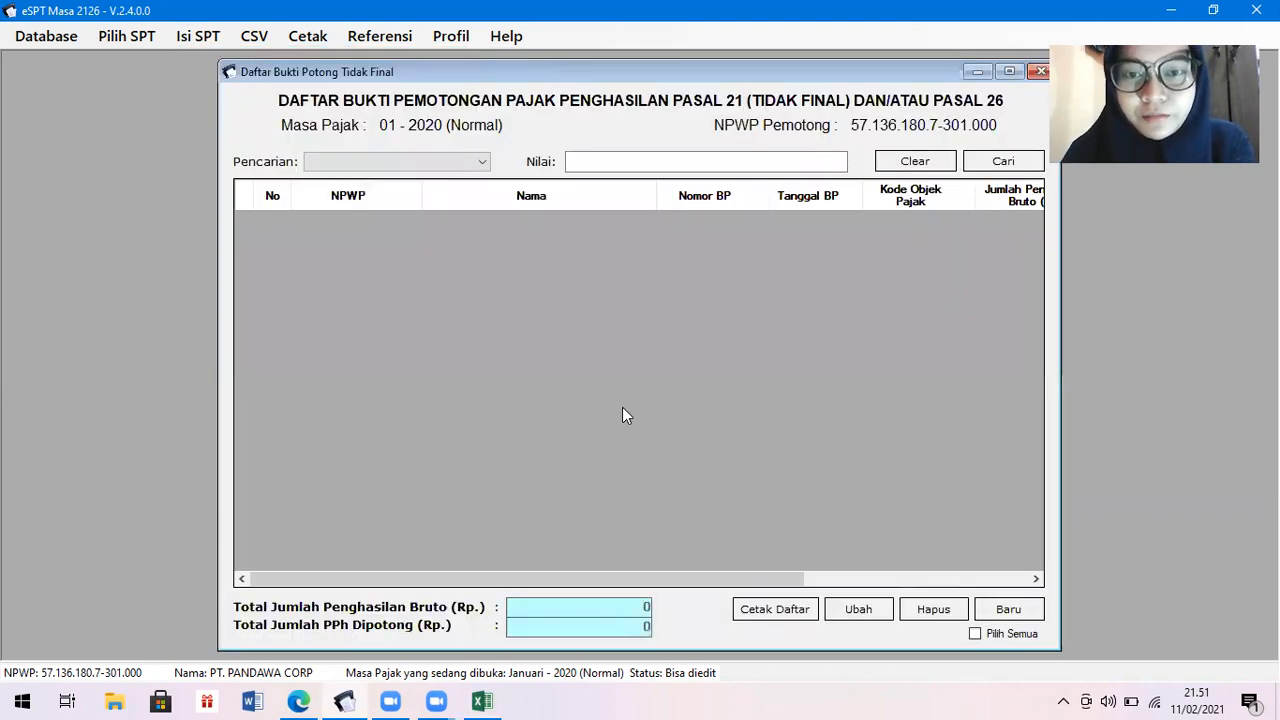
pyautogui.click(301, 700)
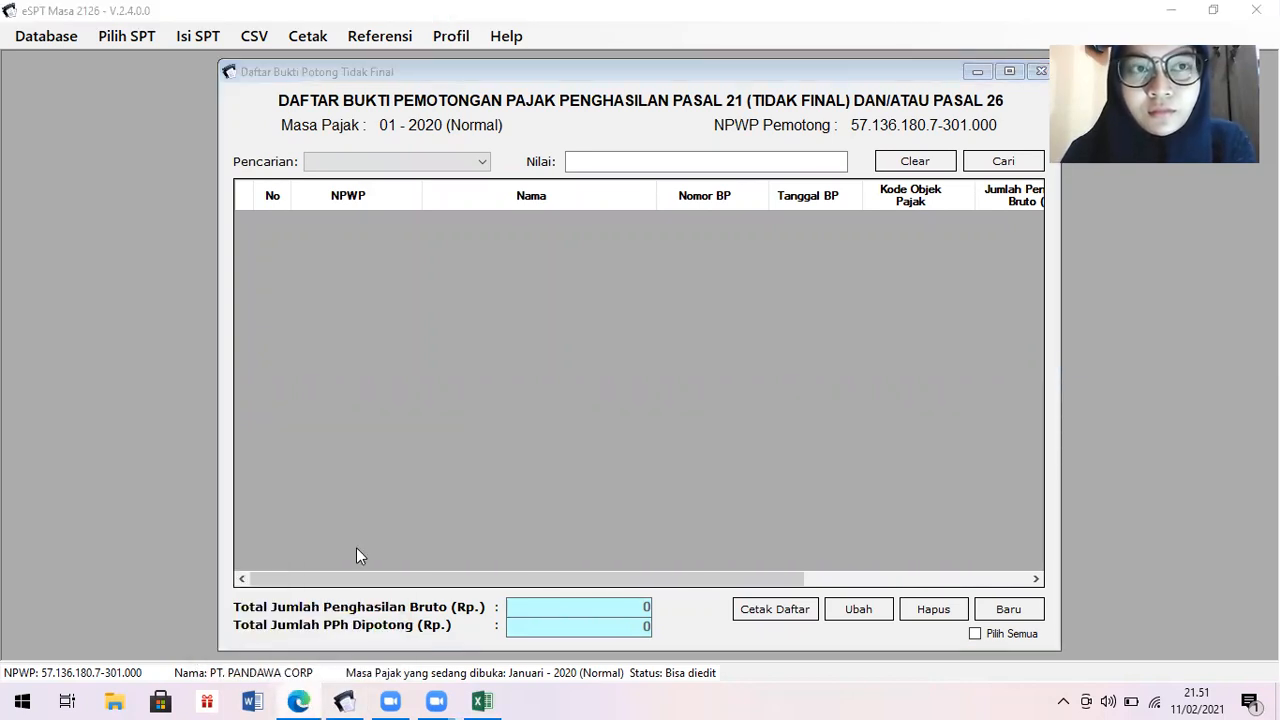
pyautogui.moveTo(297, 698)
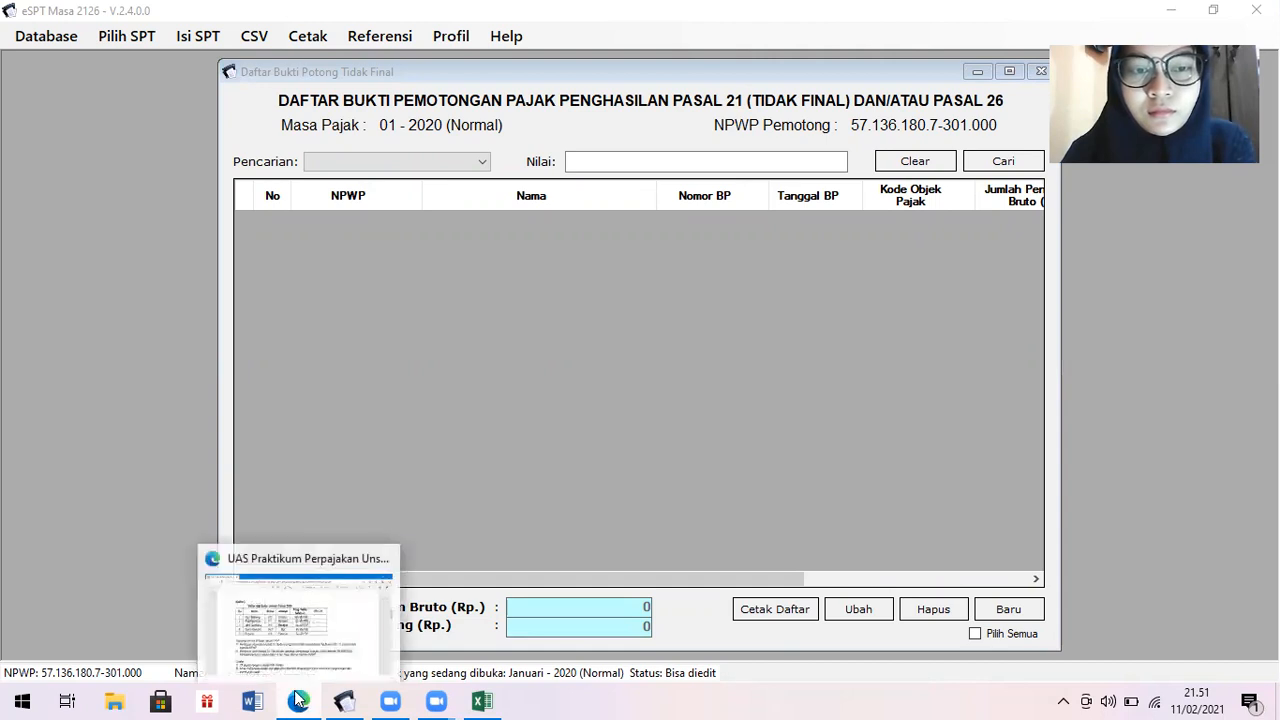
pyautogui.click(306, 632)
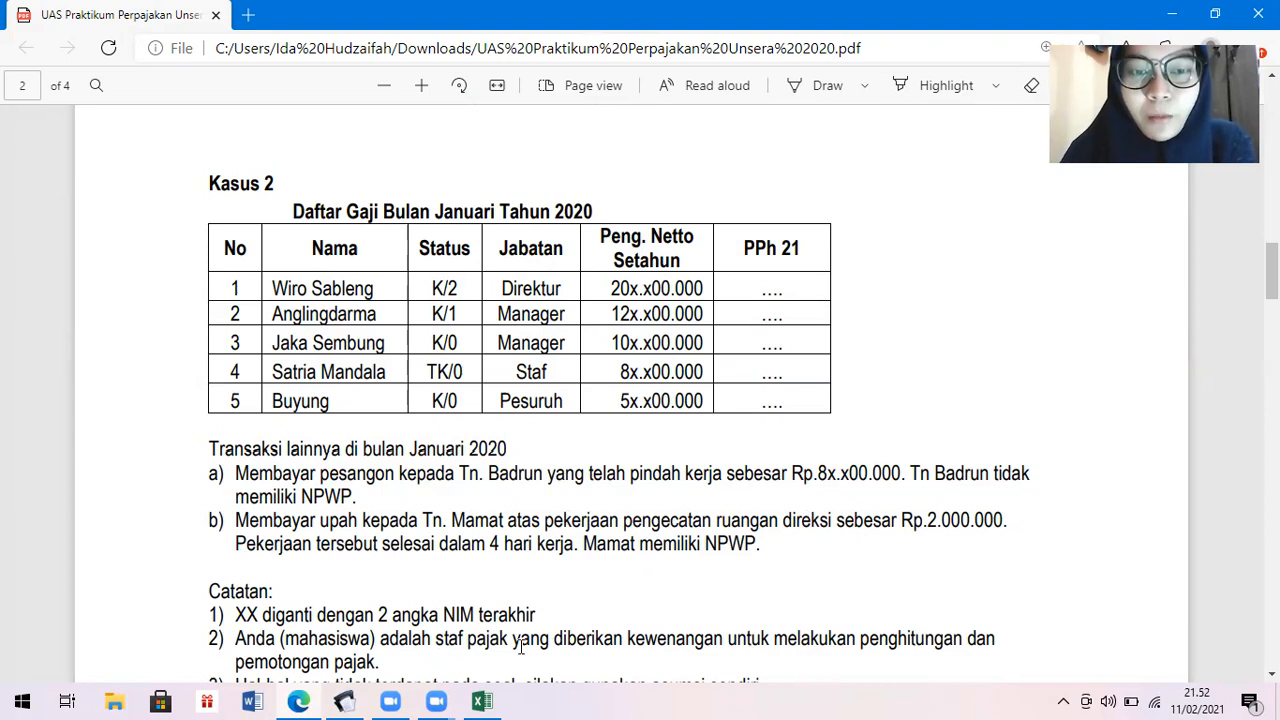
pyautogui.click(482, 700)
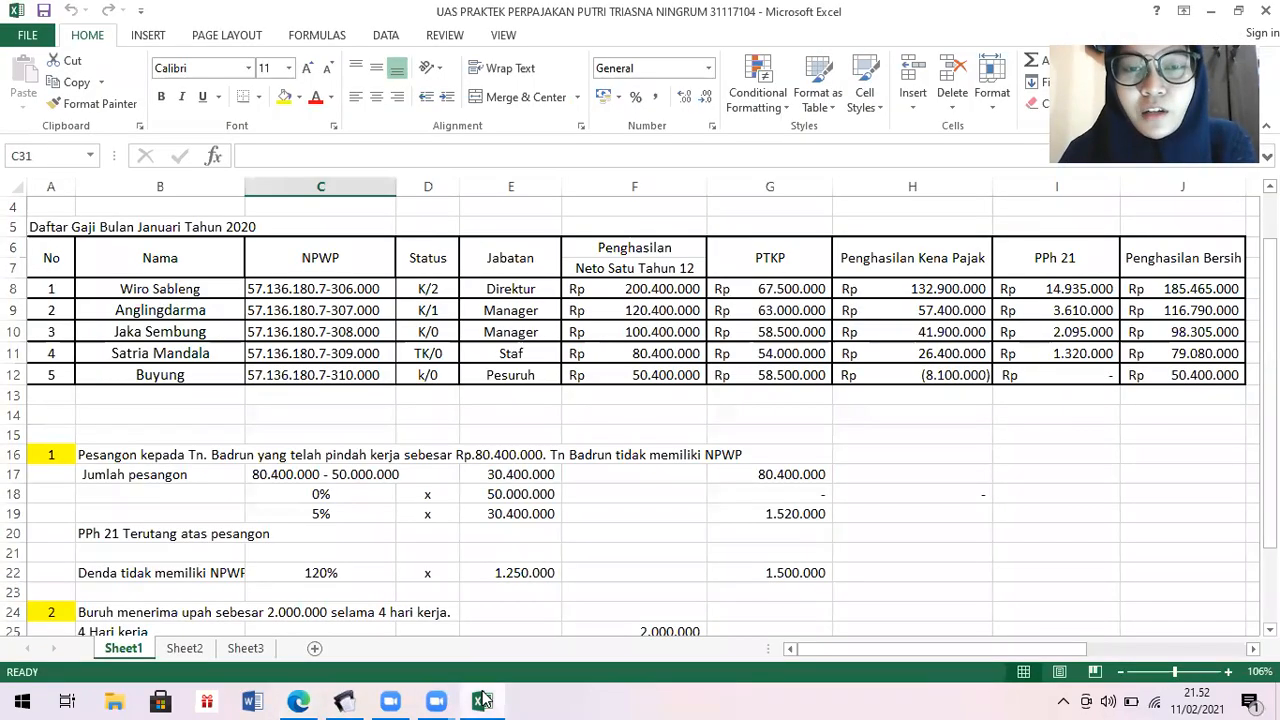
pyautogui.scroll(-2, 1240, 400)
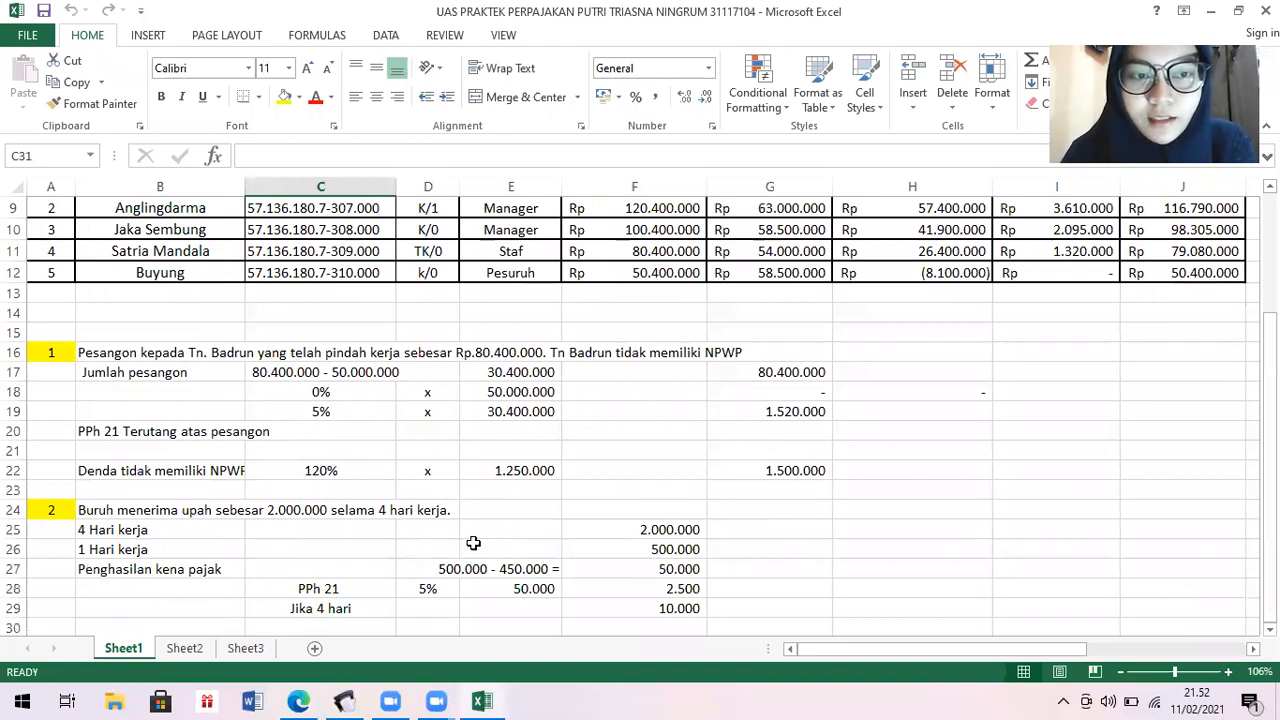
pyautogui.click(344, 700)
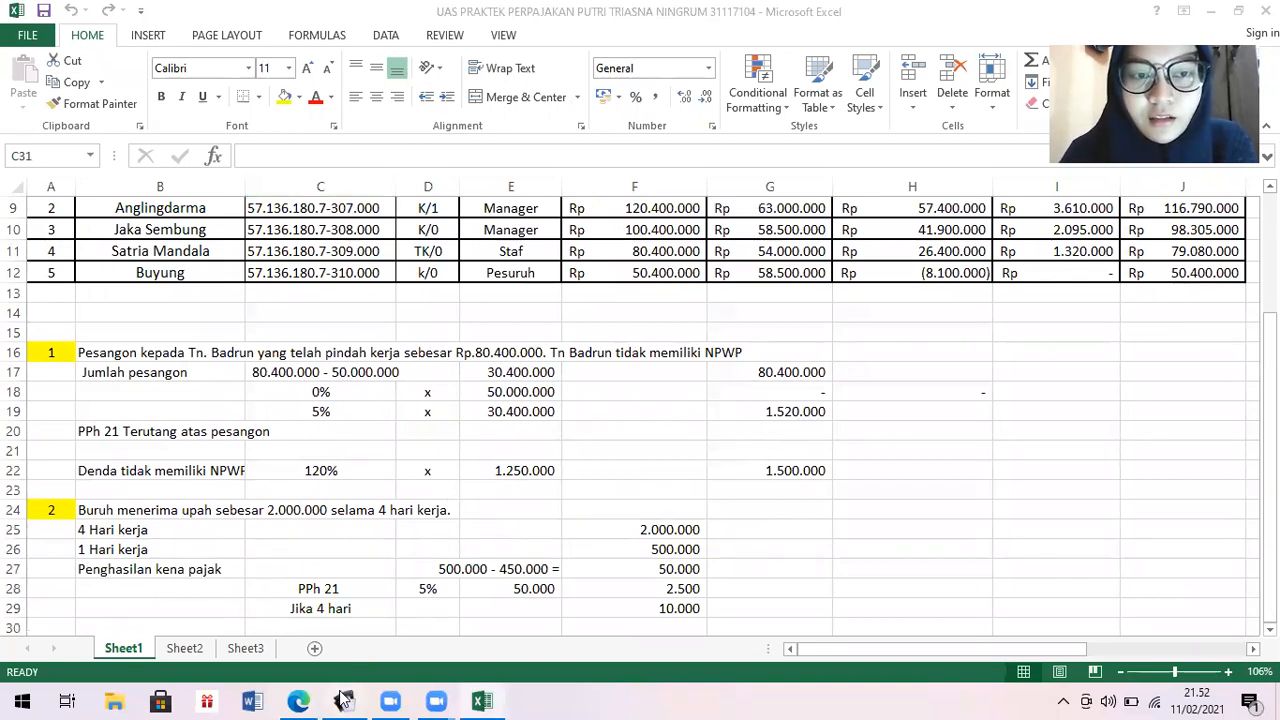
pyautogui.click(1005, 612)
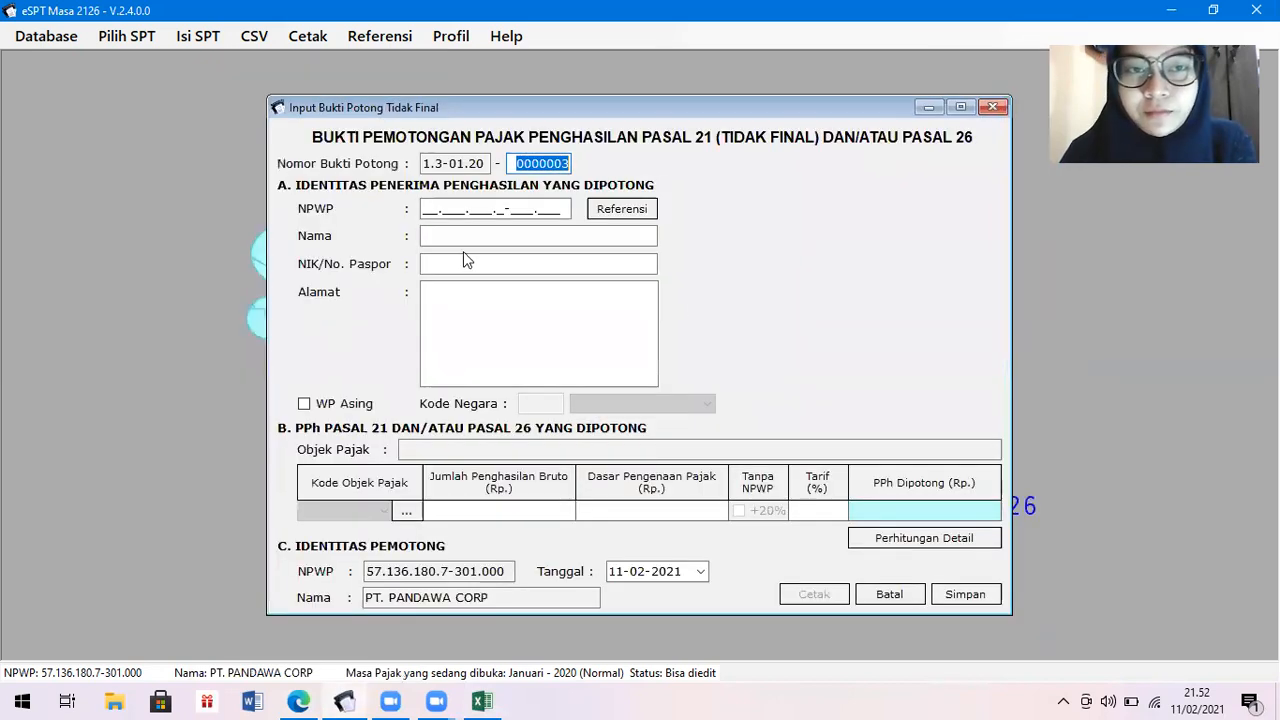
# Type the recipient's NPWP on new slip 0000003 and correct a digit after the 'tidak valid' error.
pyautogui.click(425, 209)
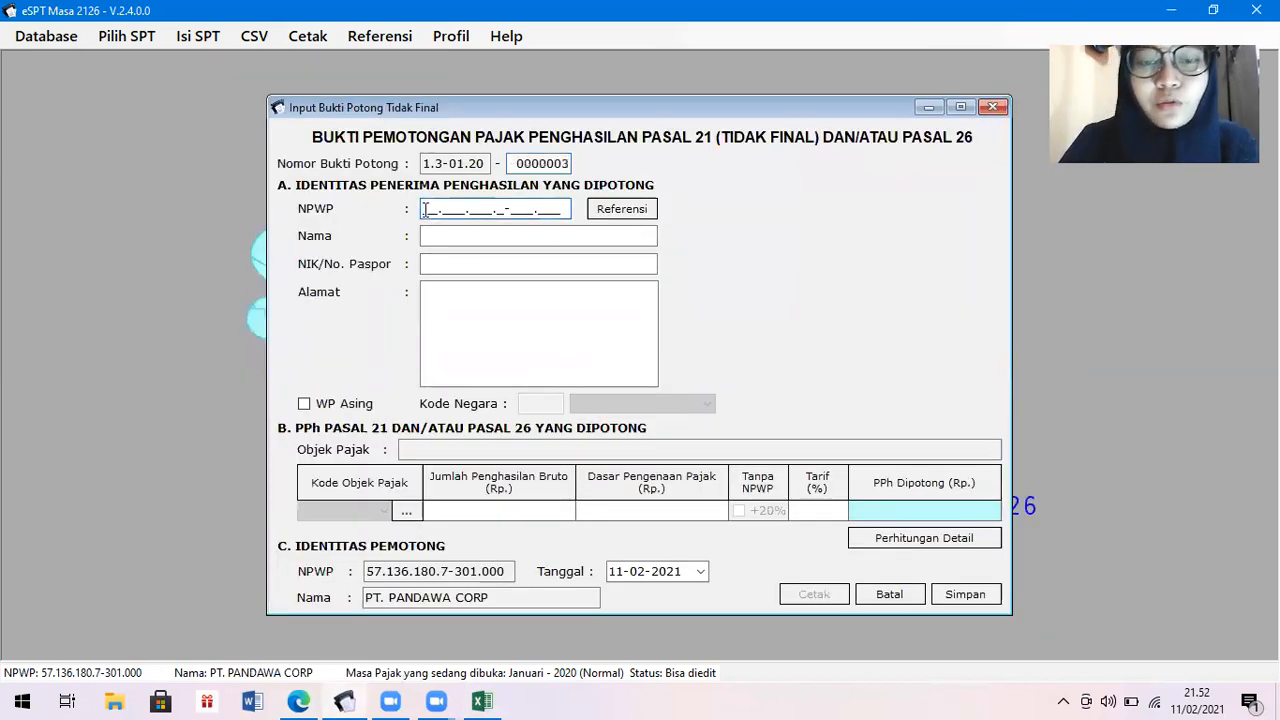
pyautogui.write('57.13')
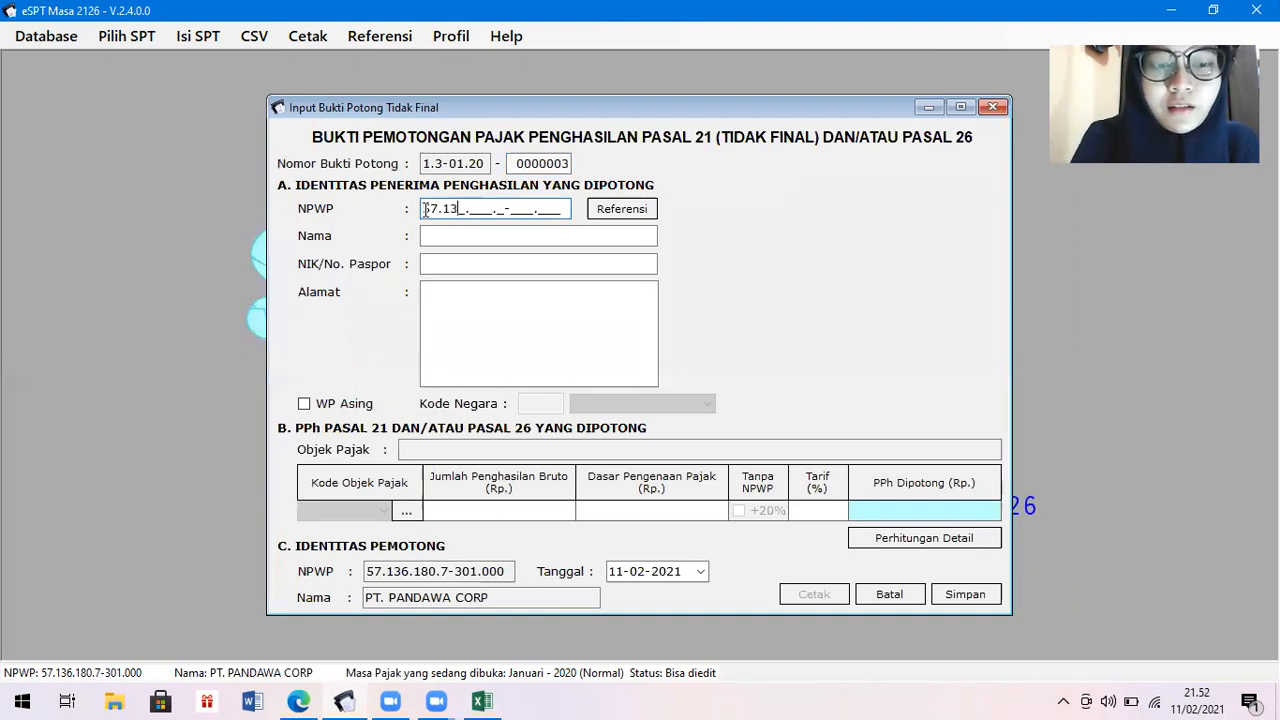
pyautogui.write('6.180.7-')
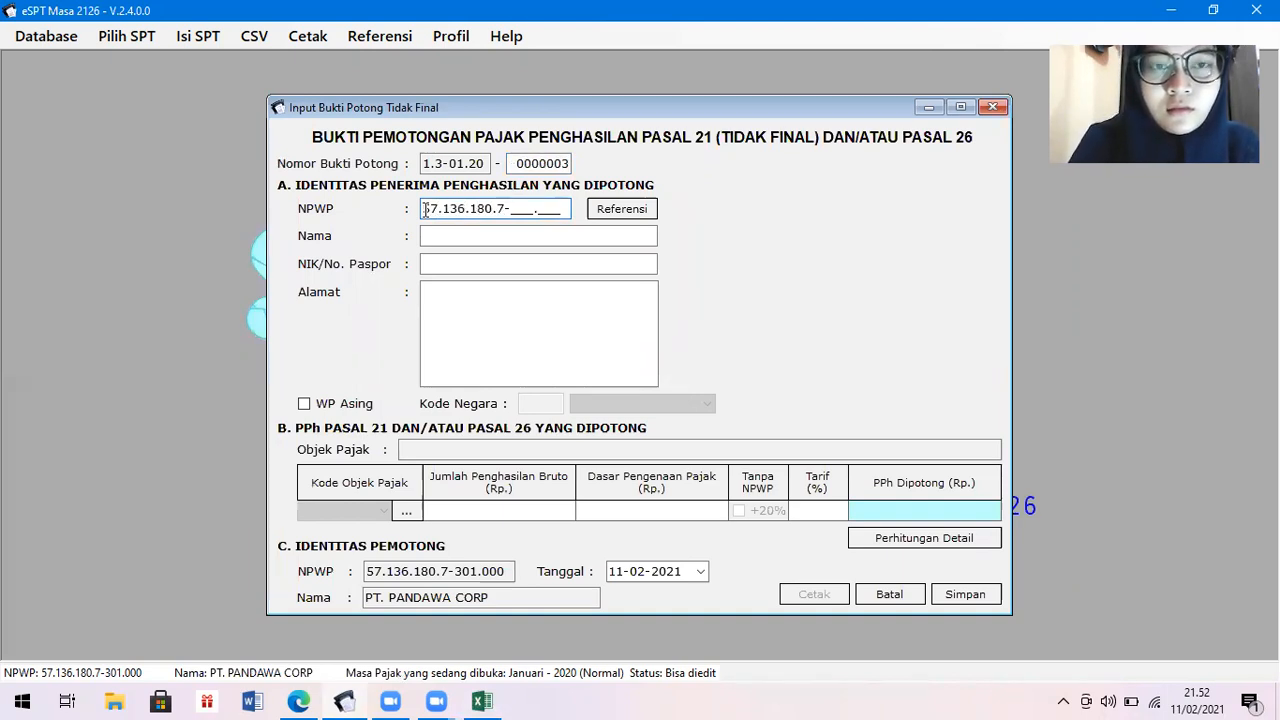
pyautogui.write('317.')
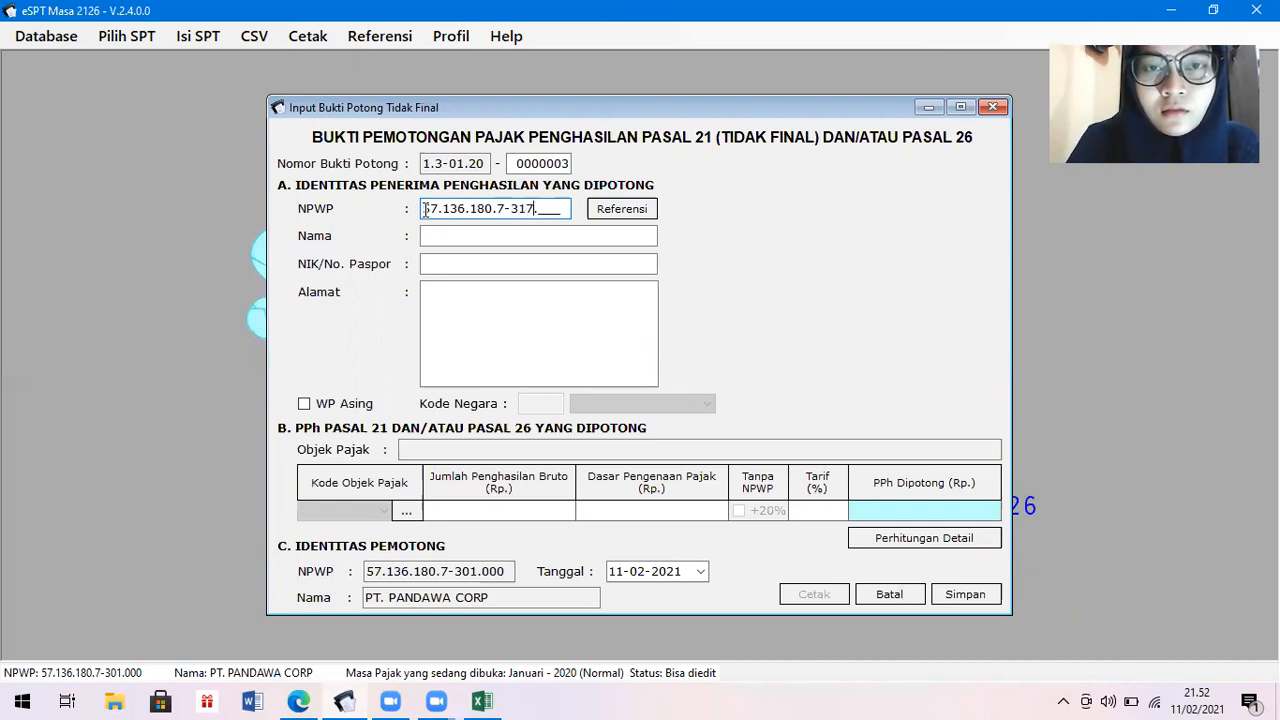
pyautogui.write('000')
pyautogui.press('Tab')
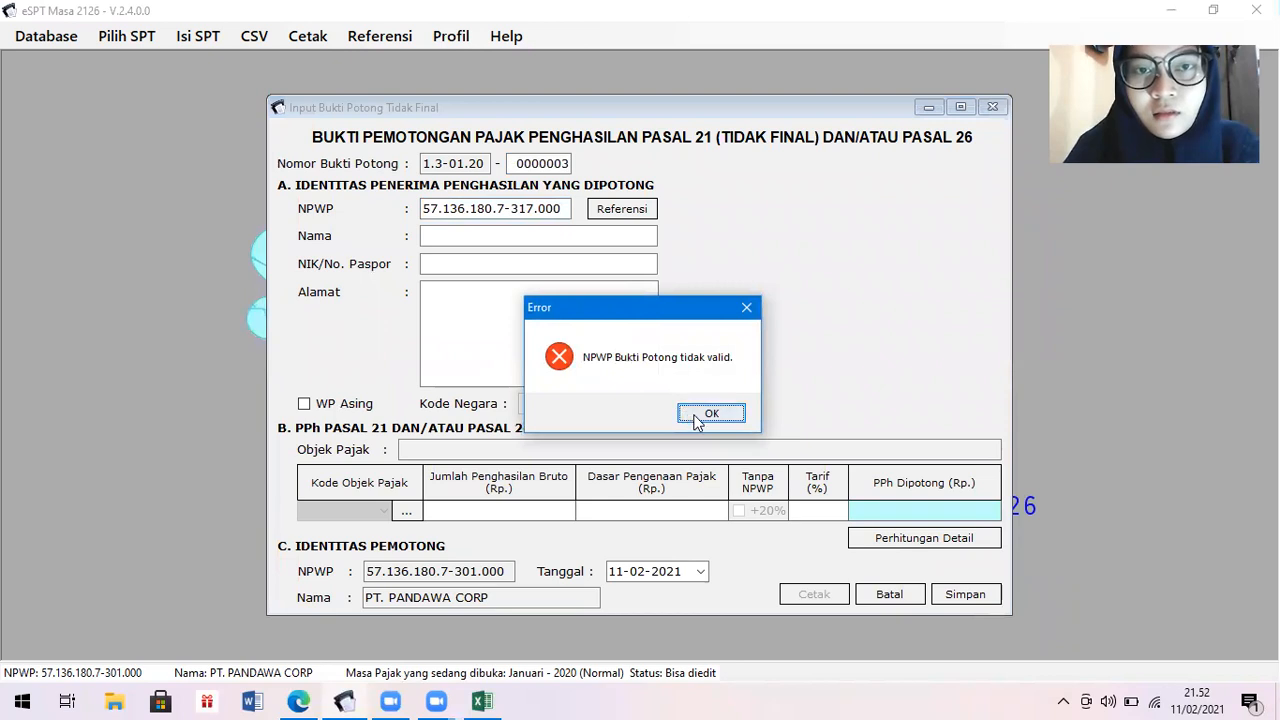
pyautogui.click(684, 415)
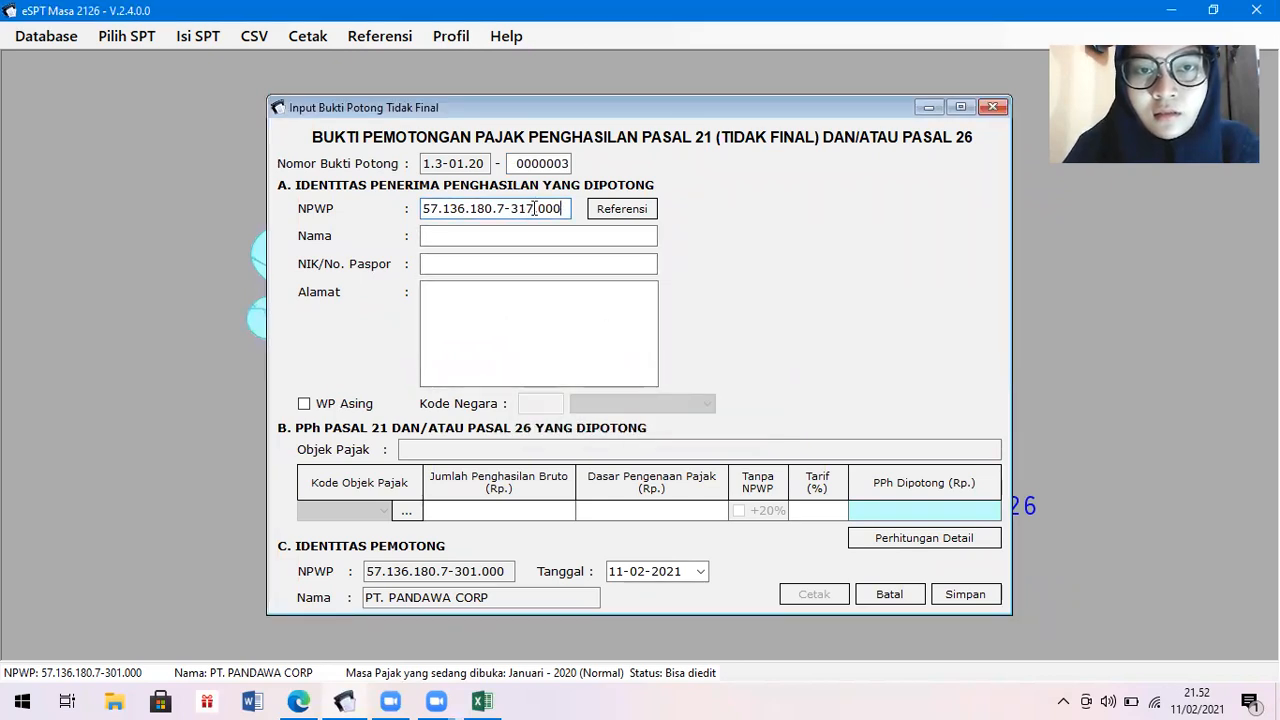
pyautogui.press('BackSpace')
pyautogui.write('6')
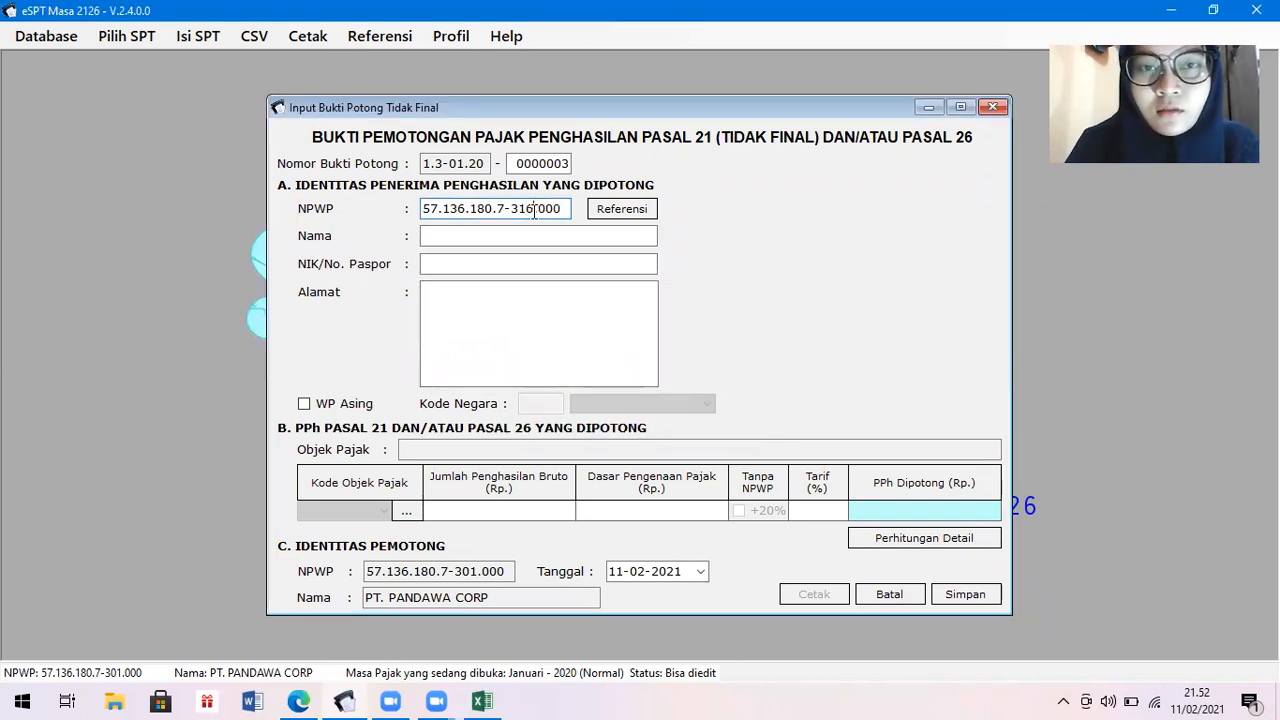
pyautogui.press('Tab')
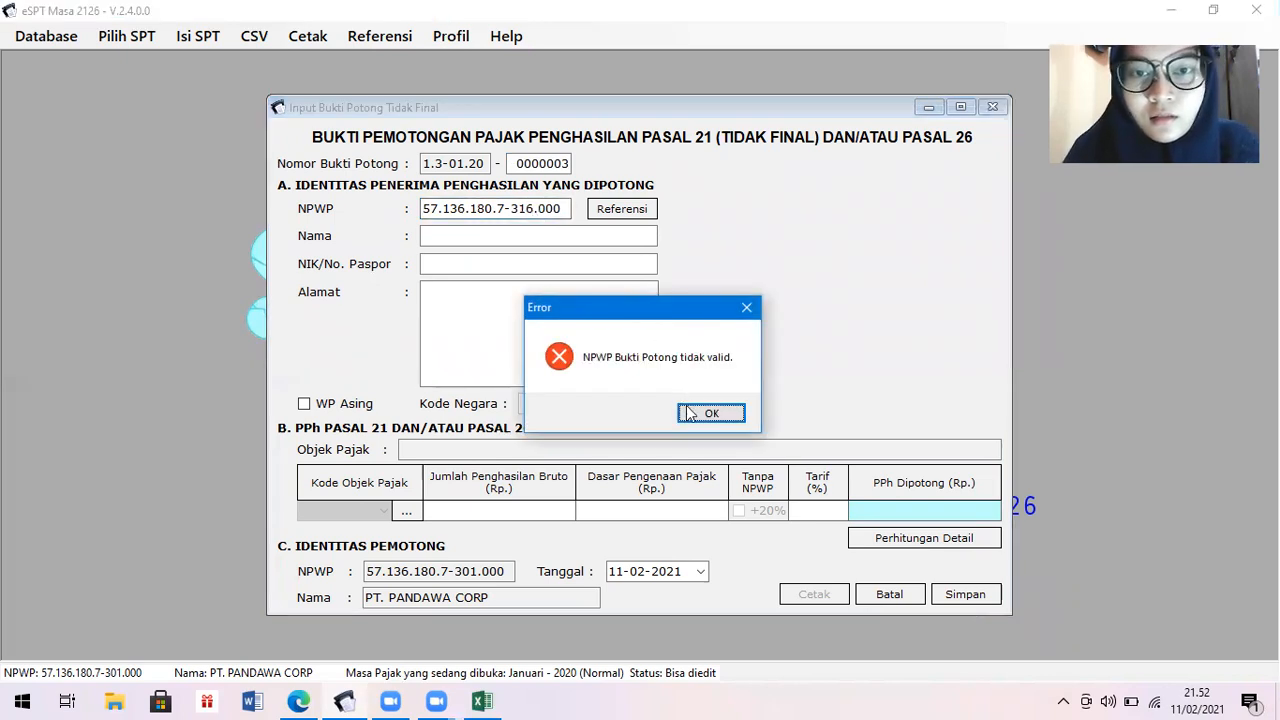
# Fix the NPWP's final digits after the second error until accepted, moving to the name field.
pyautogui.click(710, 413)
pyautogui.press('BackSpace')
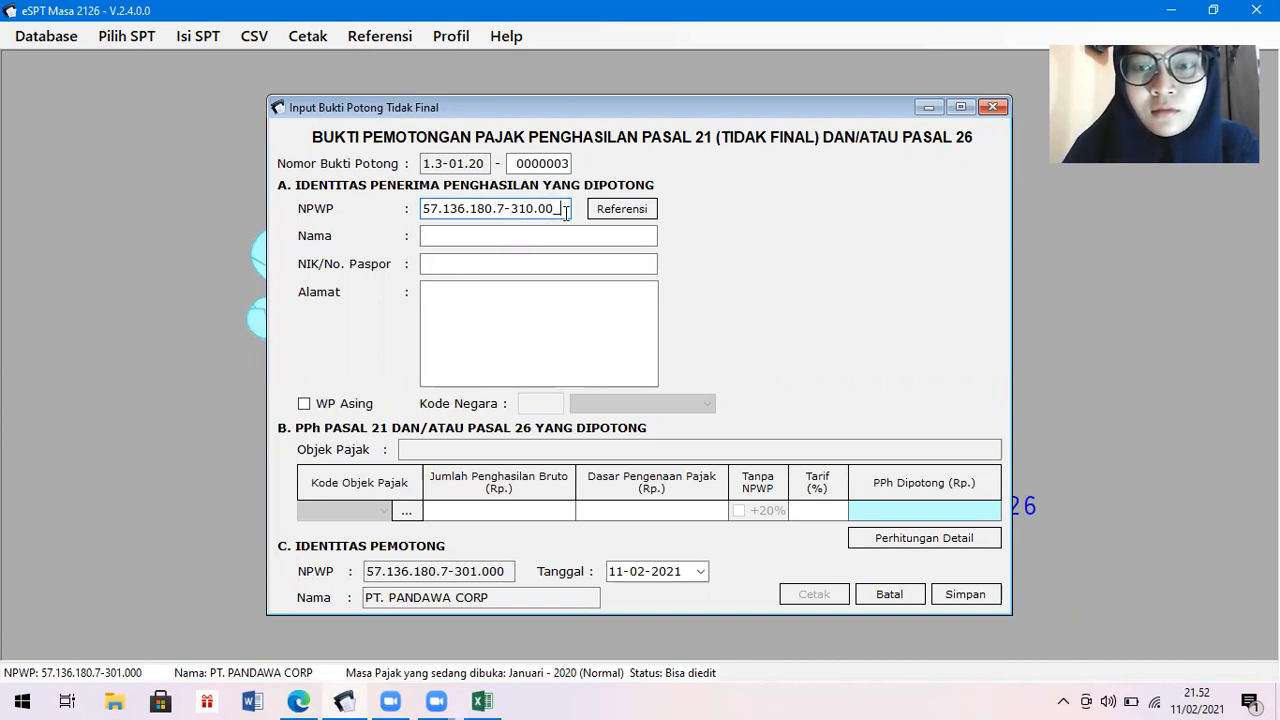
pyautogui.press('BackSpace')
pyautogui.press('BackSpace')
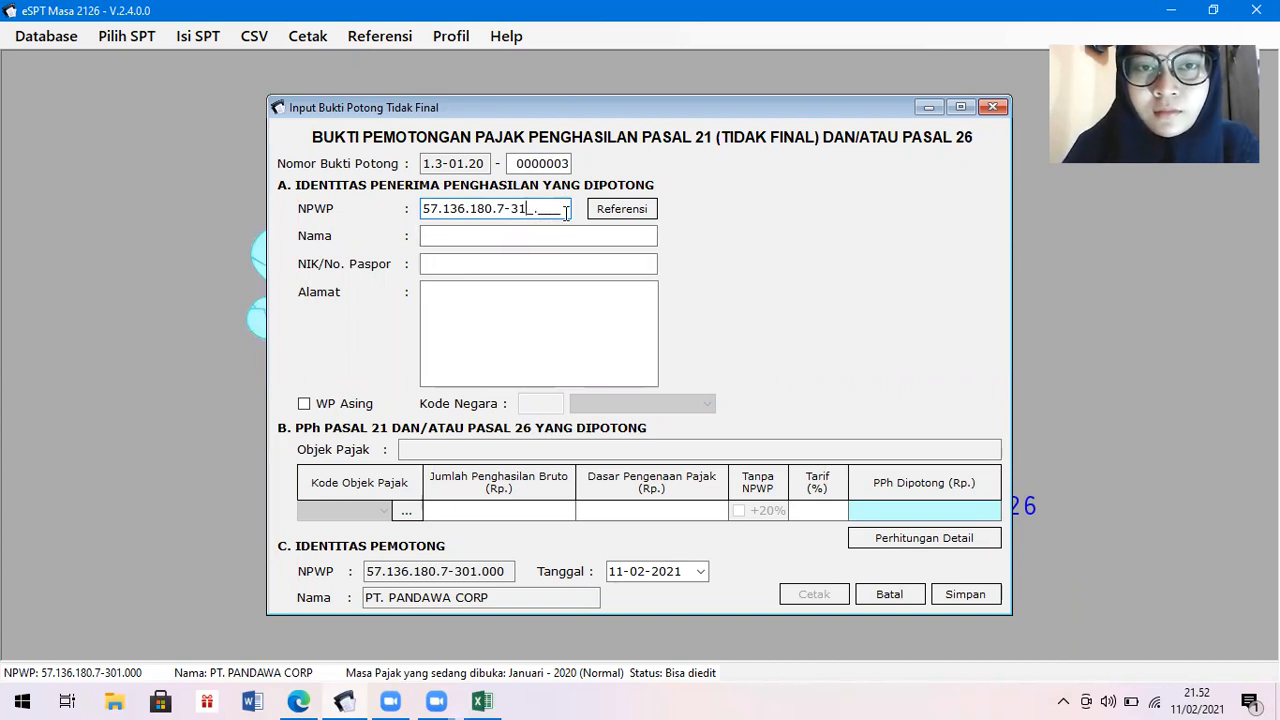
pyautogui.write('3.00')
pyautogui.press('Tab')
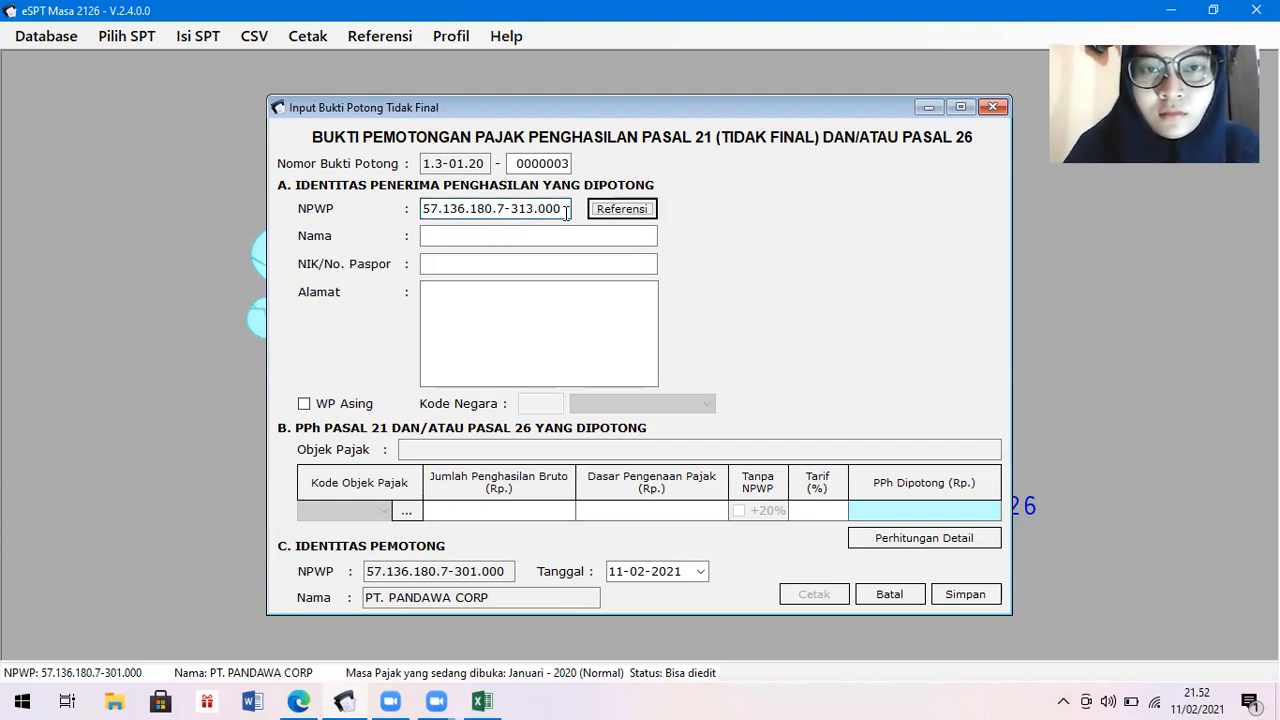
pyautogui.click(560, 236)
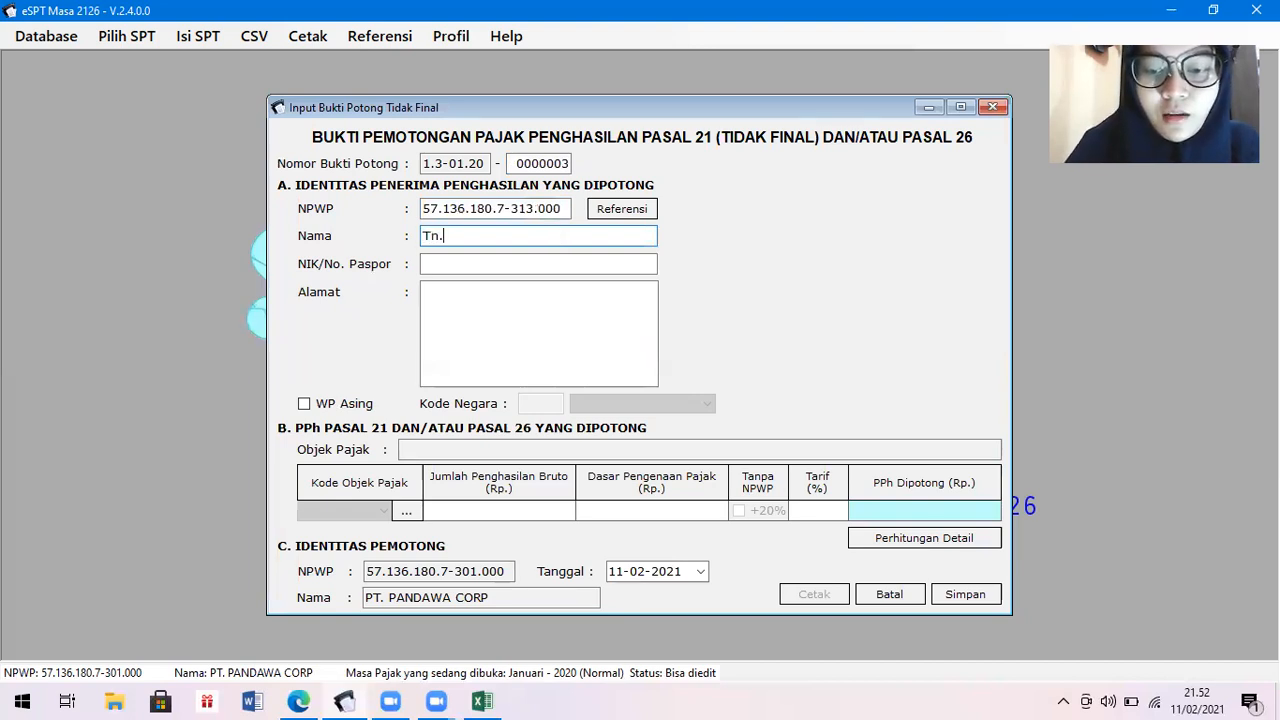
# Enter the recipient's name, NIK and address on slip 0000003, then open the Kode Objek Pajak list.
pyautogui.write('Tn. Mamat')
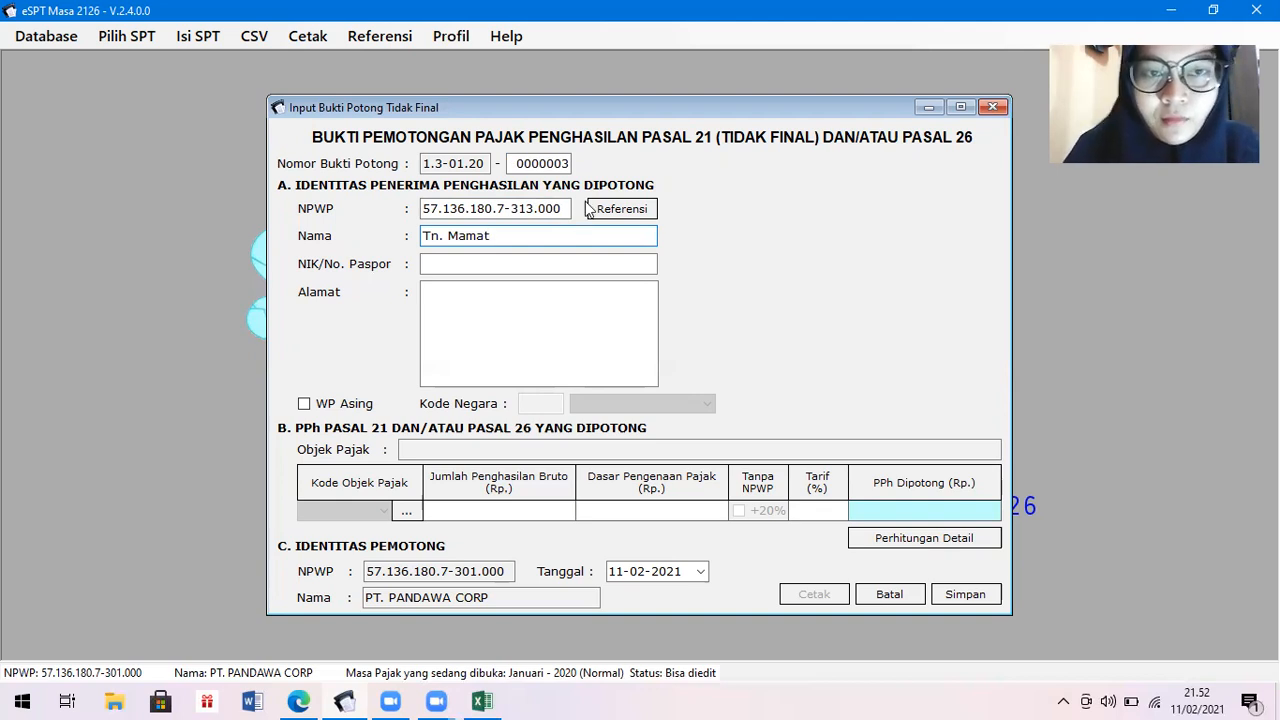
pyautogui.click(598, 262)
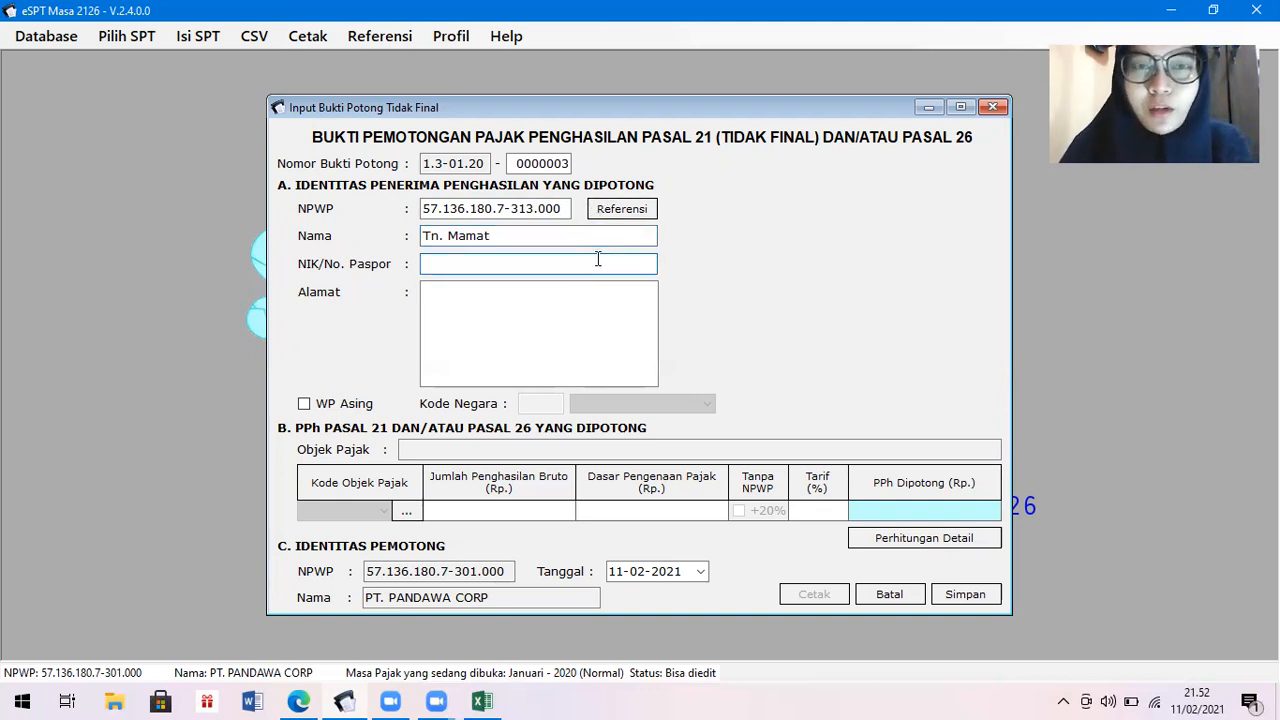
pyautogui.write('7')
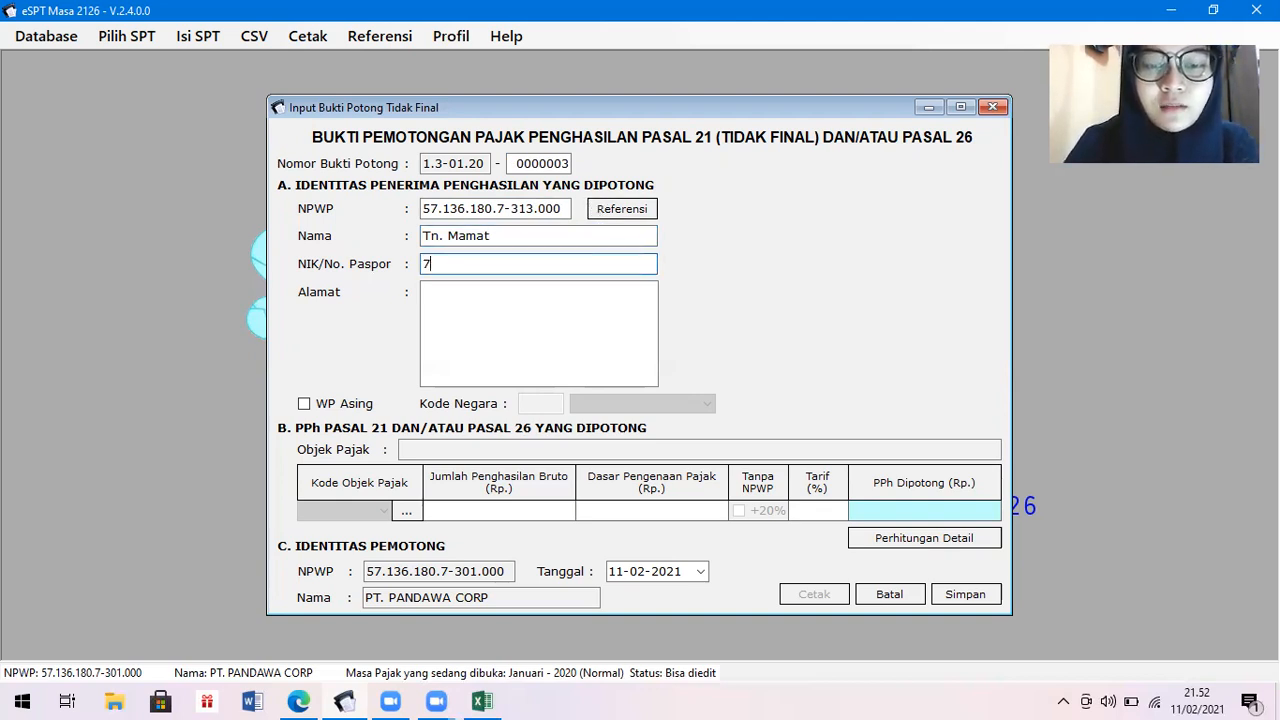
pyautogui.write('657890')
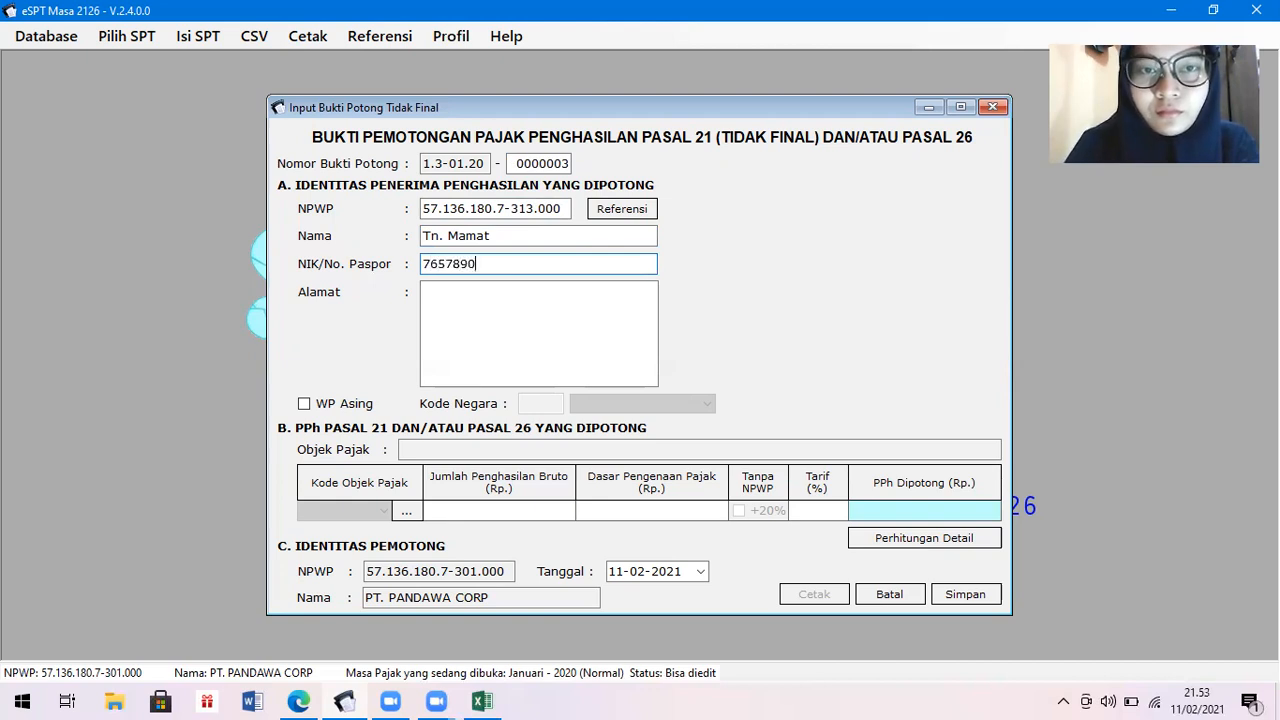
pyautogui.click(572, 302)
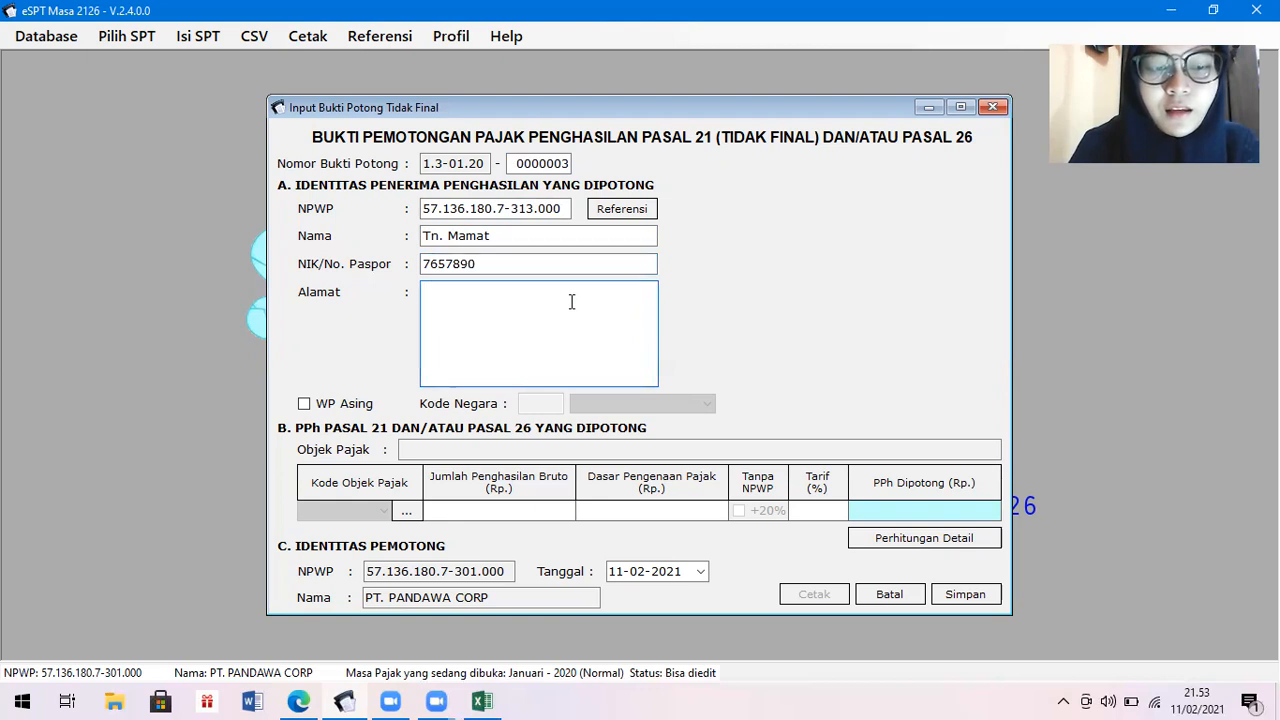
pyautogui.write('Cilegon')
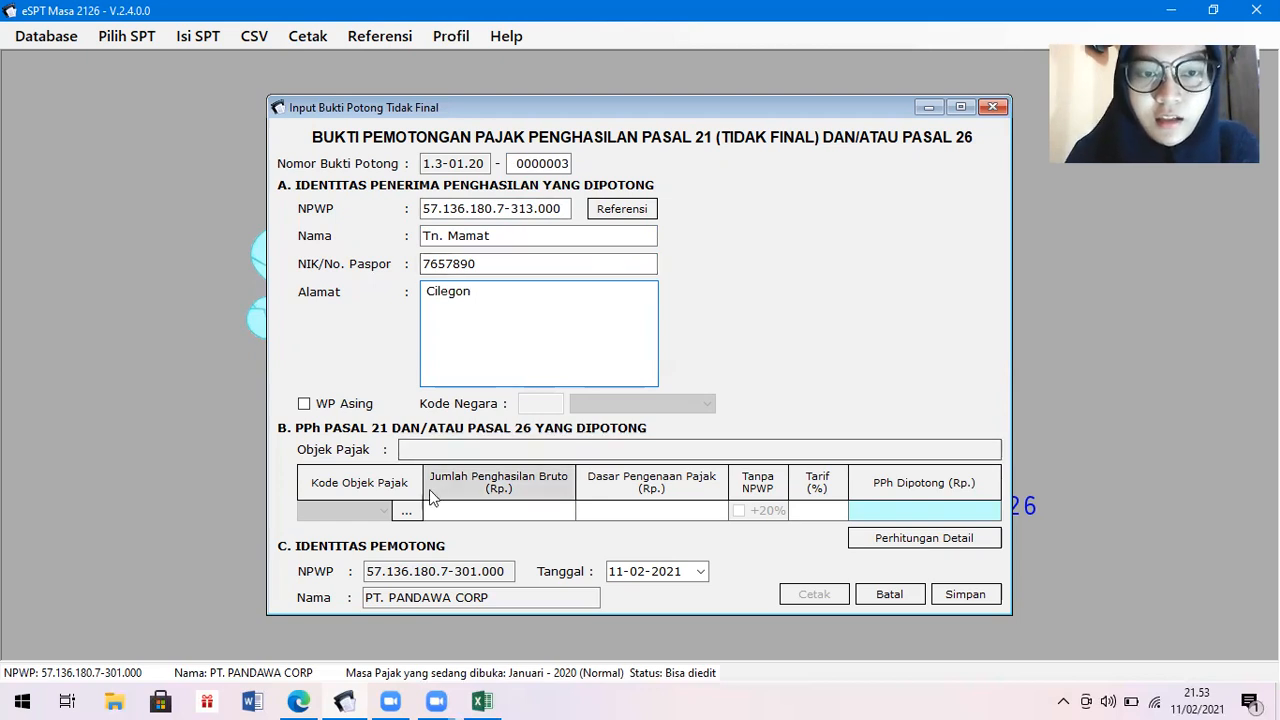
pyautogui.click(407, 511)
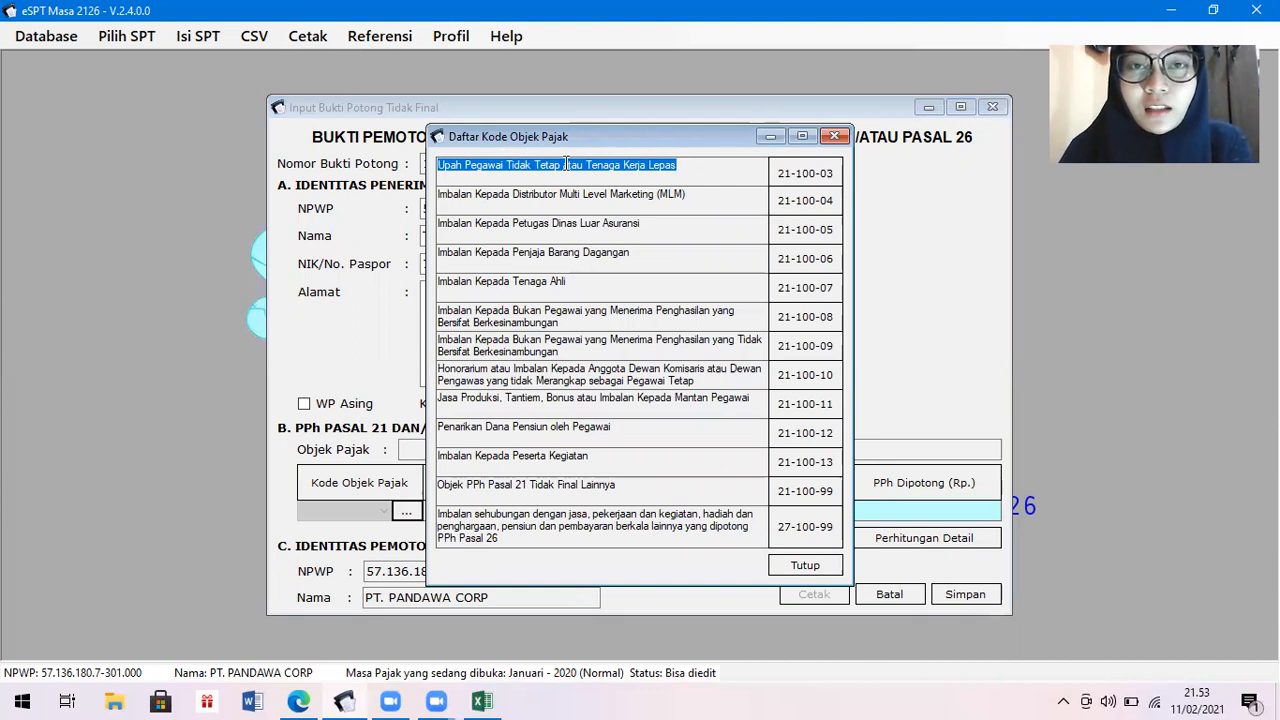
# Apply code 21-100-03 for casual workers' wages, accept the detail-calculation prompt, and view the Excel workings.
pyautogui.doubleClick(802, 174)
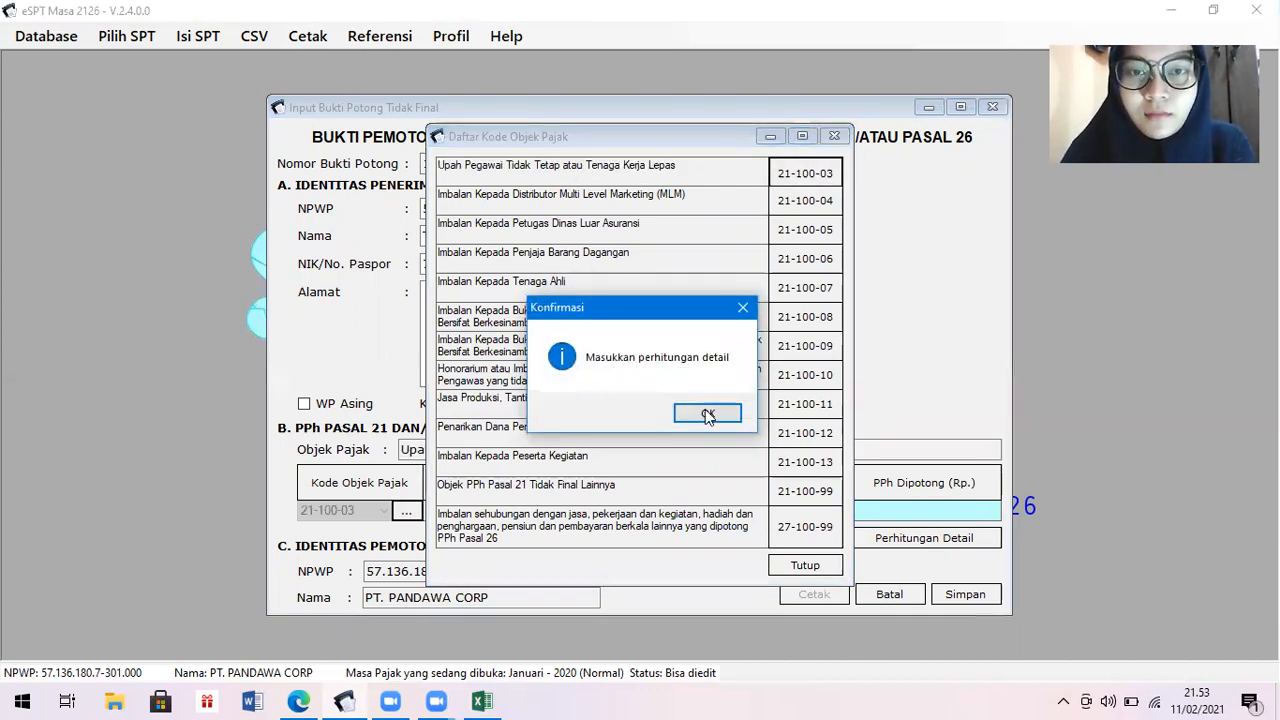
pyautogui.click(708, 412)
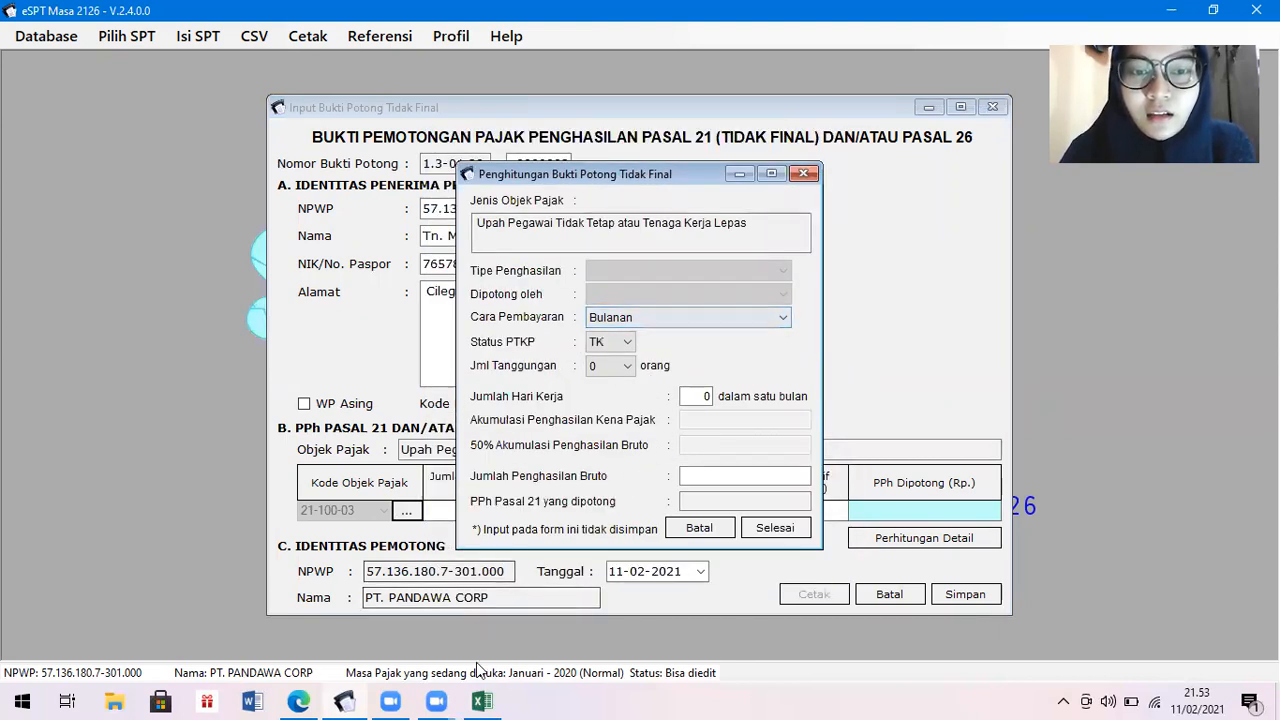
pyautogui.click(483, 700)
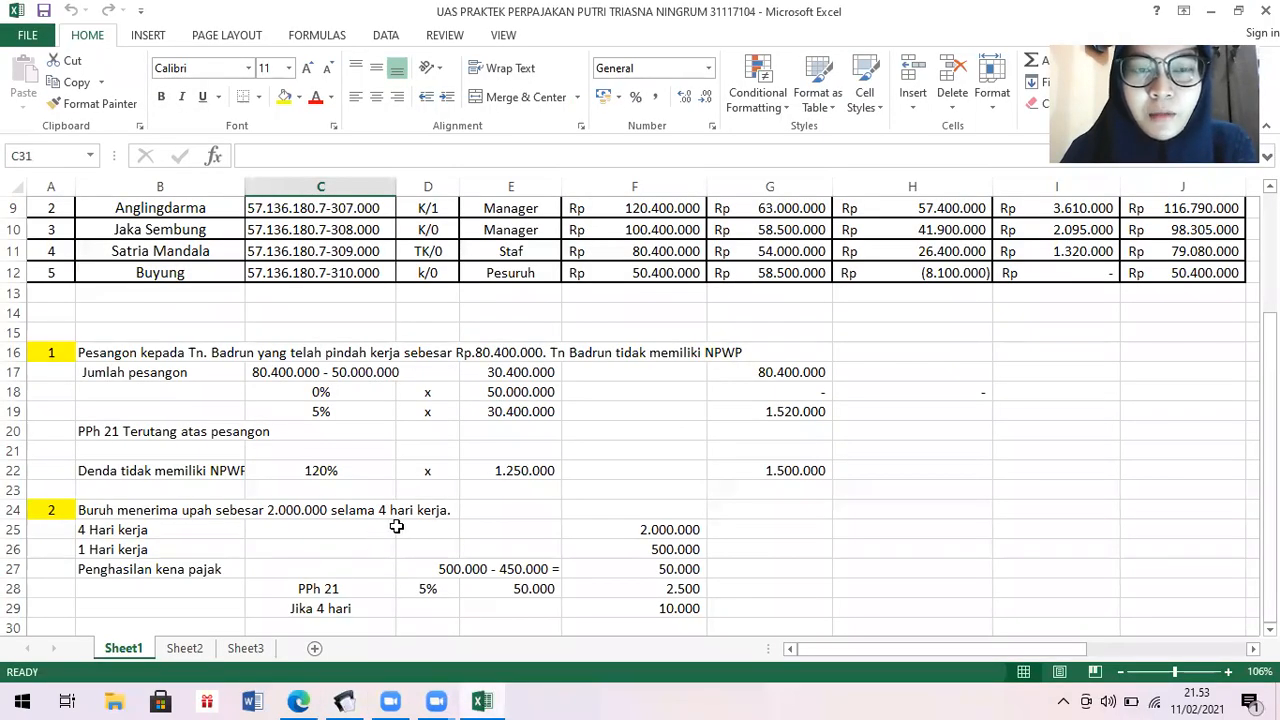
# Calculate PPh 21 as Tidak Bulanan for 4 days on 2.000.000 gross, giving 10.000, then check it in Excel.
pyautogui.click(345, 700)
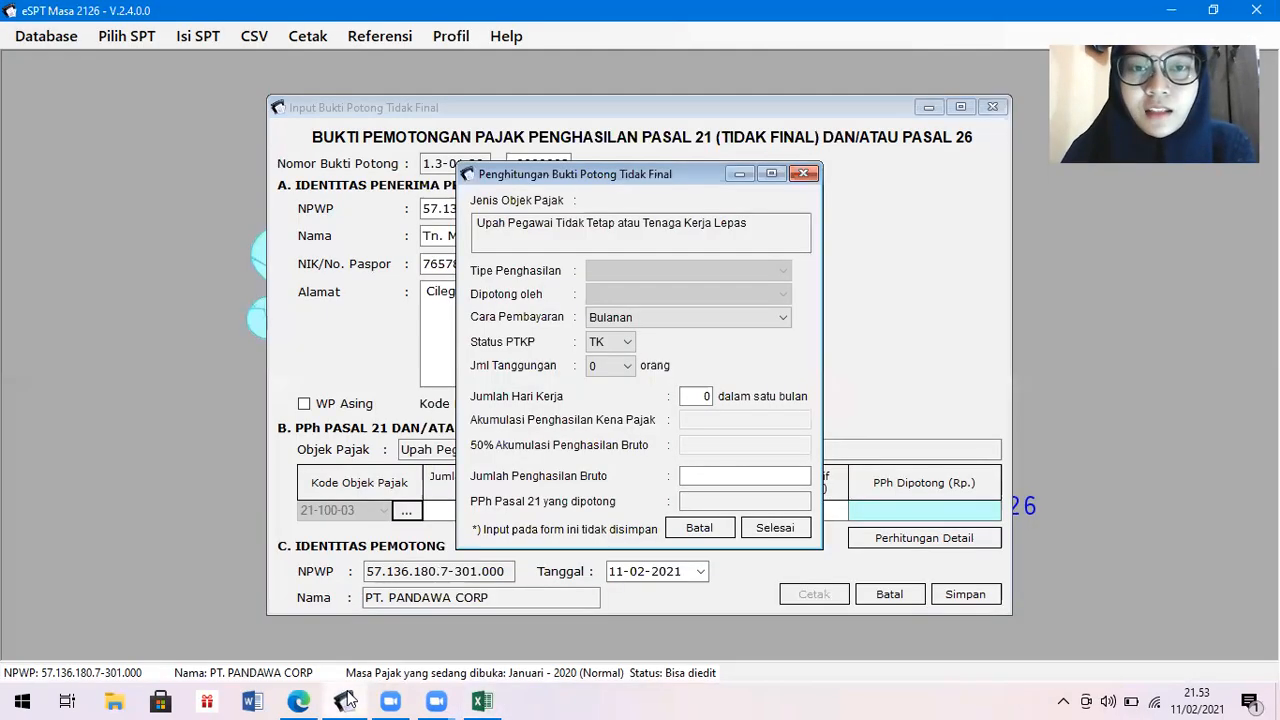
pyautogui.click(784, 318)
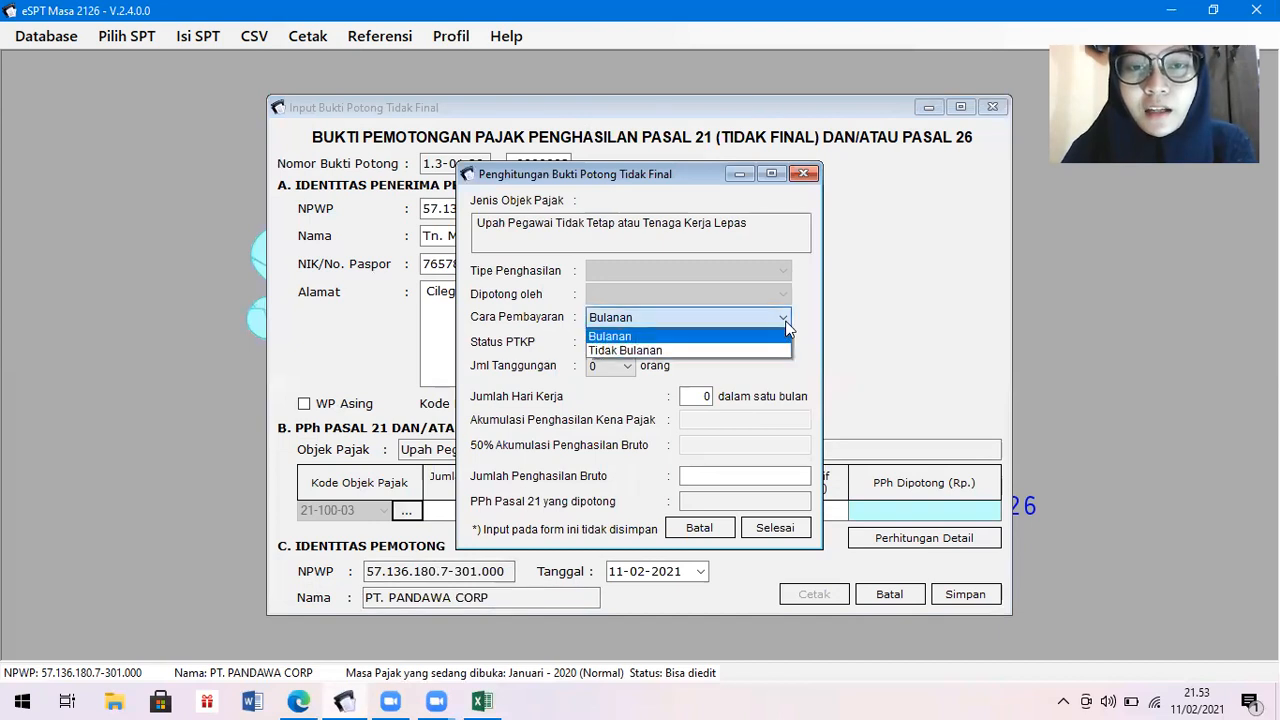
pyautogui.click(769, 366)
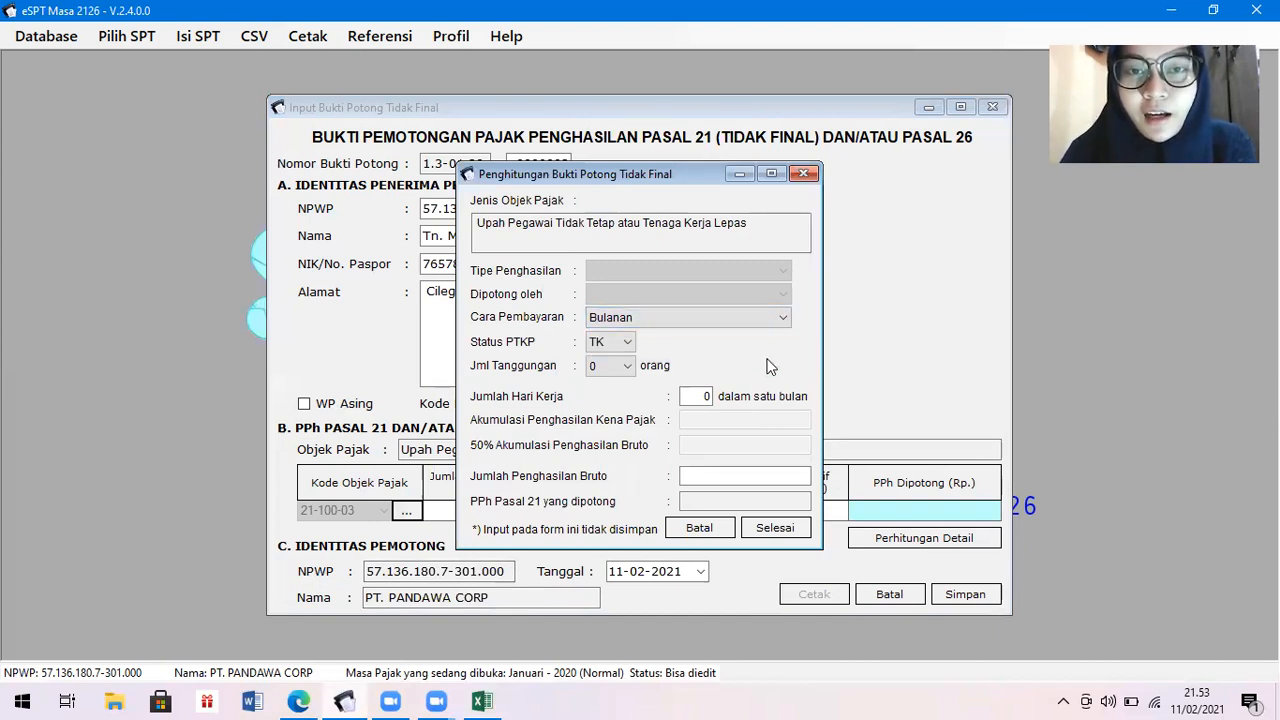
pyautogui.click(772, 317)
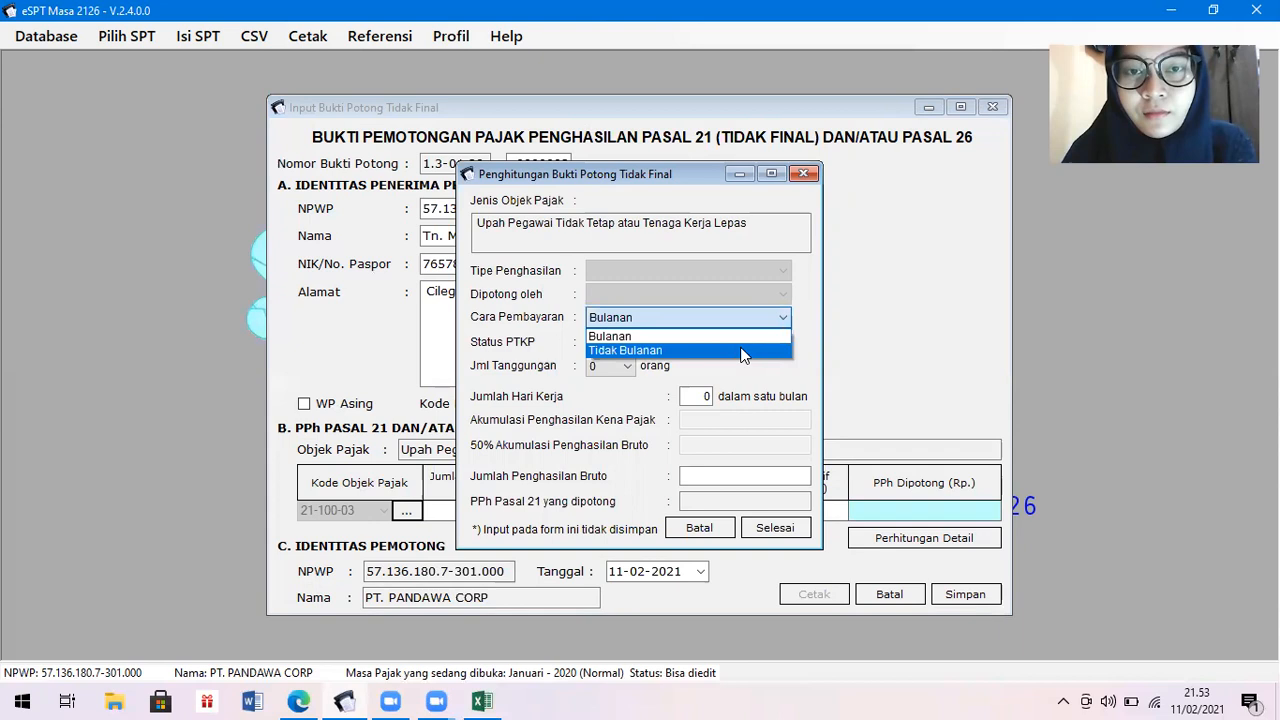
pyautogui.click(743, 355)
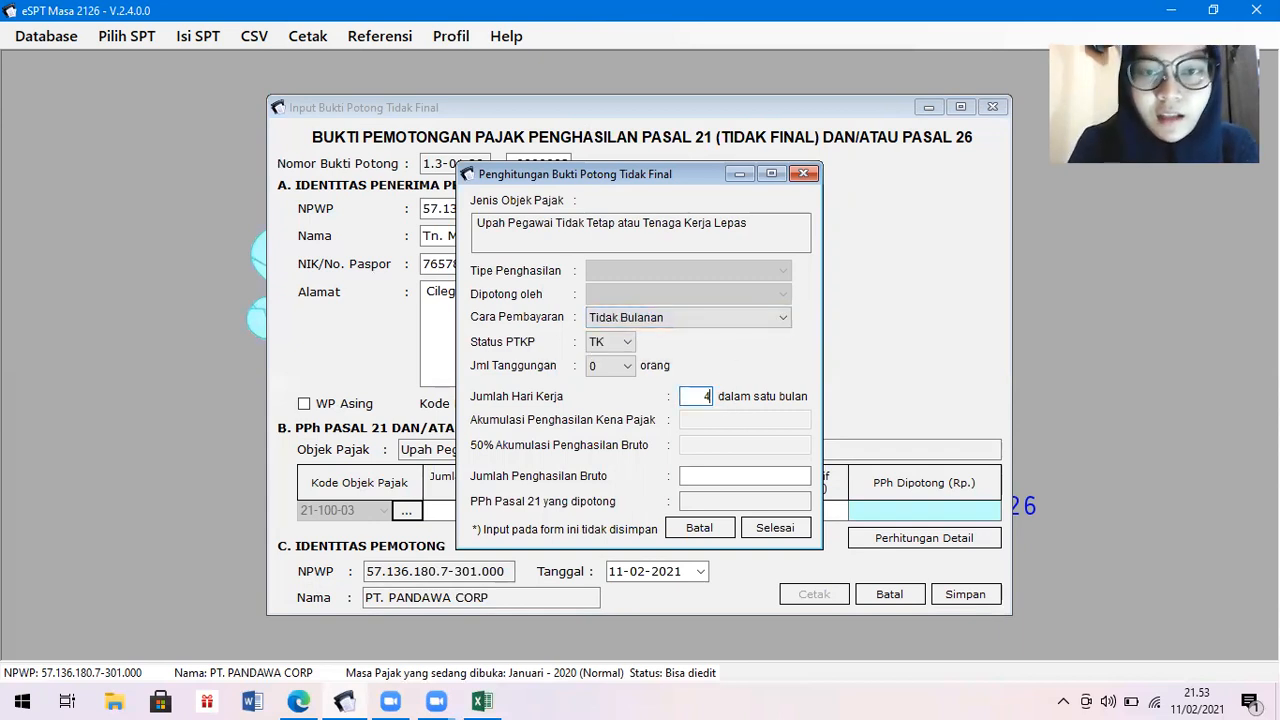
pyautogui.click(735, 478)
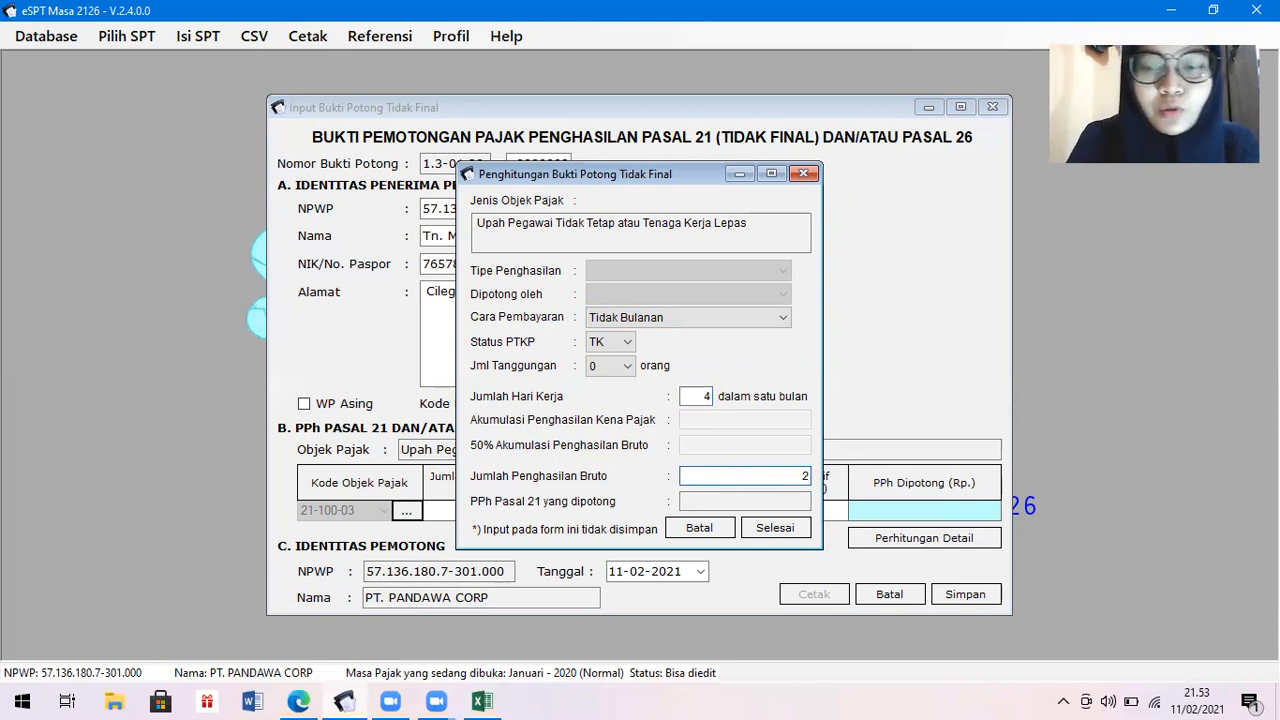
pyautogui.write('2000000')
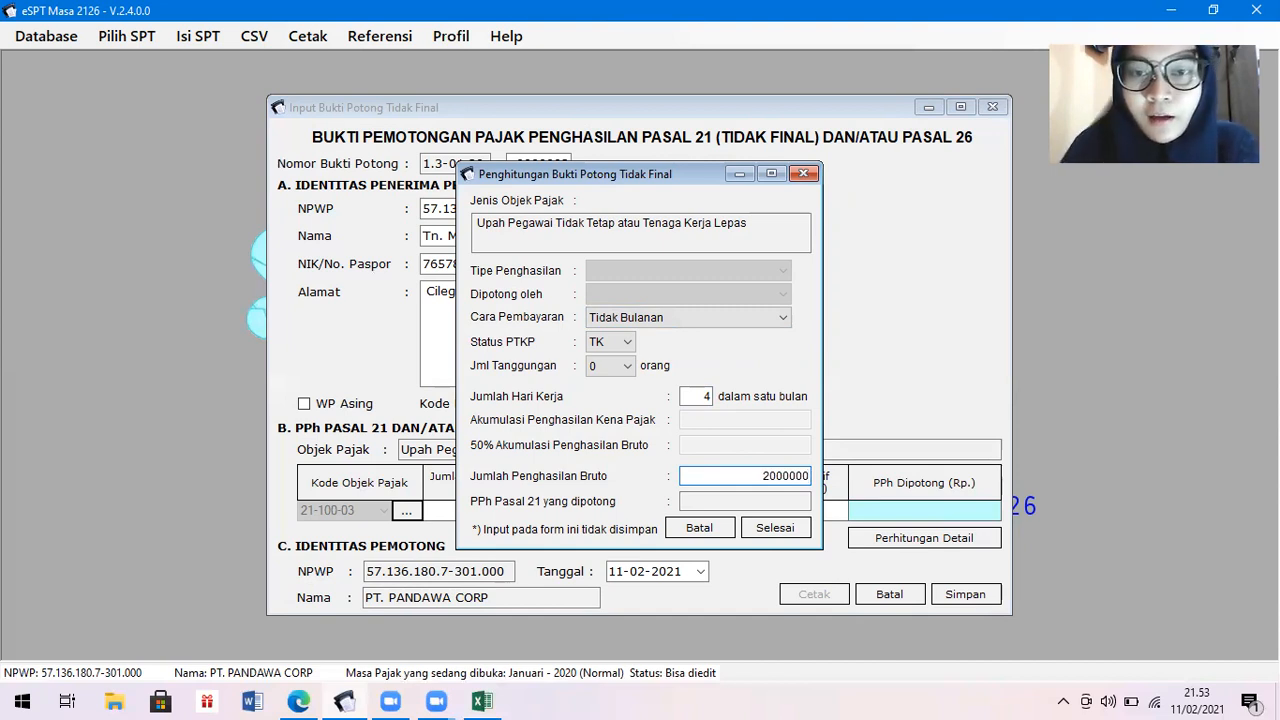
pyautogui.press('Tab')
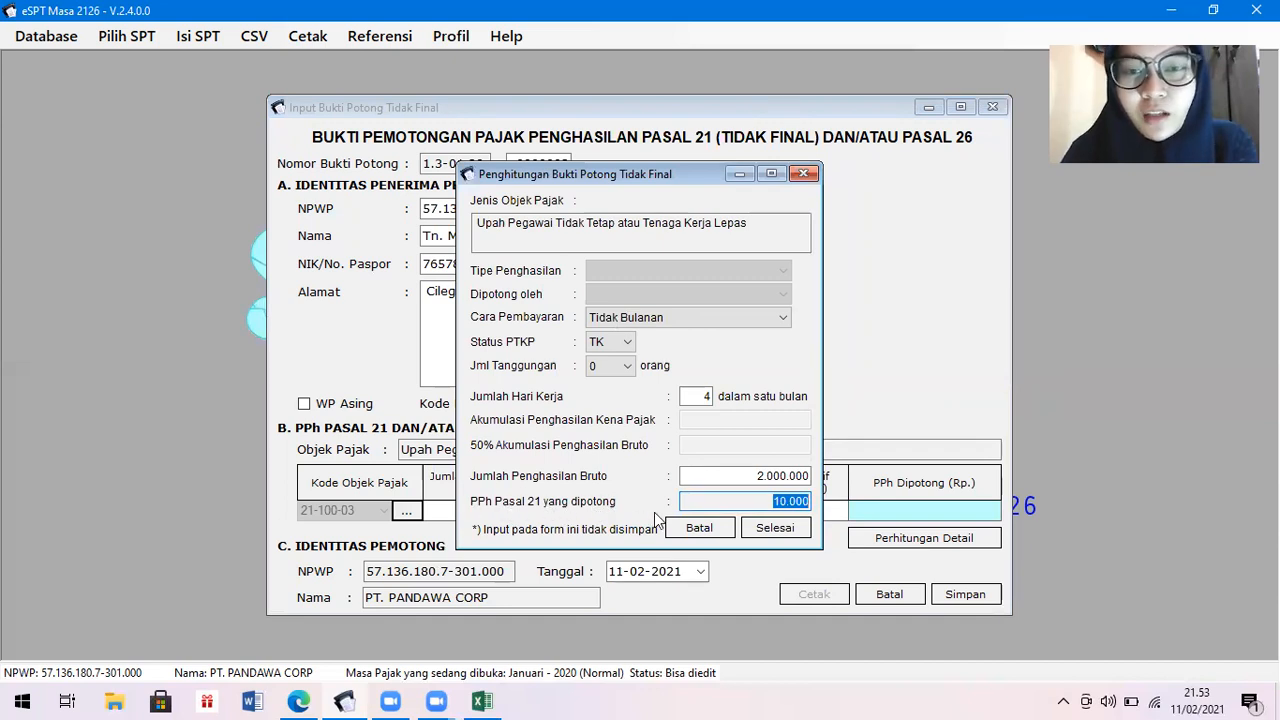
pyautogui.click(484, 700)
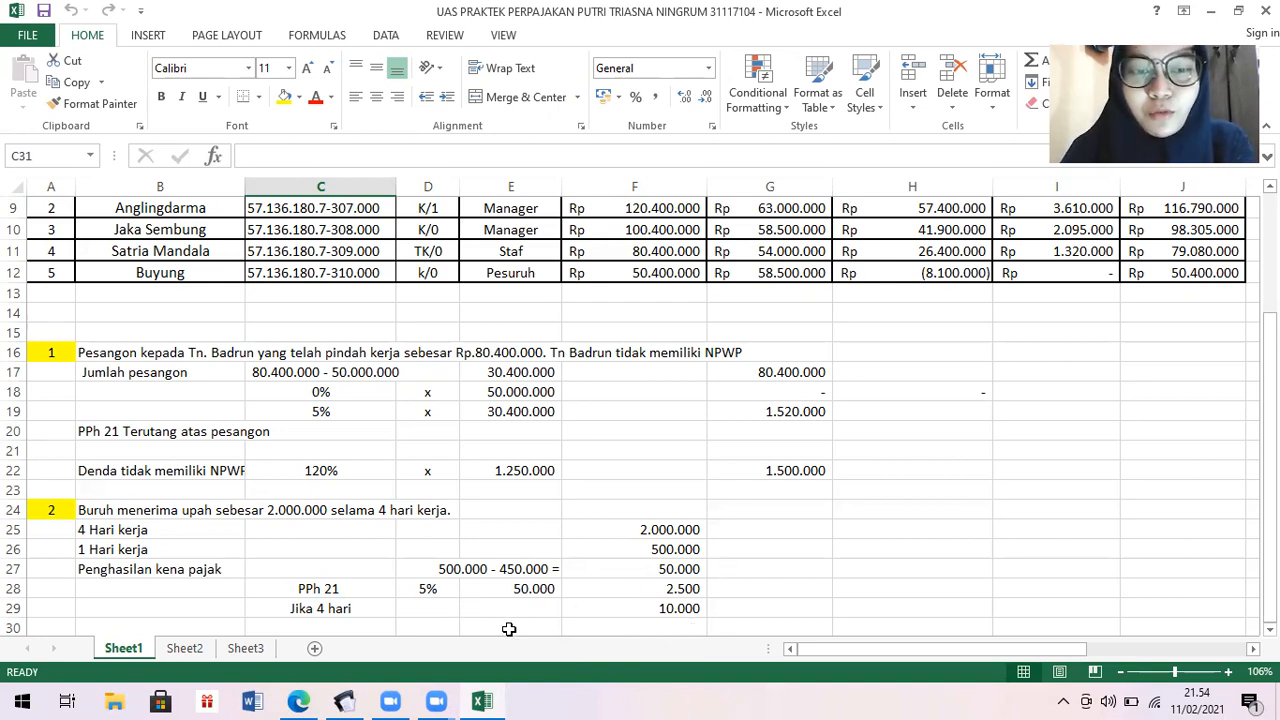
# Back in e-SPT, finish the calculation so the slip row shows 2.000.000 gross, 200.000 base, 5% and 10.000 PPh.
pyautogui.click(344, 701)
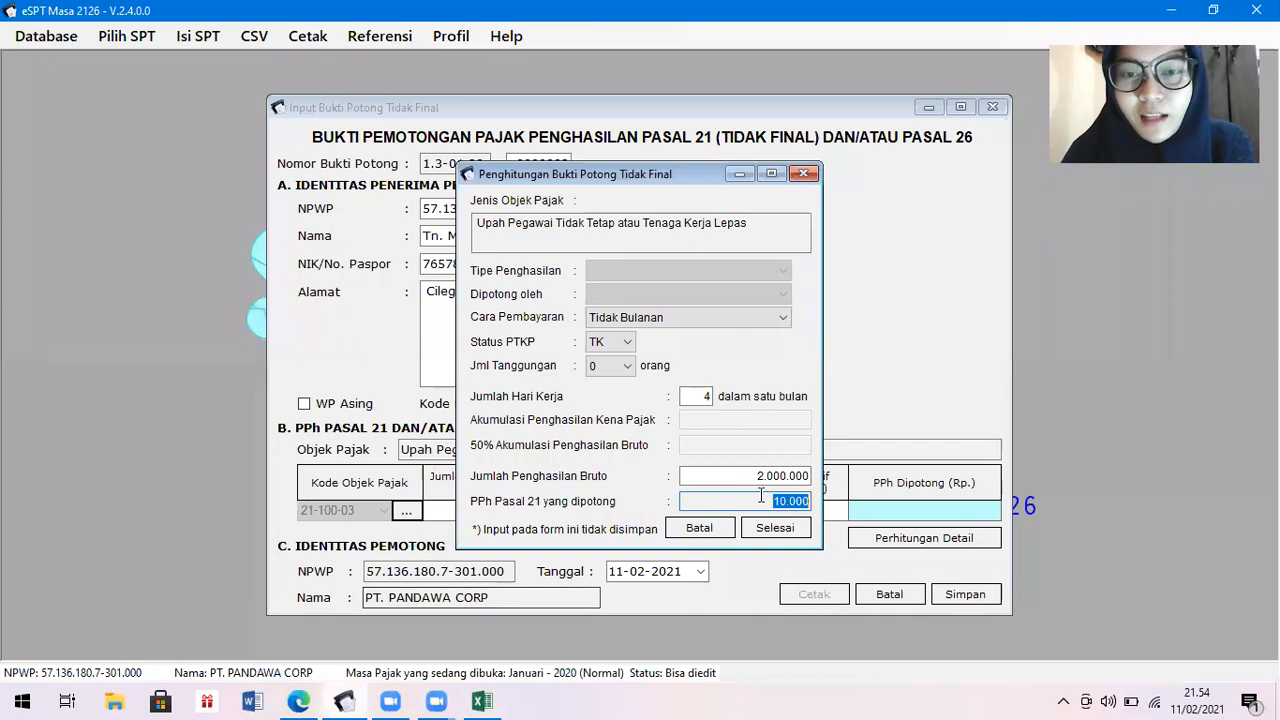
pyautogui.click(797, 530)
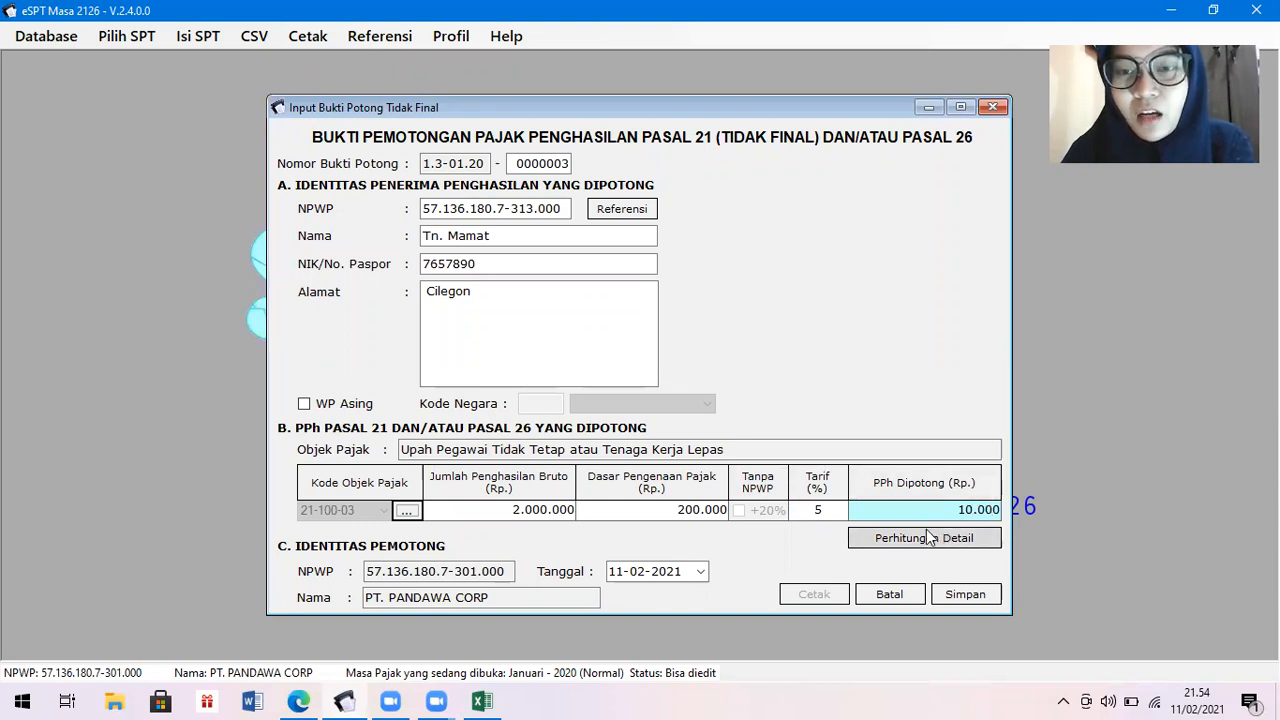
# Set the slip date to 31-01-2020.
pyautogui.click(701, 572)
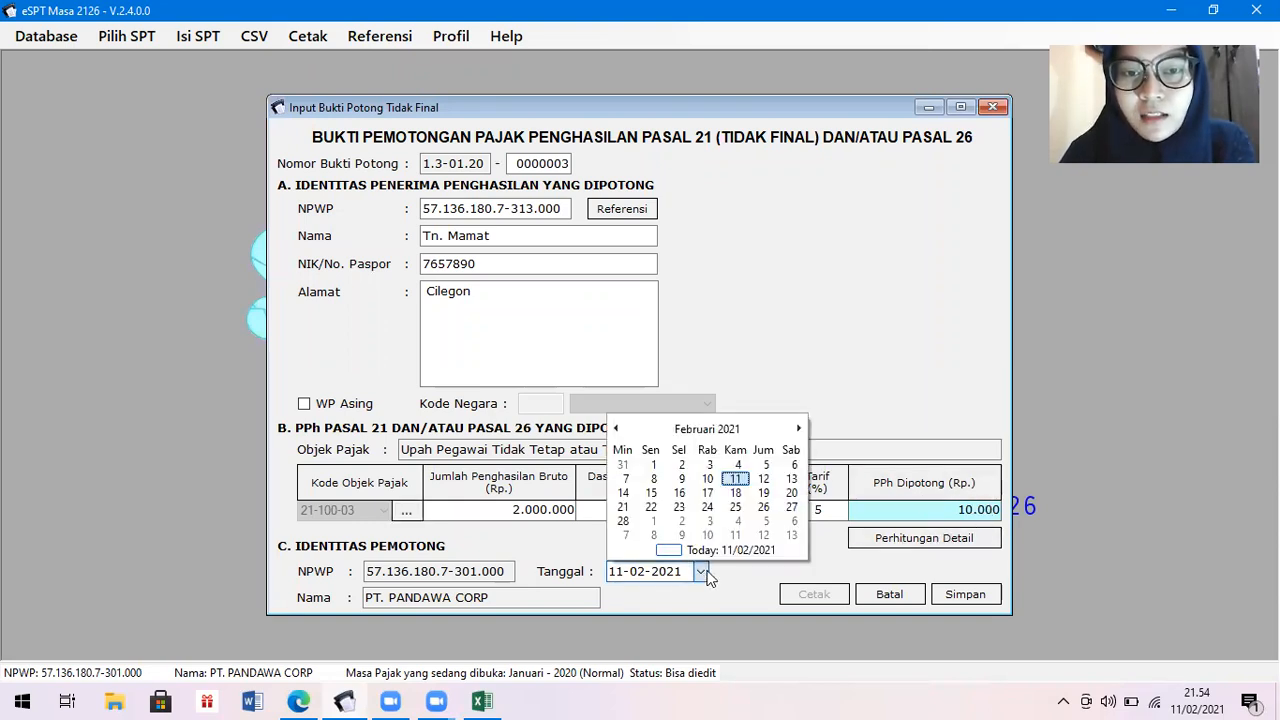
pyautogui.click(716, 428)
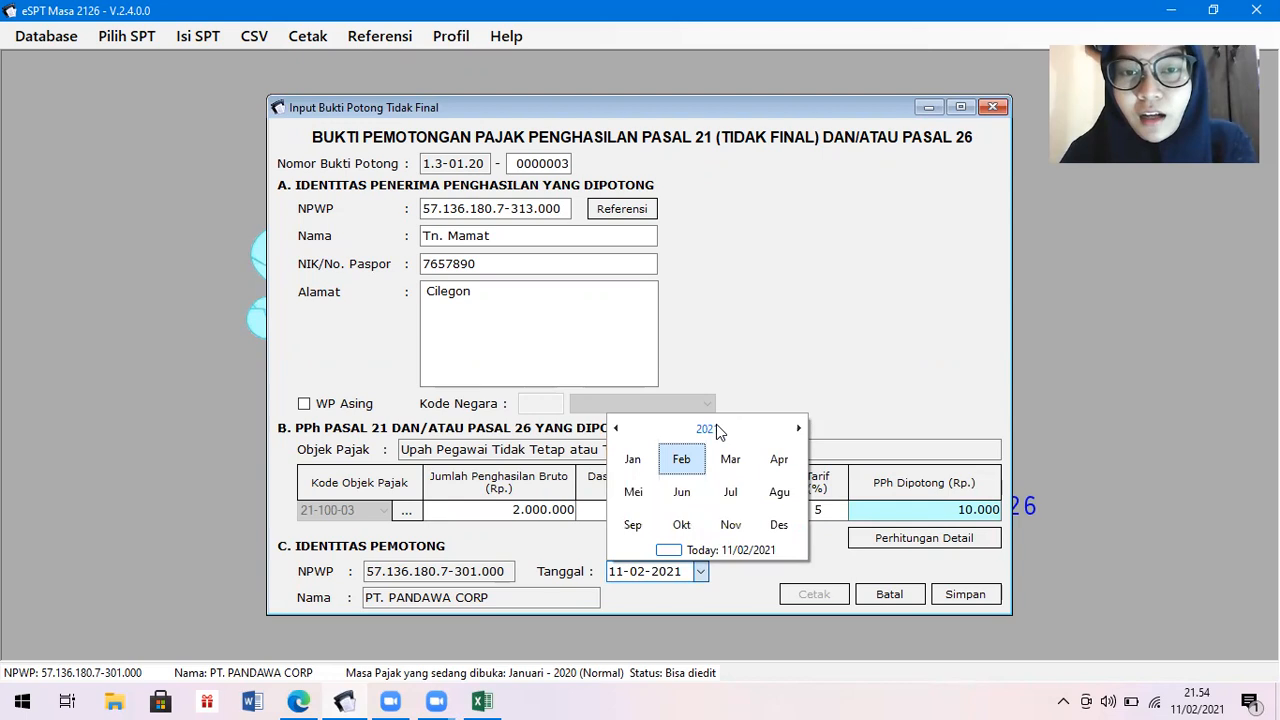
pyautogui.click(708, 429)
pyautogui.click(680, 459)
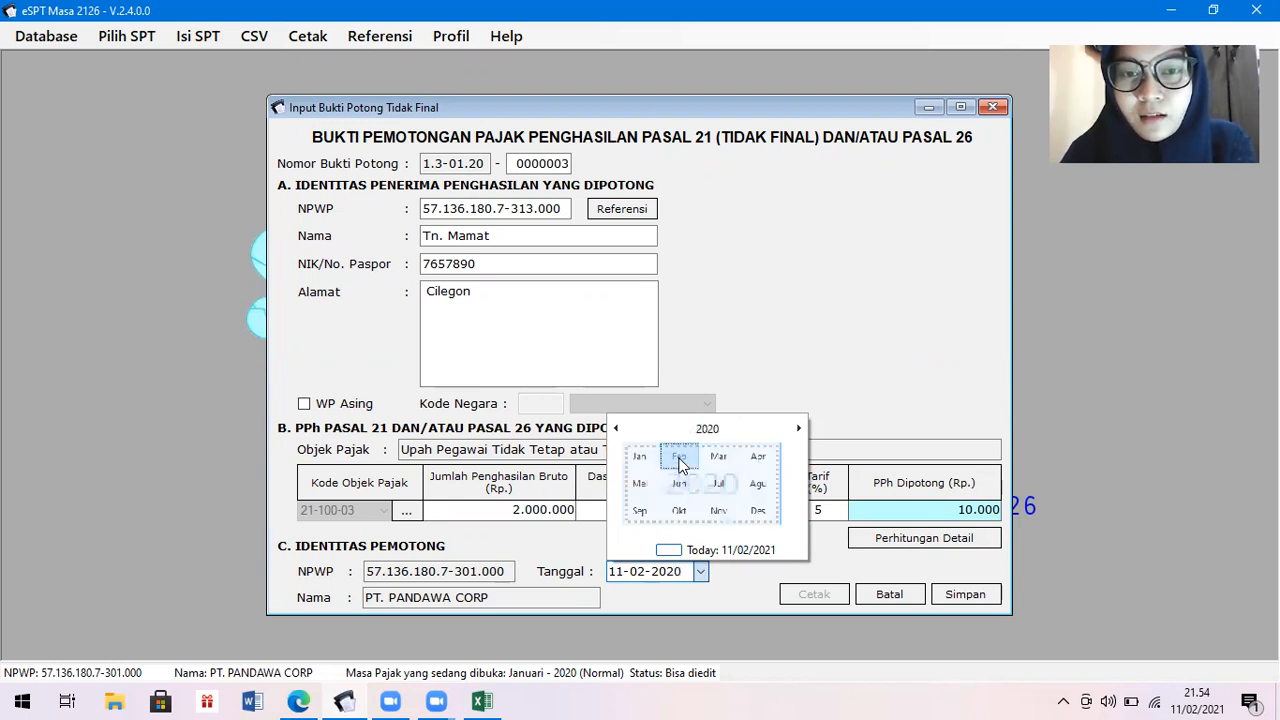
pyautogui.click(638, 458)
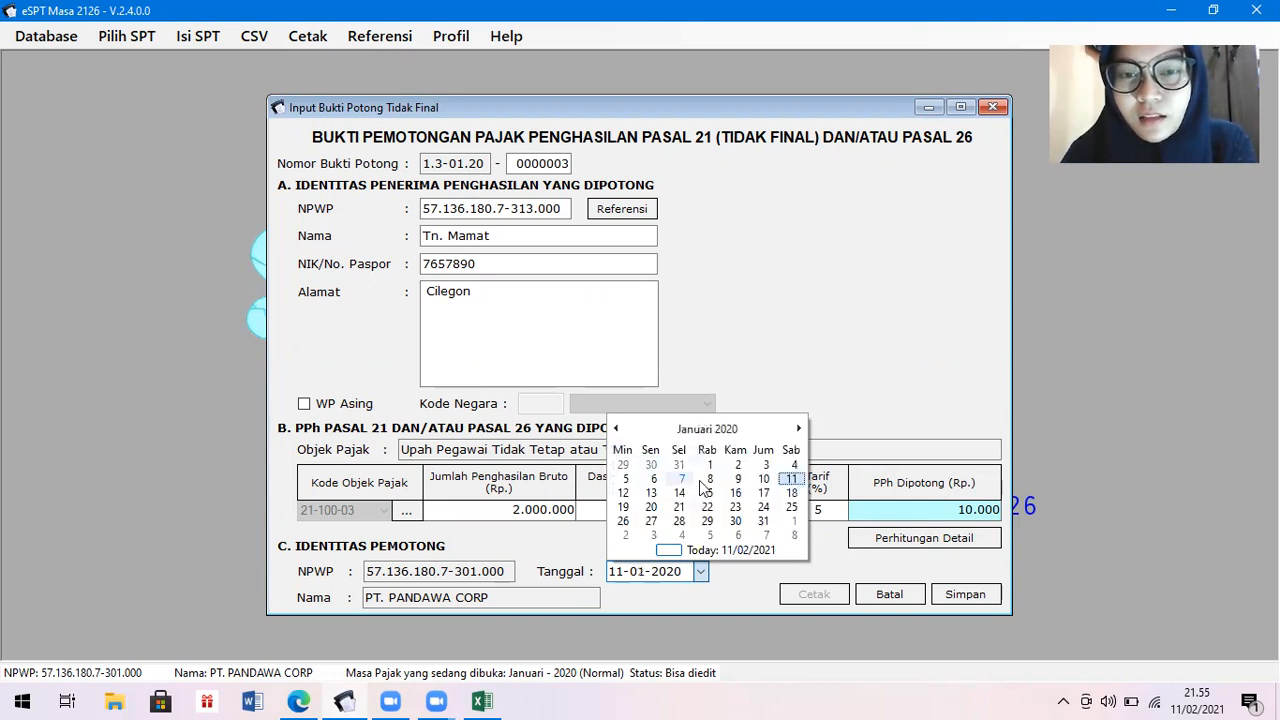
pyautogui.click(765, 521)
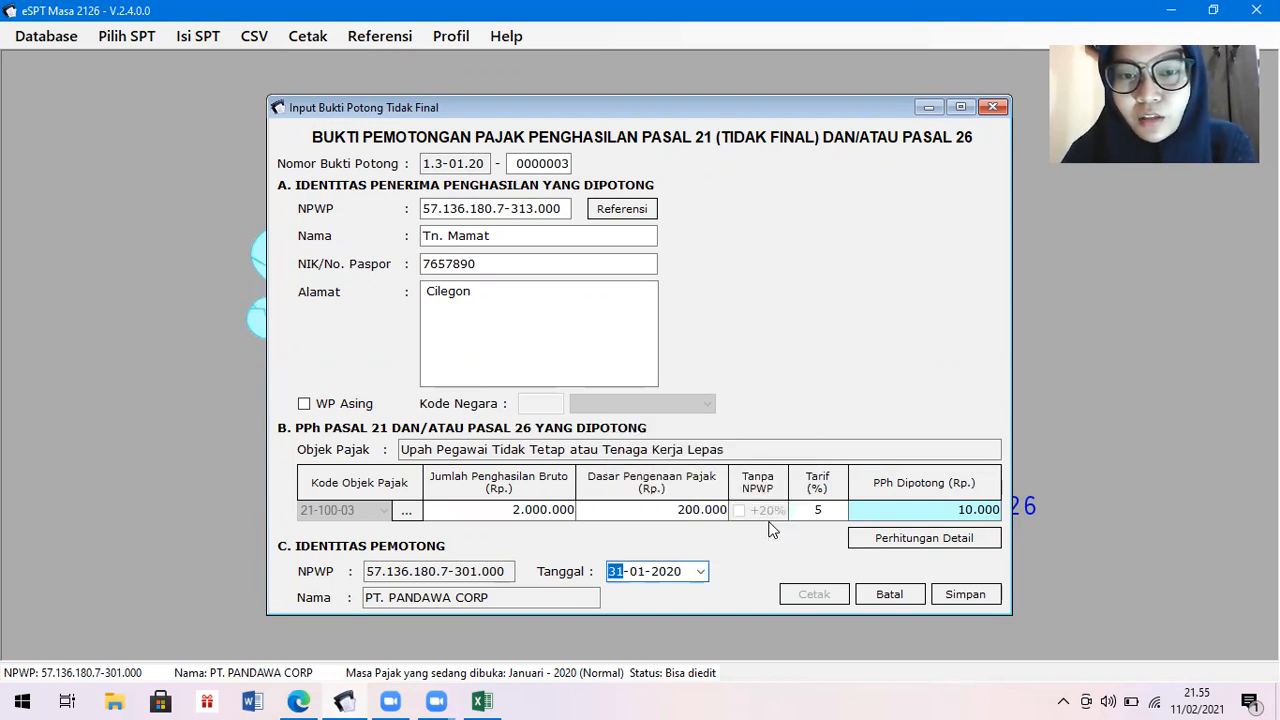
# Save slip 0000003 without starting another, check it in the list, and close the list.
pyautogui.click(965, 595)
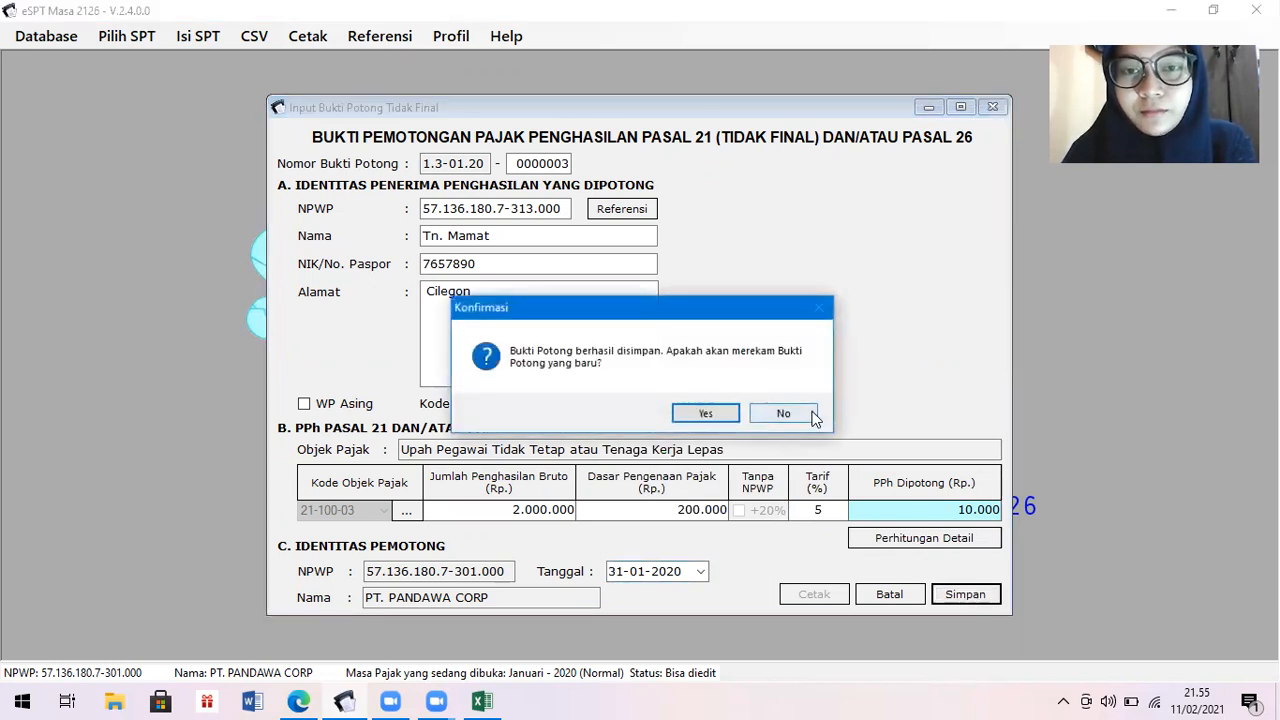
pyautogui.click(783, 413)
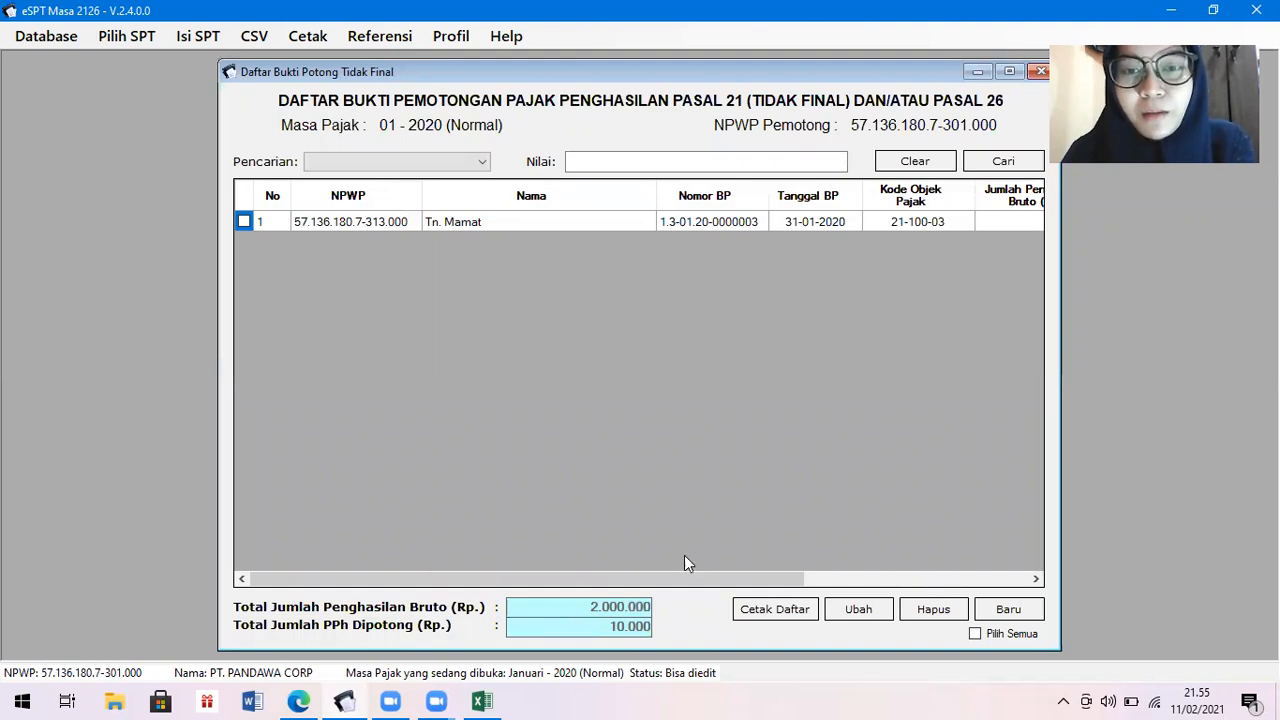
pyautogui.moveTo(688, 580); pyautogui.dragTo(949, 562)
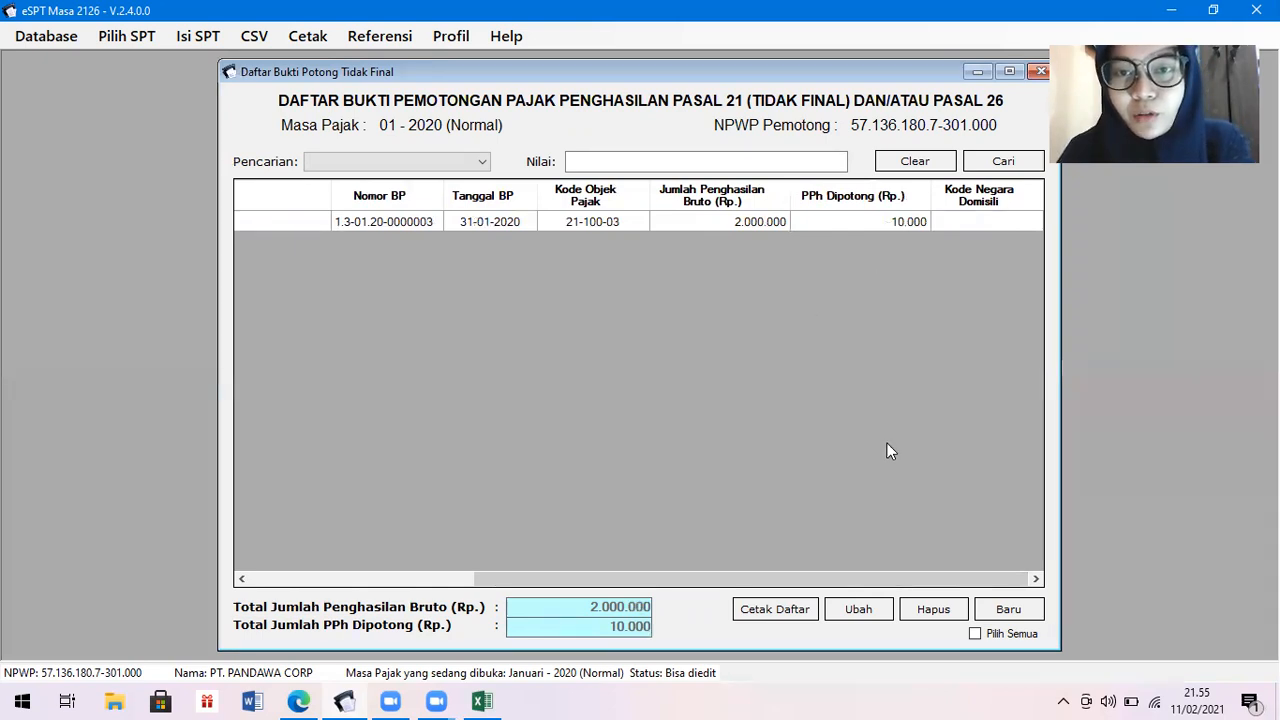
pyautogui.click(1040, 73)
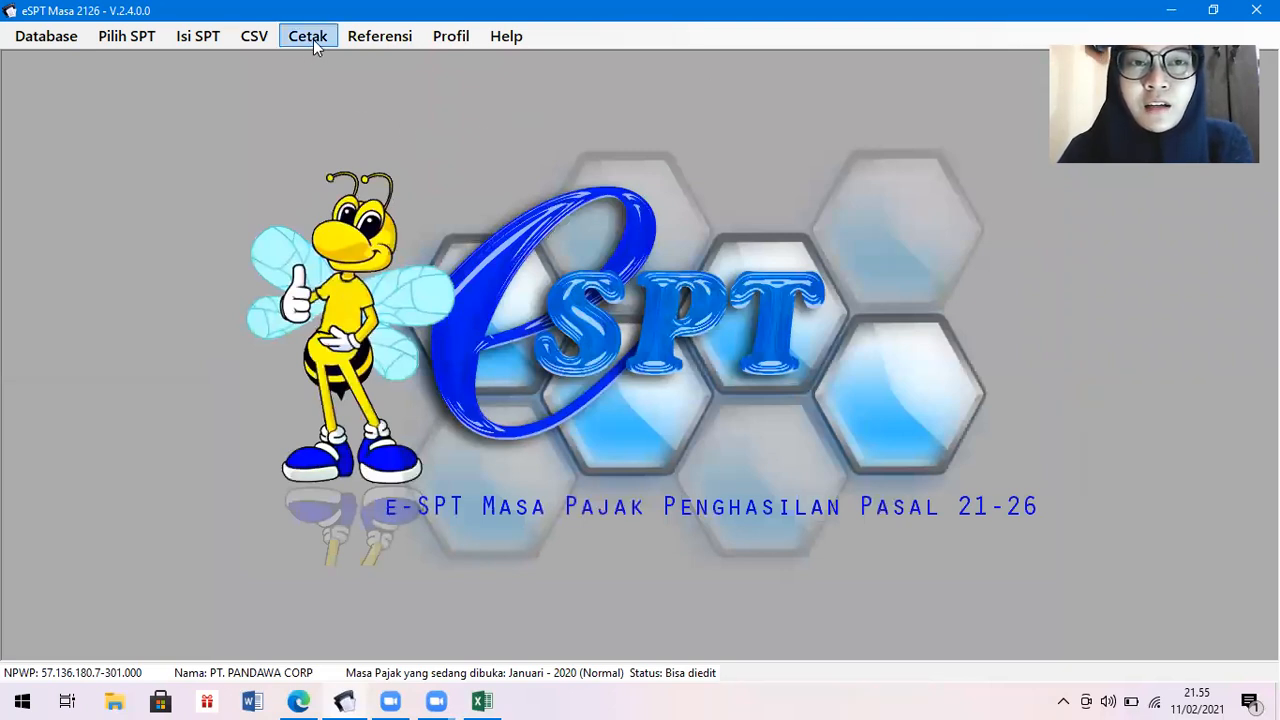
# Open SPT Induk (1721) and move through sections B.2, C and D to E. Pernyataan dan Ttd Pemotong.
pyautogui.click(196, 40)
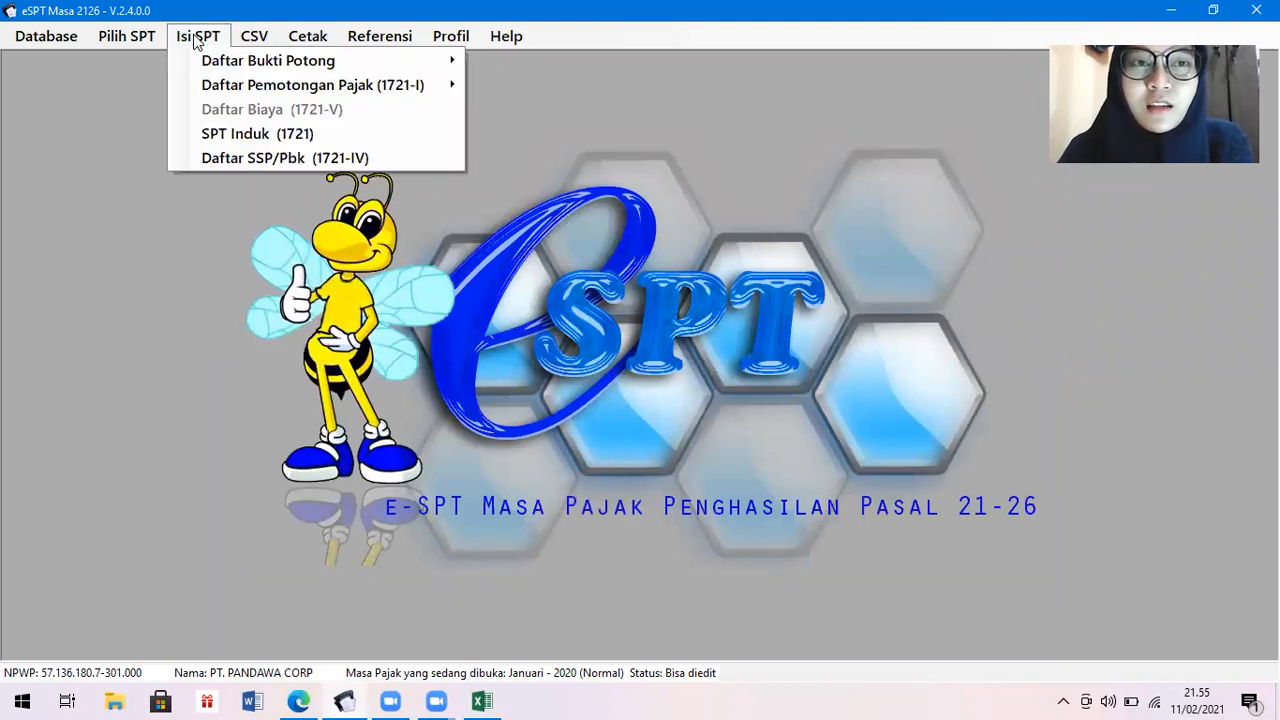
pyautogui.click(237, 134)
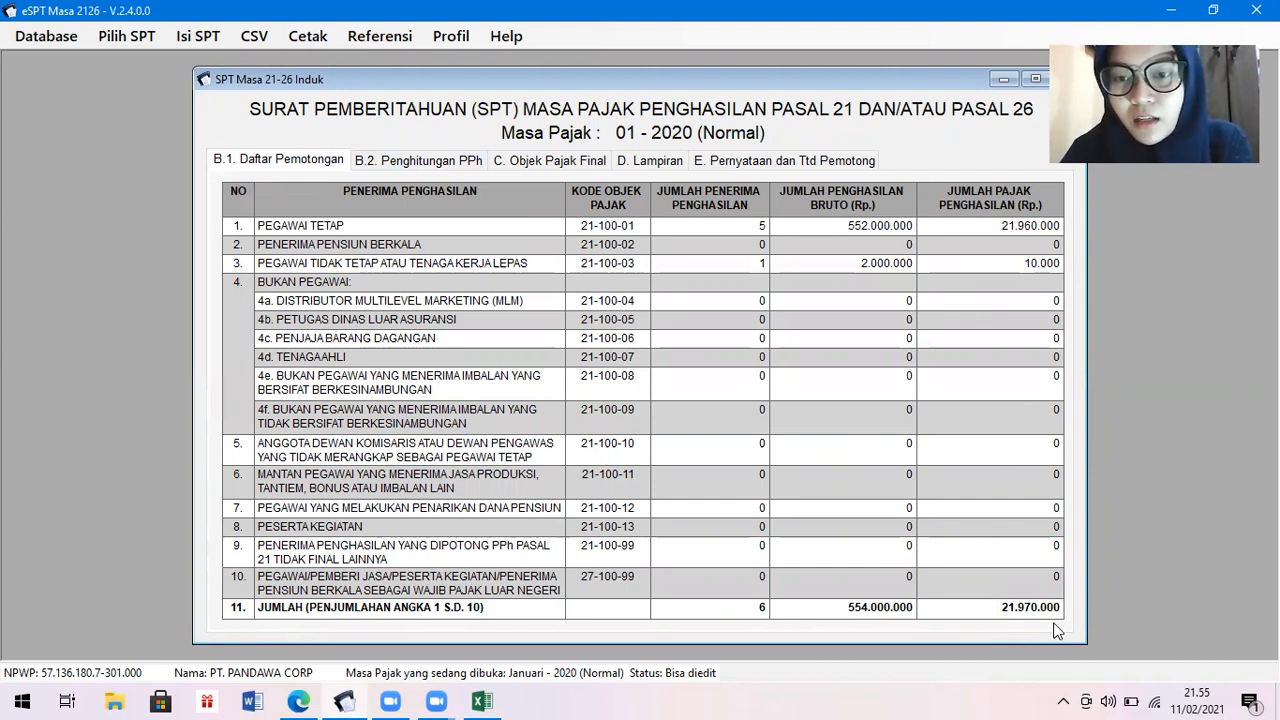
pyautogui.click(437, 165)
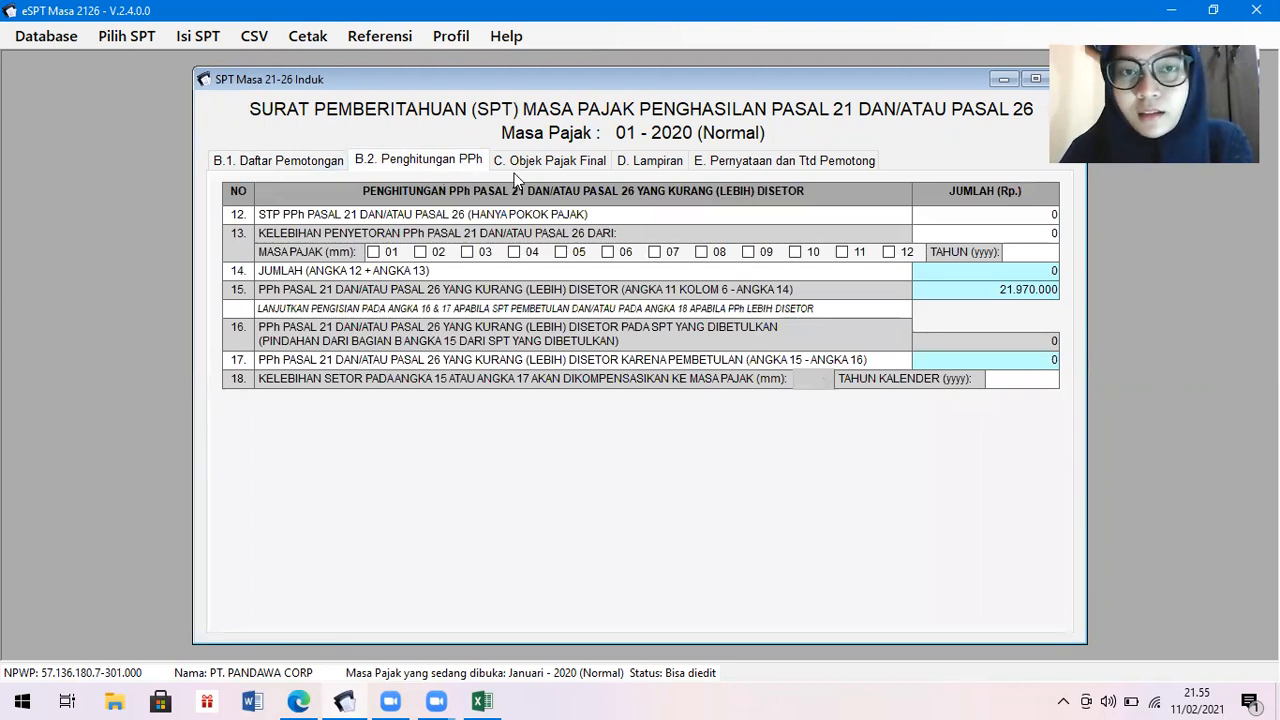
pyautogui.click(551, 163)
pyautogui.click(672, 166)
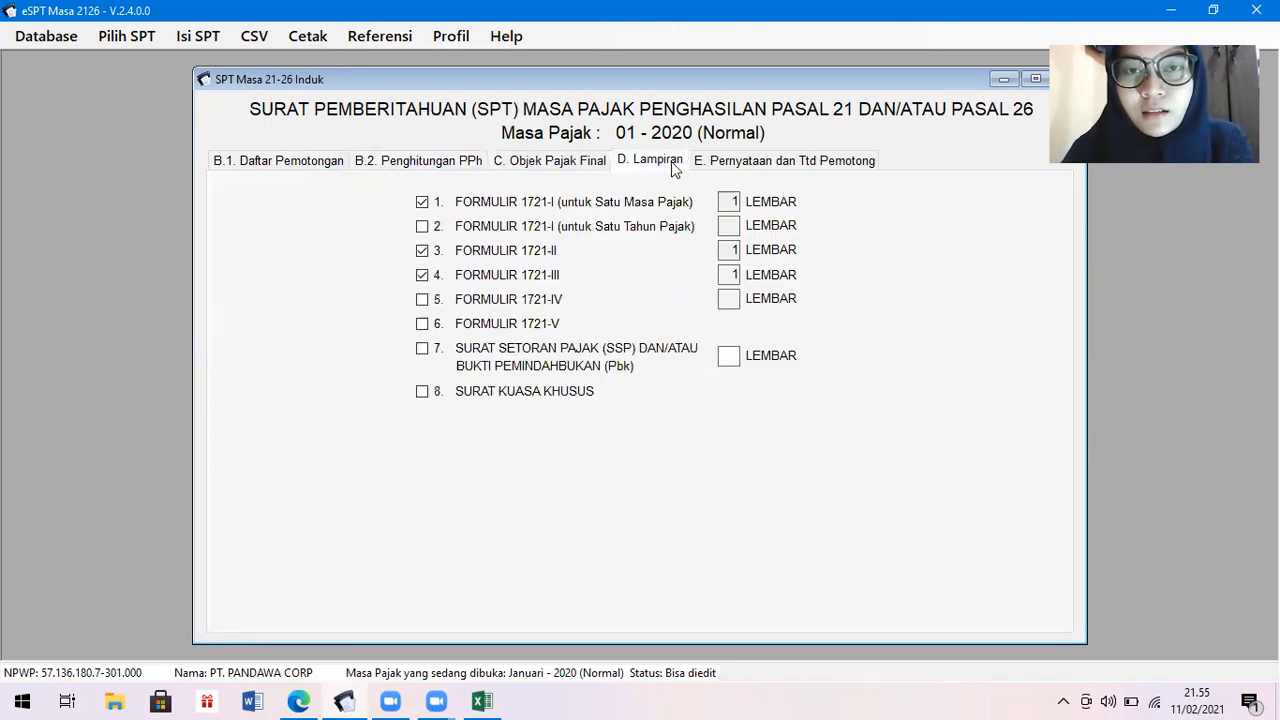
pyautogui.click(711, 168)
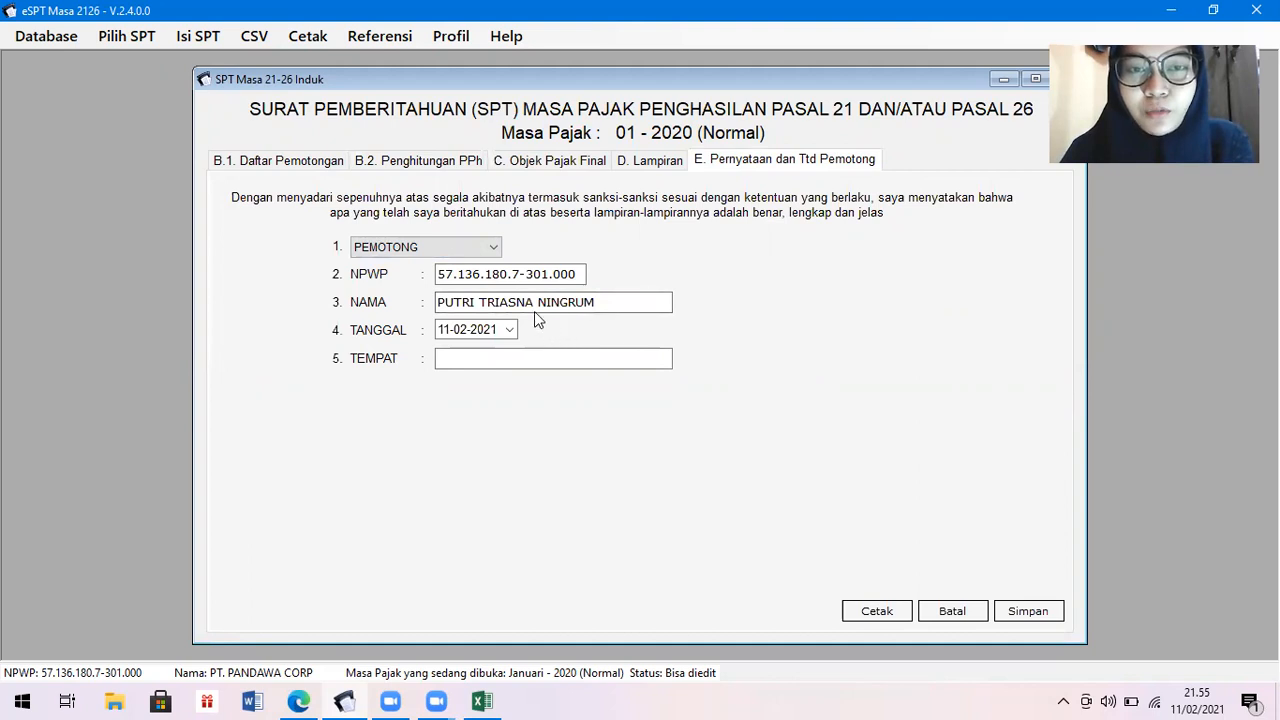
# Enter the signing date 31-01-2020 and the signing place CILEGON.
pyautogui.click(510, 330)
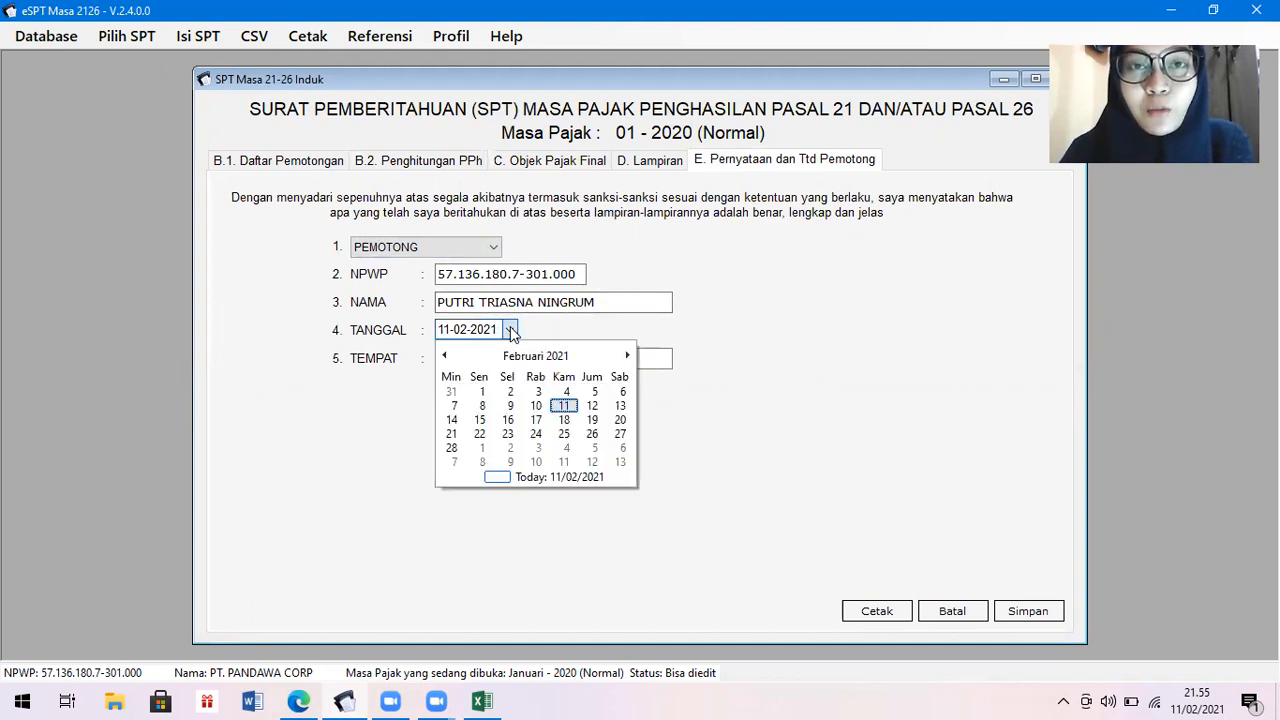
pyautogui.click(535, 356)
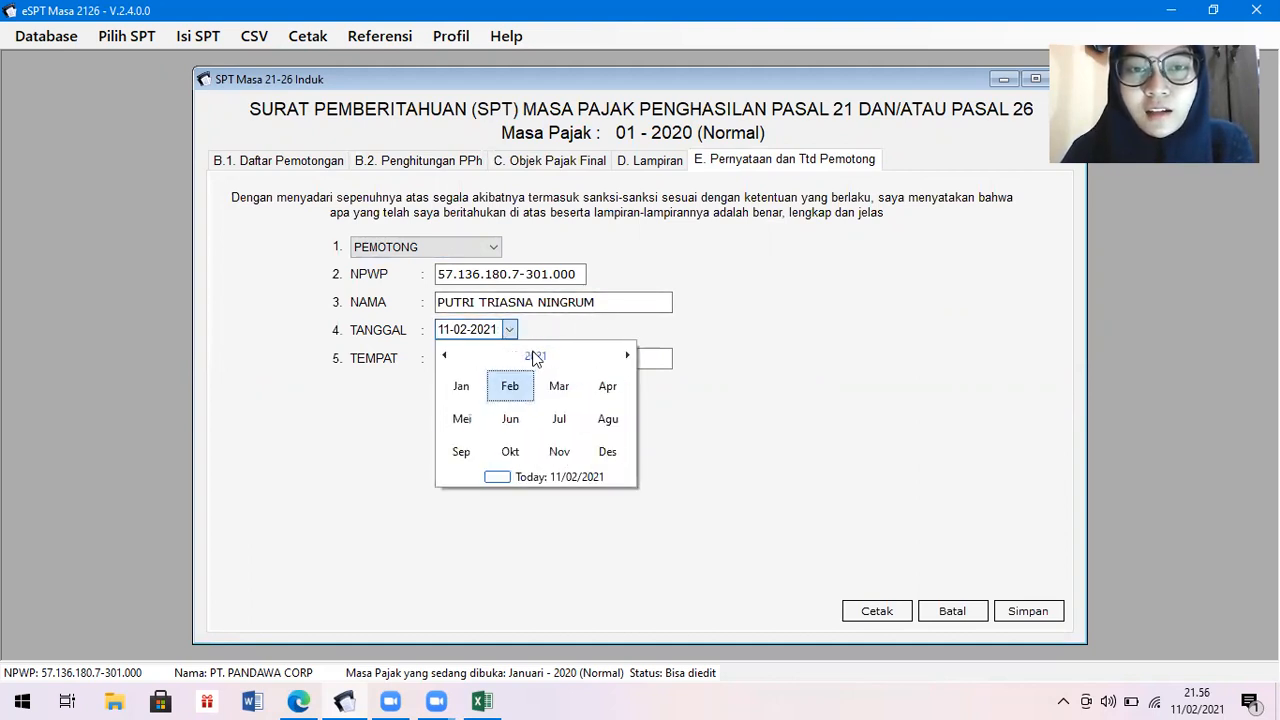
pyautogui.click(535, 356)
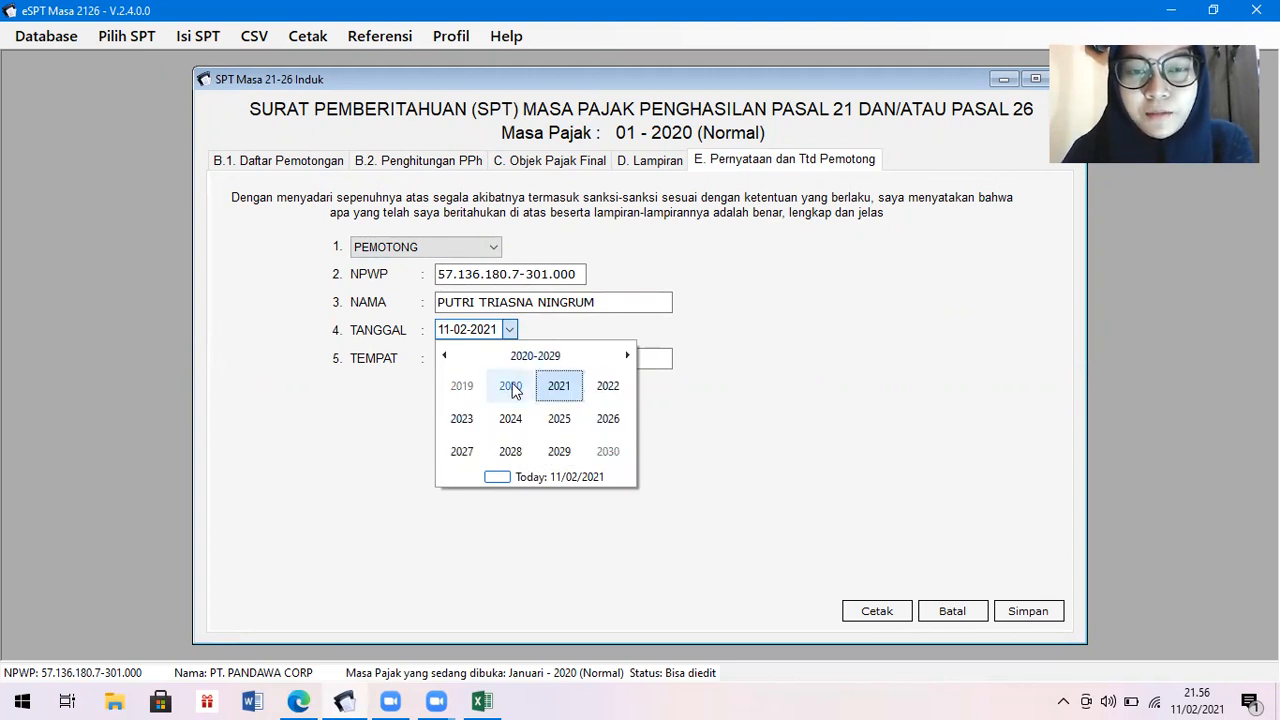
pyautogui.click(511, 385)
pyautogui.click(466, 385)
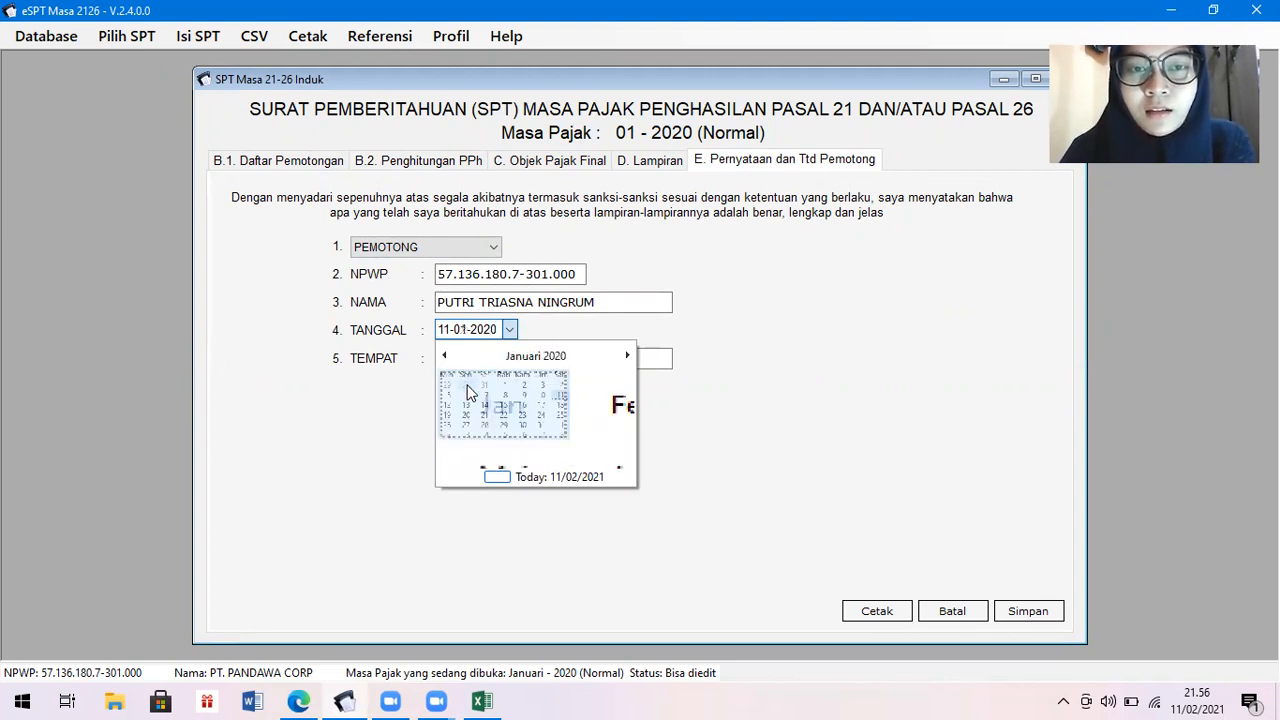
pyautogui.click(592, 447)
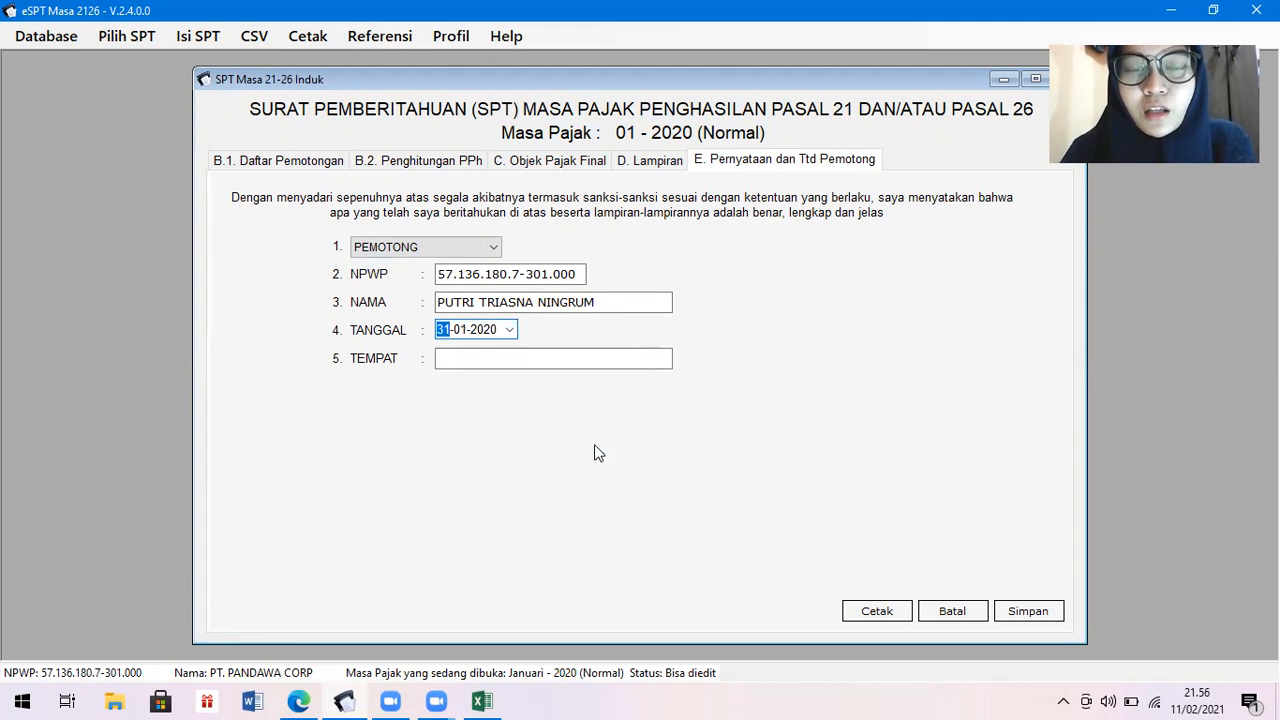
pyautogui.click(572, 358)
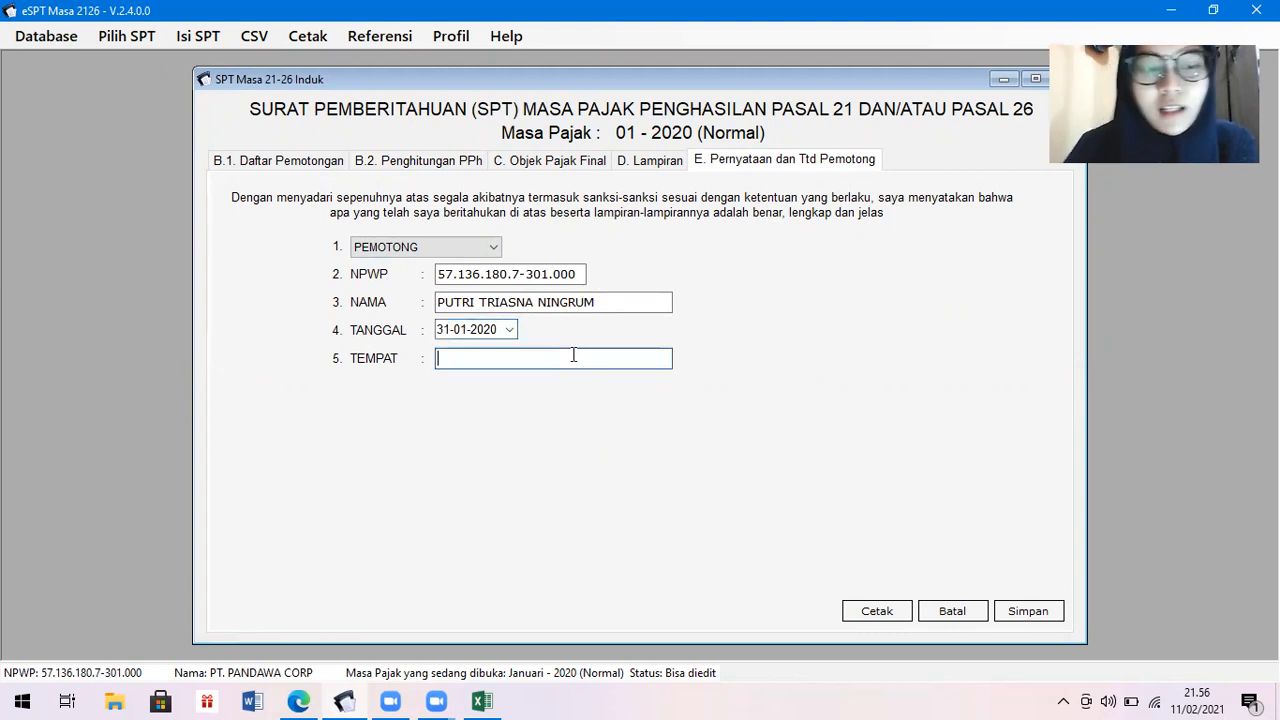
pyautogui.write('CIL')
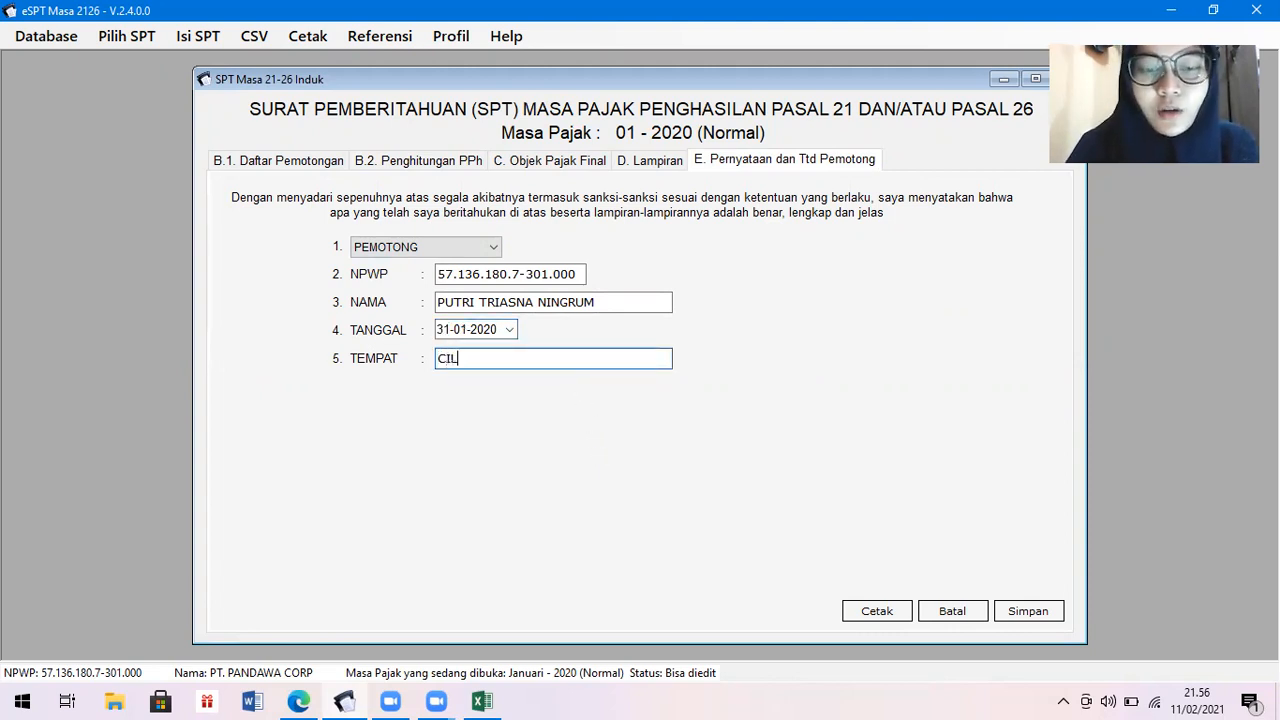
pyautogui.write('EGON')
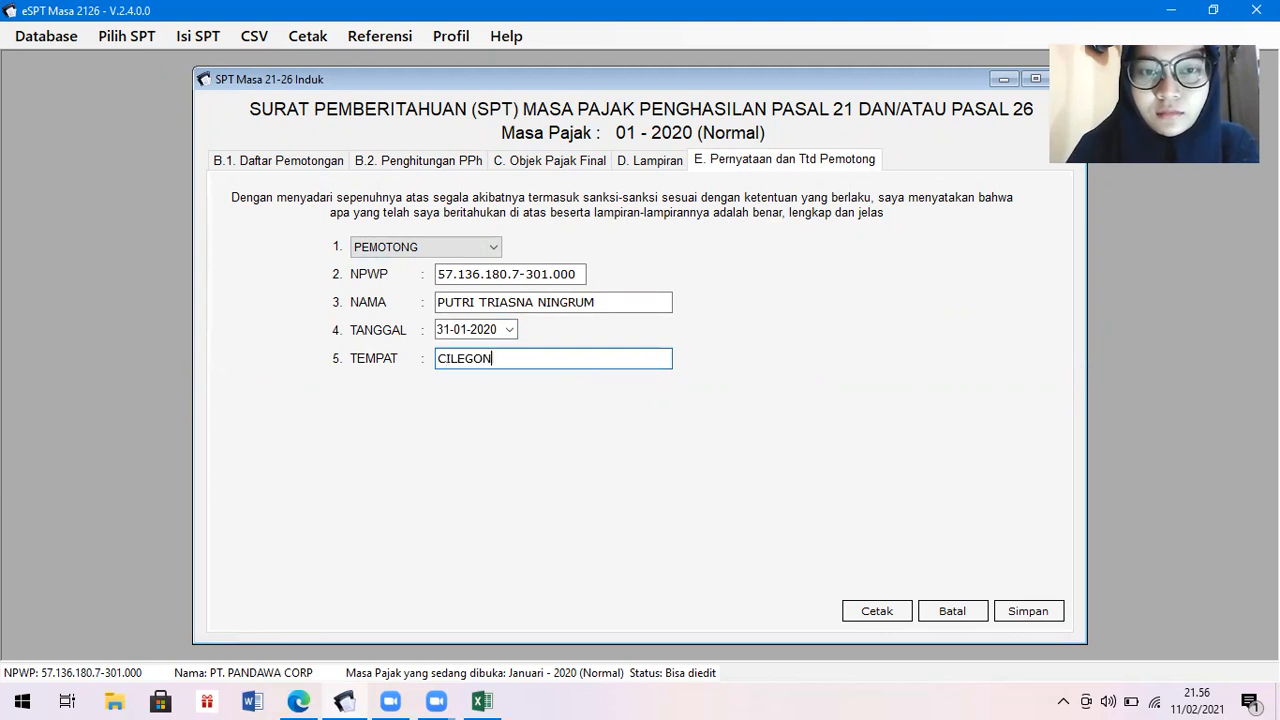
# Save the SPT Induk and acknowledge the confirmation.
pyautogui.click(1024, 611)
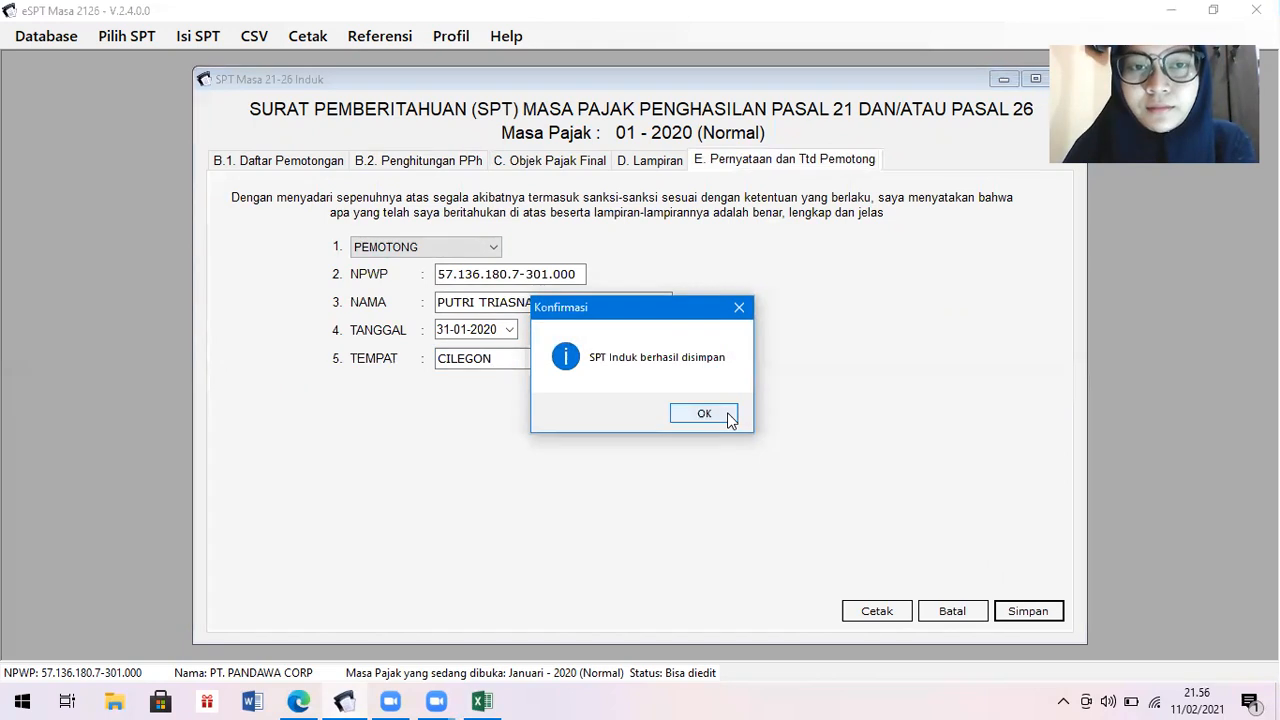
pyautogui.click(728, 417)
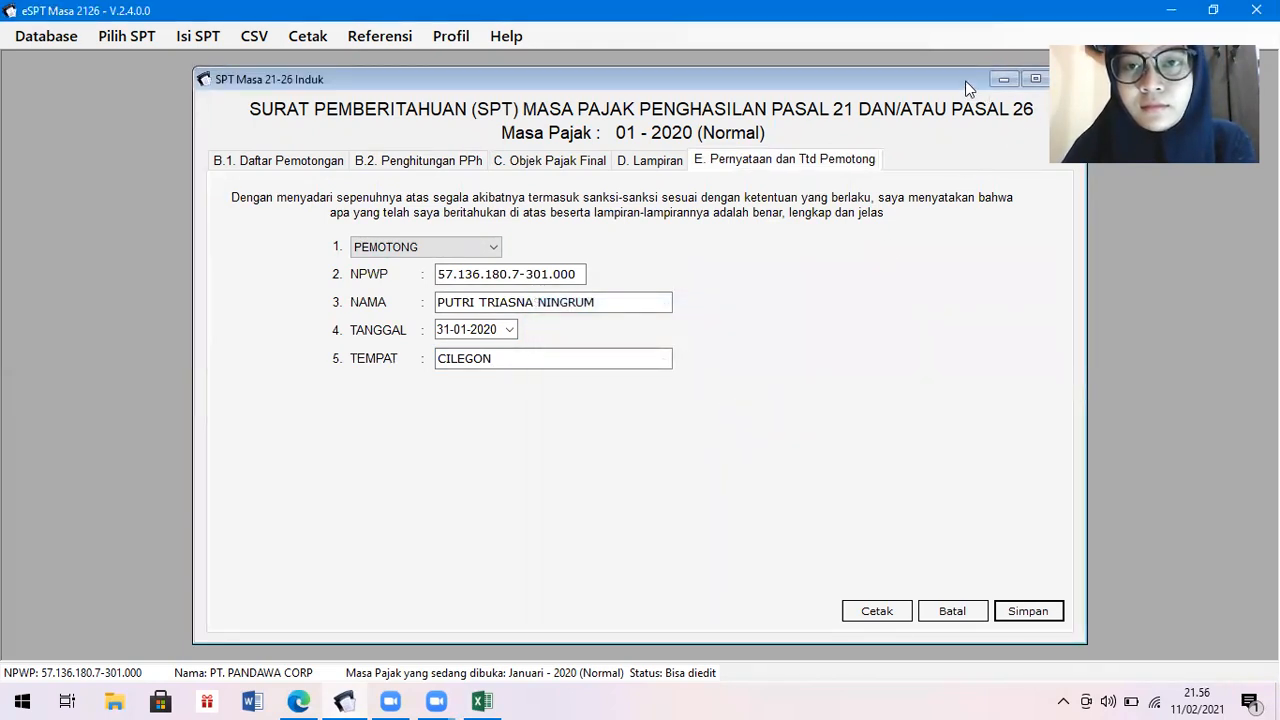
pyautogui.moveTo(973, 79); pyautogui.dragTo(941, 78)
# Close the SPT Induk form and open the Formulir 1721 print preview for period 01-2020.
pyautogui.click(1036, 78)
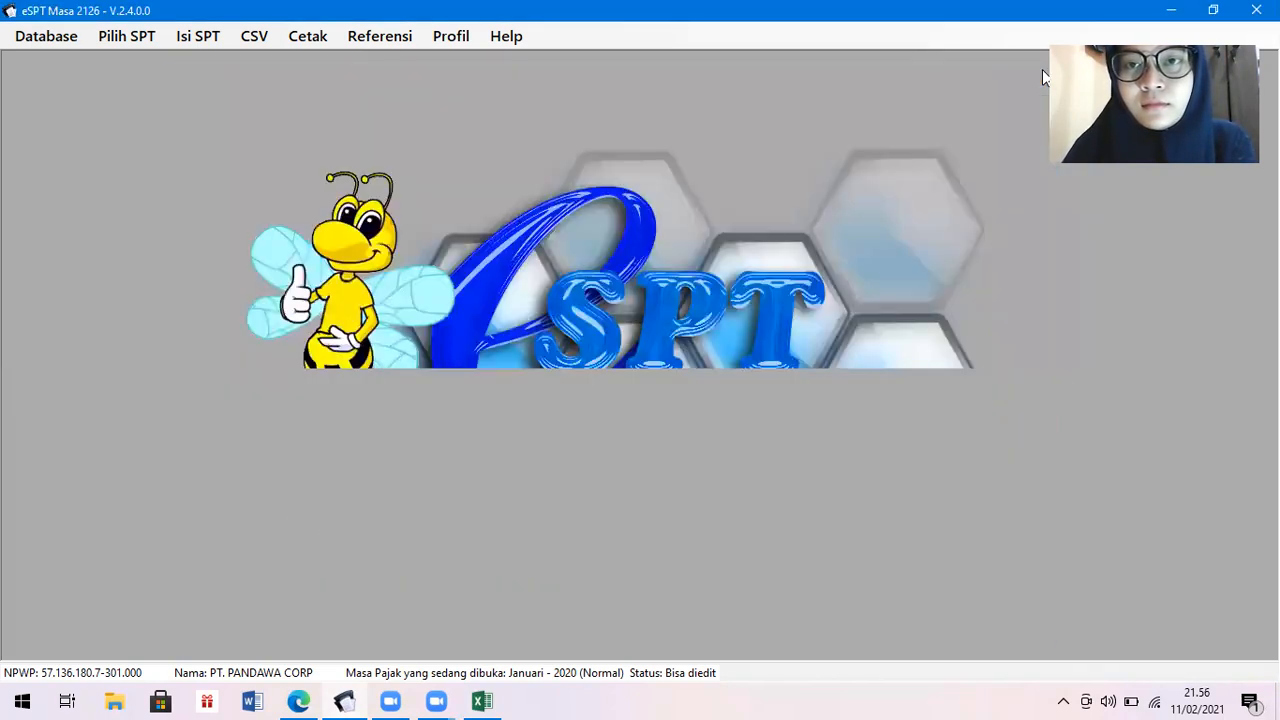
pyautogui.click(302, 38)
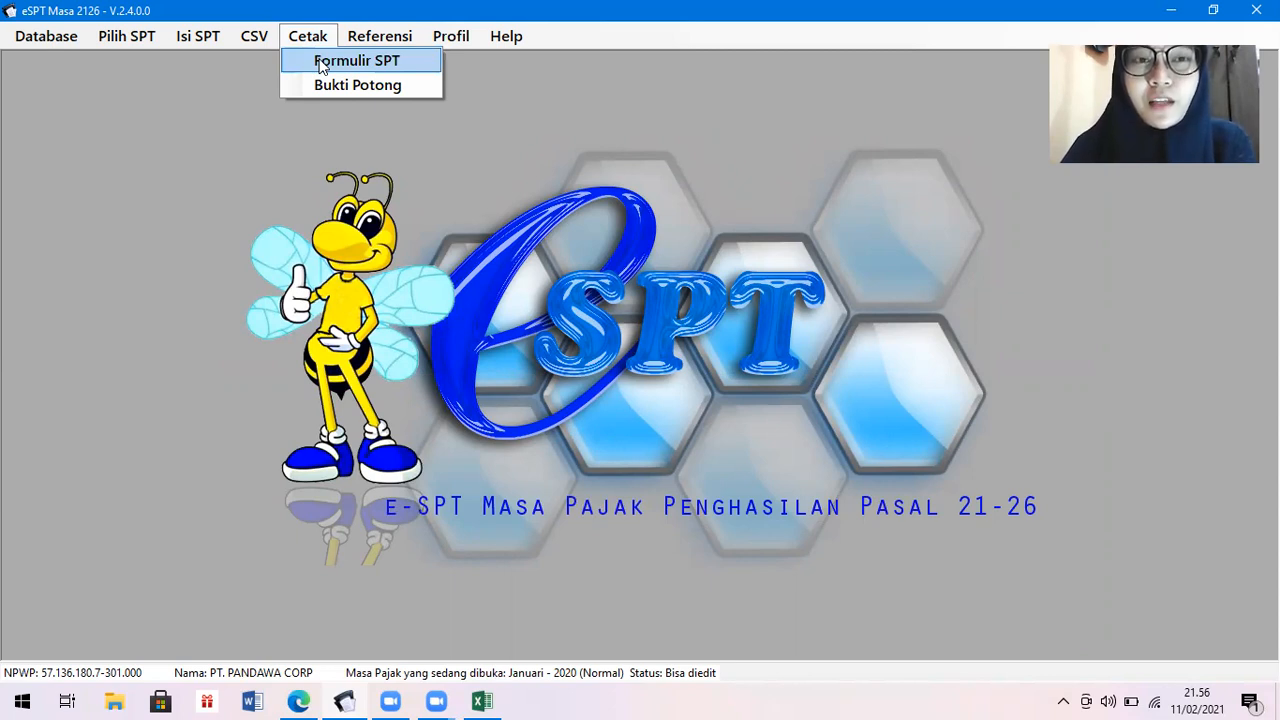
pyautogui.click(321, 62)
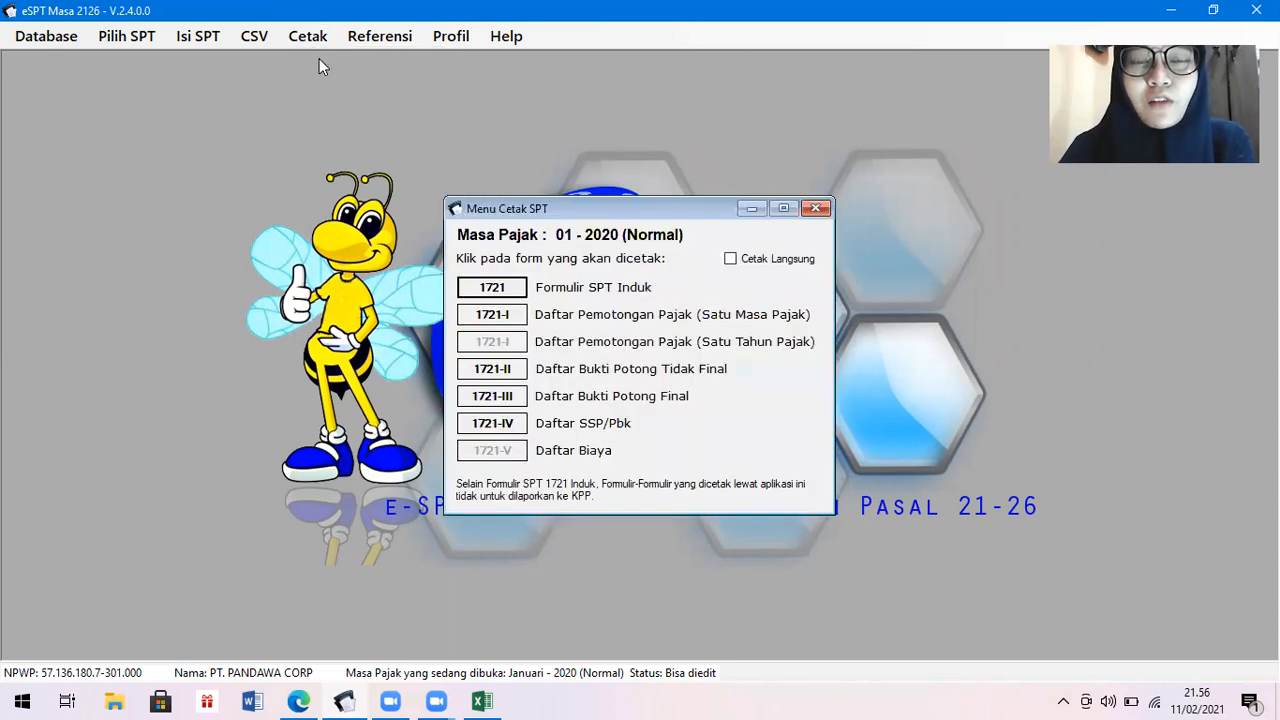
pyautogui.click(509, 292)
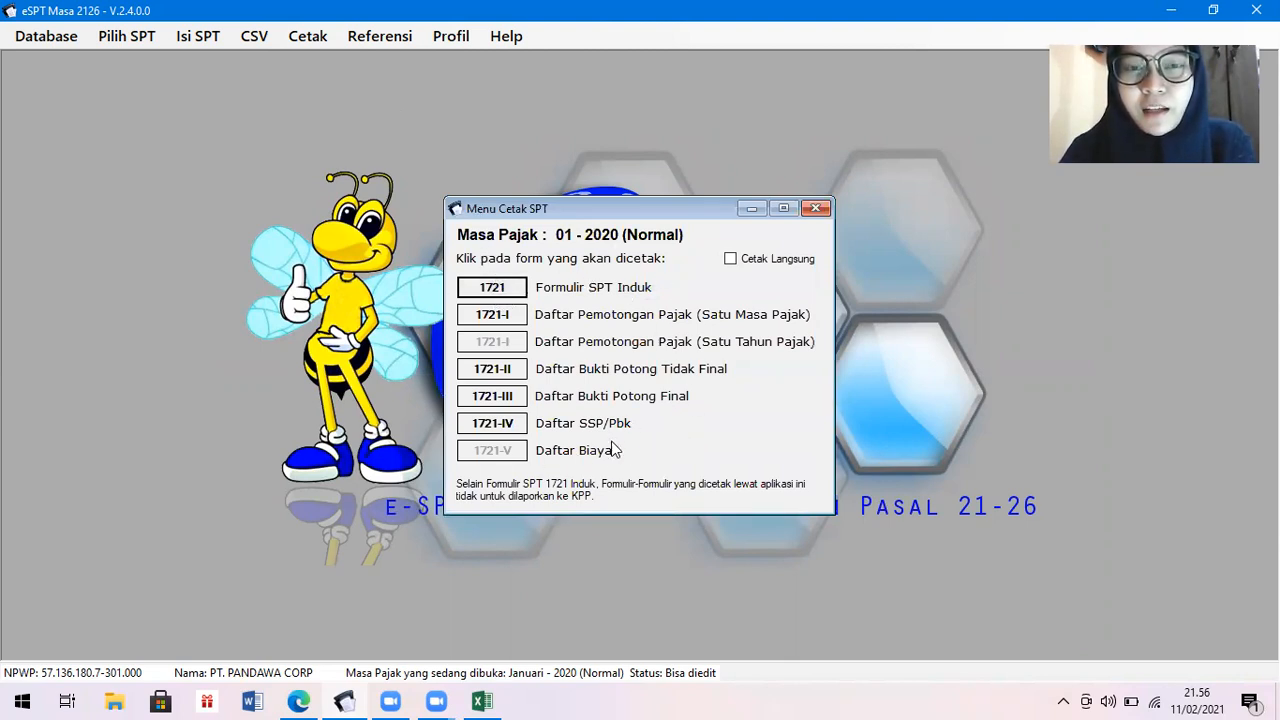
pyautogui.click(499, 289)
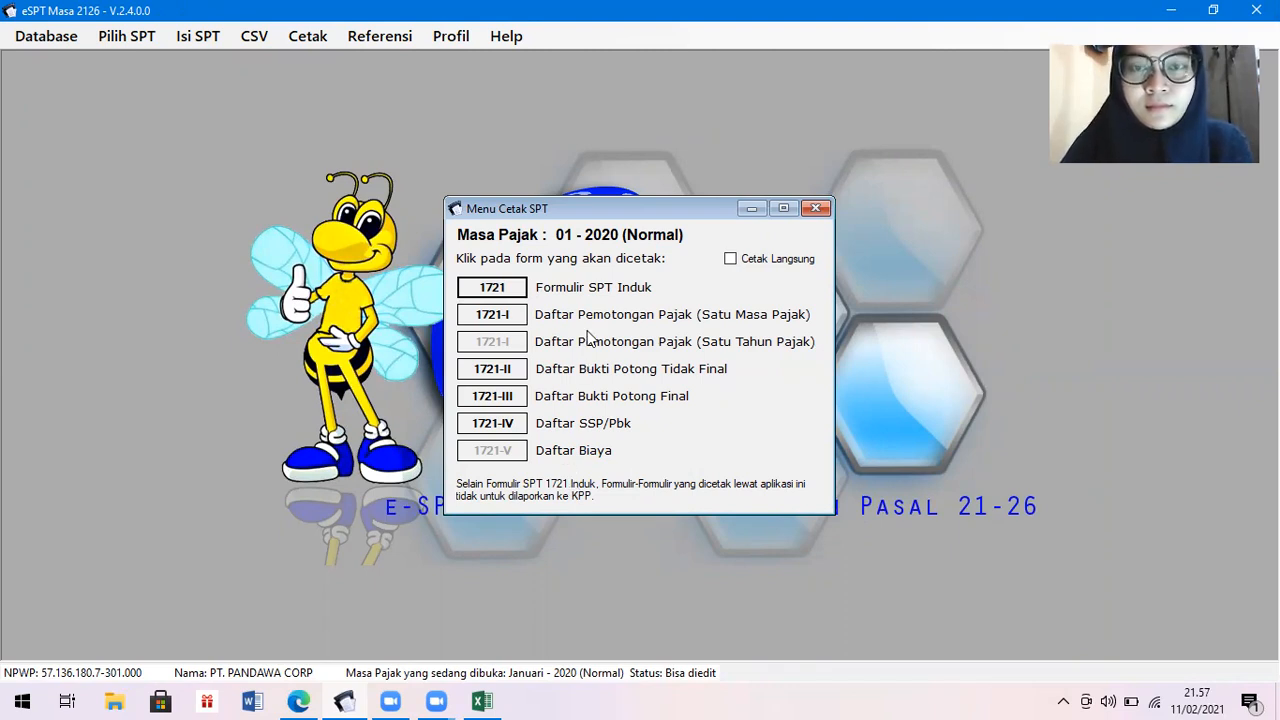
pyautogui.click(510, 290)
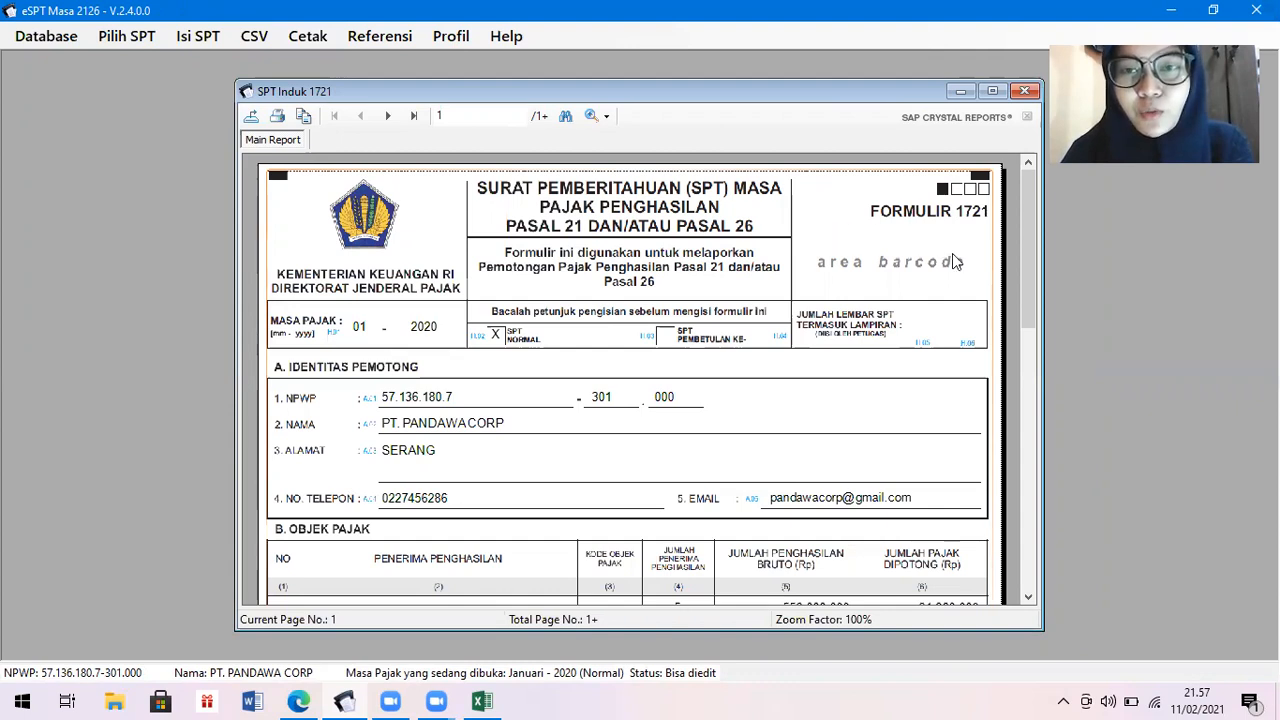
# Review page 1 of the 1721 preview: row 1 PPh 21.960.000, row 2 zeros, row 3 PPh 10.000.
pyautogui.moveTo(1029, 251); pyautogui.dragTo(1037, 386)
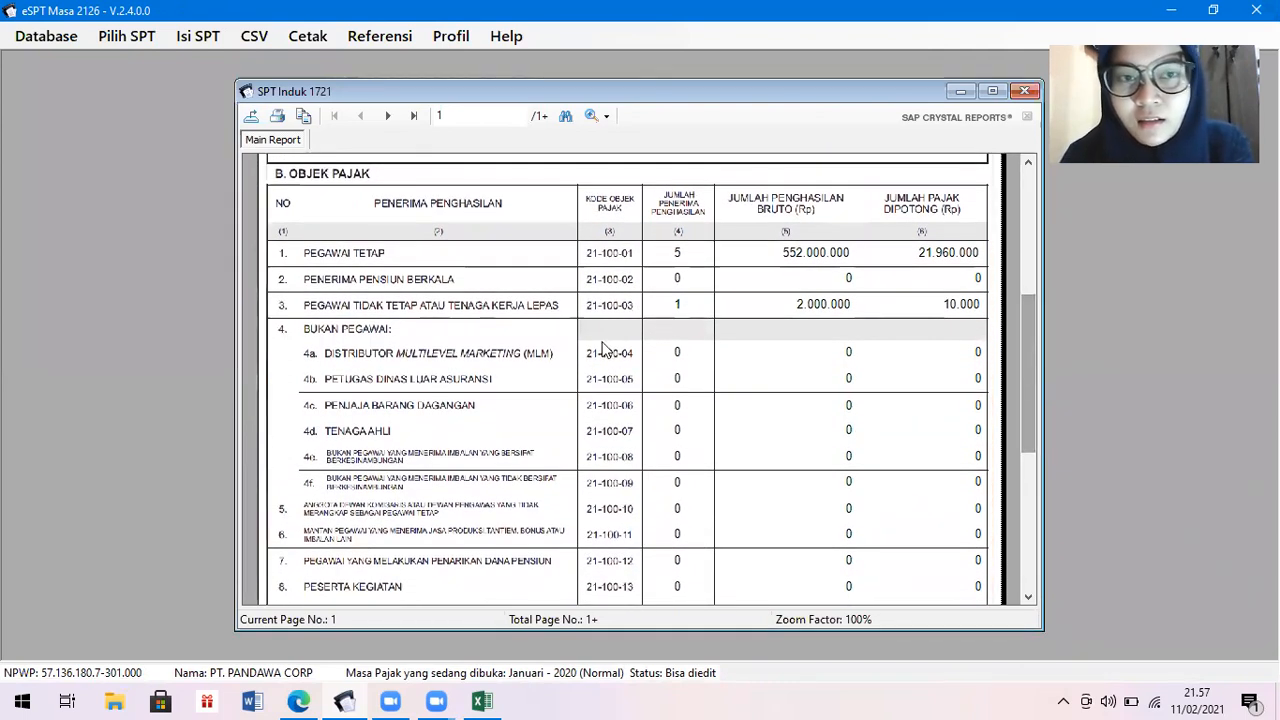
pyautogui.click(706, 282)
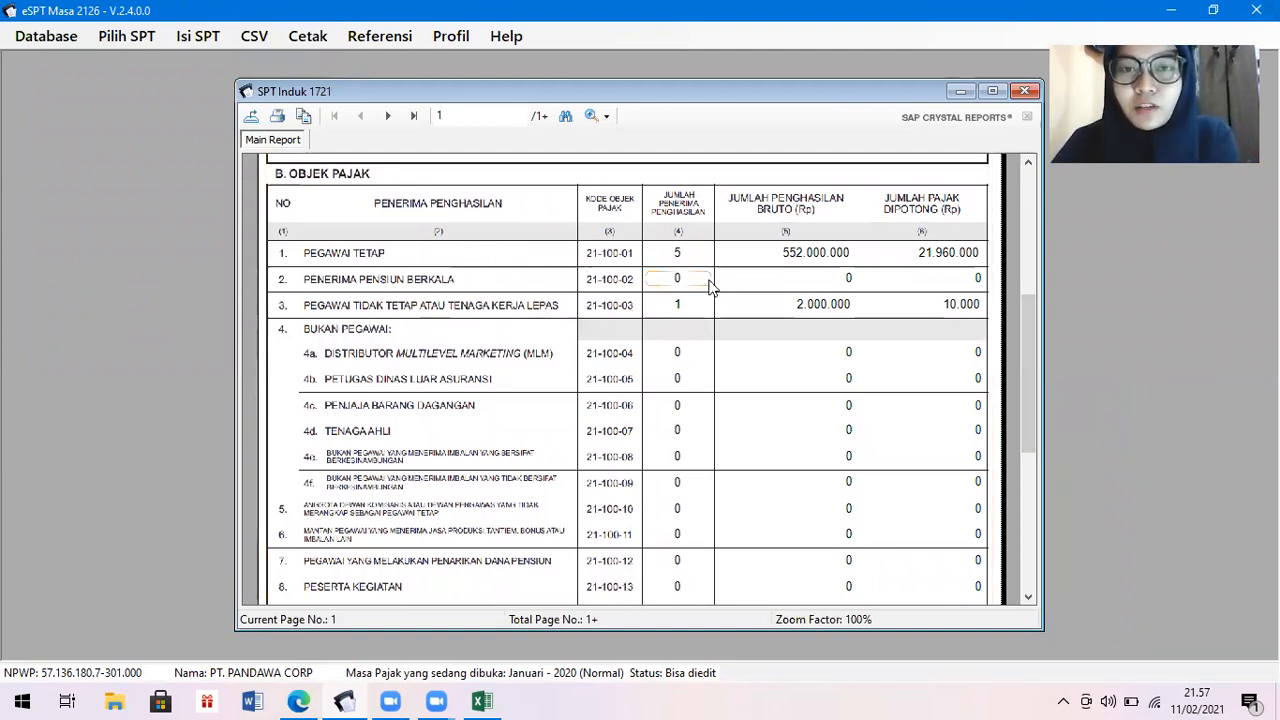
pyautogui.click(845, 288)
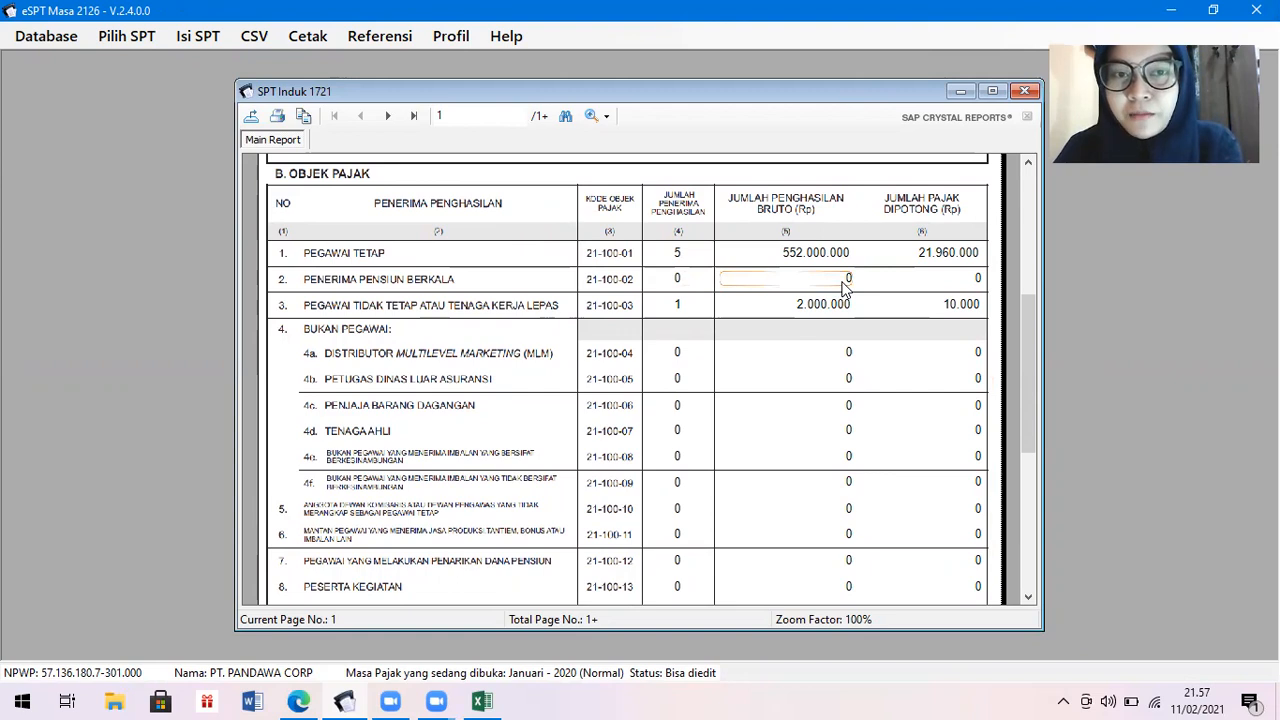
pyautogui.click(930, 258)
pyautogui.click(956, 303)
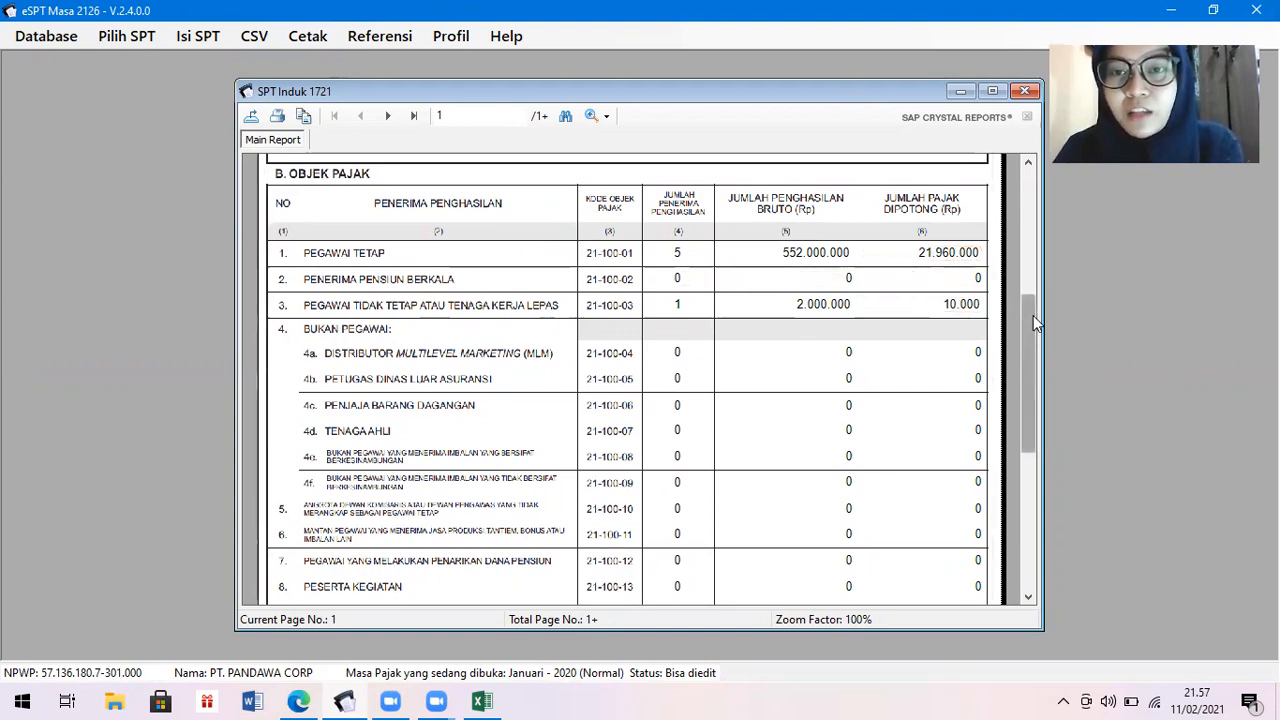
pyautogui.moveTo(1033, 315); pyautogui.dragTo(1037, 330)
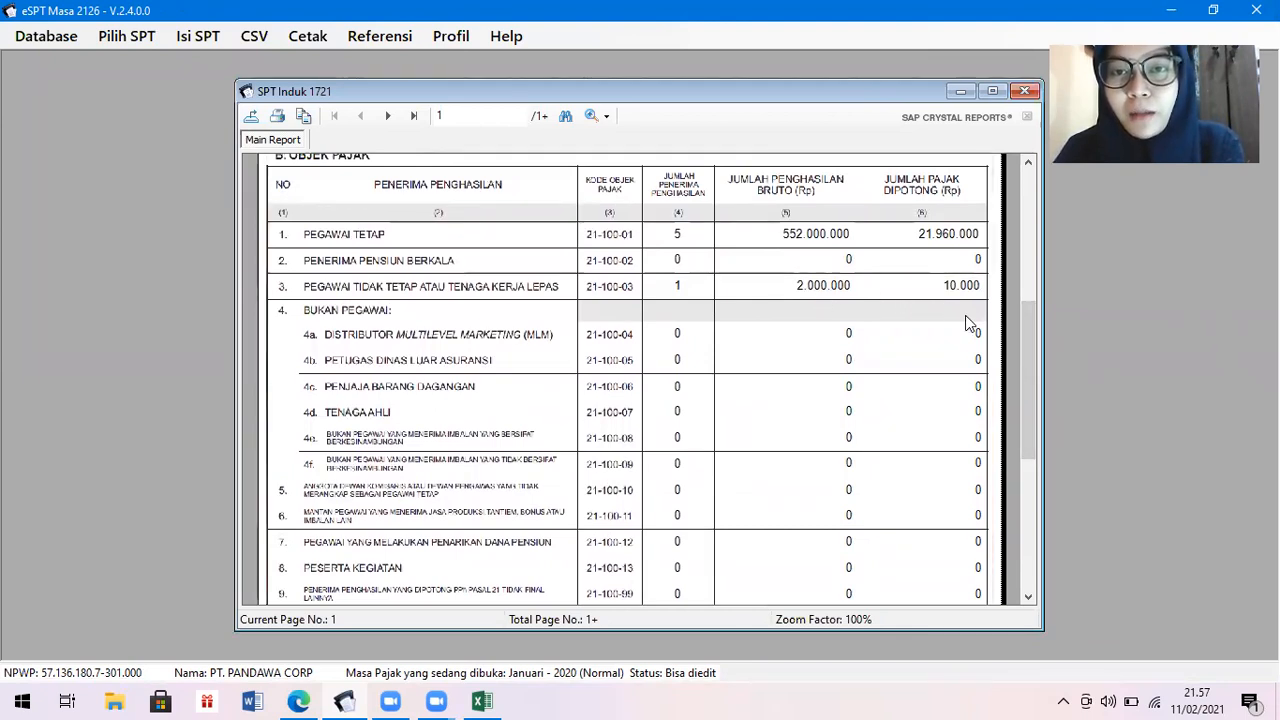
pyautogui.moveTo(1023, 399); pyautogui.dragTo(1016, 503)
# Review page 2 of the Formulir 1721 preview, then close it.
pyautogui.click(388, 116)
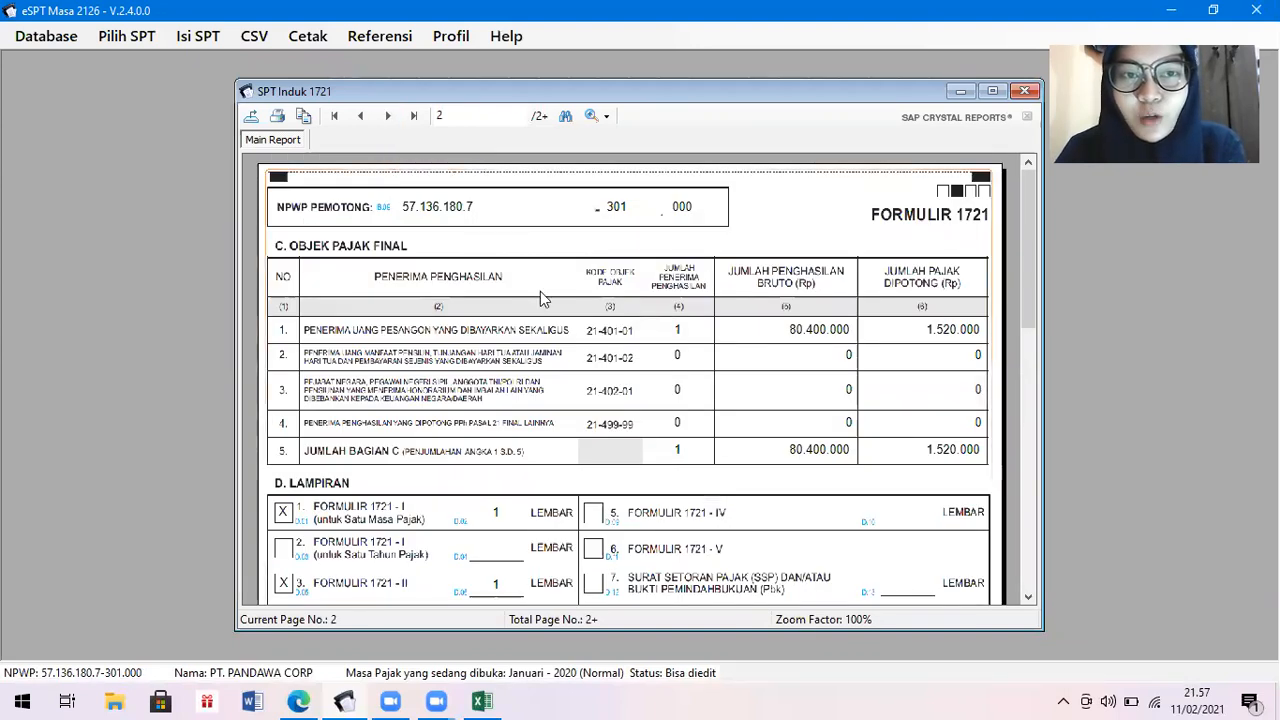
pyautogui.moveTo(1031, 310); pyautogui.dragTo(1025, 453)
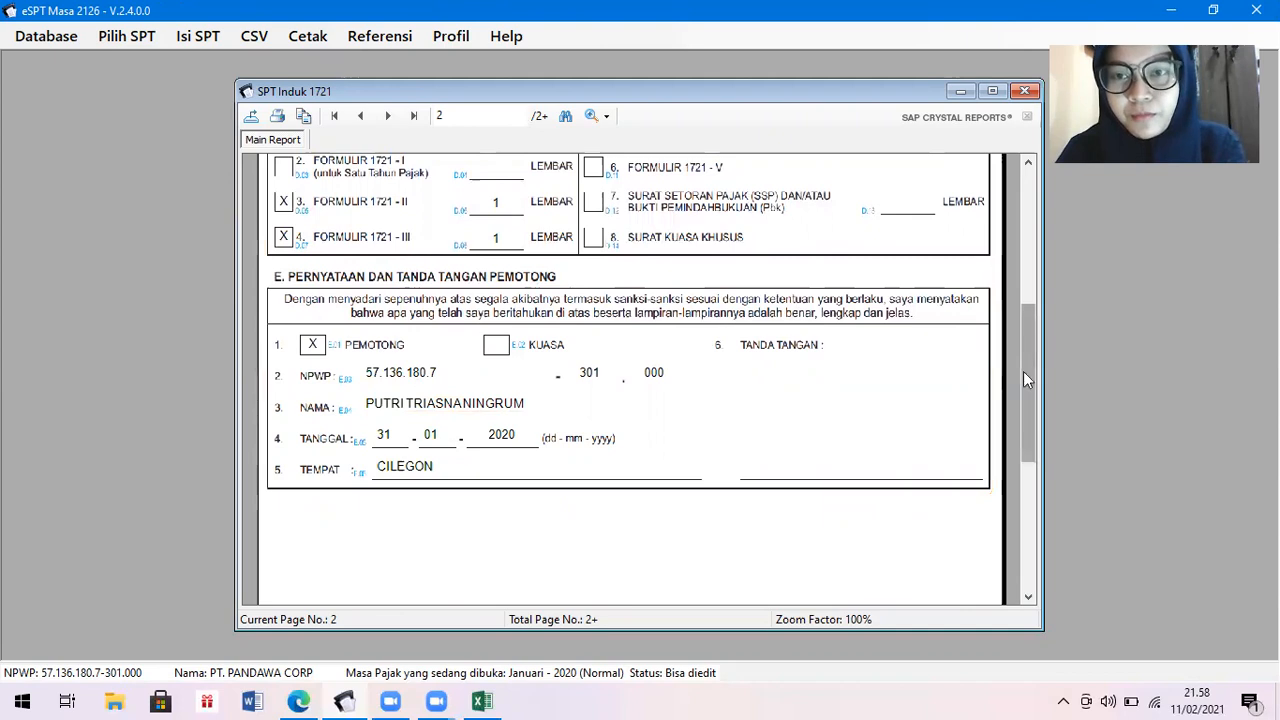
pyautogui.moveTo(1024, 375); pyautogui.dragTo(1027, 221)
pyautogui.click(1025, 91)
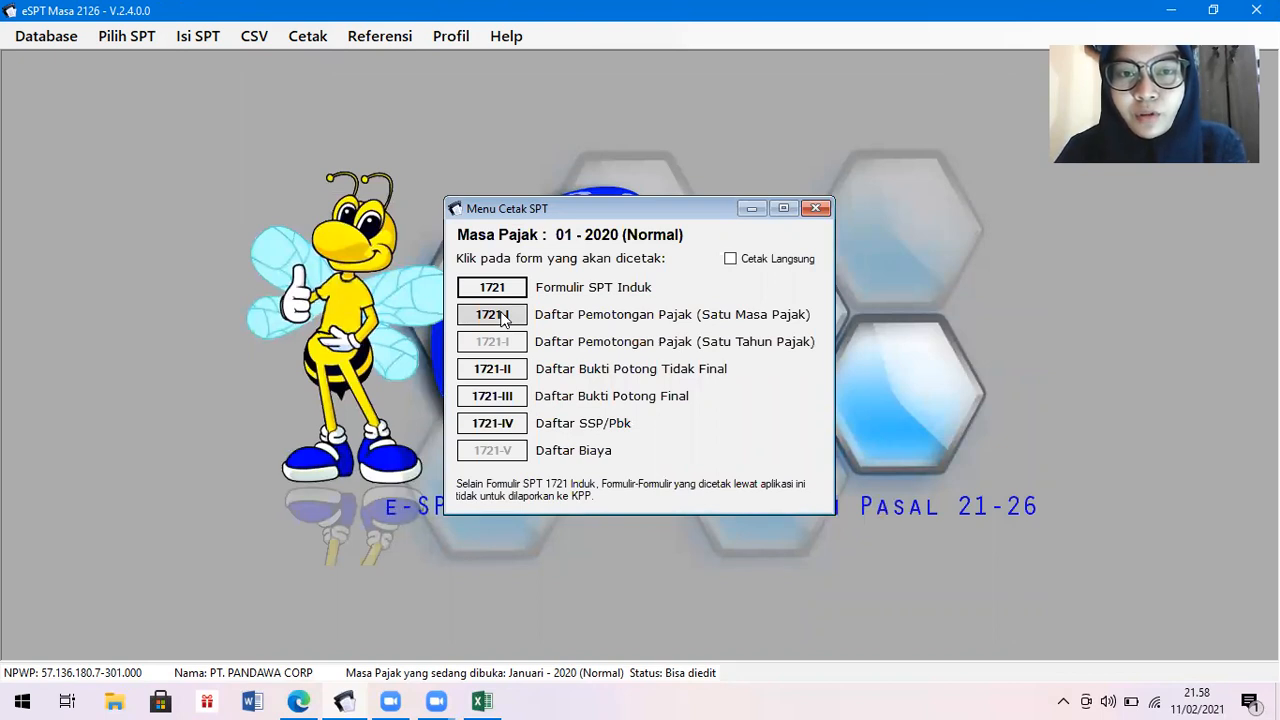
# Preview the Formulir 1721-I list of four employee records for 01-2020, then close it.
pyautogui.click(503, 318)
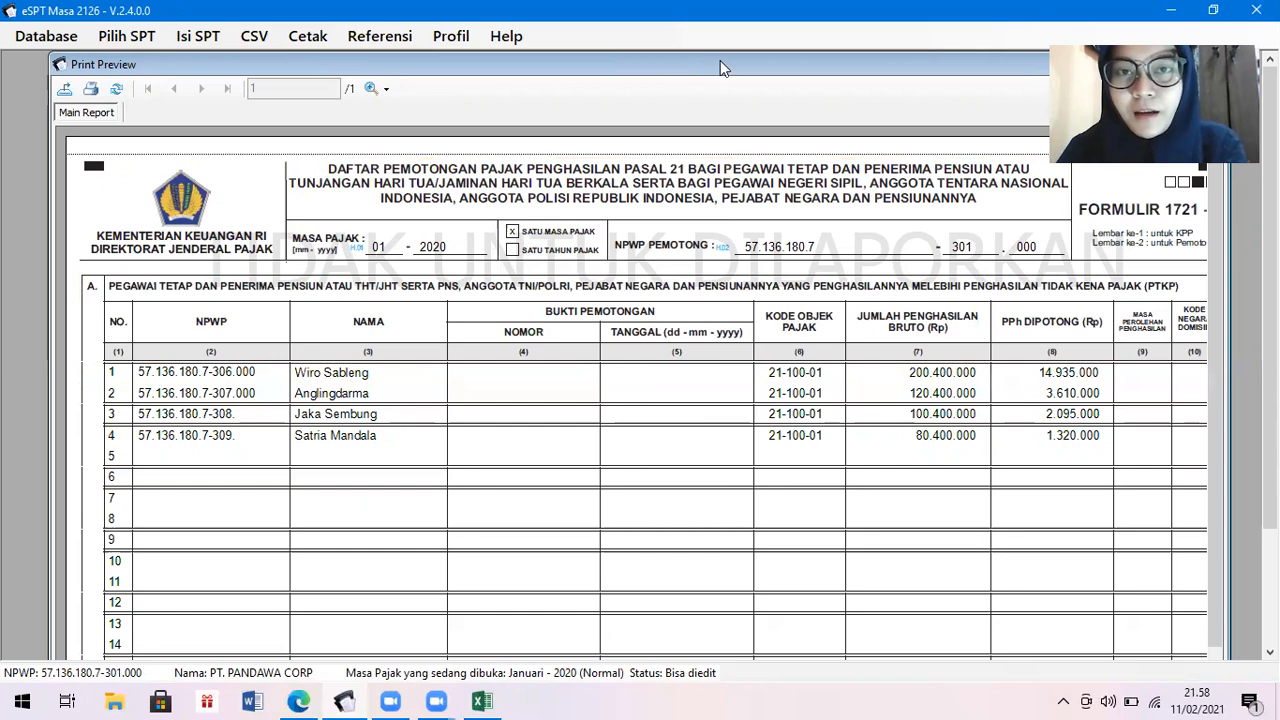
pyautogui.moveTo(724, 67); pyautogui.dragTo(591, 207)
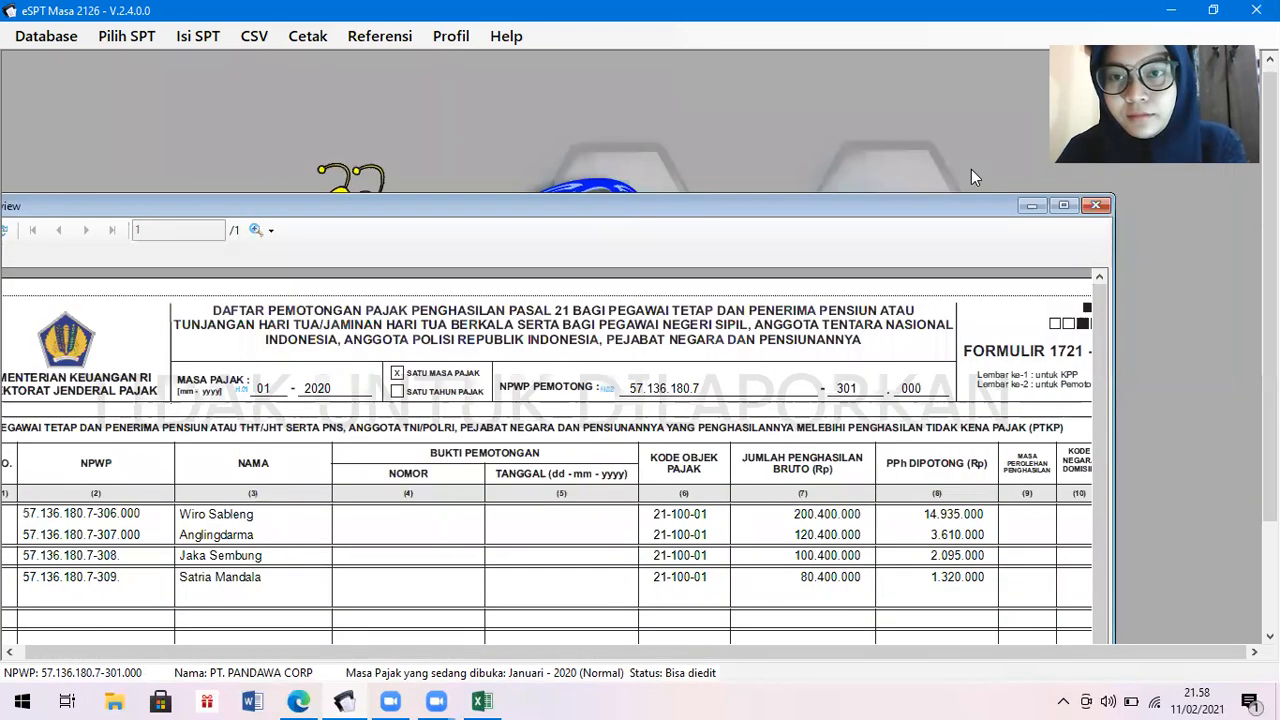
pyautogui.click(1096, 207)
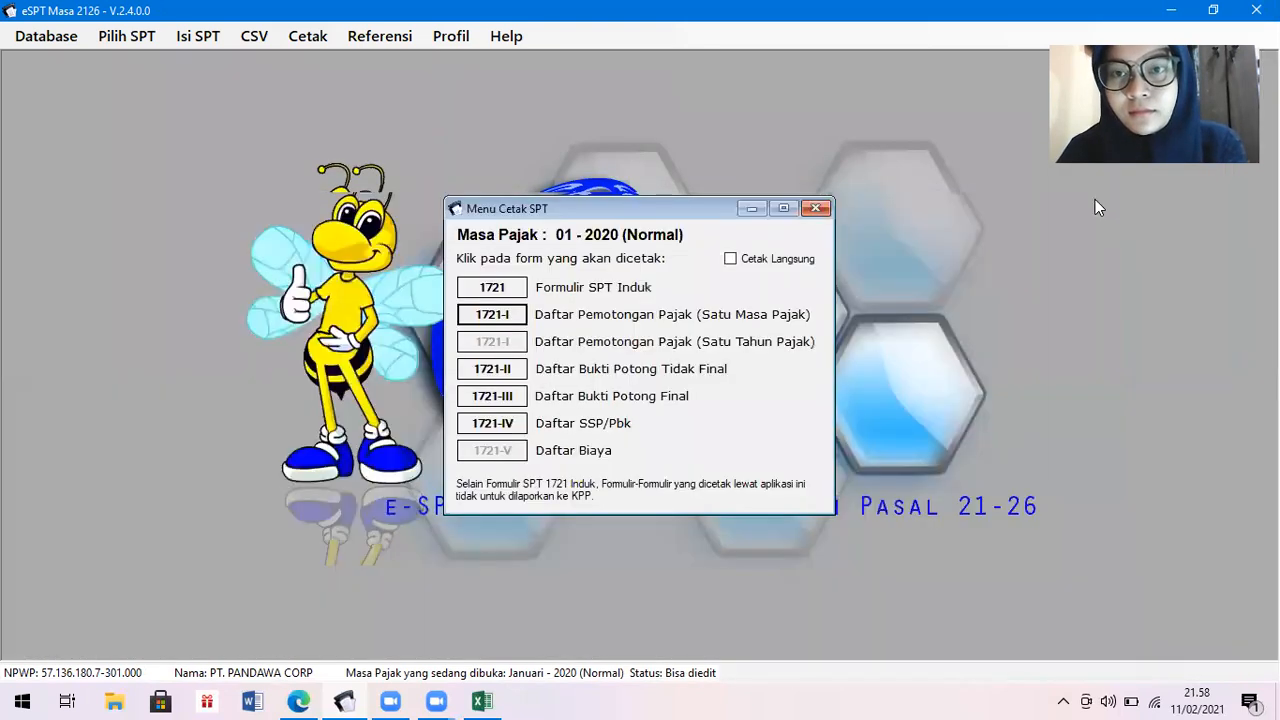
# Preview the Formulir 1721-II list showing slip 0000003 with 2.000.000 gross and PPh 10.000, then close it.
pyautogui.click(510, 369)
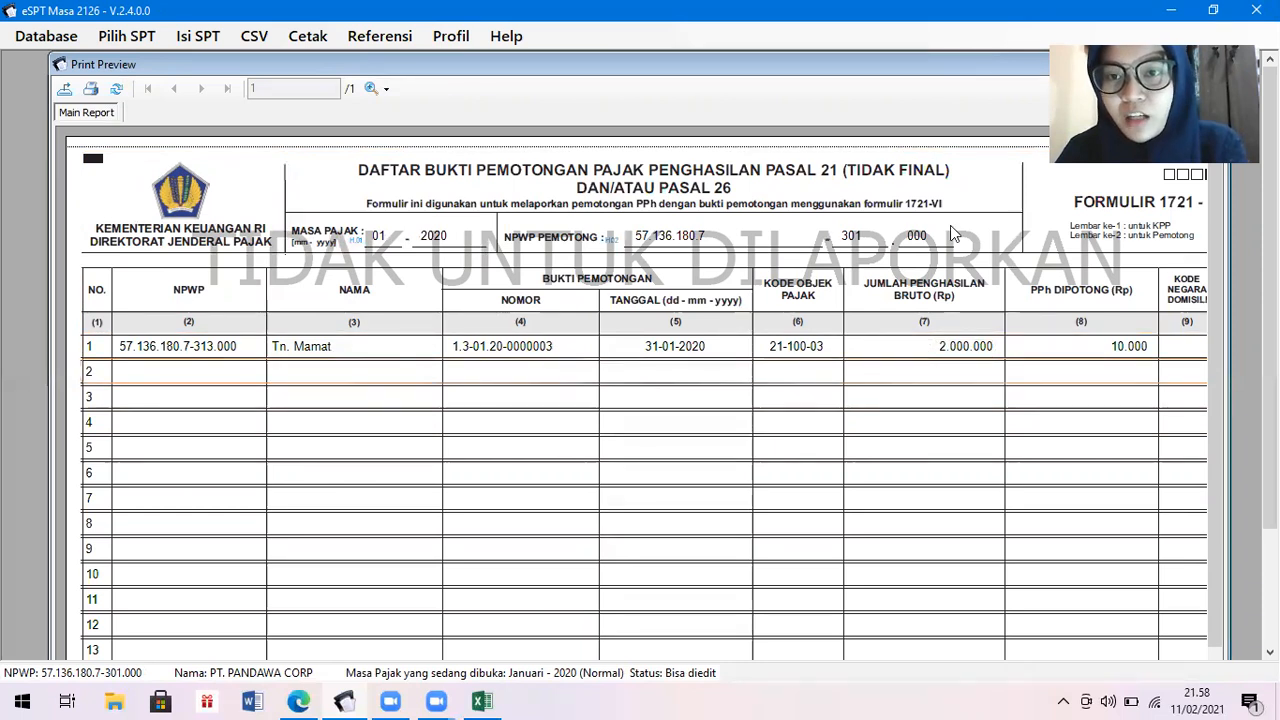
pyautogui.moveTo(939, 64); pyautogui.dragTo(840, 50)
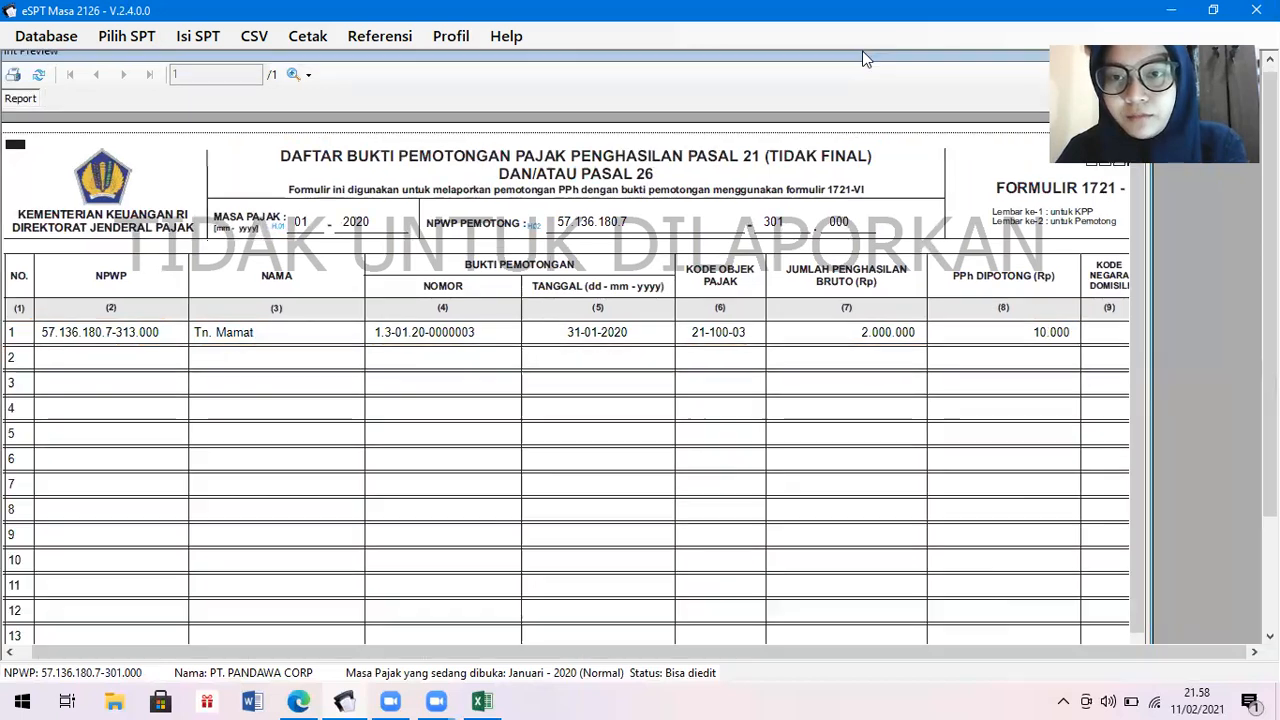
pyautogui.scroll(-3, 1130, 390)
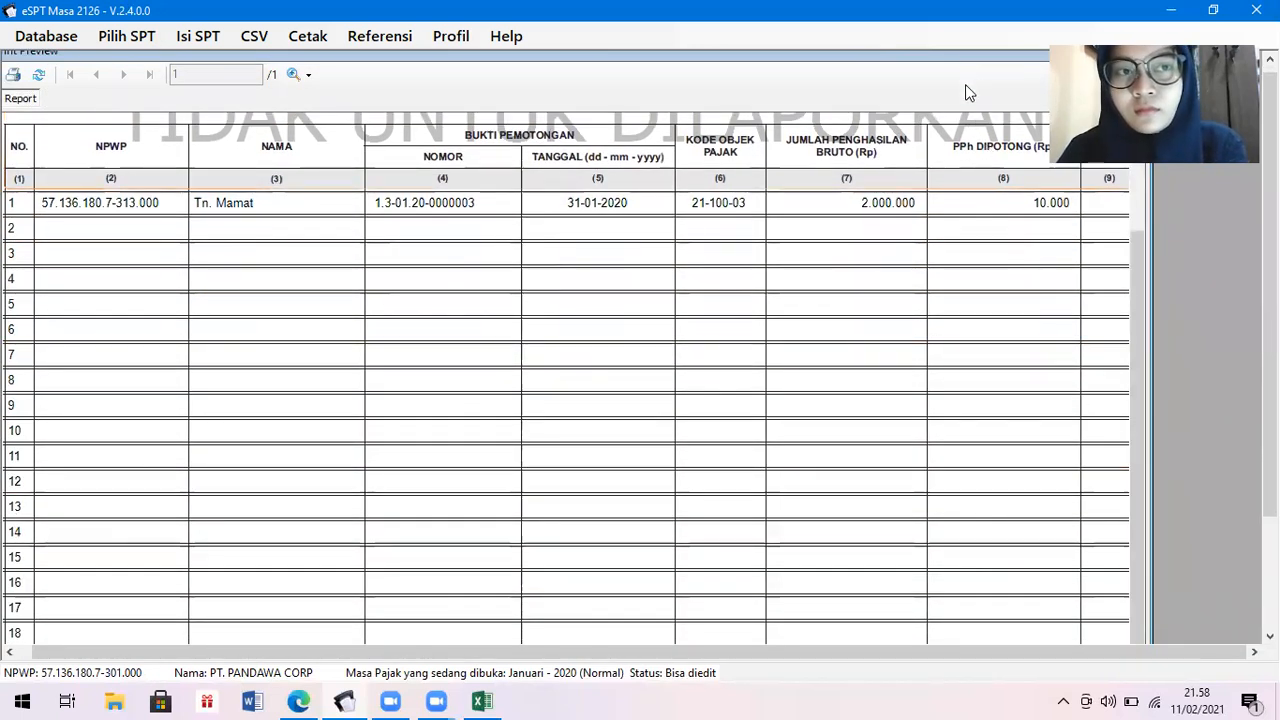
pyautogui.moveTo(967, 64); pyautogui.dragTo(915, 104)
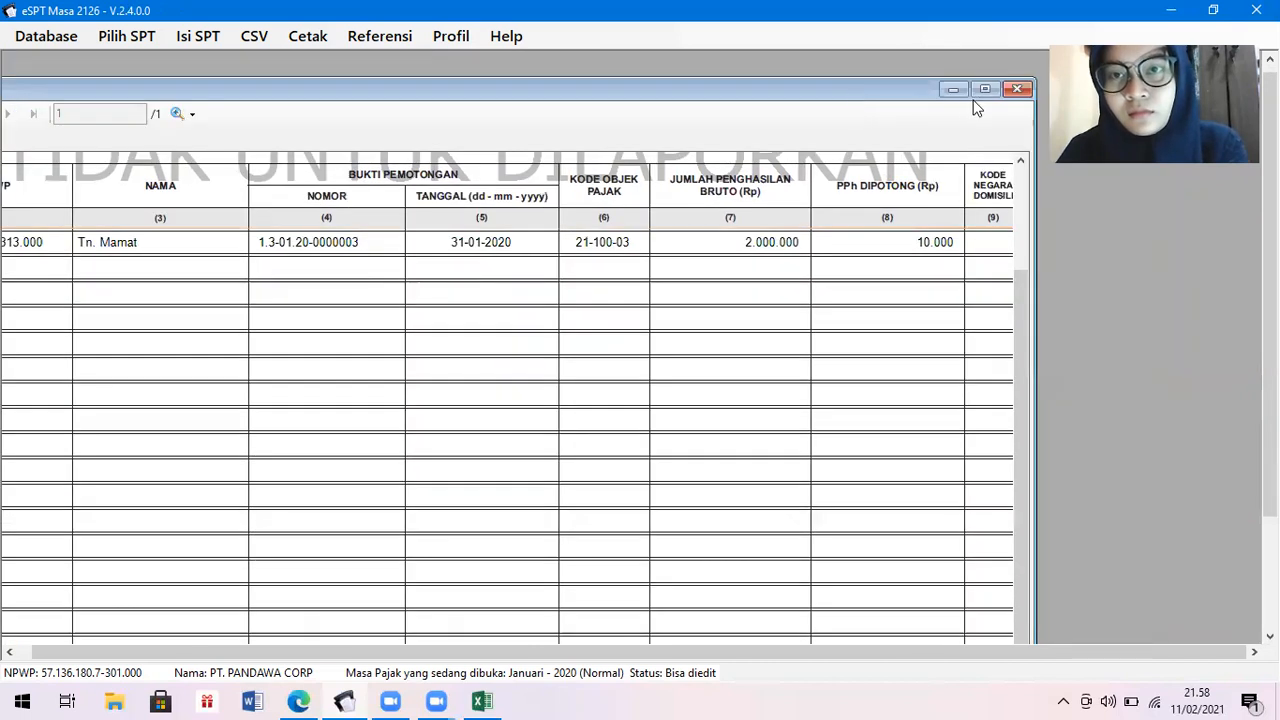
pyautogui.click(1012, 90)
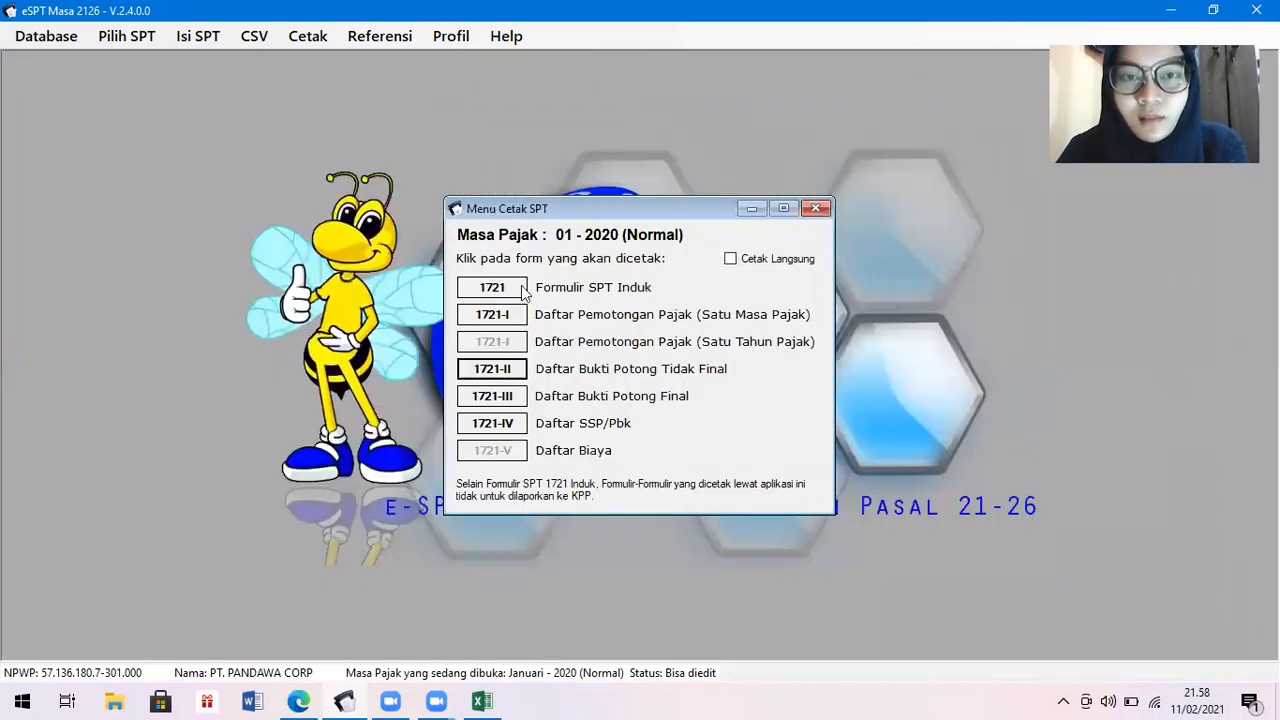
# Preview the Formulir 1721-III final withholding list, then close it and the Menu Cetak SPT dialog.
pyautogui.click(502, 400)
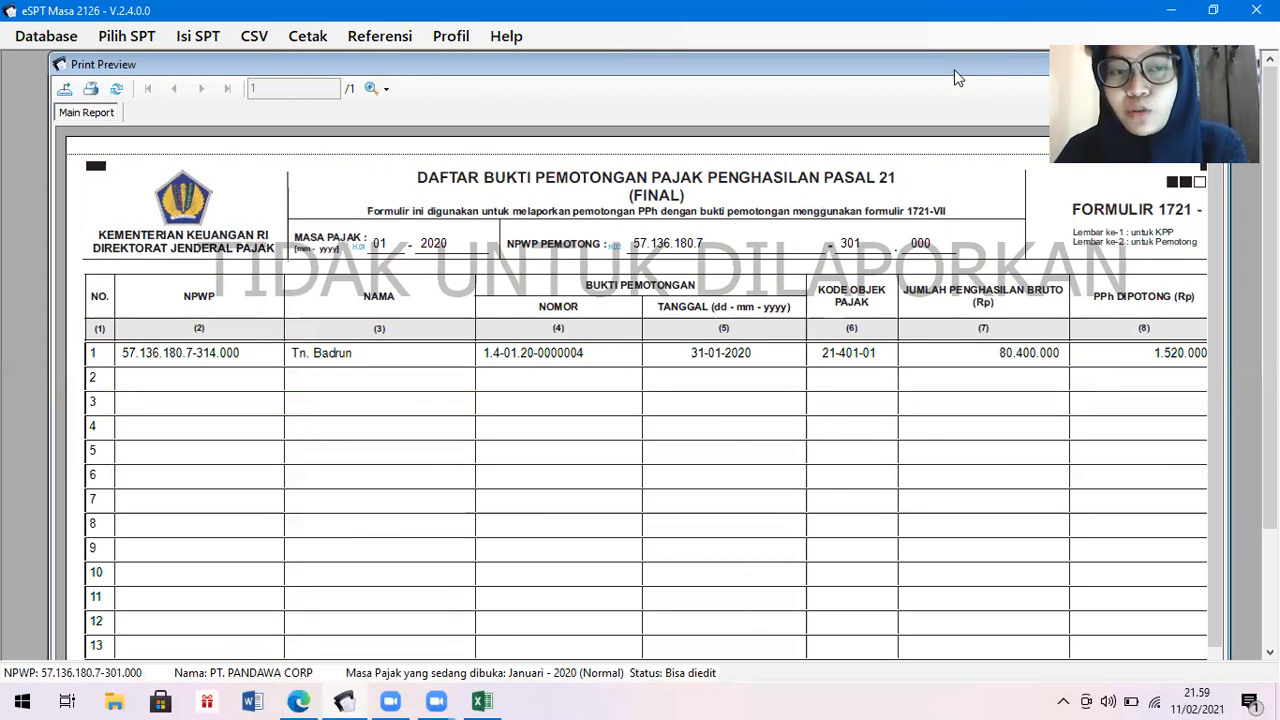
pyautogui.moveTo(954, 70); pyautogui.dragTo(869, 207)
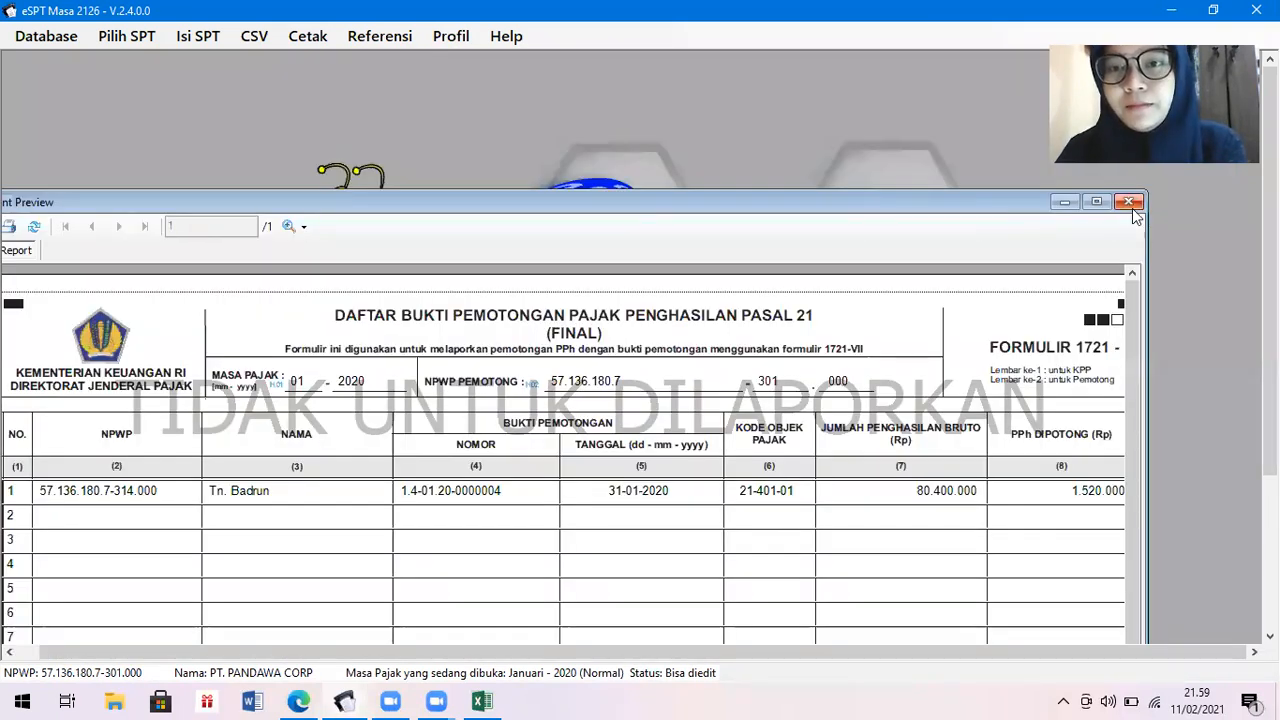
pyautogui.click(1132, 208)
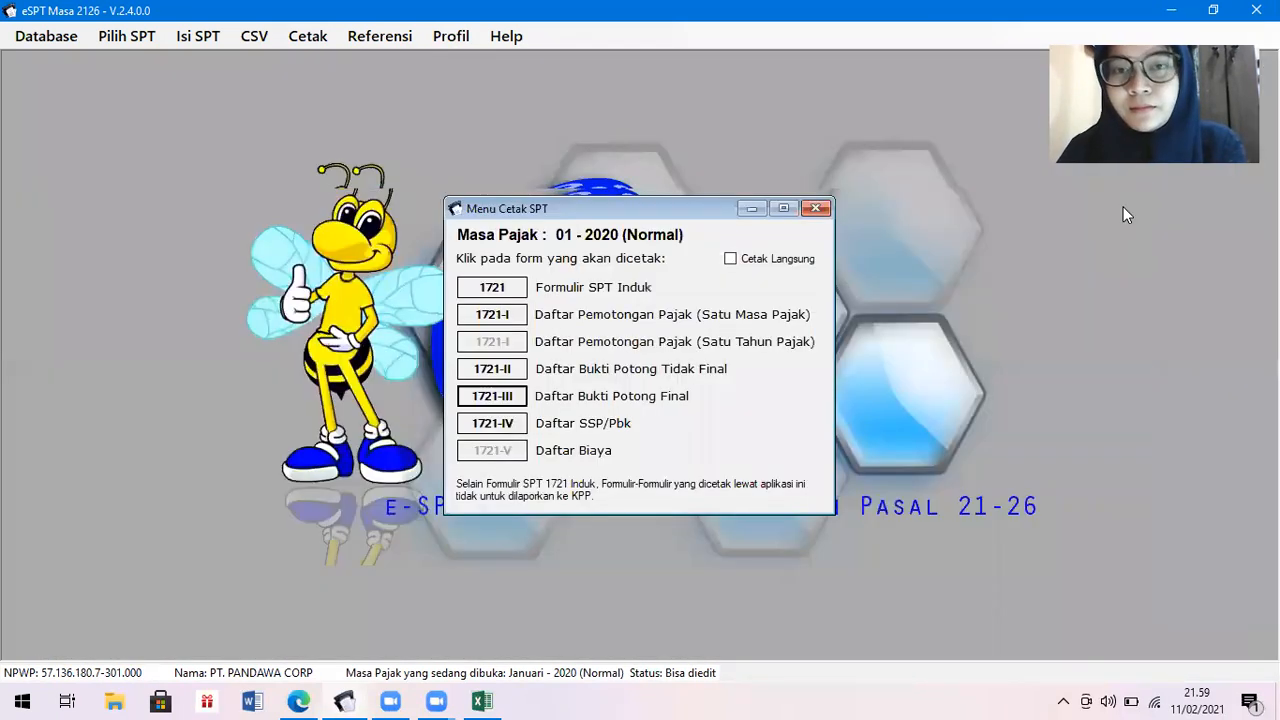
pyautogui.click(816, 208)
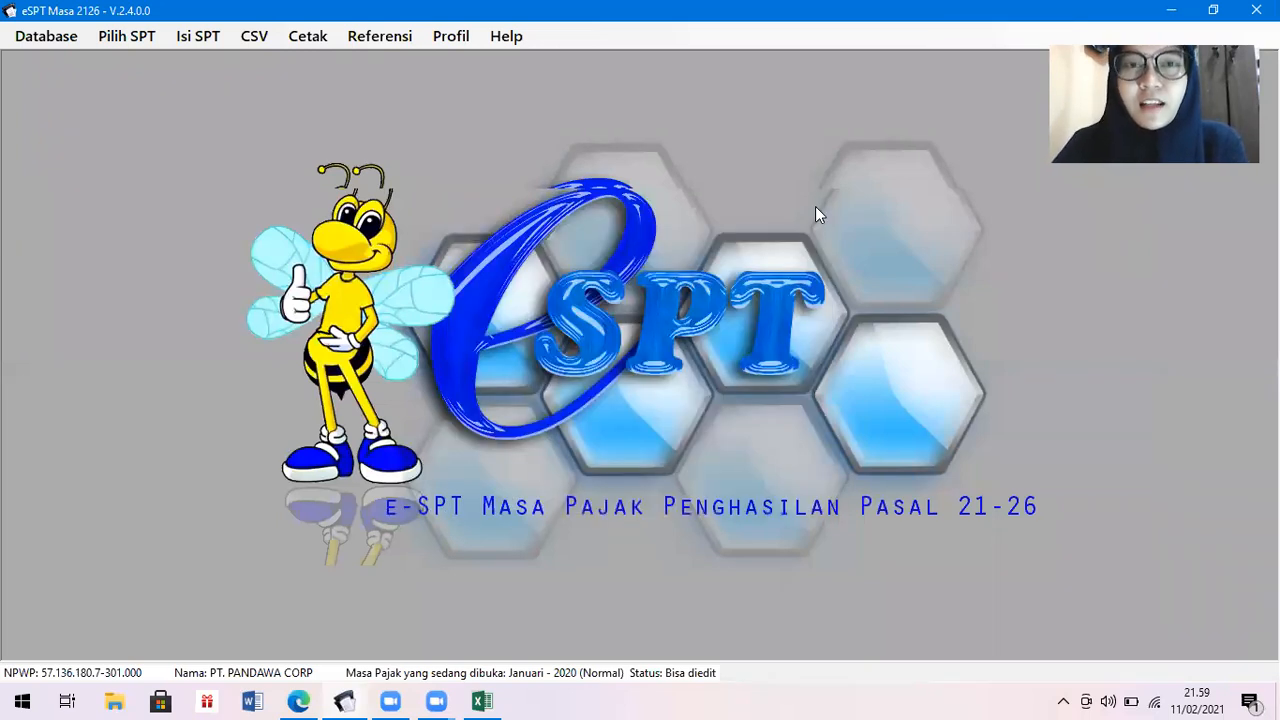